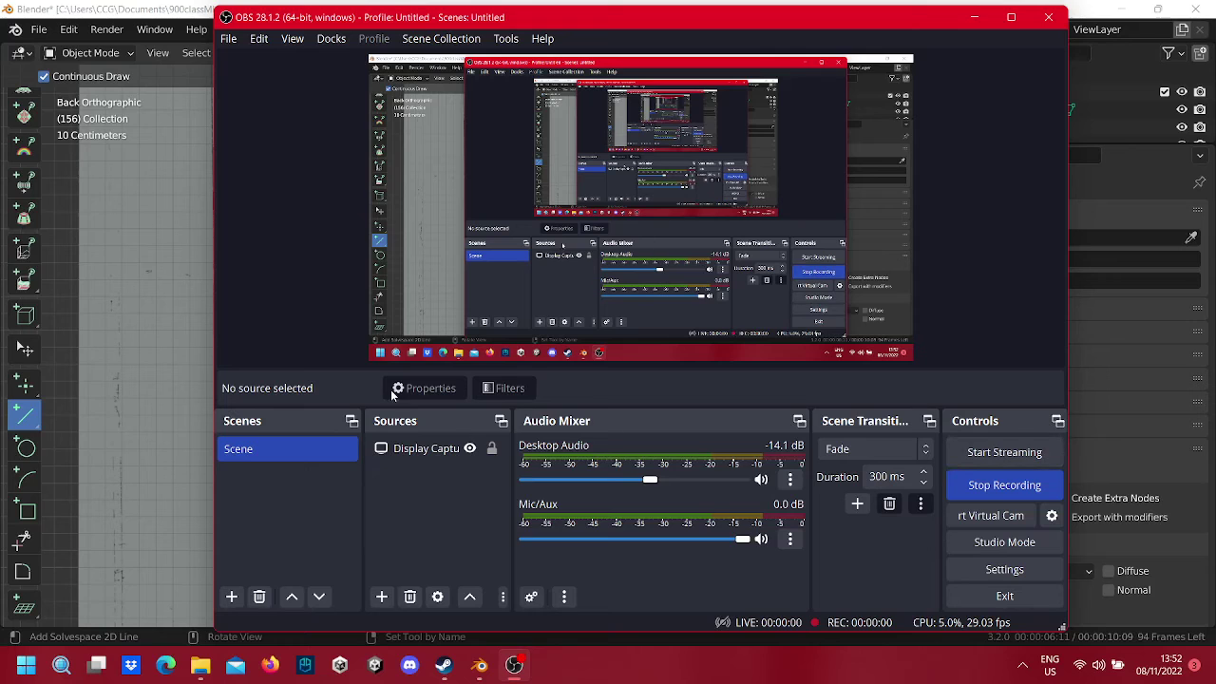
# Step: Bring the Blender window with the 'nose' sketch back in front of OBS Studio
pyautogui.click(156, 184)
# Step: Cancel the accidental line and trace an arc down the upper nose curve
pyautogui.press('Escape')
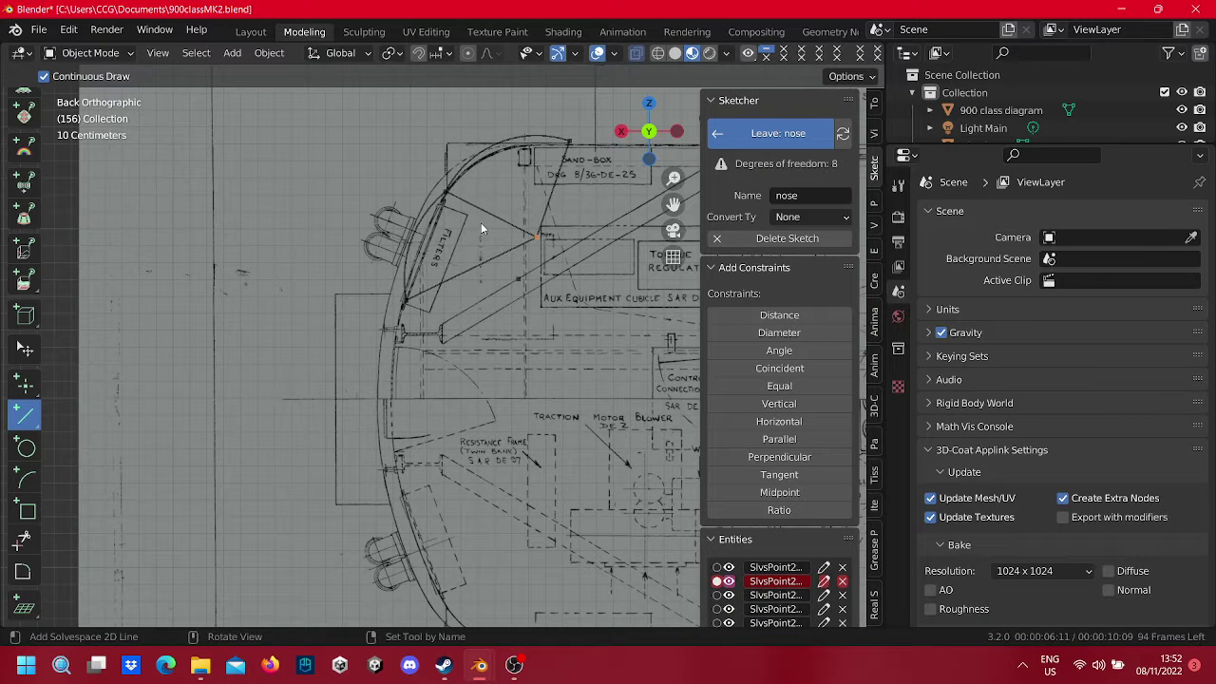
pyautogui.scroll(2, 333, 344)
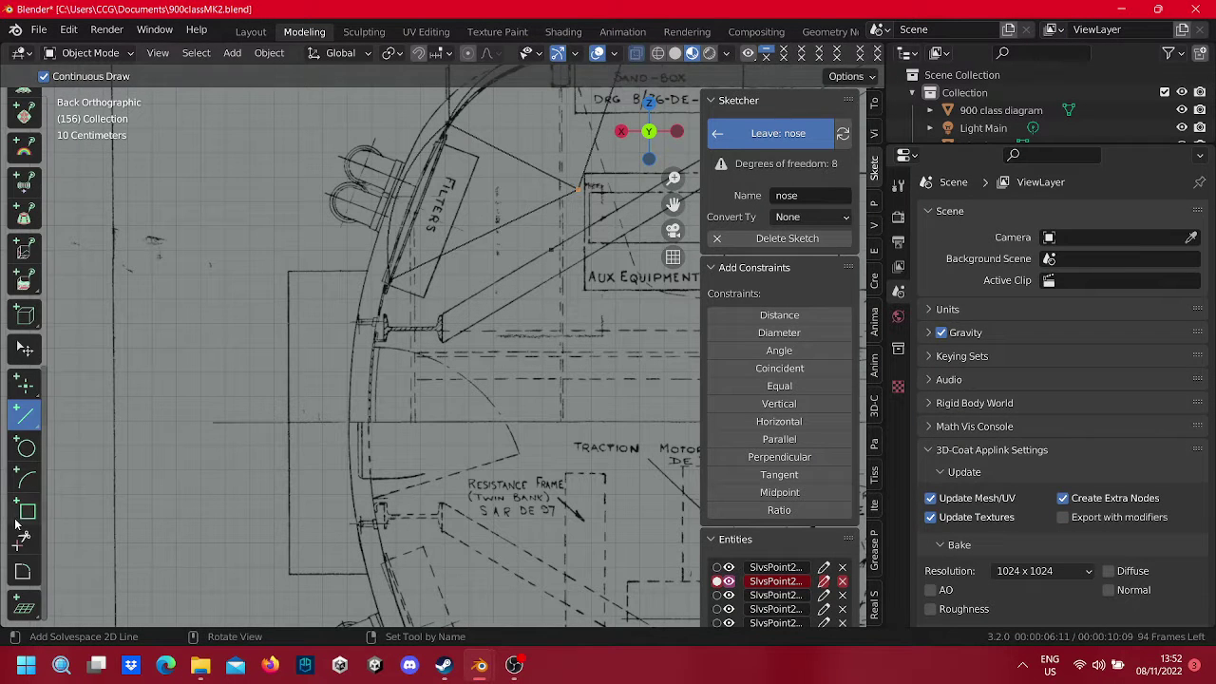
pyautogui.click(26, 477)
pyautogui.scroll(2, 349, 366)
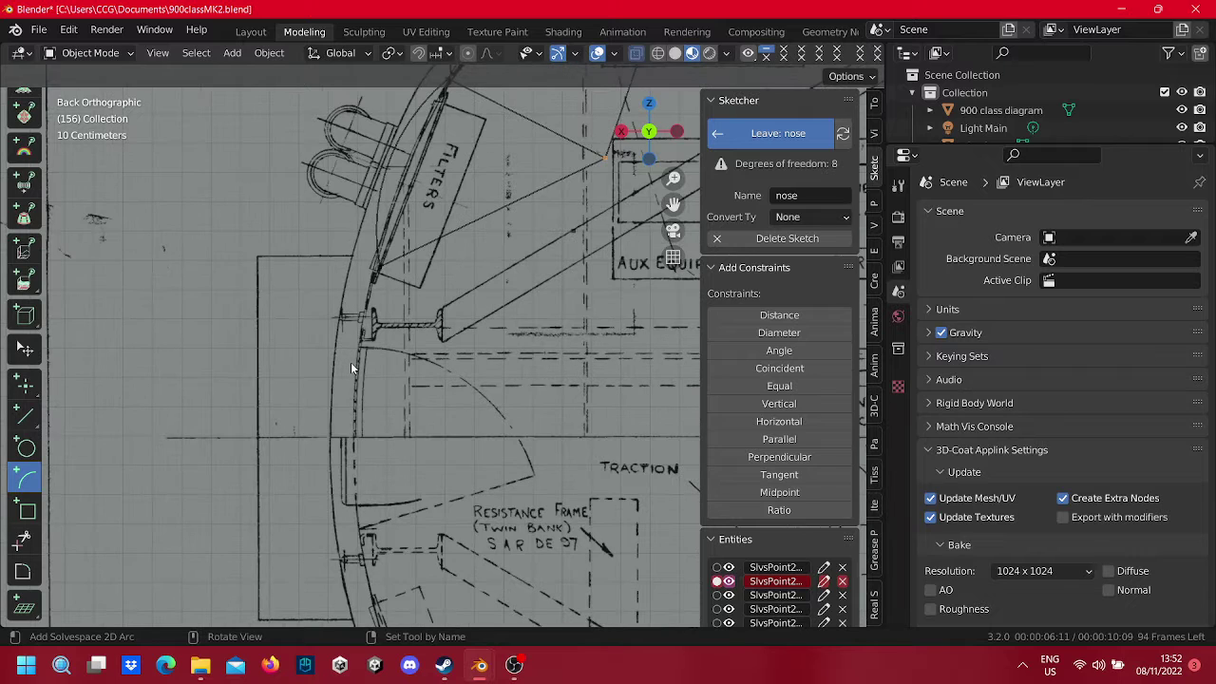
pyautogui.keyDown('shift'); pyautogui.moveTo(350, 362); pyautogui.dragTo(274, 243, button='middle'); pyautogui.keyUp('shift')
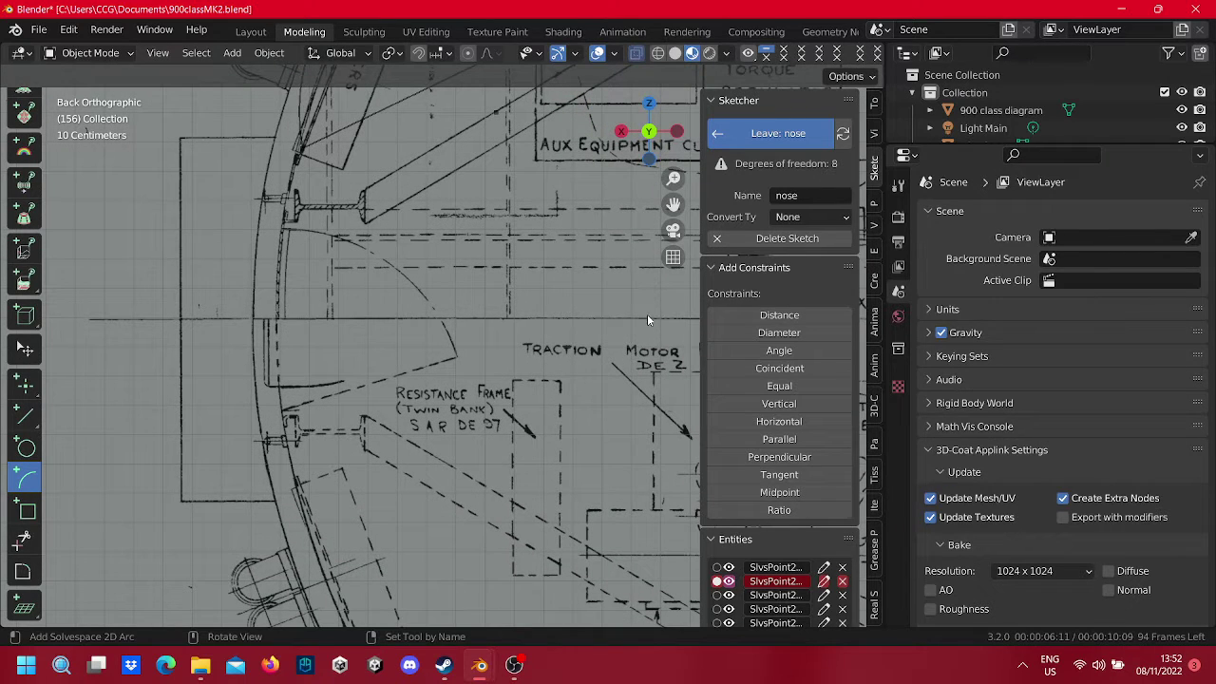
pyautogui.click(571, 313)
pyautogui.click(296, 148)
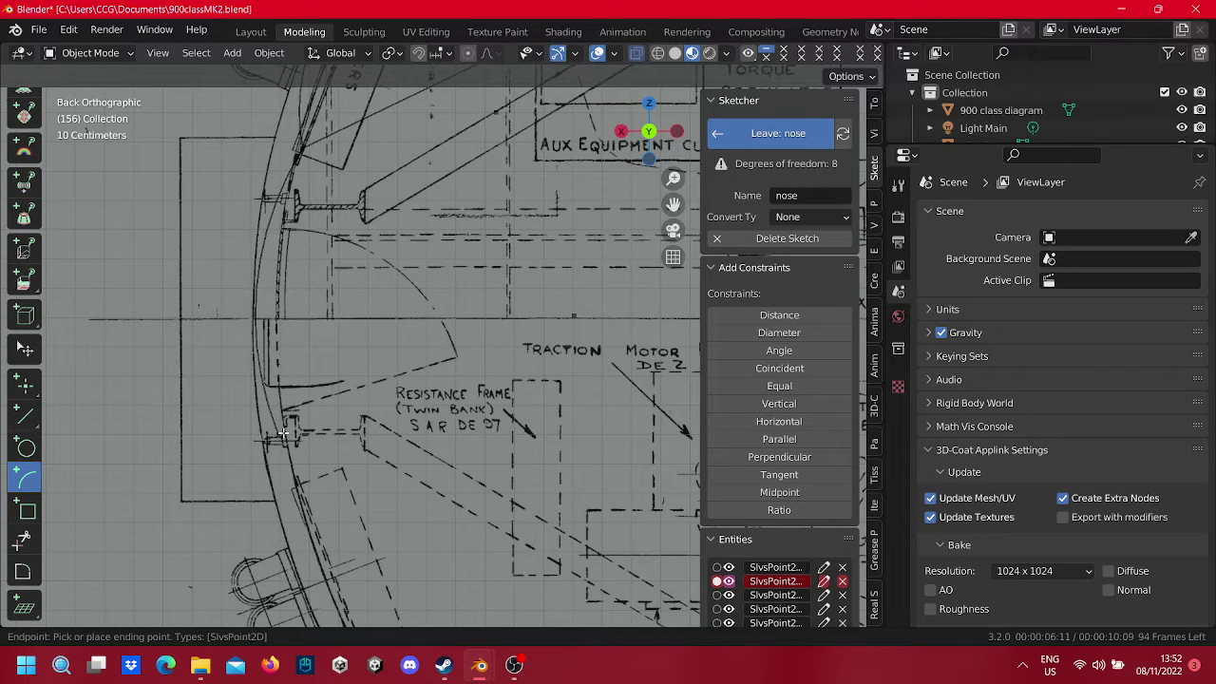
pyautogui.click(293, 486)
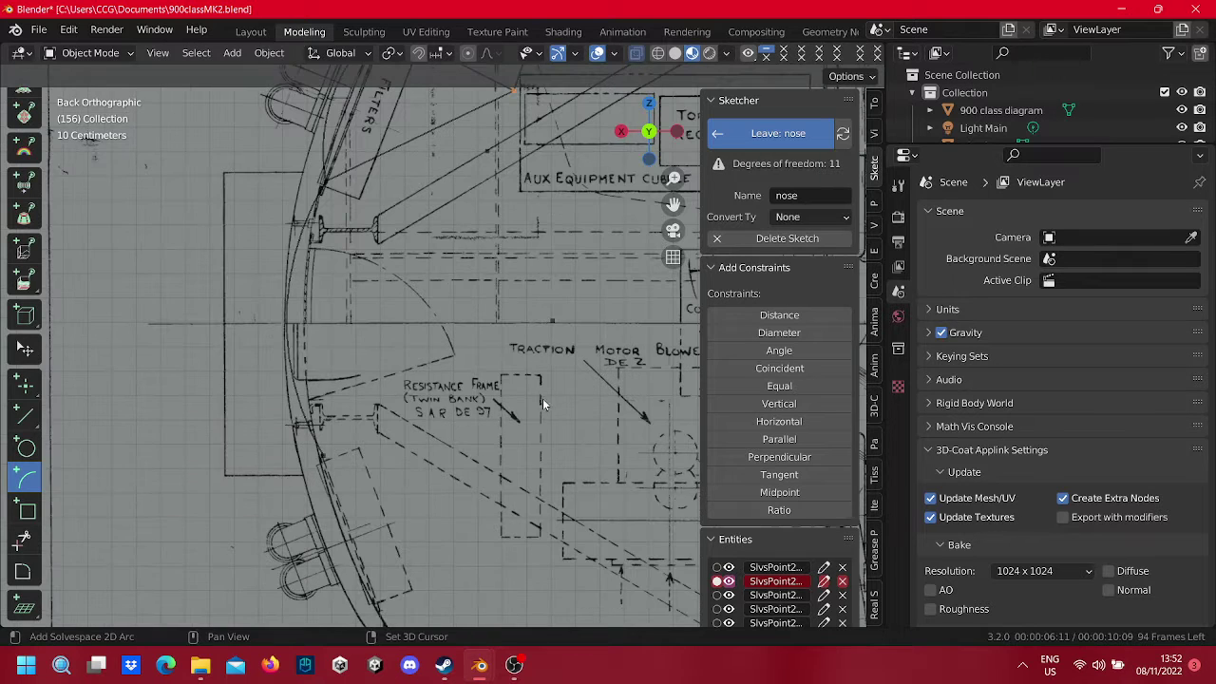
pyautogui.scroll(-1, 543, 398)
# Step: Draw zigzag spanning lines from near the arc across the nose and back to the curve
pyautogui.click(24, 415)
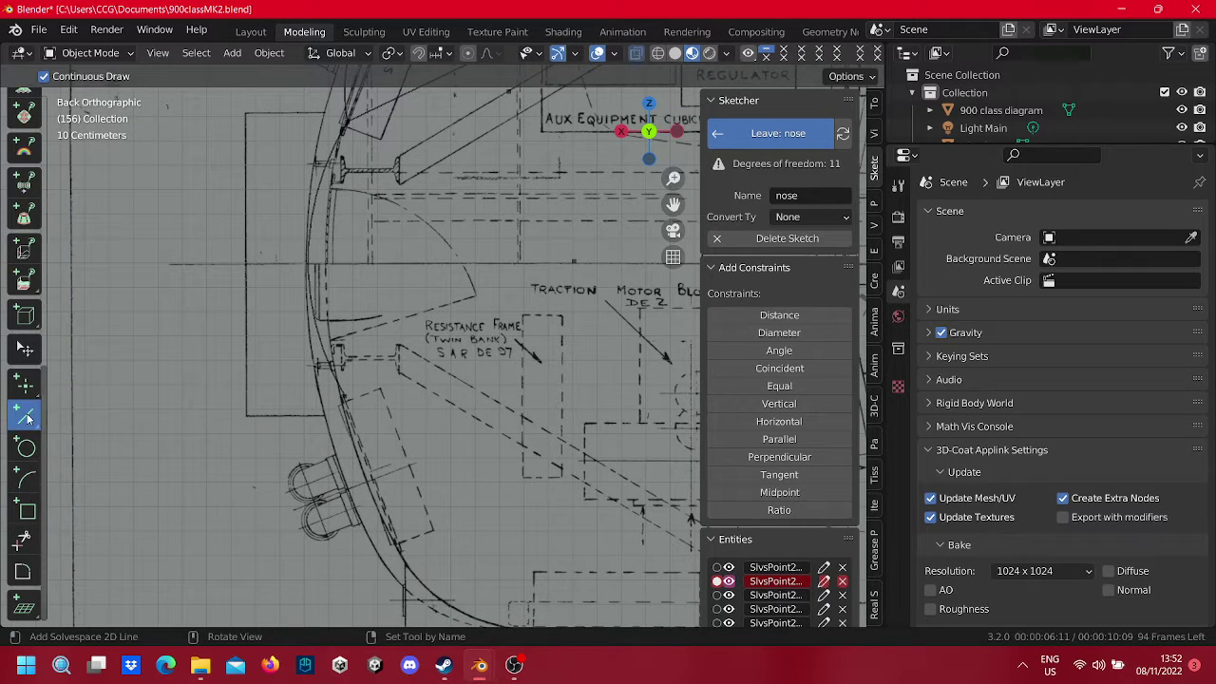
pyautogui.click(354, 126)
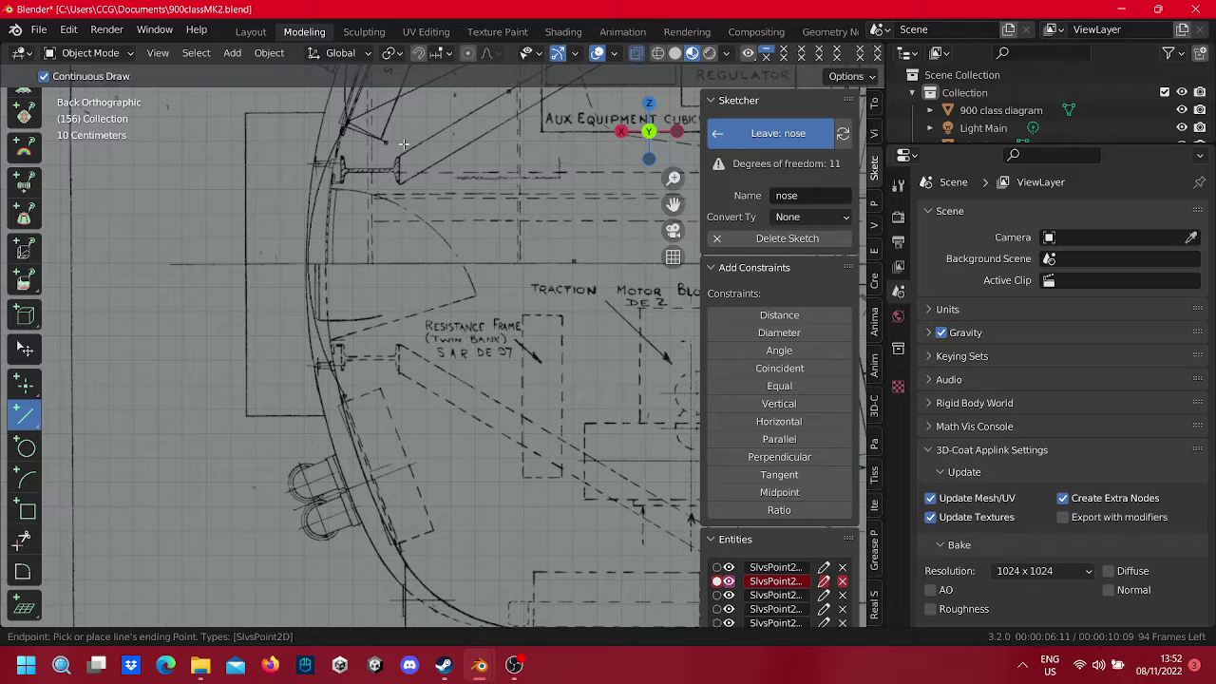
pyautogui.click(581, 260)
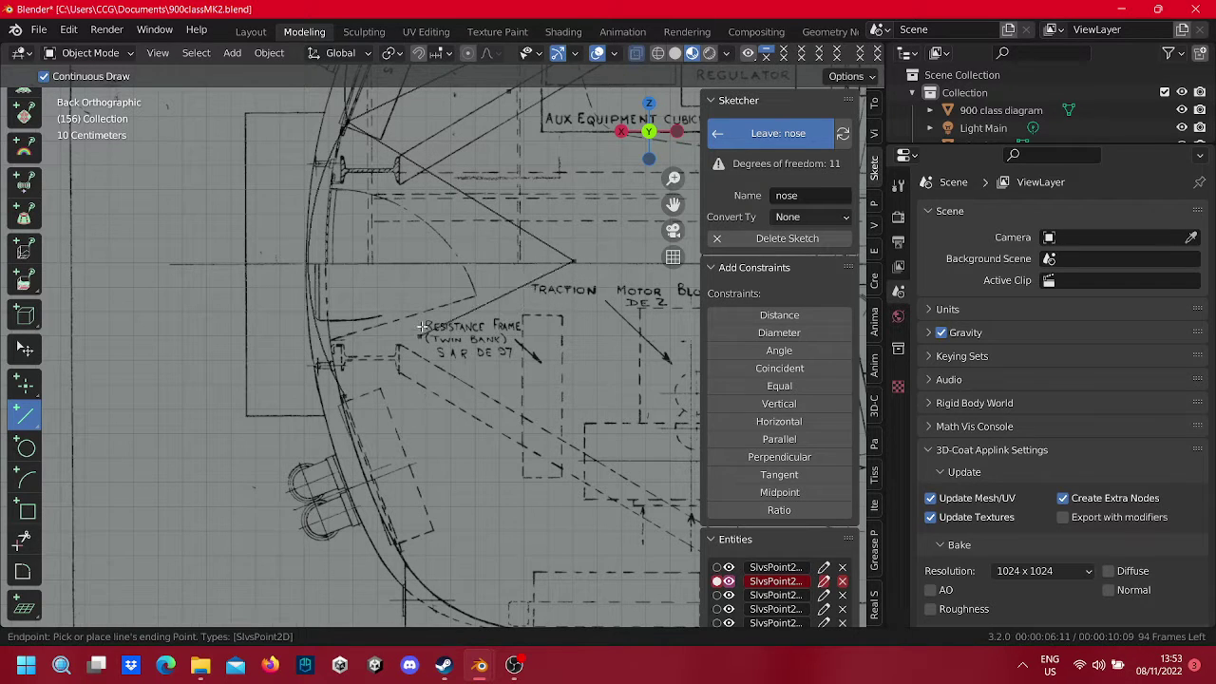
pyautogui.click(353, 410)
pyautogui.moveTo(655, 335)
pyautogui.keyDown('shift'); pyautogui.mouseDown(button='middle')
pyautogui.moveTo(568, 383)
pyautogui.moveTo(476, 576)
pyautogui.moveTo(503, 442)
pyautogui.moveTo(464, 353)
pyautogui.mouseUp(button='middle'); pyautogui.keyUp('shift')
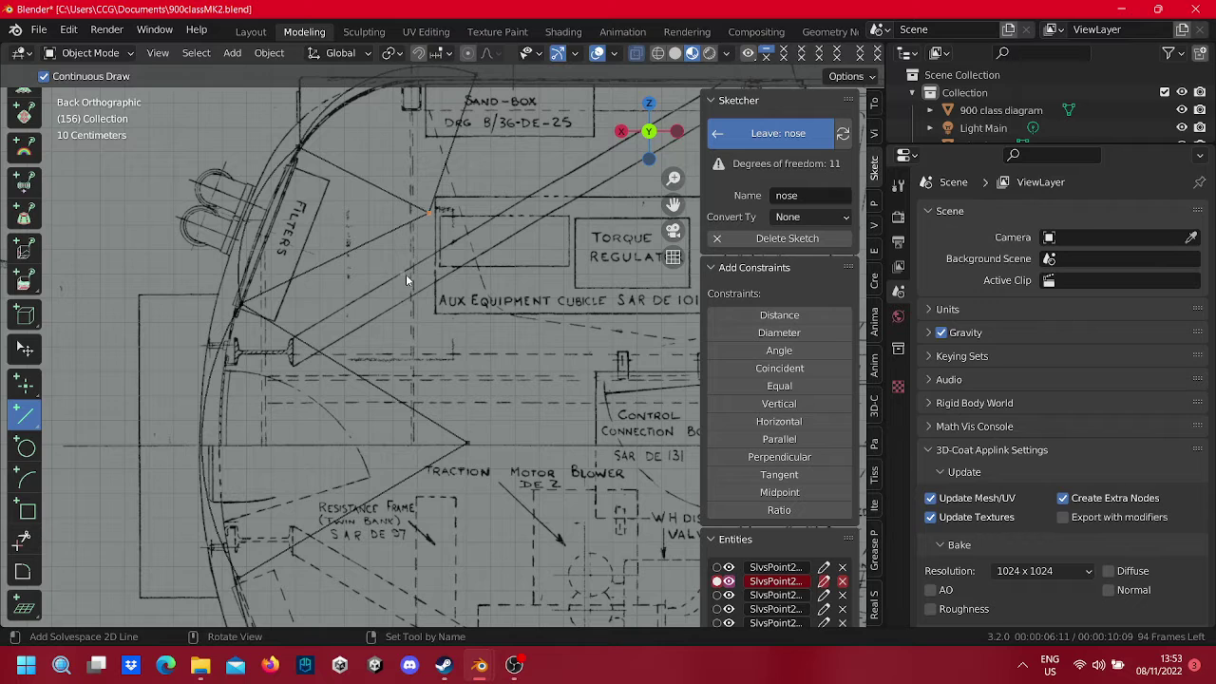
# Step: Delete the stray line from the nose sketch
pyautogui.click(25, 349)
pyautogui.rightClick(353, 250)
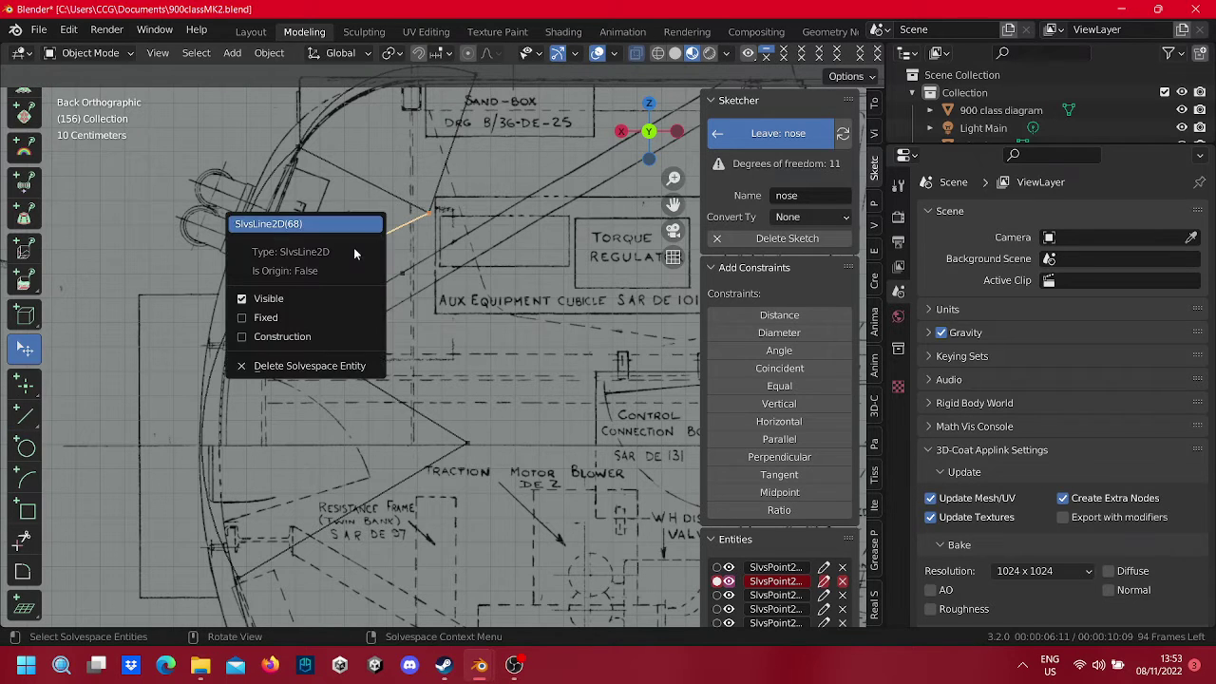
pyautogui.click(306, 367)
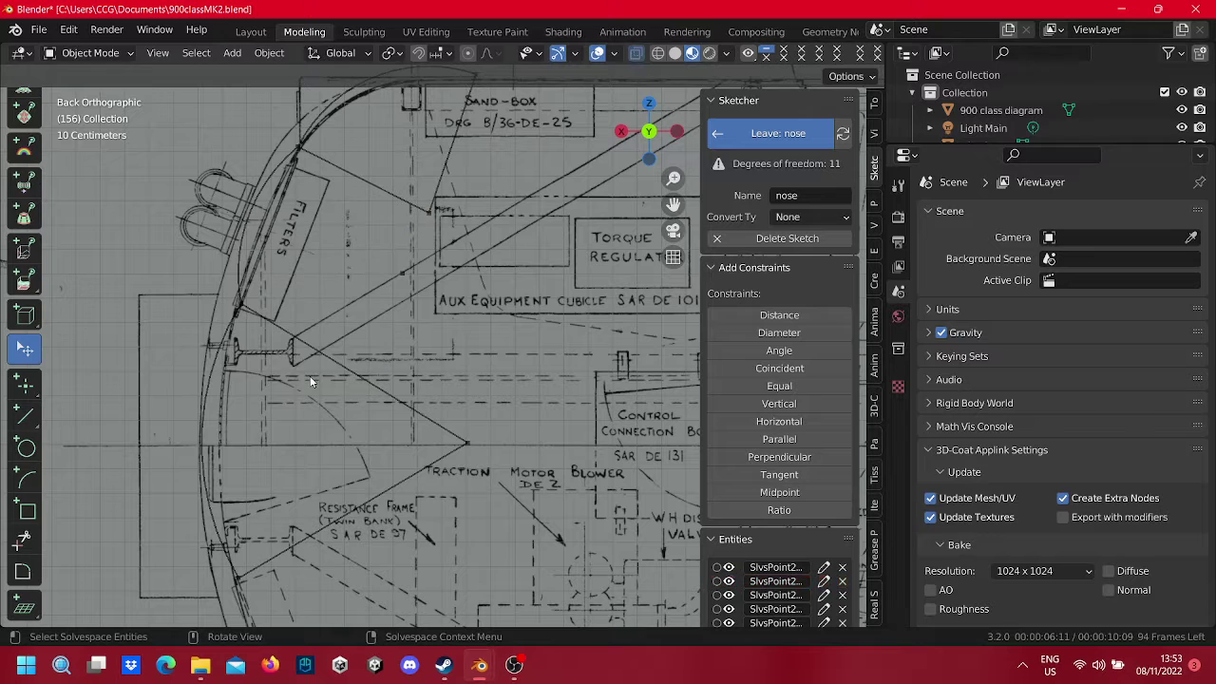
# Step: Draw a two-segment line from the nose arc to an inner corner and back to the curve
pyautogui.click(35, 424)
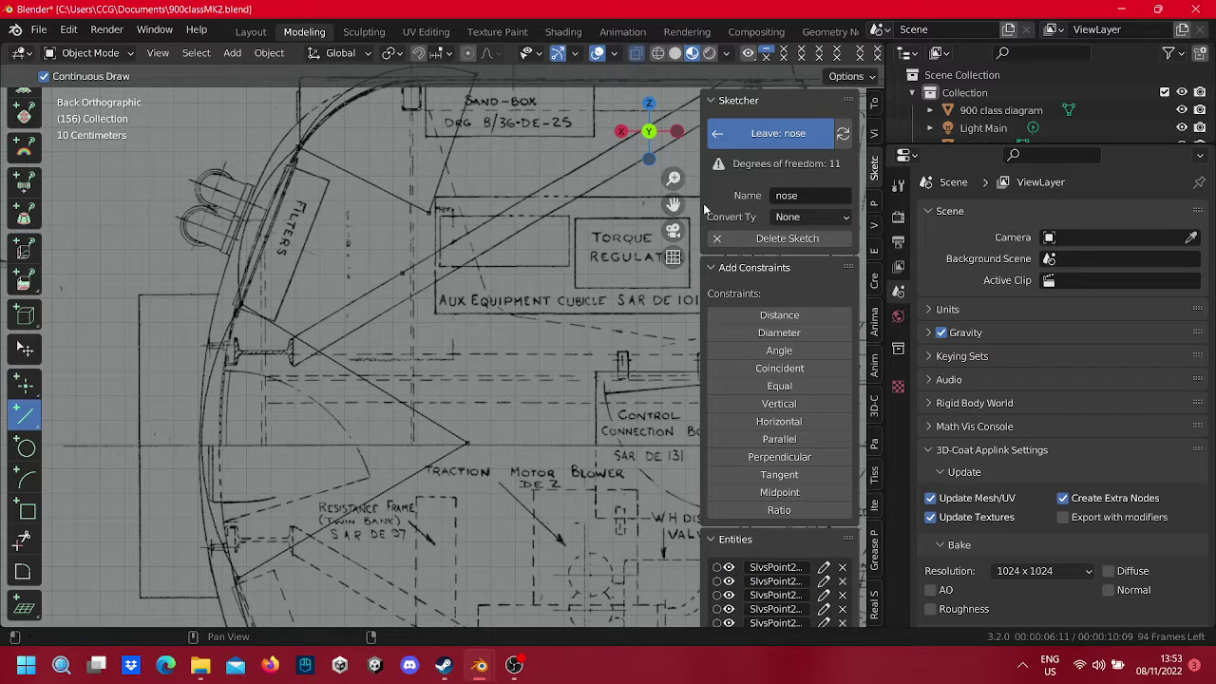
pyautogui.click(302, 153)
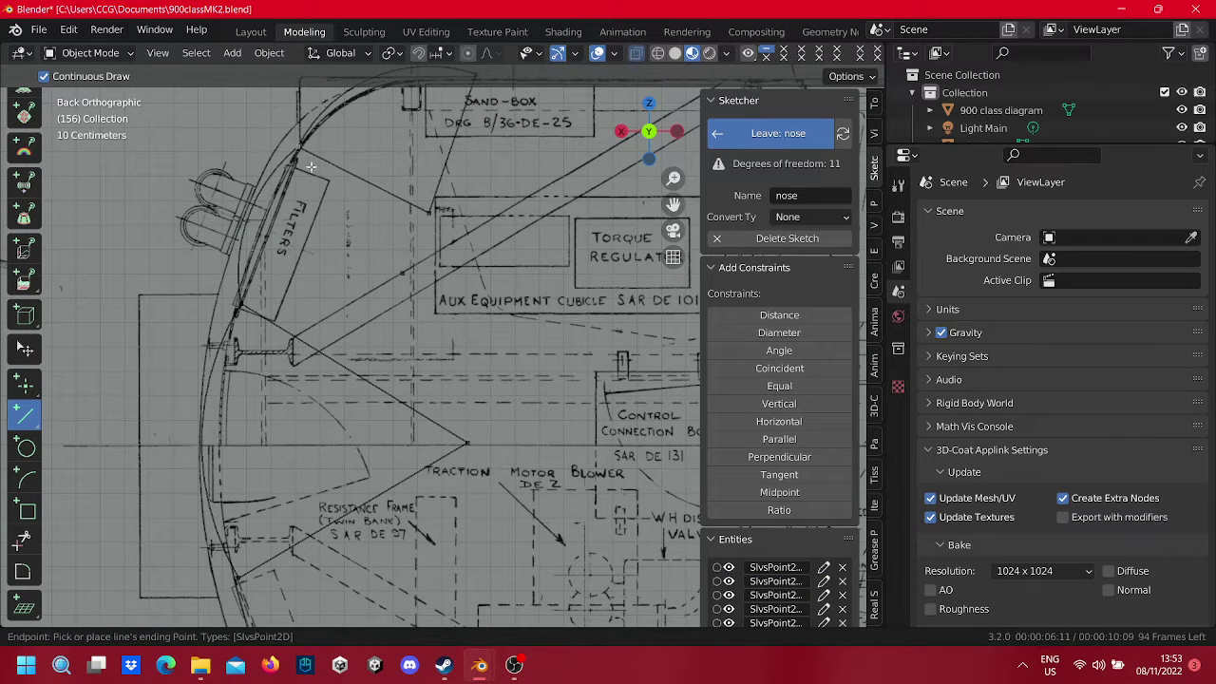
pyautogui.click(403, 274)
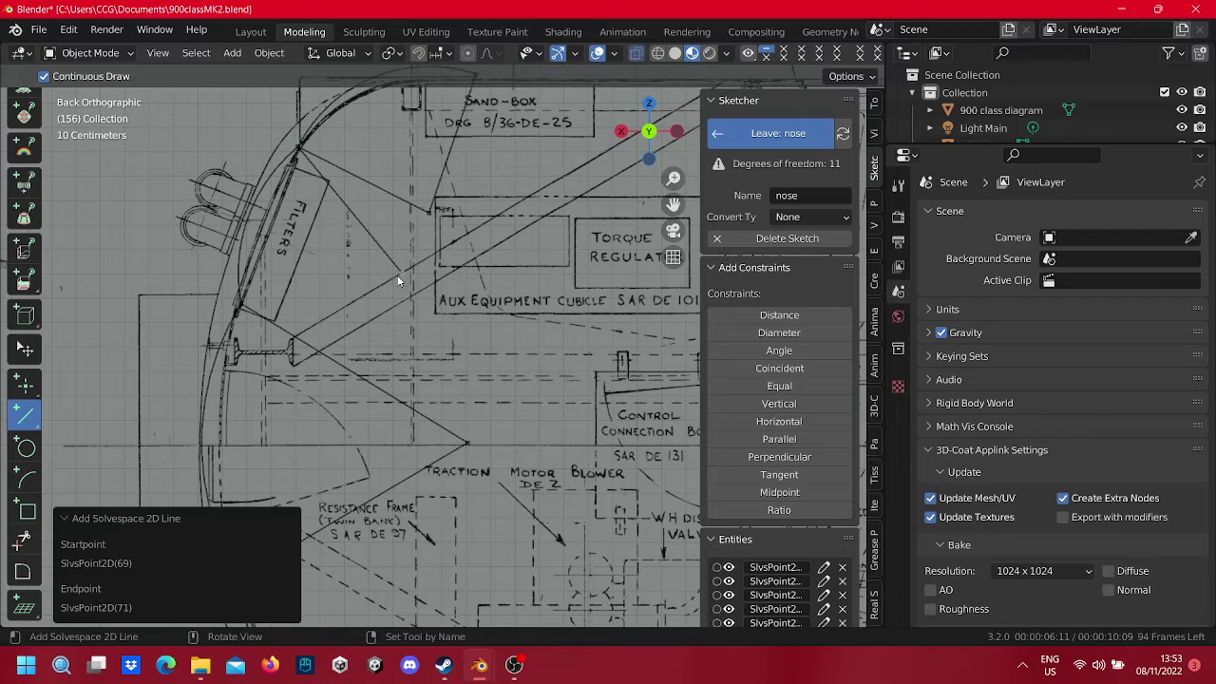
pyautogui.click(246, 305)
pyautogui.press('Escape')
pyautogui.scroll(-1, 468, 299)
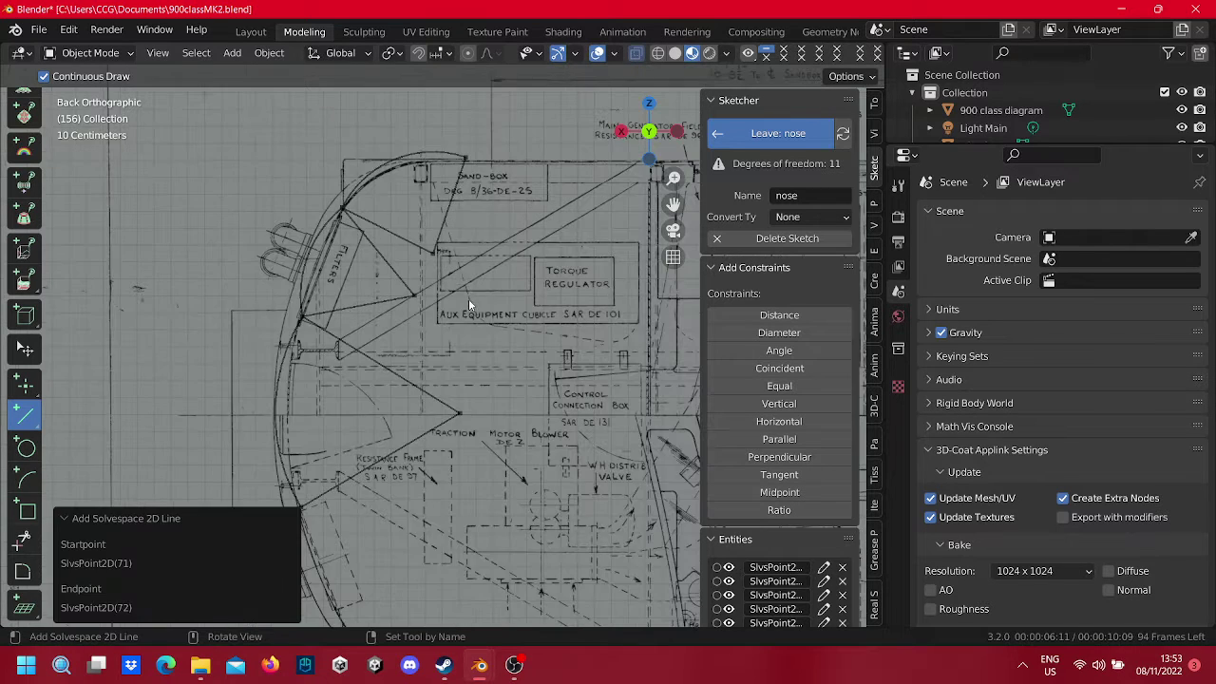
pyautogui.scroll(-1, 483, 237)
pyautogui.keyDown('shift'); pyautogui.moveTo(482, 236); pyautogui.dragTo(498, 188, button='middle'); pyautogui.keyUp('shift')
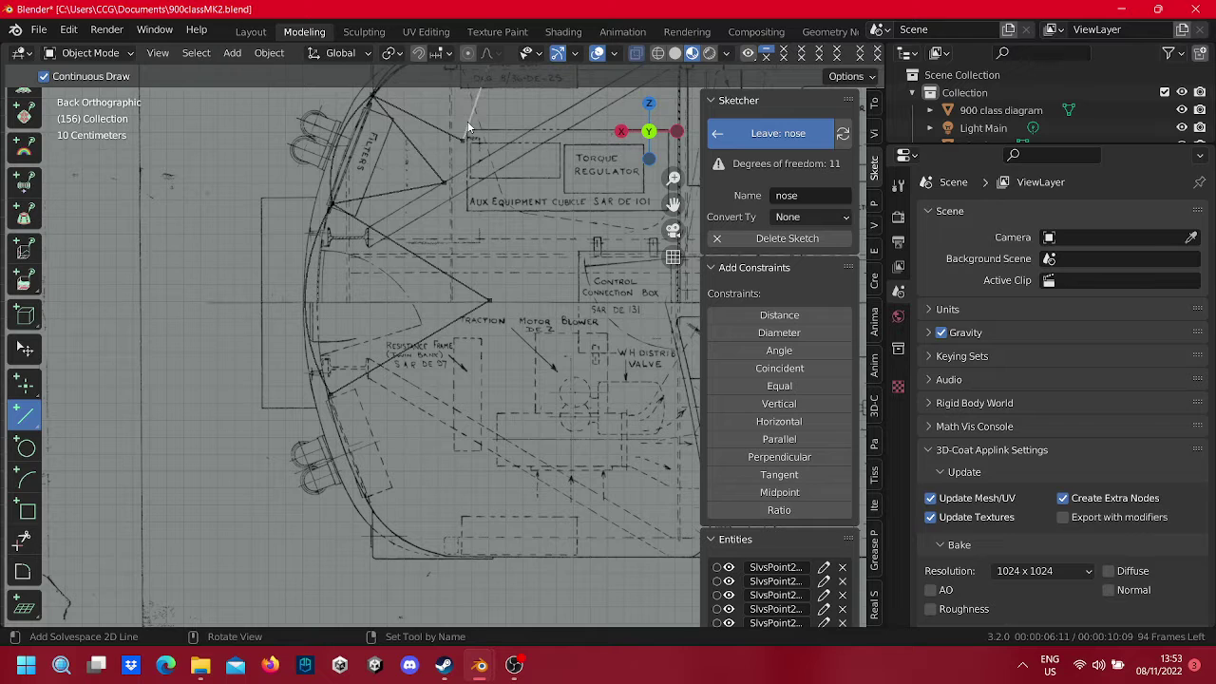
# Step: Set the six spanning lines to construction geometry
pyautogui.click(23, 350)
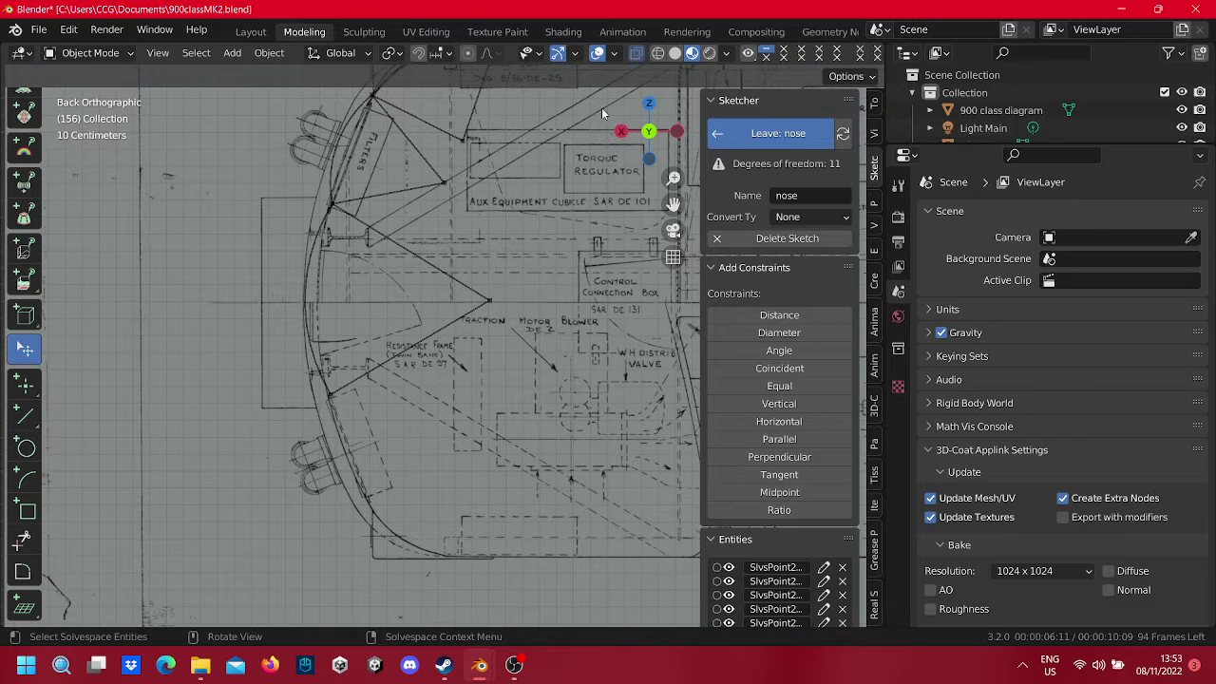
pyautogui.keyDown('shift'); pyautogui.moveTo(498, 123); pyautogui.dragTo(509, 173, button='middle'); pyautogui.keyUp('shift')
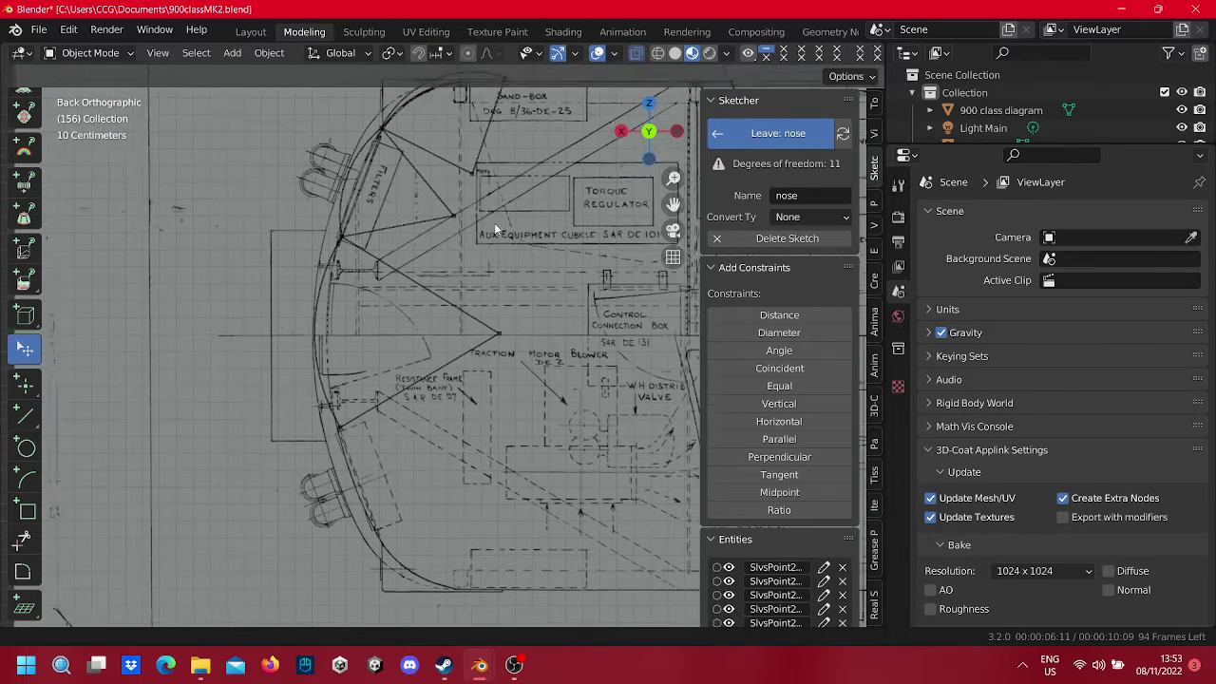
pyautogui.rightClick(492, 144)
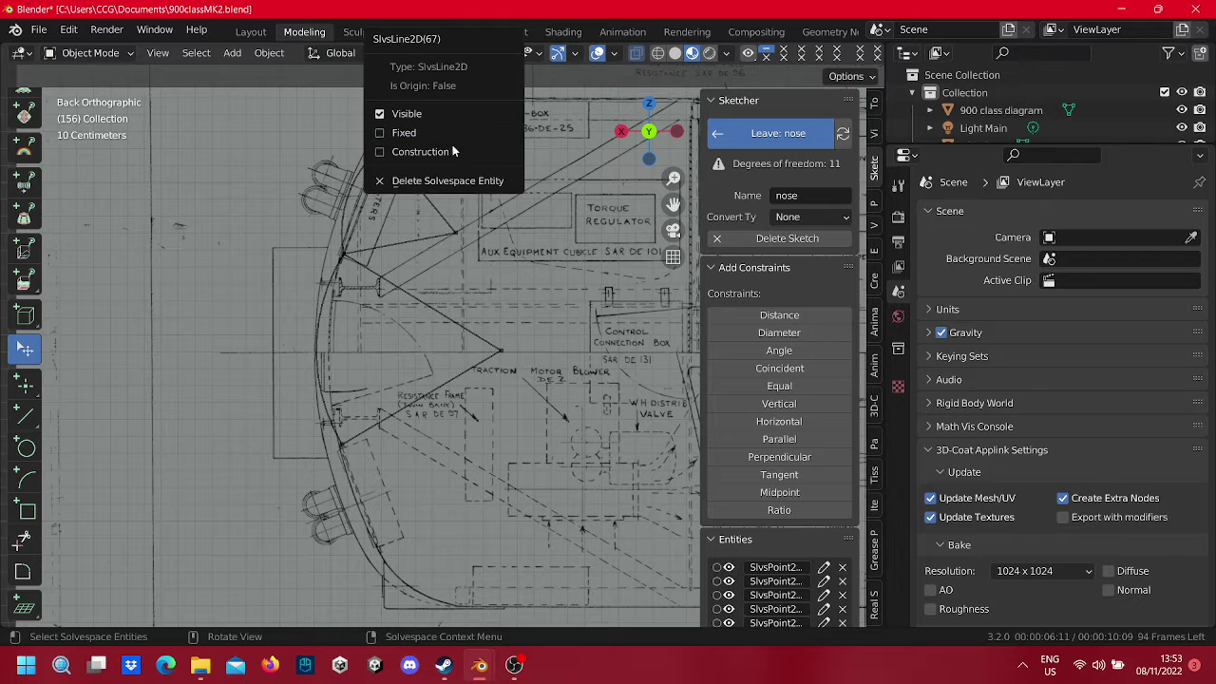
pyautogui.click(456, 150)
pyautogui.rightClick(453, 176)
pyautogui.click(451, 176)
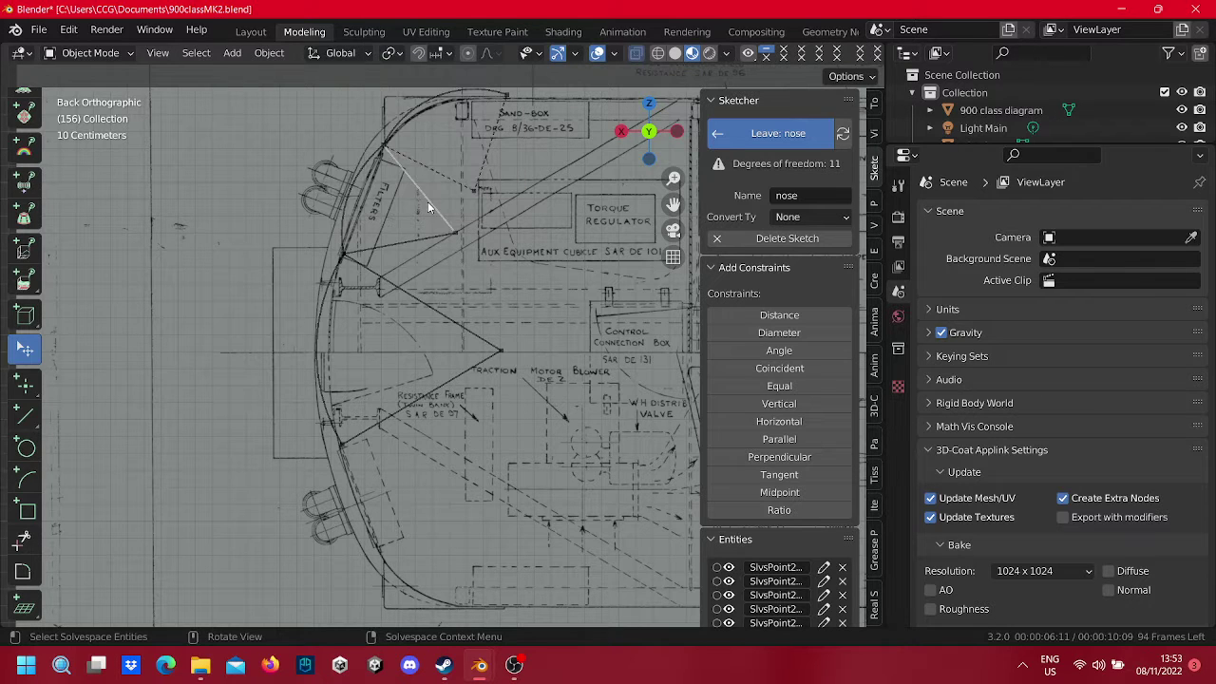
pyautogui.rightClick(428, 201)
pyautogui.click(425, 199)
pyautogui.rightClick(403, 239)
pyautogui.click(403, 239)
pyautogui.rightClick(406, 302)
pyautogui.click(405, 300)
pyautogui.rightClick(431, 386)
pyautogui.click(431, 386)
pyautogui.keyDown('shift'); pyautogui.scroll(-1, 445, 370); pyautogui.keyUp('shift')
pyautogui.scroll(2, 478, 234)
pyautogui.keyDown('shift'); pyautogui.scroll(-5, 429, 312); pyautogui.keyUp('shift')
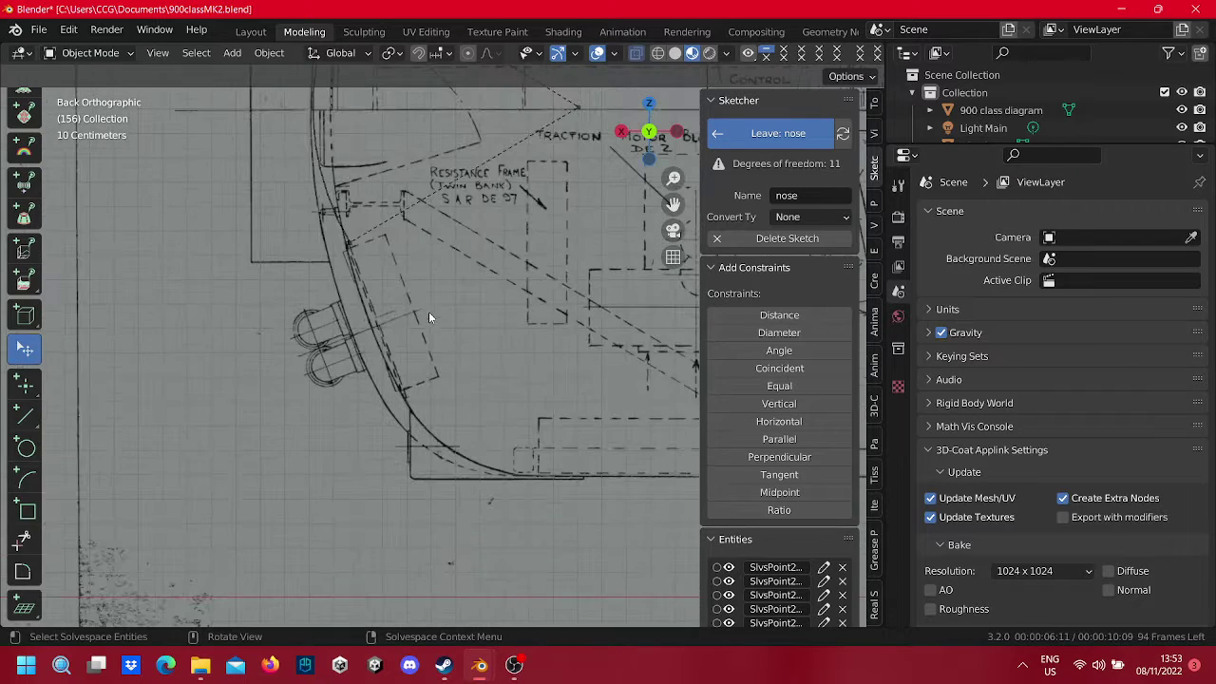
# Step: Trace two arcs along the lower nose curve and its bottom edge
pyautogui.click(27, 482)
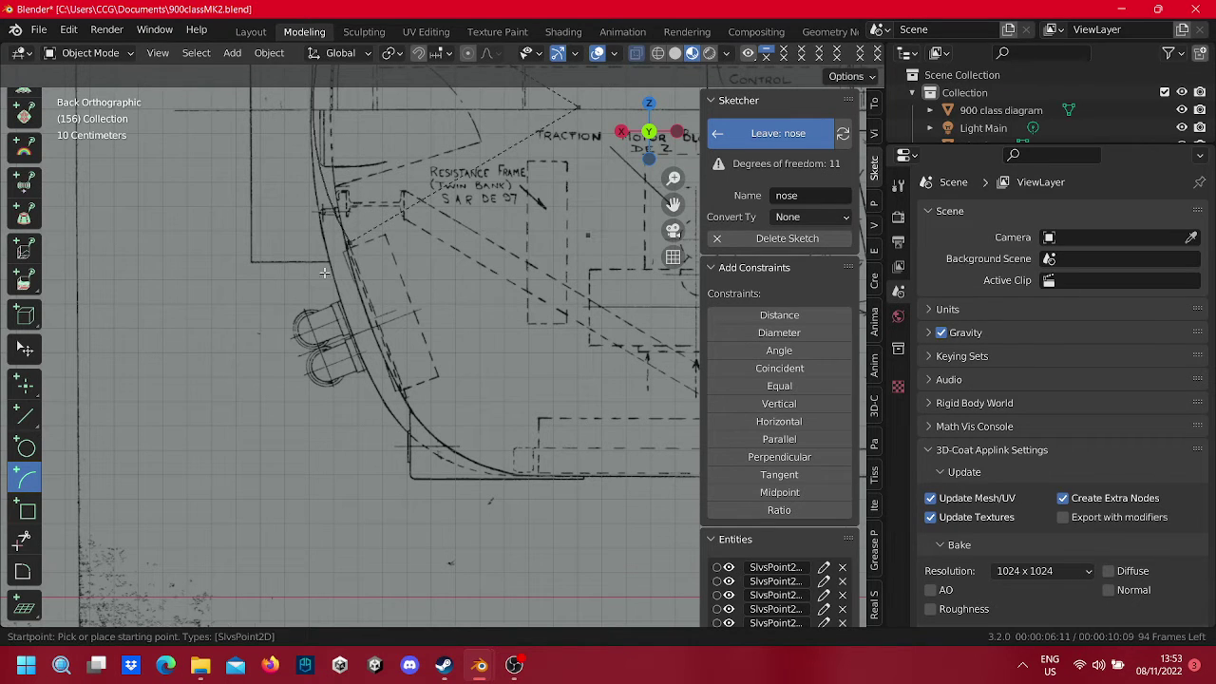
pyautogui.click(348, 243)
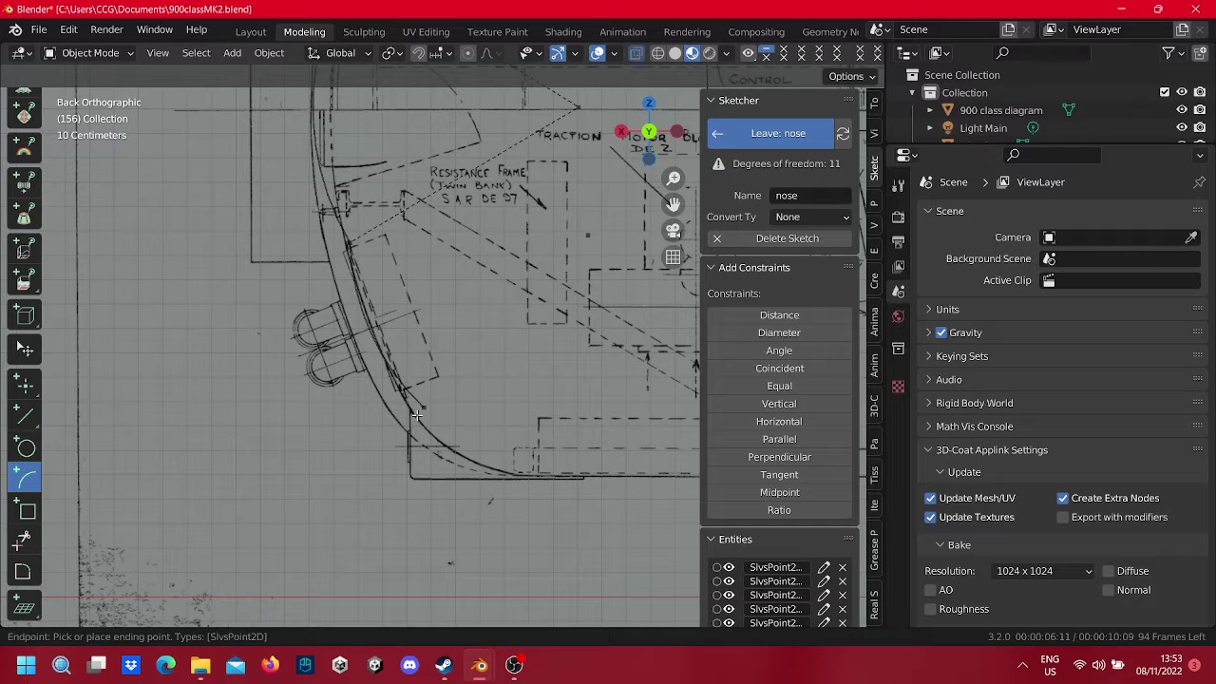
pyautogui.click(416, 412)
pyautogui.keyDown('ctrl'); pyautogui.scroll(-1, 494, 304); pyautogui.keyUp('ctrl')
pyautogui.keyDown('shift'); pyautogui.scroll(1, 570, 197); pyautogui.keyUp('shift')
pyautogui.keyDown('ctrl'); pyautogui.scroll(-1, 542, 232); pyautogui.keyUp('ctrl')
pyautogui.keyDown('shift'); pyautogui.scroll(1, 509, 268); pyautogui.keyUp('shift')
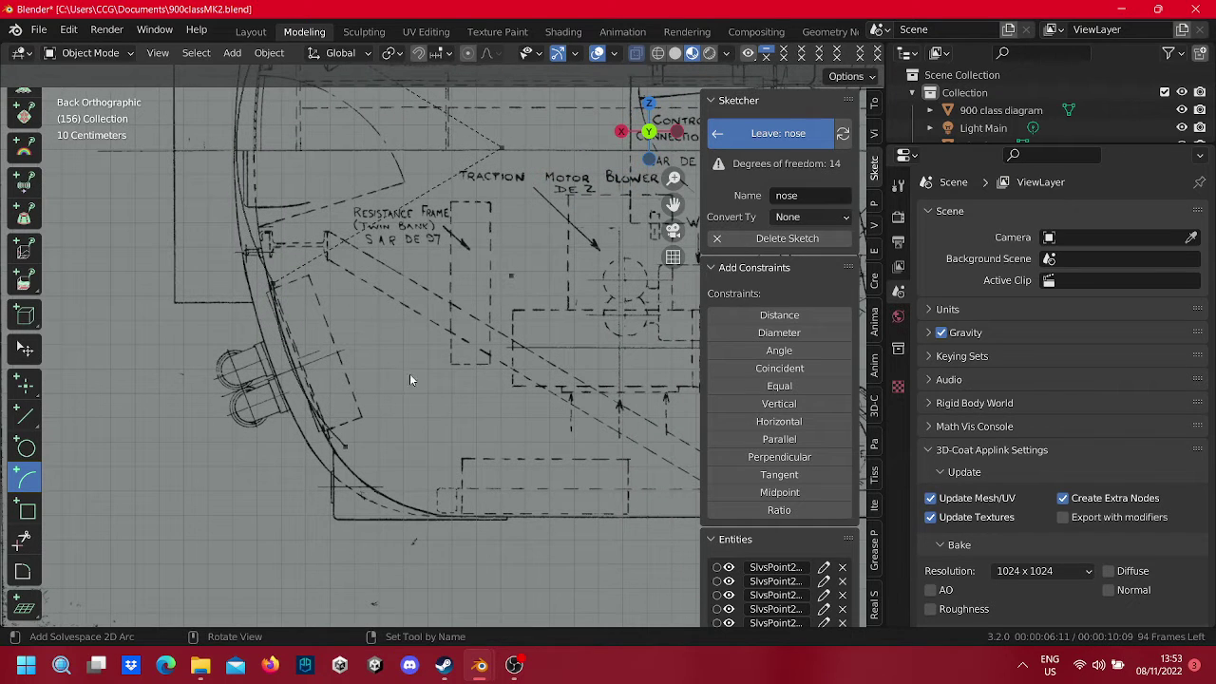
pyautogui.scroll(-3, 464, 375)
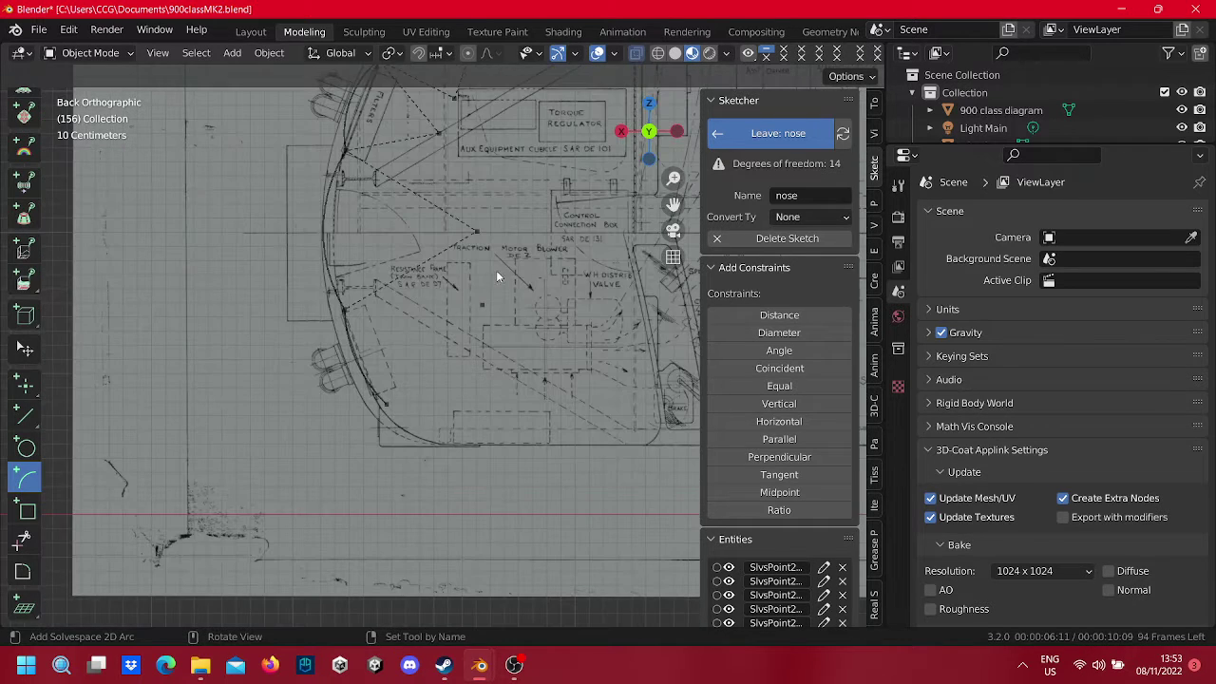
pyautogui.scroll(1, 494, 356)
pyautogui.scroll(2, 491, 384)
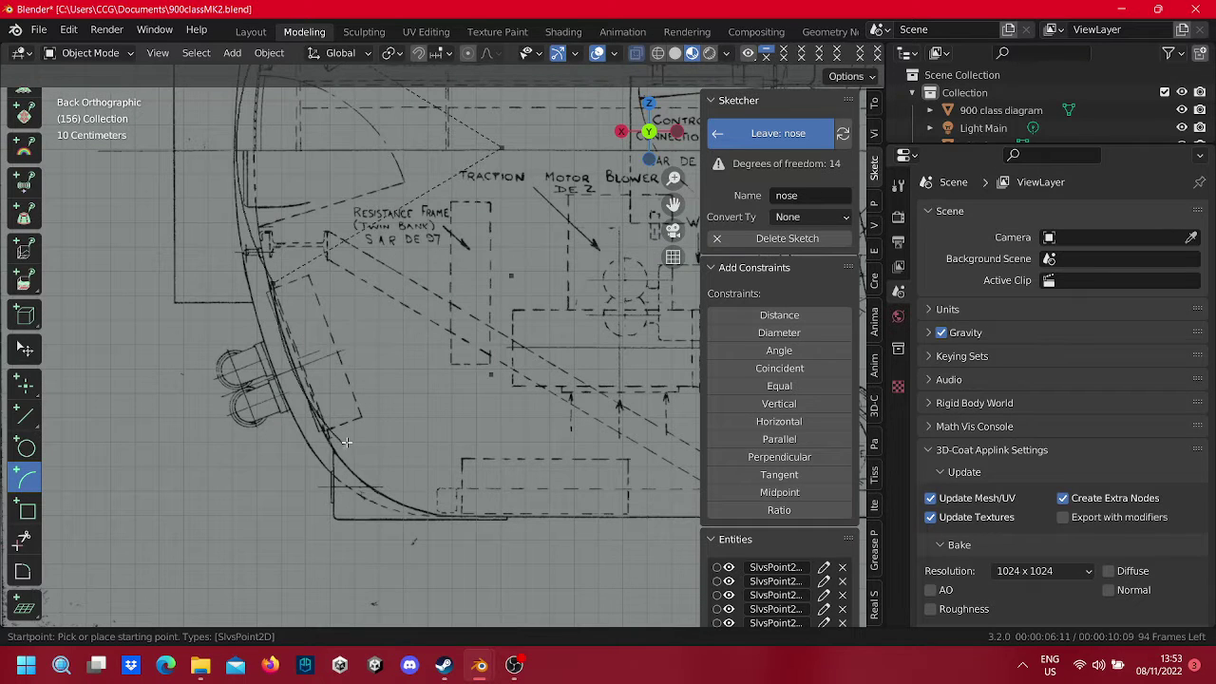
pyautogui.click(346, 440)
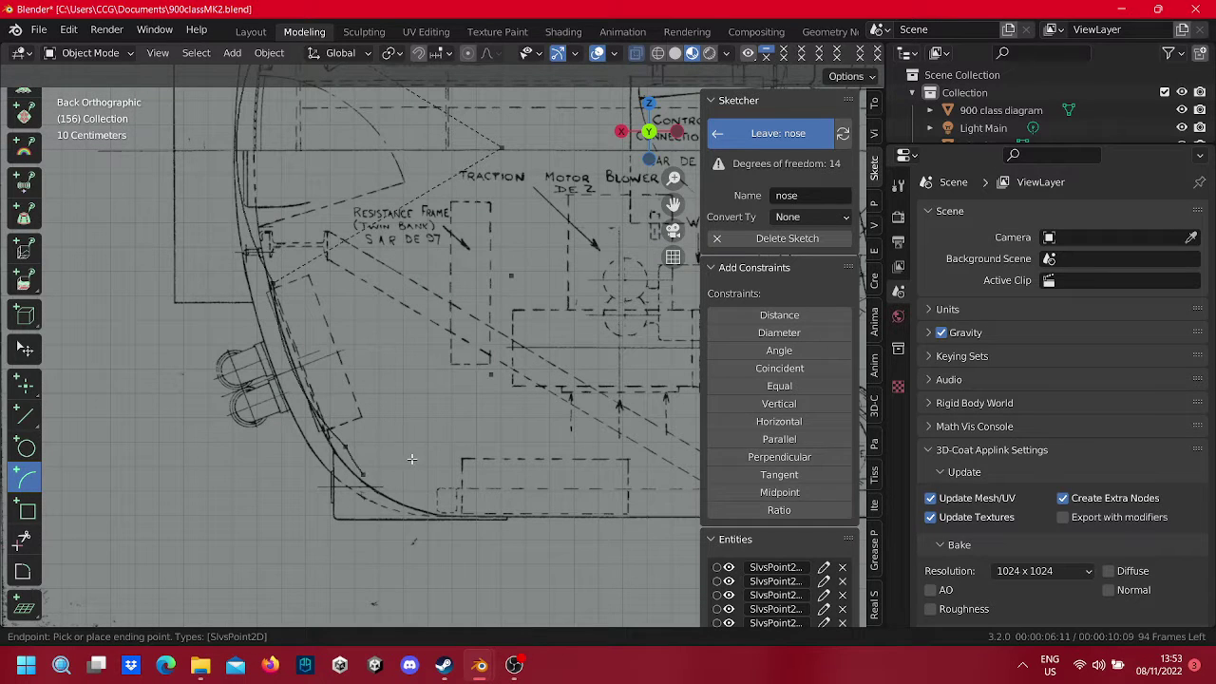
pyautogui.click(503, 513)
pyautogui.scroll(-4, 470, 380)
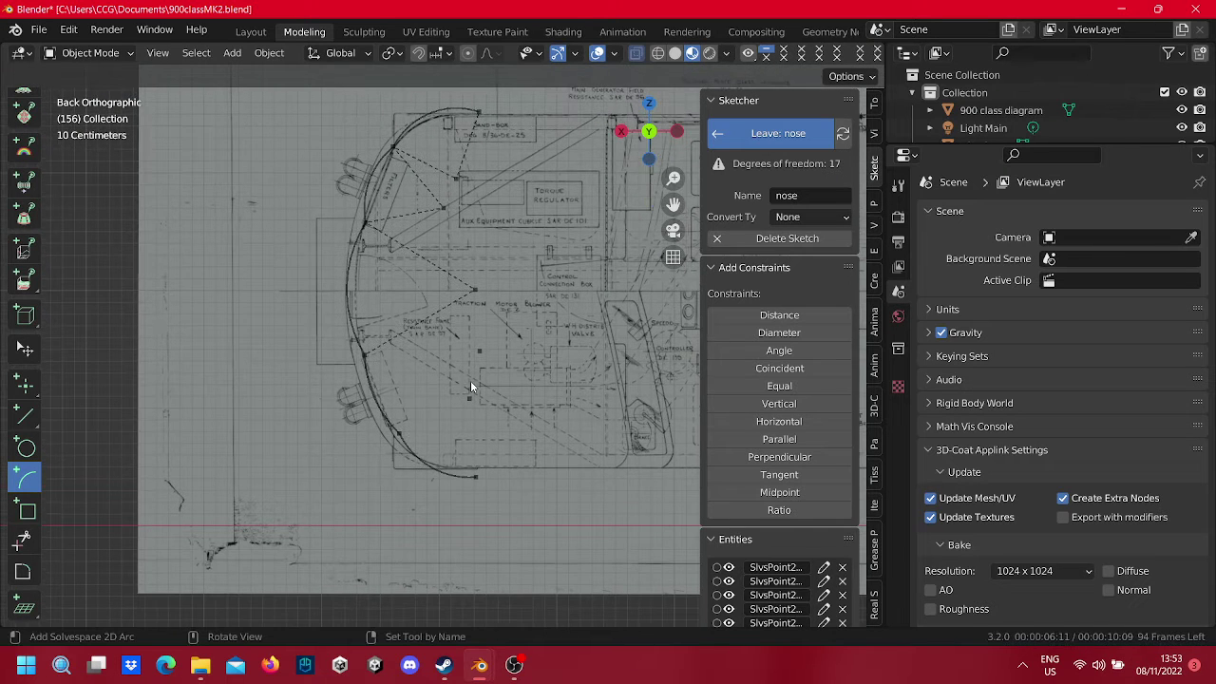
# Step: Draw a chain of lines inside the lower nose, ending in a vertical drop
pyautogui.click(26, 415)
pyautogui.scroll(2, 377, 360)
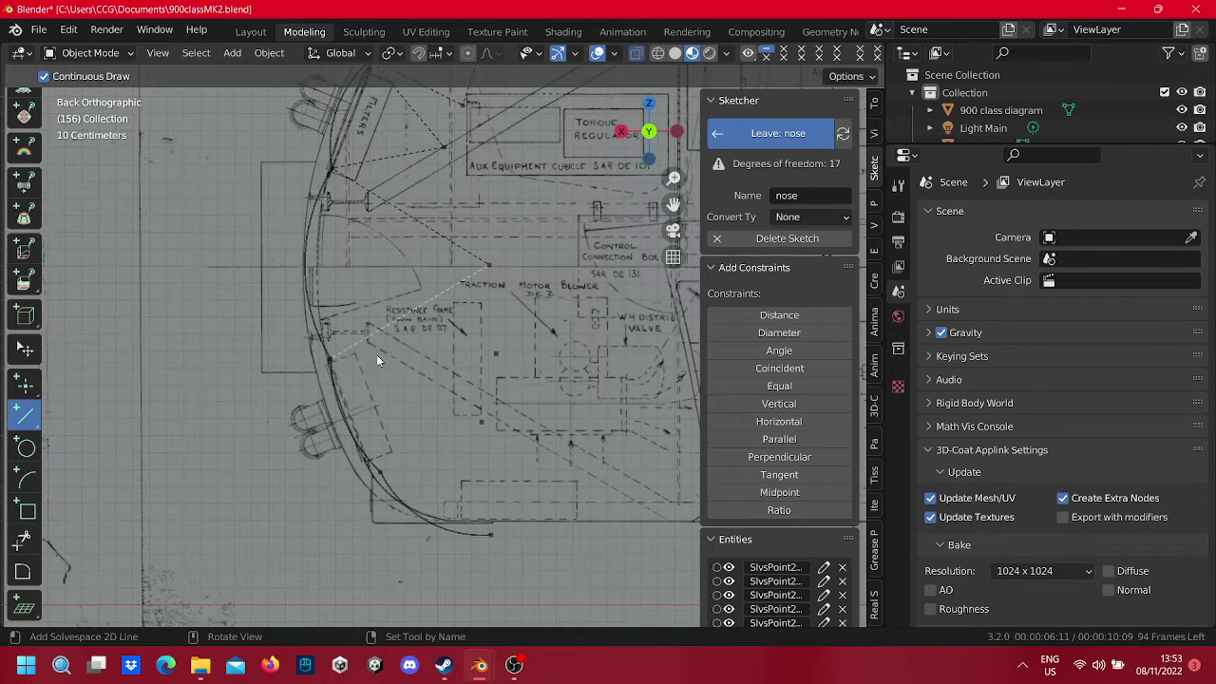
pyautogui.click(328, 359)
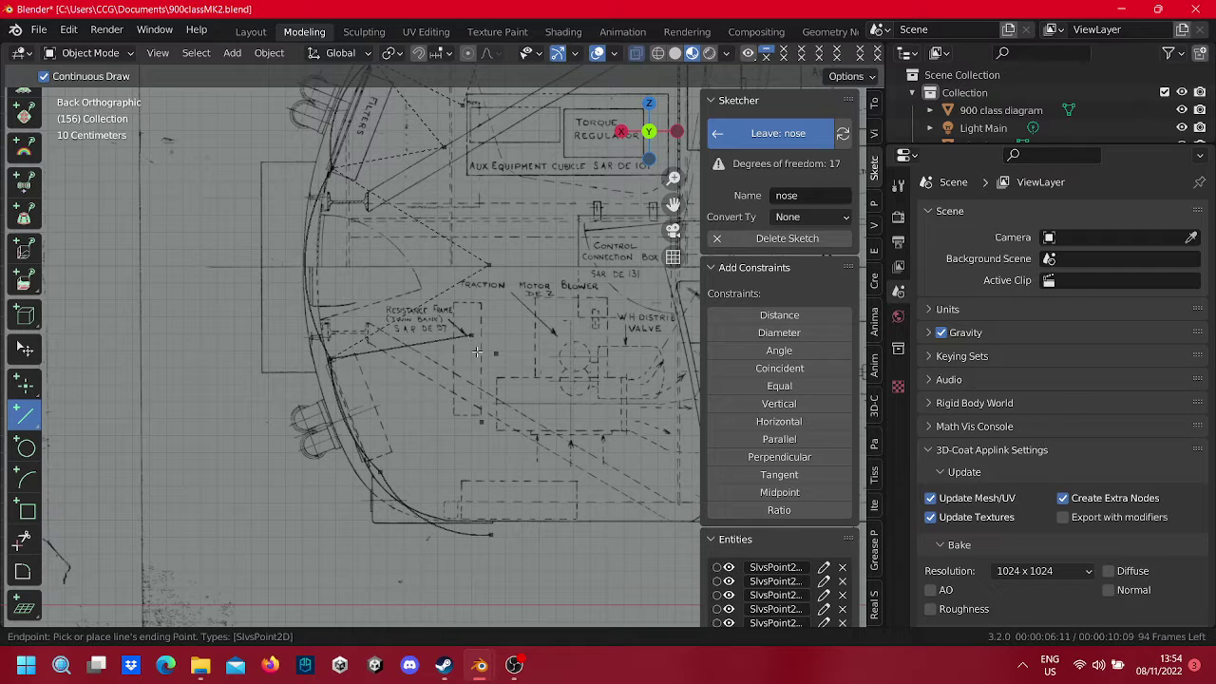
pyautogui.click(495, 352)
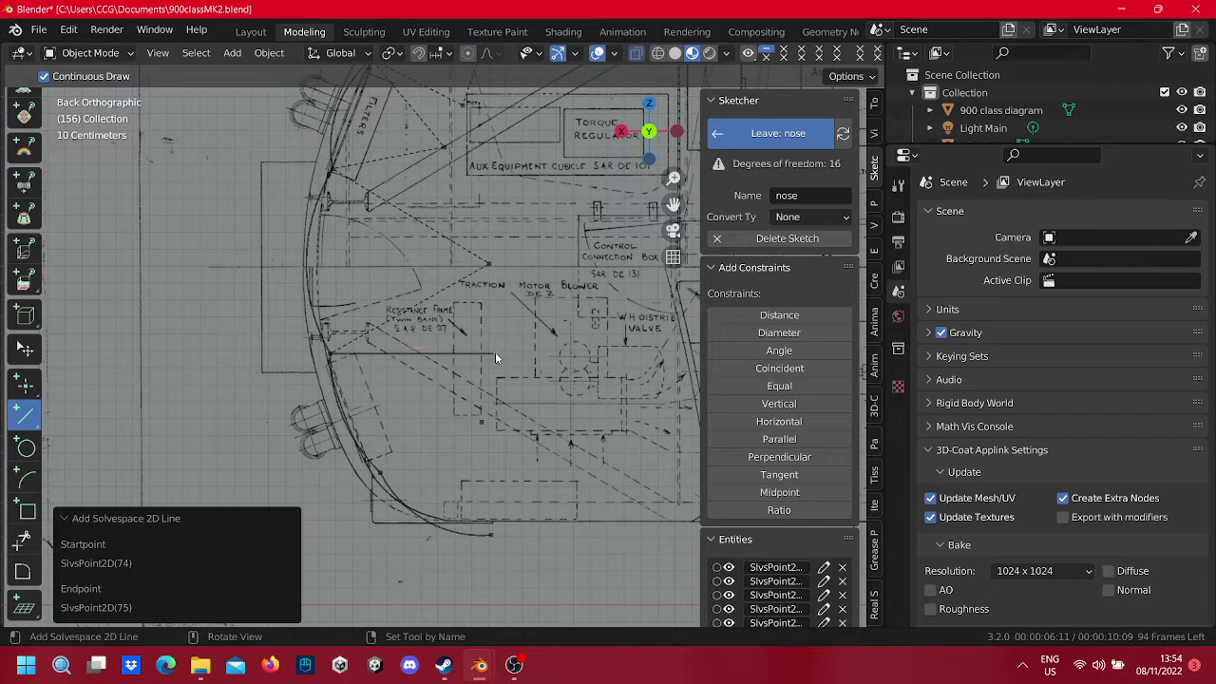
pyautogui.click(380, 468)
pyautogui.click(482, 424)
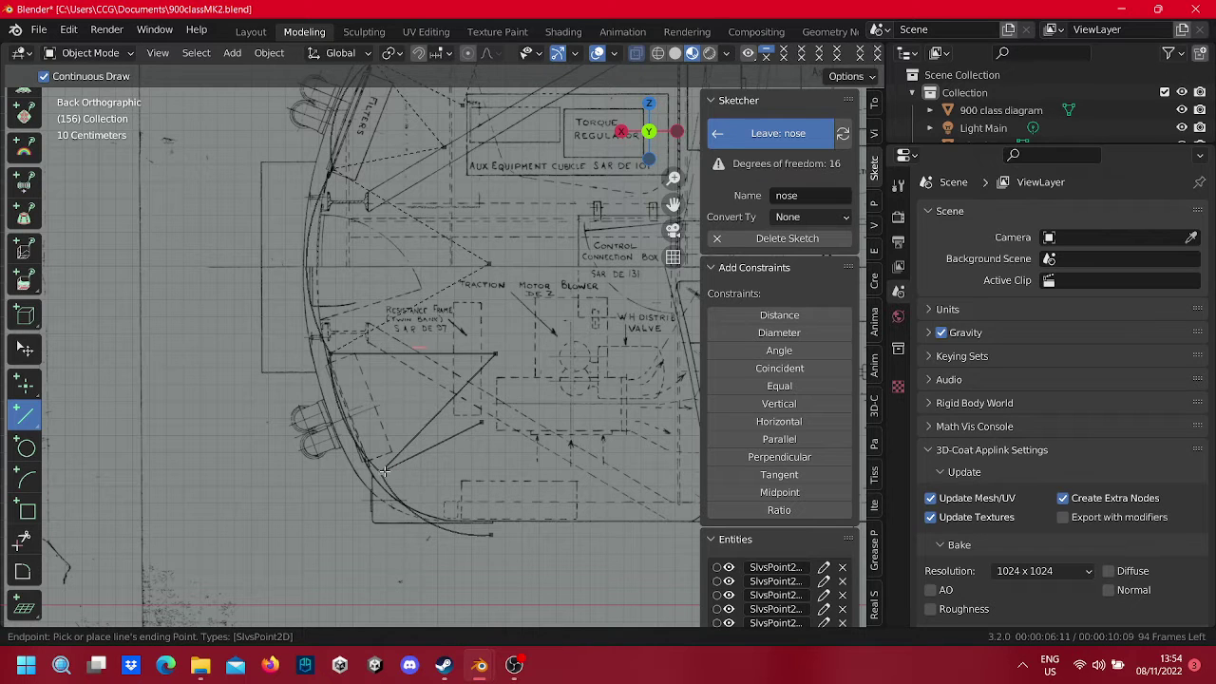
pyautogui.click(381, 469)
pyautogui.click(482, 422)
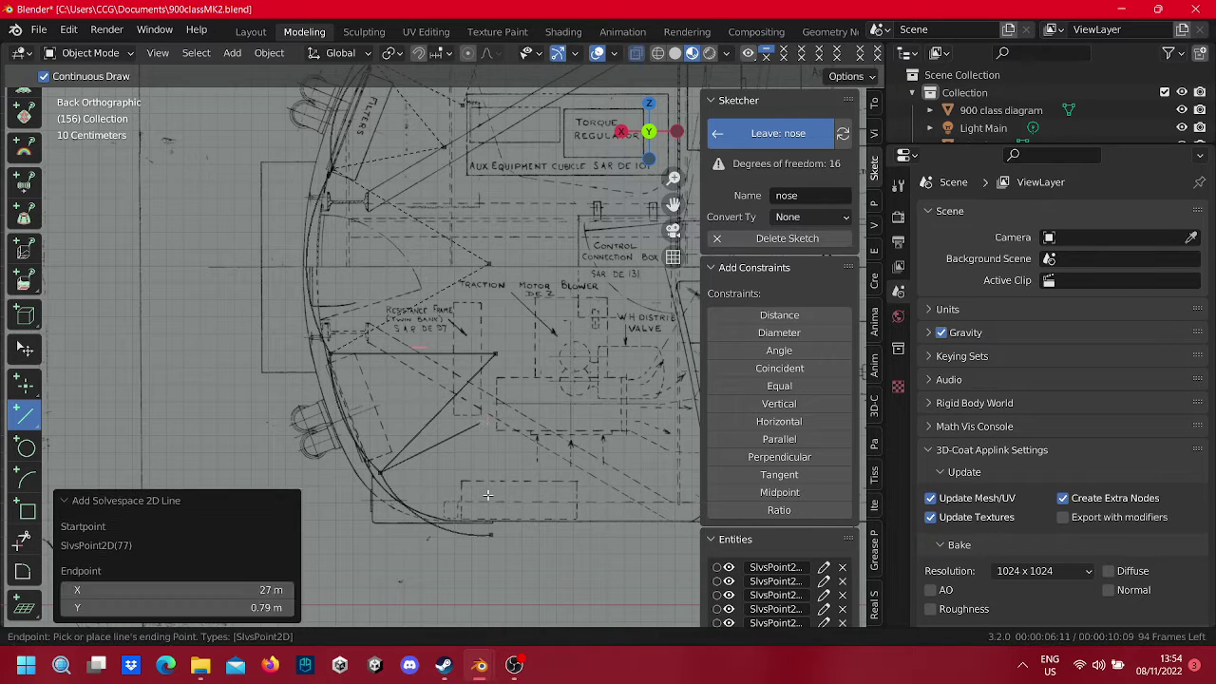
pyautogui.click(487, 530)
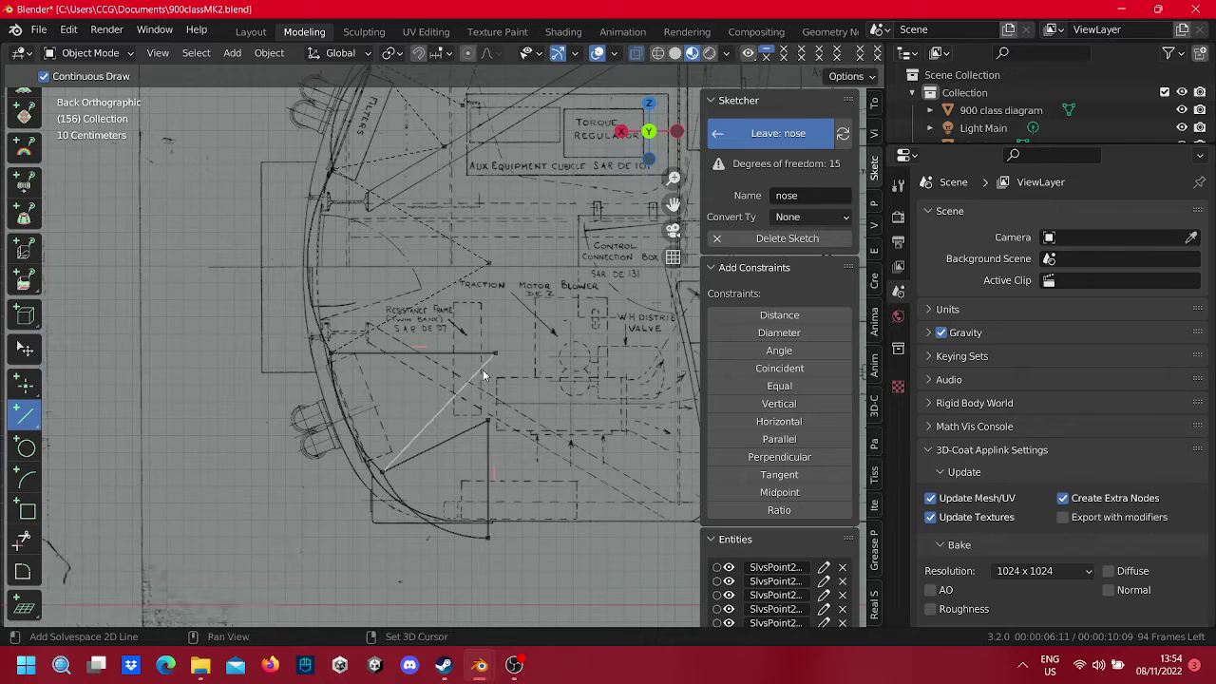
pyautogui.moveTo(495, 414)
pyautogui.keyDown('shift'); pyautogui.mouseDown(button='middle')
pyautogui.moveTo(463, 464)
pyautogui.moveTo(470, 428)
pyautogui.mouseUp(button='middle'); pyautogui.keyUp('shift')
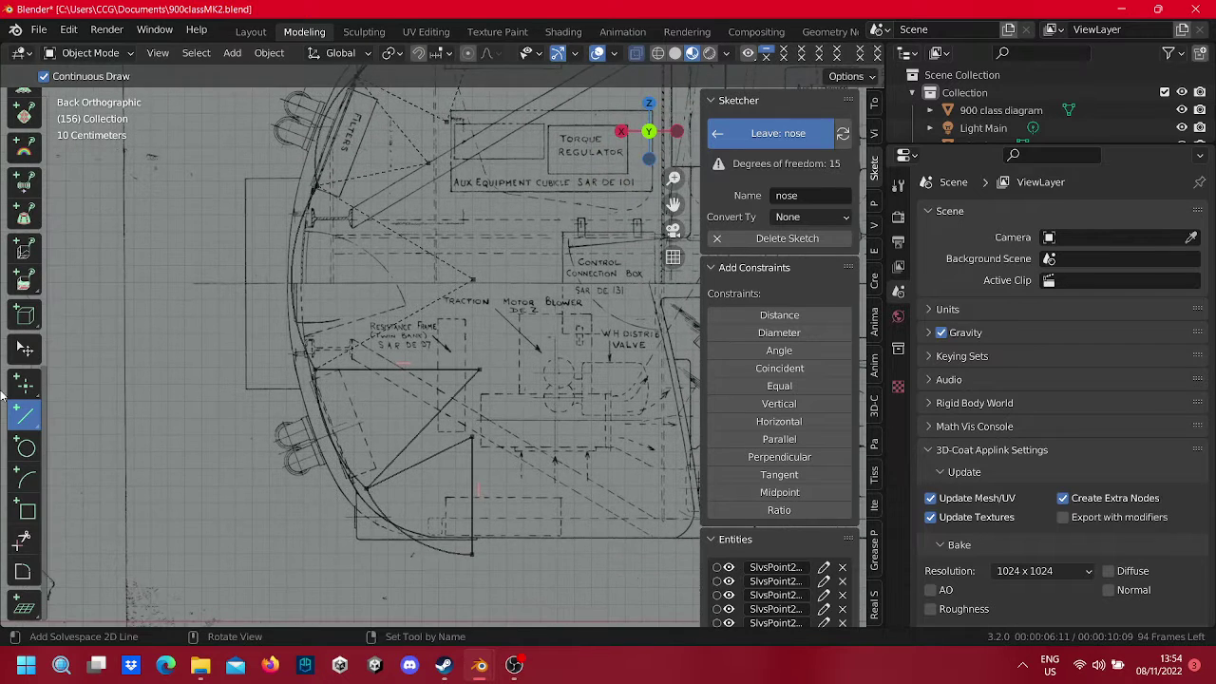
# Step: Make the new diagonal and vertical lines dashed construction geometry
pyautogui.press('Escape')
pyautogui.rightClick(464, 372)
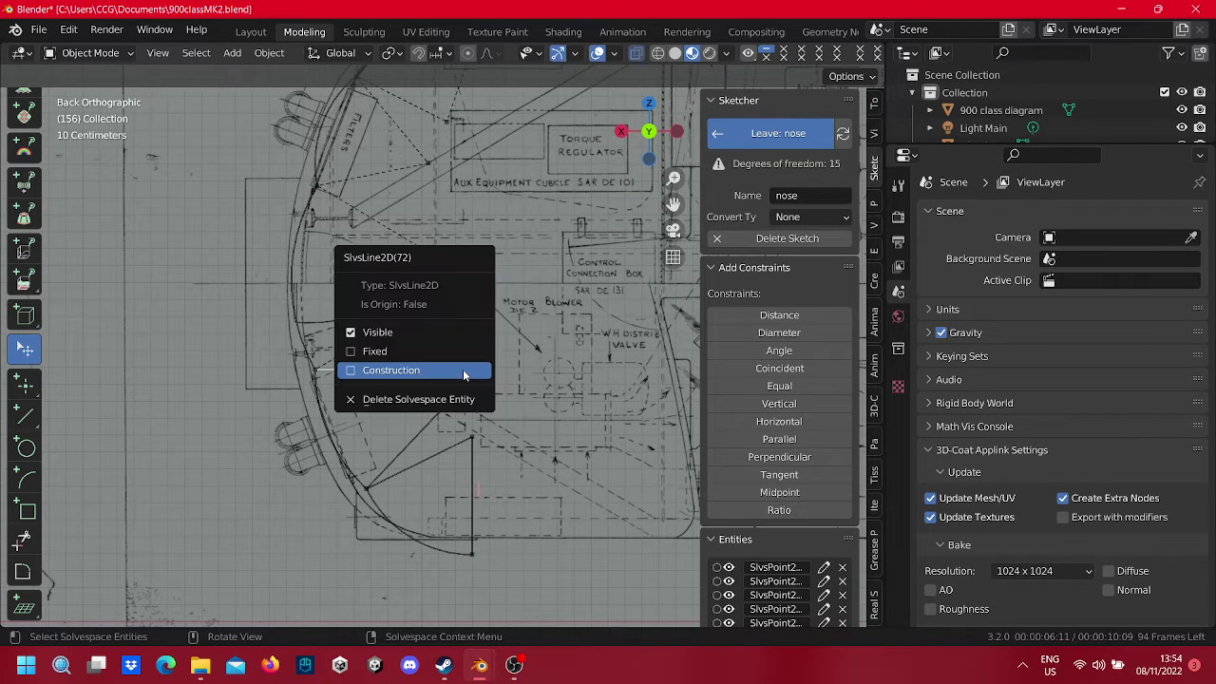
pyautogui.click(463, 370)
pyautogui.rightClick(453, 410)
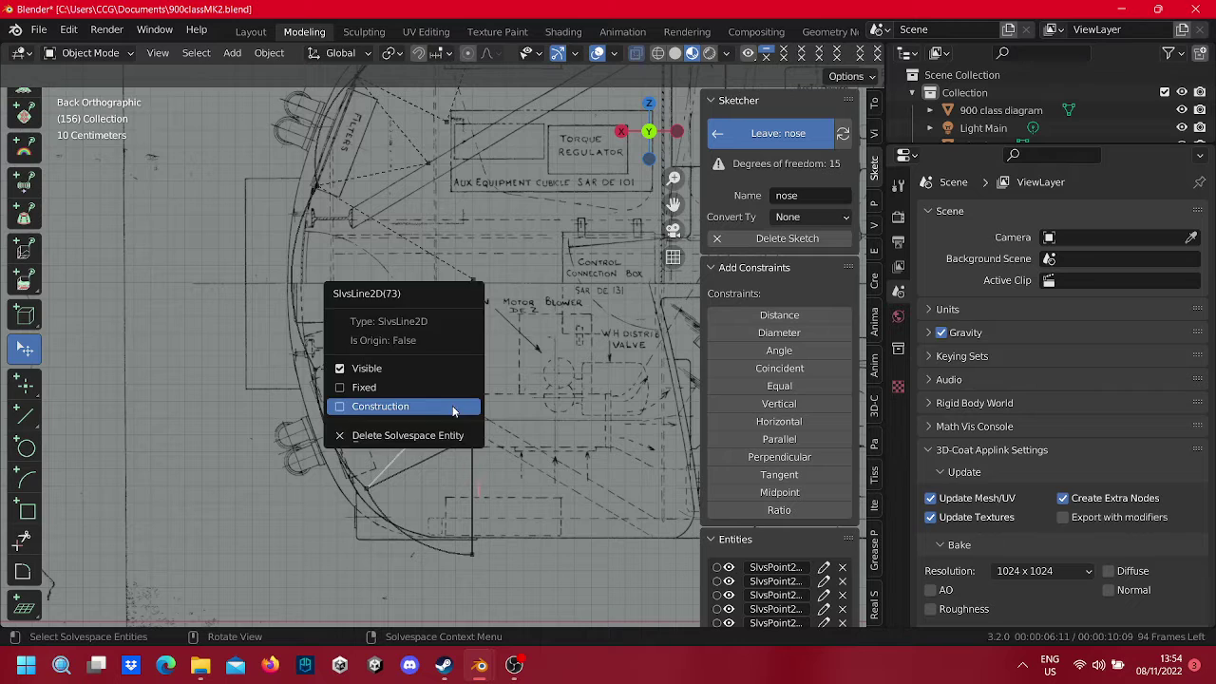
pyautogui.rightClick(449, 463)
pyautogui.click(447, 456)
pyautogui.rightClick(467, 477)
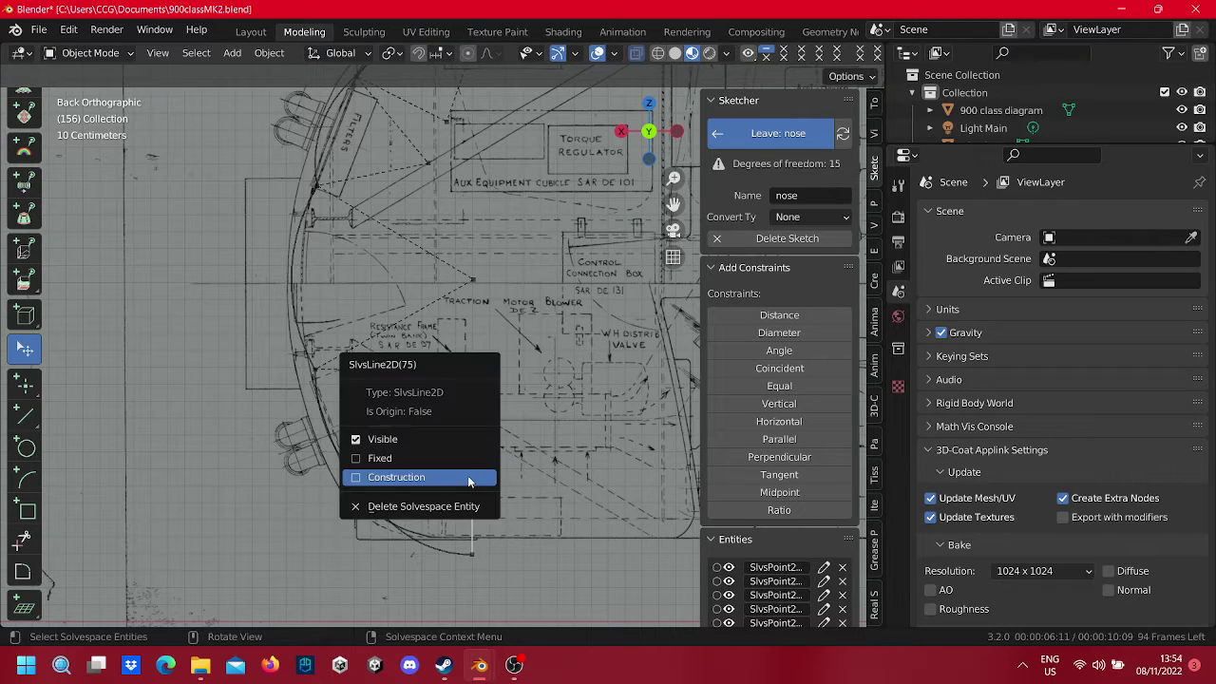
pyautogui.click(467, 477)
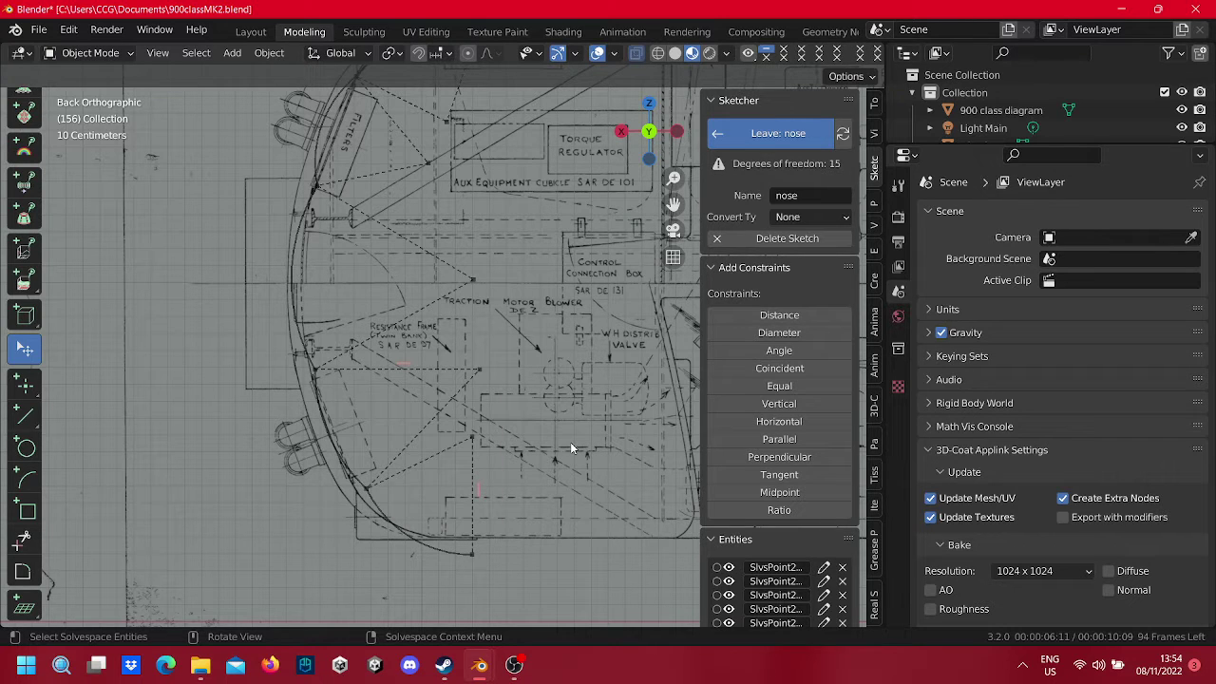
# Step: Reshape the left nose arc to sit on the diagram's outline
pyautogui.keyDown('shift'); pyautogui.moveTo(503, 281); pyautogui.dragTo(509, 315, button='middle'); pyautogui.keyUp('shift')
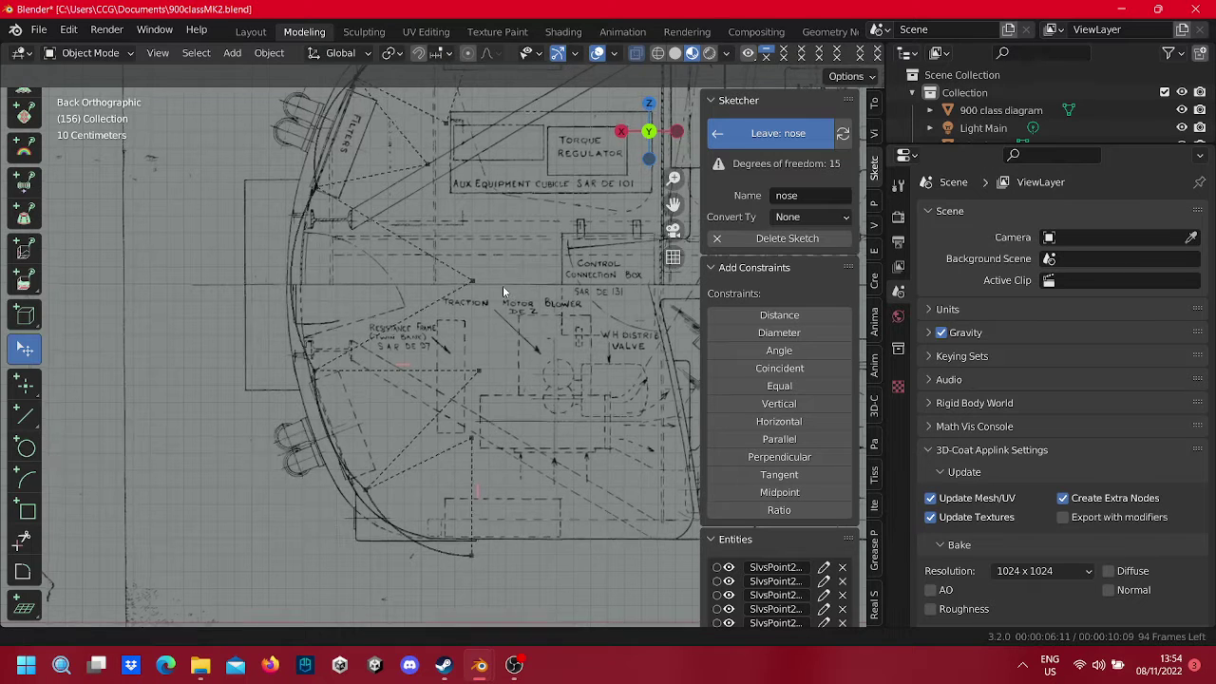
pyautogui.moveTo(476, 312)
pyautogui.mouseDown()
pyautogui.moveTo(529, 316)
pyautogui.moveTo(415, 309)
pyautogui.moveTo(455, 285)
pyautogui.moveTo(486, 320)
pyautogui.moveTo(434, 331)
pyautogui.moveTo(434, 275)
pyautogui.moveTo(443, 320)
pyautogui.moveTo(339, 298)
pyautogui.moveTo(407, 317)
pyautogui.moveTo(519, 291)
pyautogui.moveTo(546, 311)
pyautogui.moveTo(524, 337)
pyautogui.moveTo(546, 330)
pyautogui.mouseUp()
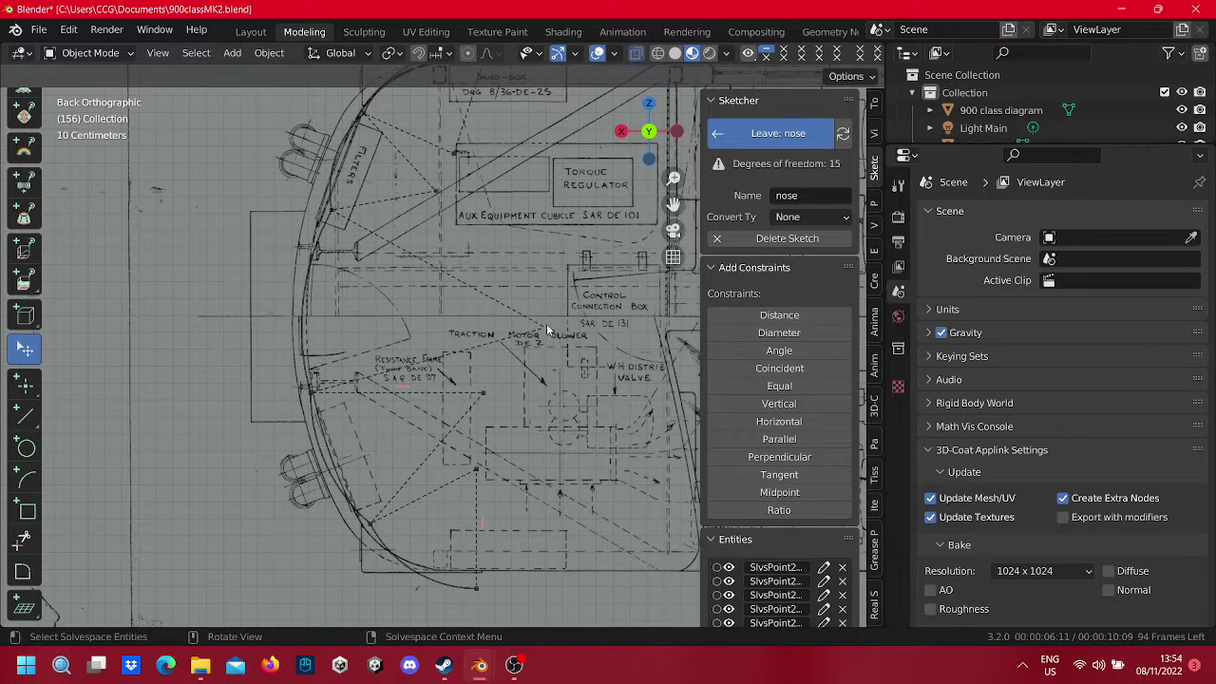
pyautogui.moveTo(309, 305)
pyautogui.mouseDown()
pyautogui.moveTo(292, 305)
pyautogui.moveTo(318, 267)
pyautogui.moveTo(316, 196)
pyautogui.moveTo(297, 241)
pyautogui.mouseUp()
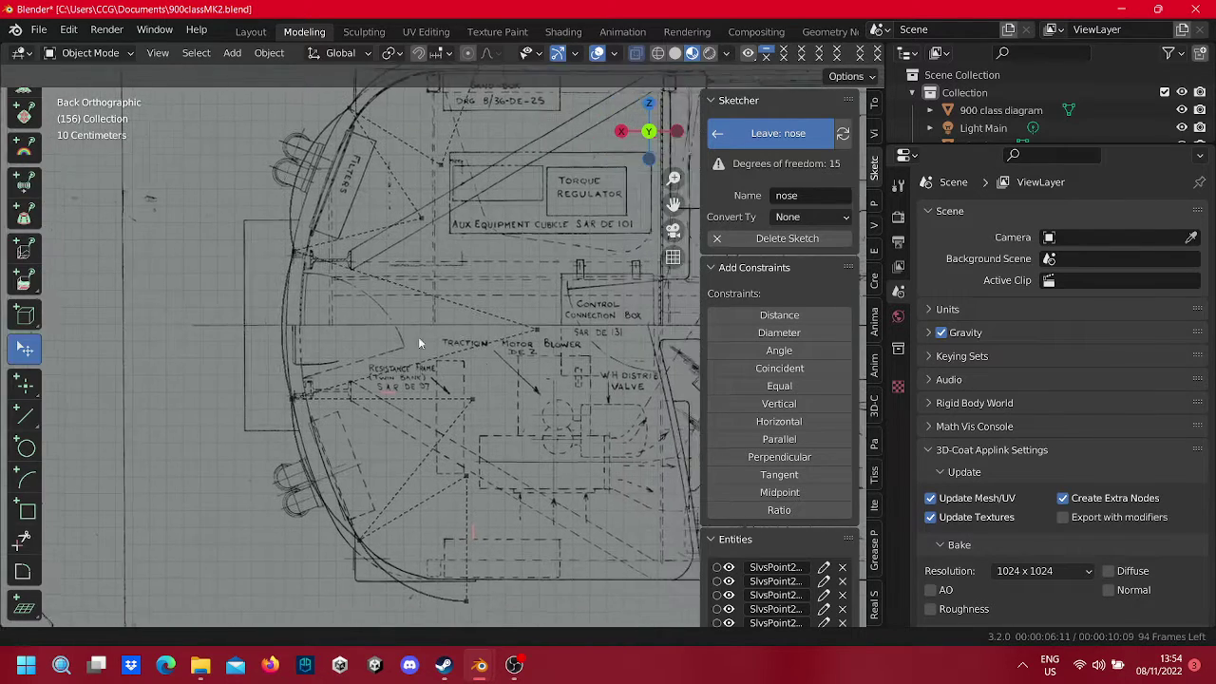
# Step: Move the inner line endpoint onto the Control Connection Box label
pyautogui.keyDown('shift'); pyautogui.moveTo(231, 369); pyautogui.dragTo(506, 342, button='middle'); pyautogui.keyUp('shift')
pyautogui.moveTo(556, 317); pyautogui.dragTo(633, 317)
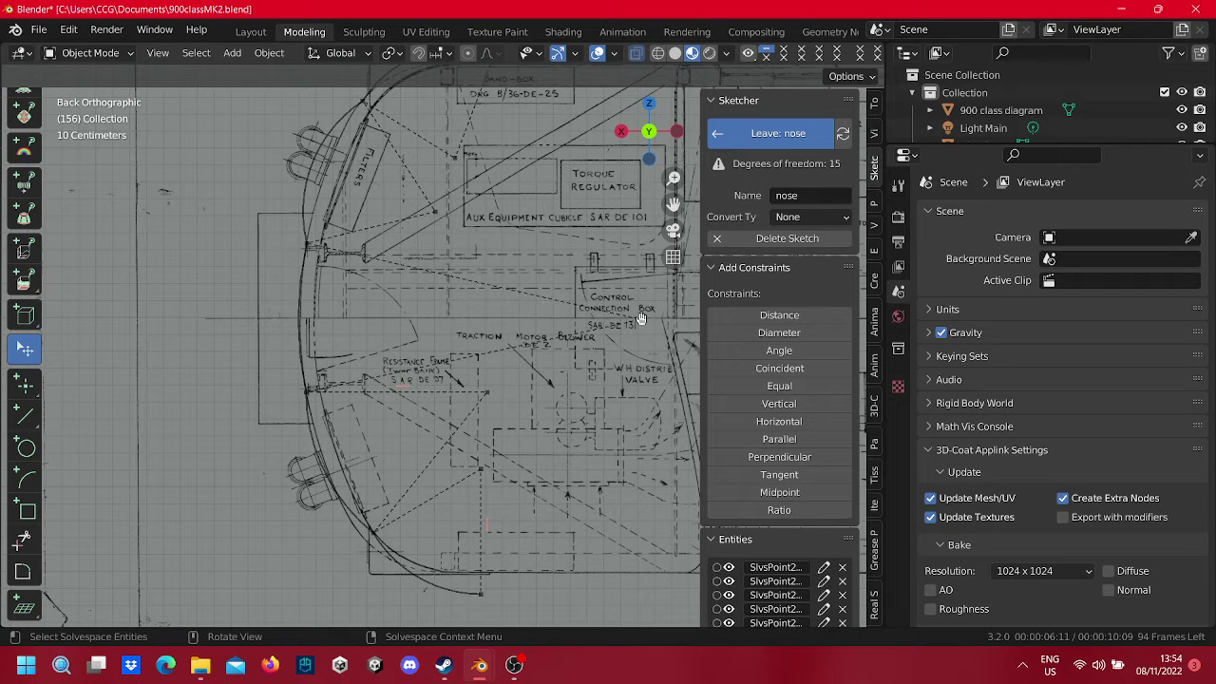
pyautogui.moveTo(663, 312)
pyautogui.keyDown('shift'); pyautogui.mouseDown(button='middle')
pyautogui.moveTo(529, 326)
pyautogui.moveTo(465, 362)
pyautogui.mouseUp(button='middle'); pyautogui.keyUp('shift')
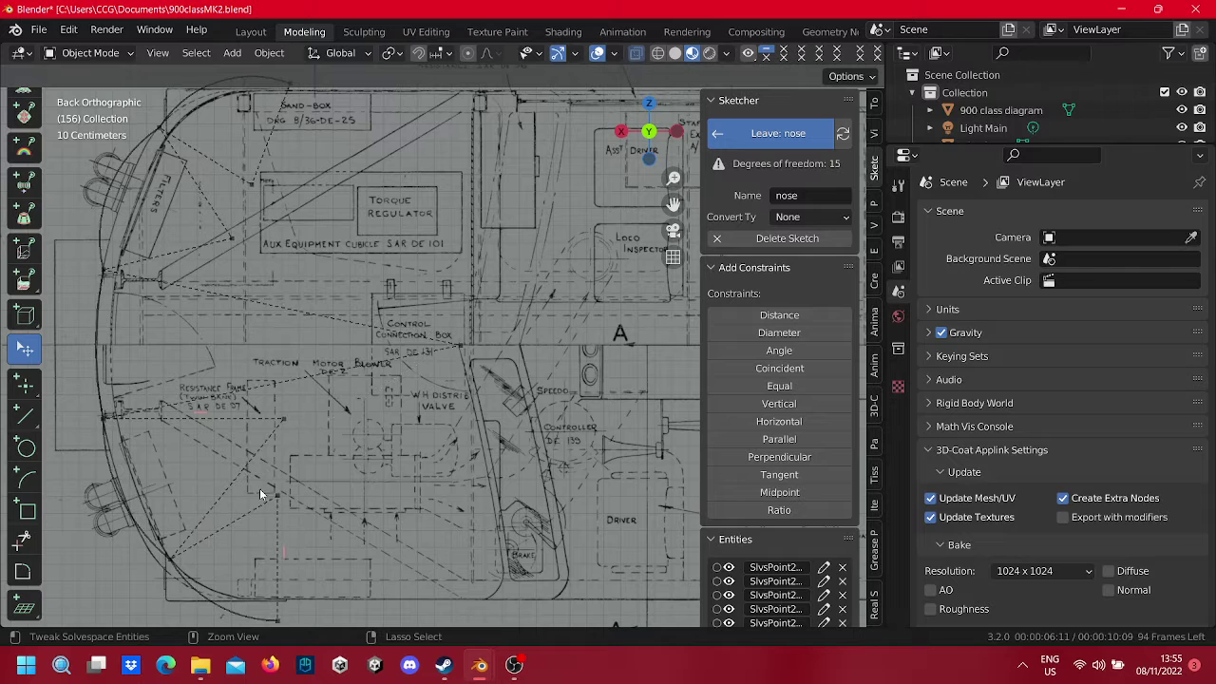
# Step: Delete two spanning construction lines and another entity near the left arc
pyautogui.rightClick(120, 506)
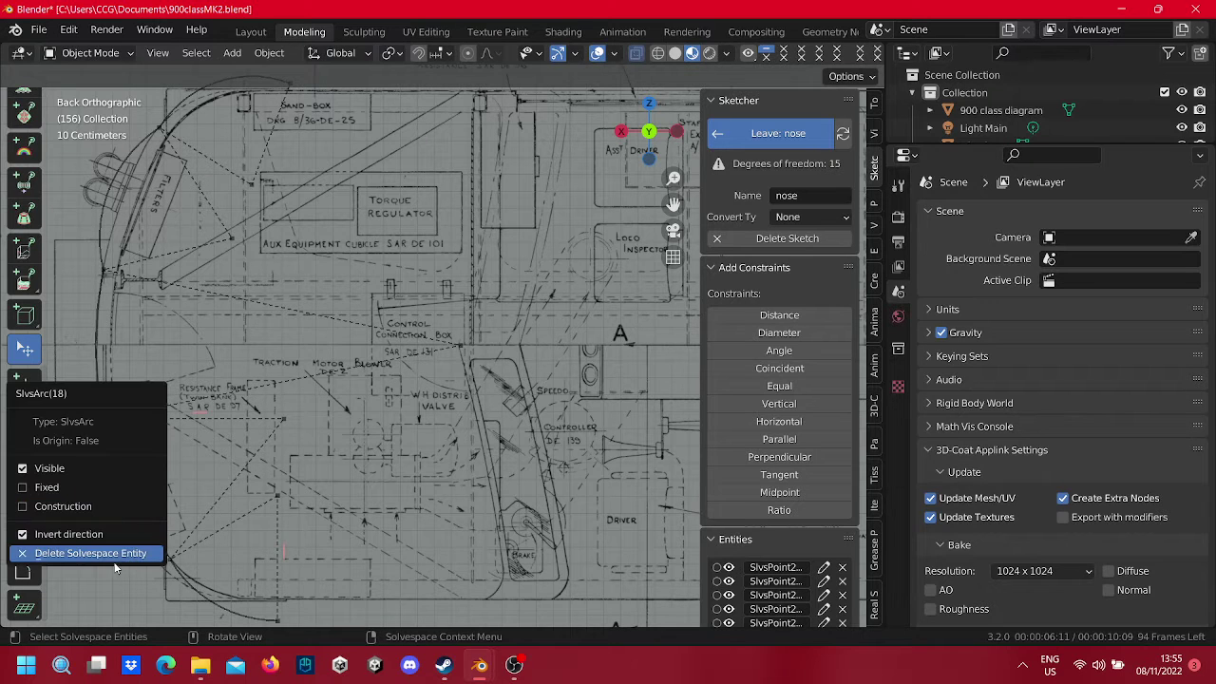
pyautogui.click(112, 553)
pyautogui.rightClick(229, 412)
pyautogui.click(230, 412)
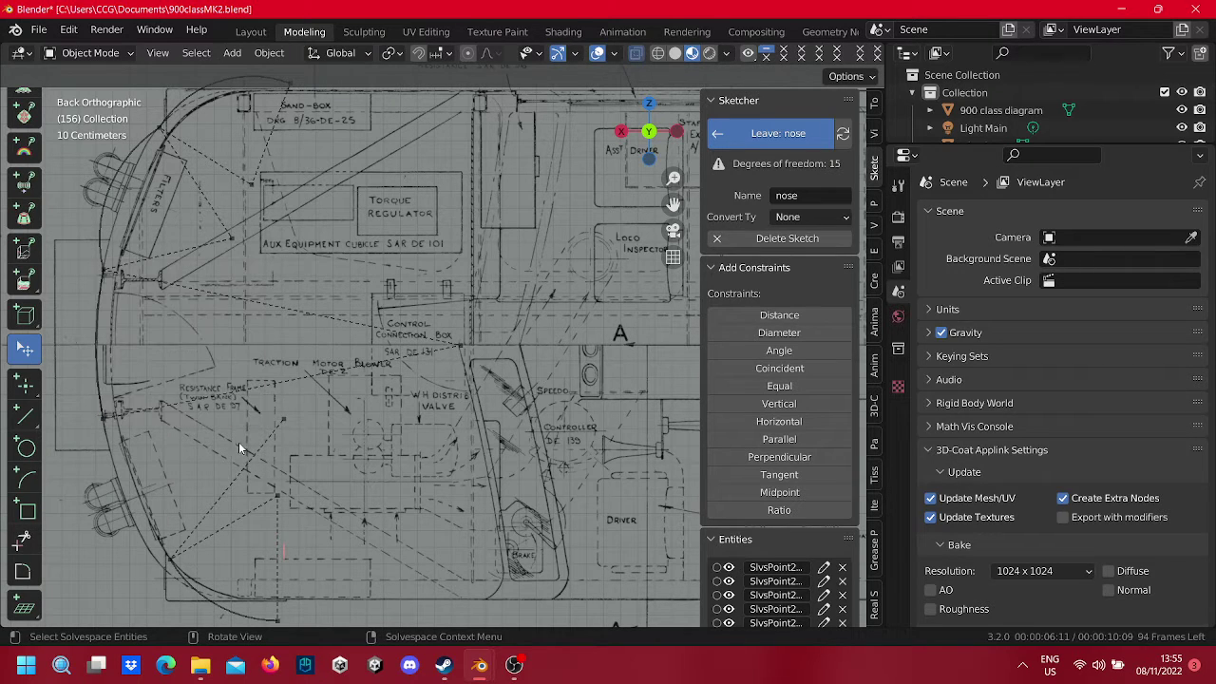
pyautogui.rightClick(243, 456)
pyautogui.rightClick(249, 473)
pyautogui.click(249, 473)
pyautogui.rightClick(282, 428)
pyautogui.click(282, 427)
# Step: Delete the lower-left arc, the vertical and diagonal dashed lines, and leftover entities
pyautogui.rightClick(240, 618)
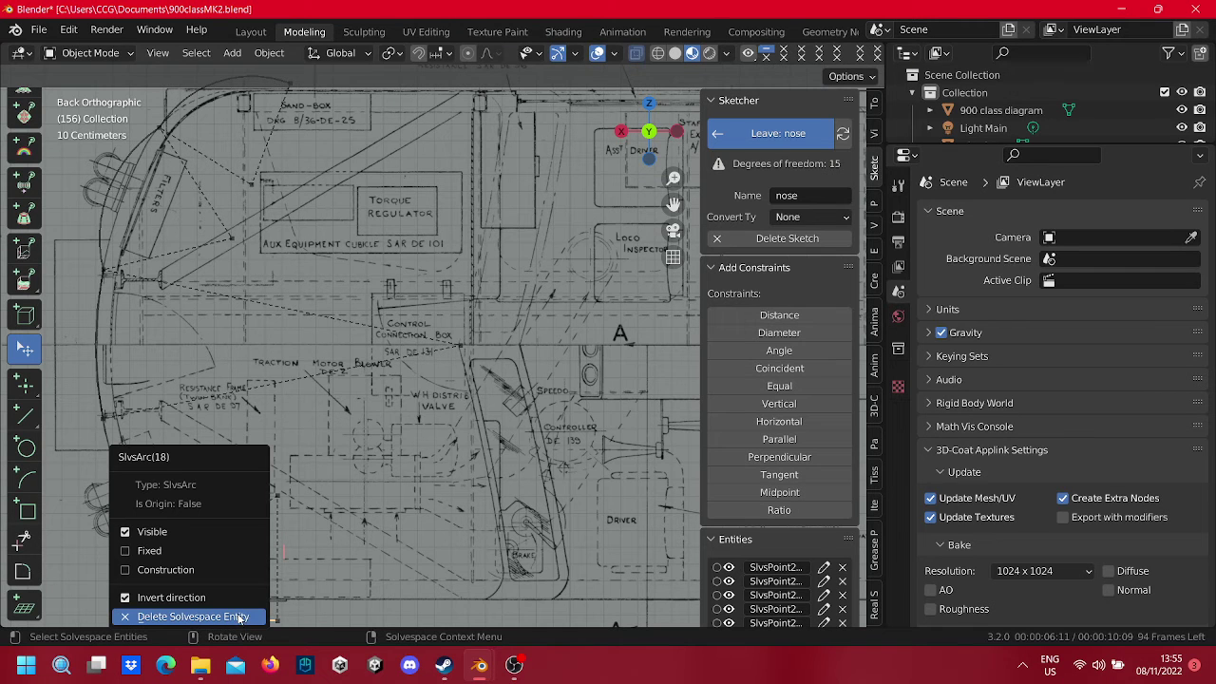
pyautogui.click(240, 619)
pyautogui.rightClick(277, 586)
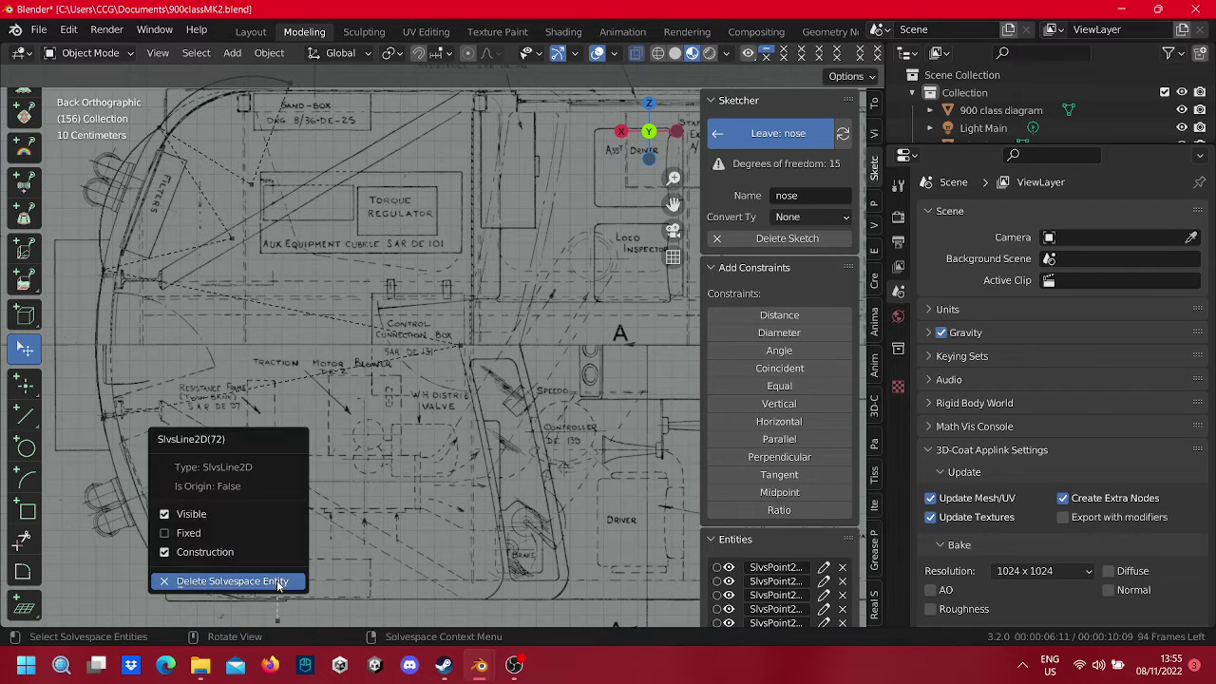
pyautogui.click(276, 581)
pyautogui.rightClick(240, 516)
pyautogui.click(240, 514)
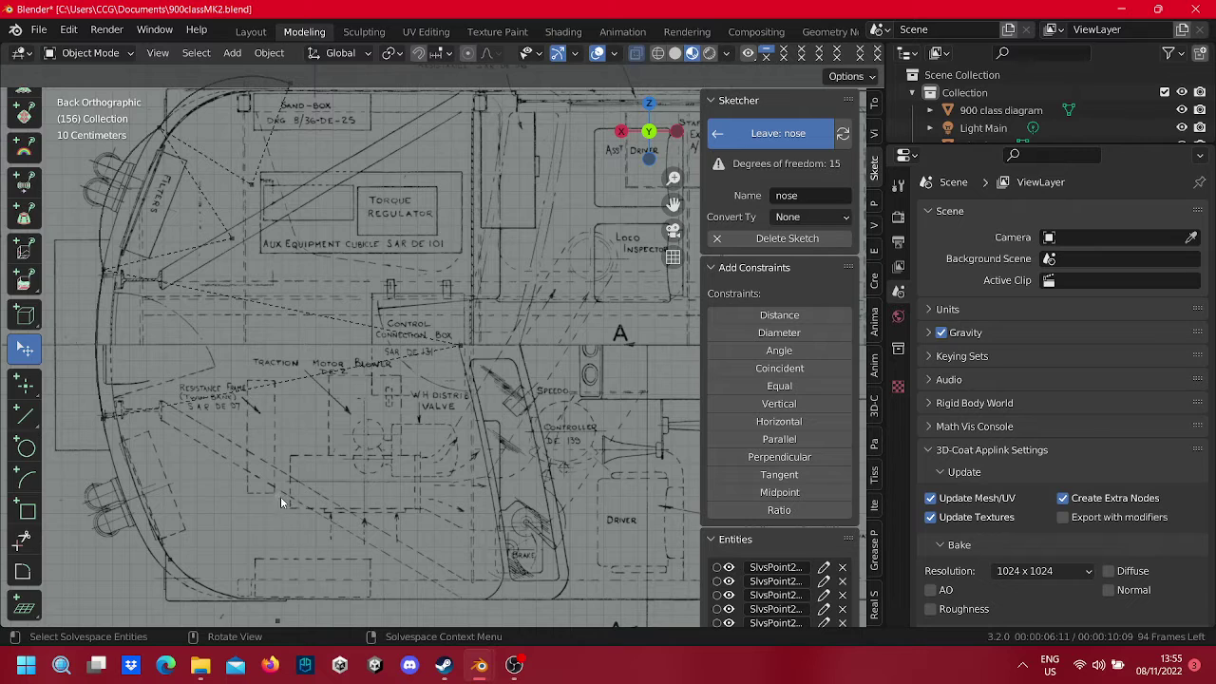
pyautogui.rightClick(280, 498)
pyautogui.click(280, 497)
pyautogui.rightClick(174, 569)
pyautogui.click(174, 568)
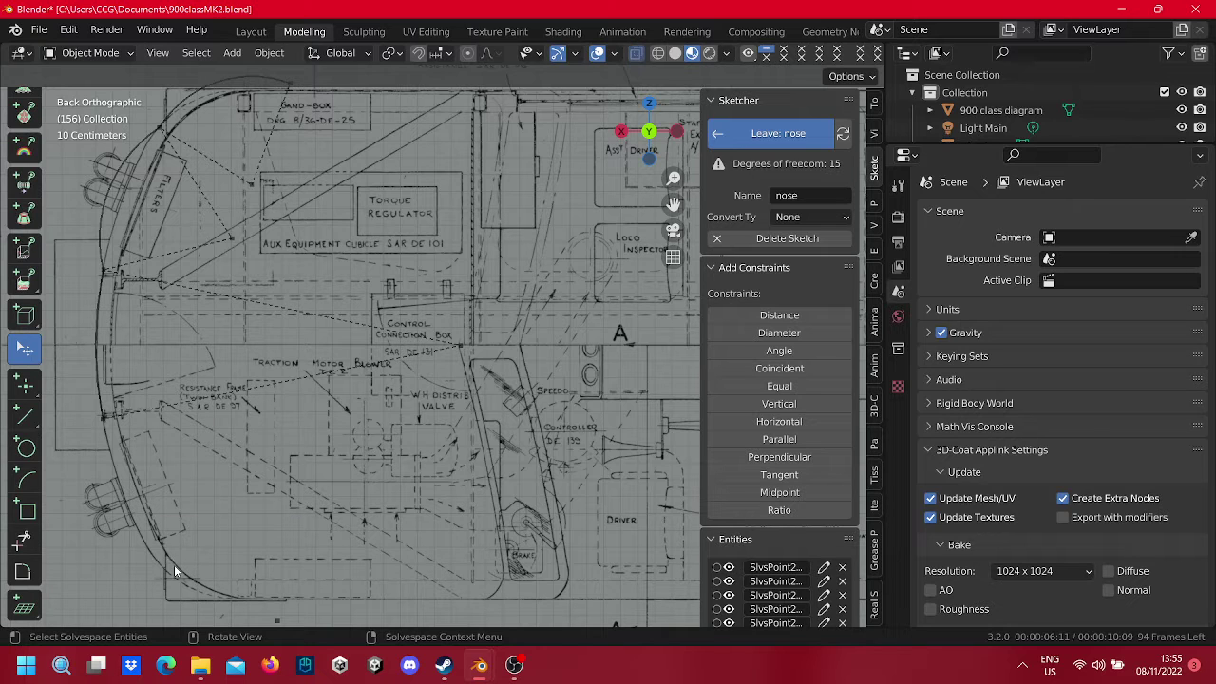
pyautogui.rightClick(270, 617)
pyautogui.click(266, 618)
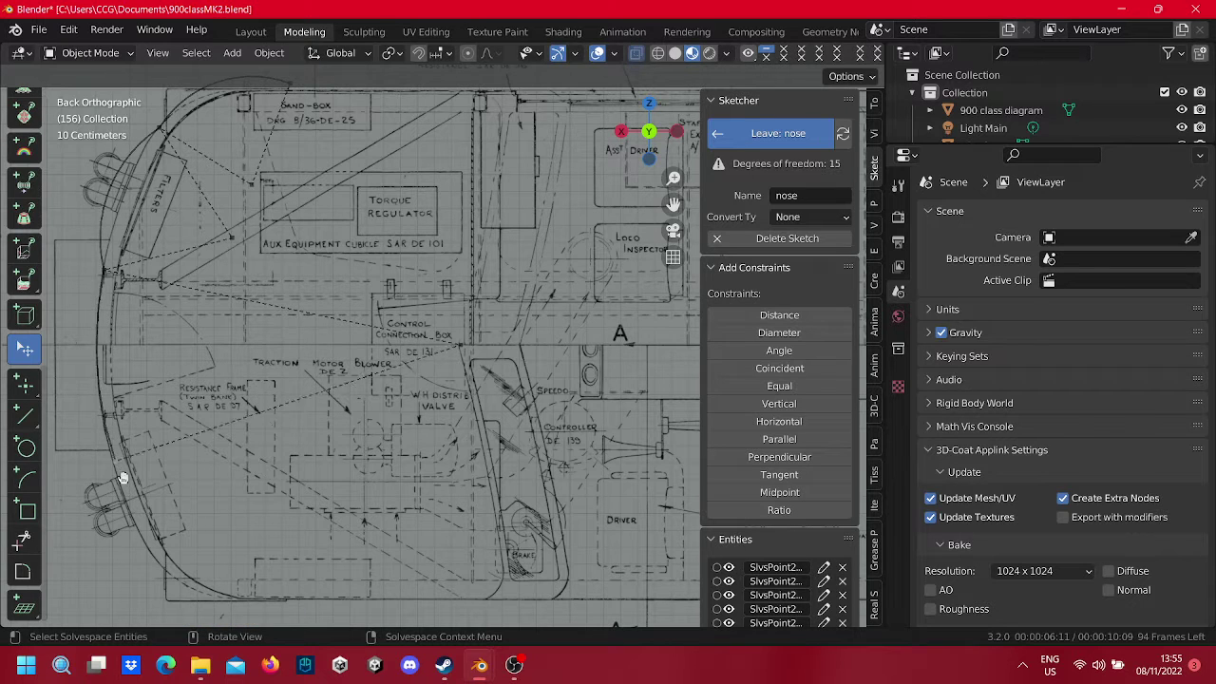
# Step: Refit the left arc along the outline, deleting the upper lines and stray point
pyautogui.moveTo(123, 478)
pyautogui.mouseDown()
pyautogui.moveTo(261, 604)
pyautogui.moveTo(289, 604)
pyautogui.mouseUp()
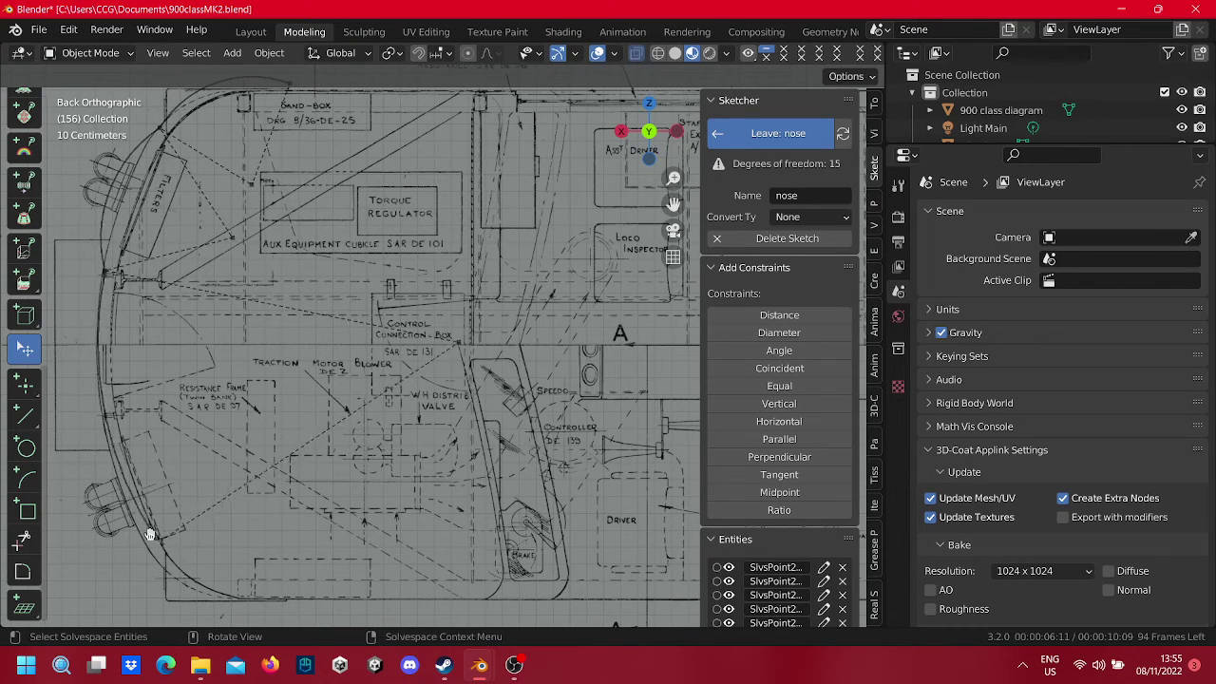
pyautogui.scroll(1, 268, 560)
pyautogui.keyDown('shift'); pyautogui.moveTo(213, 335); pyautogui.dragTo(235, 384, button='middle'); pyautogui.keyUp('shift')
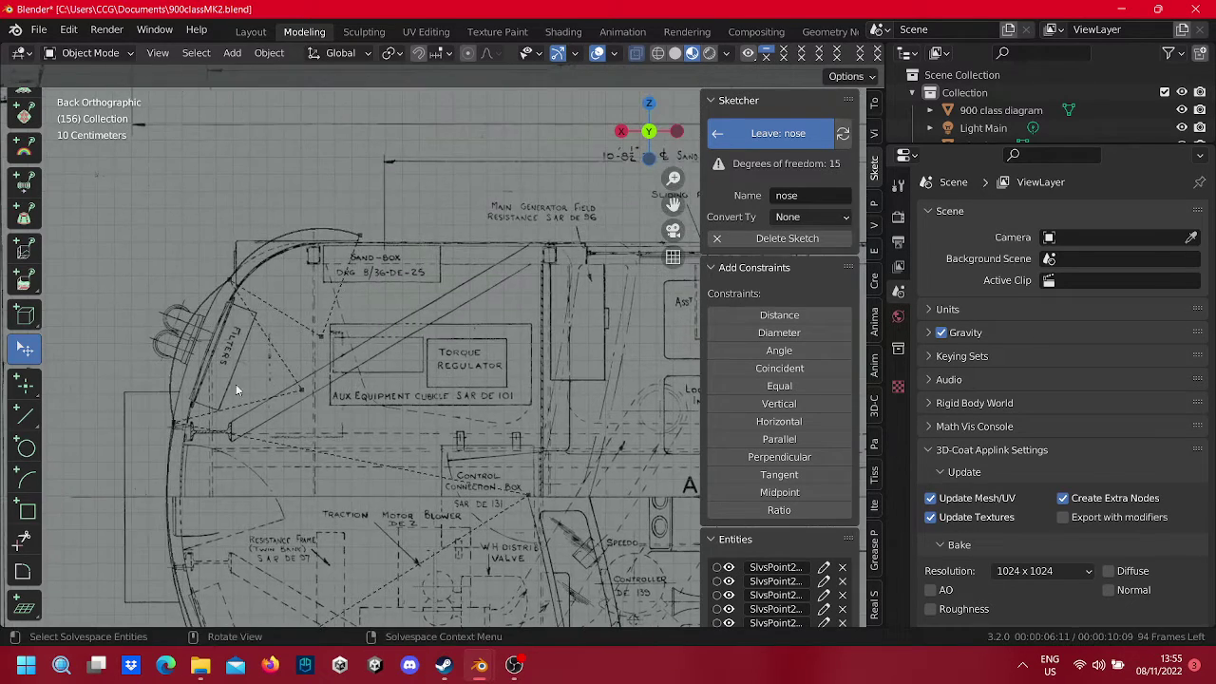
pyautogui.rightClick(183, 346)
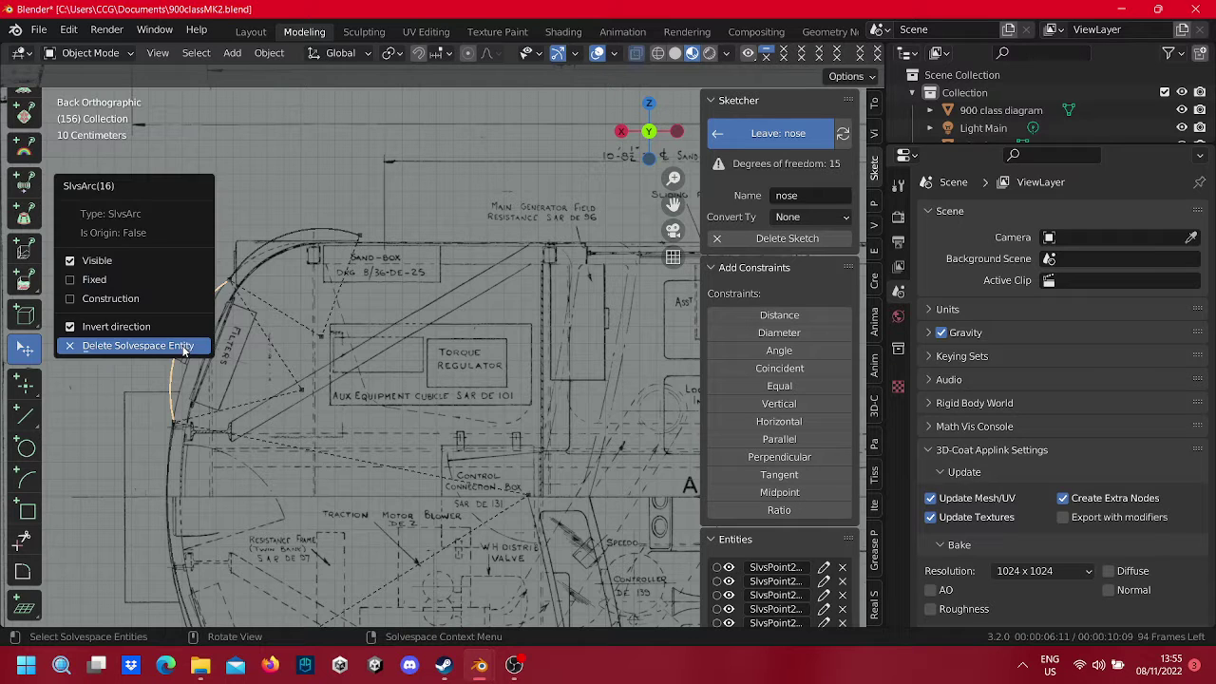
pyautogui.rightClick(230, 403)
pyautogui.click(229, 402)
pyautogui.rightClick(286, 386)
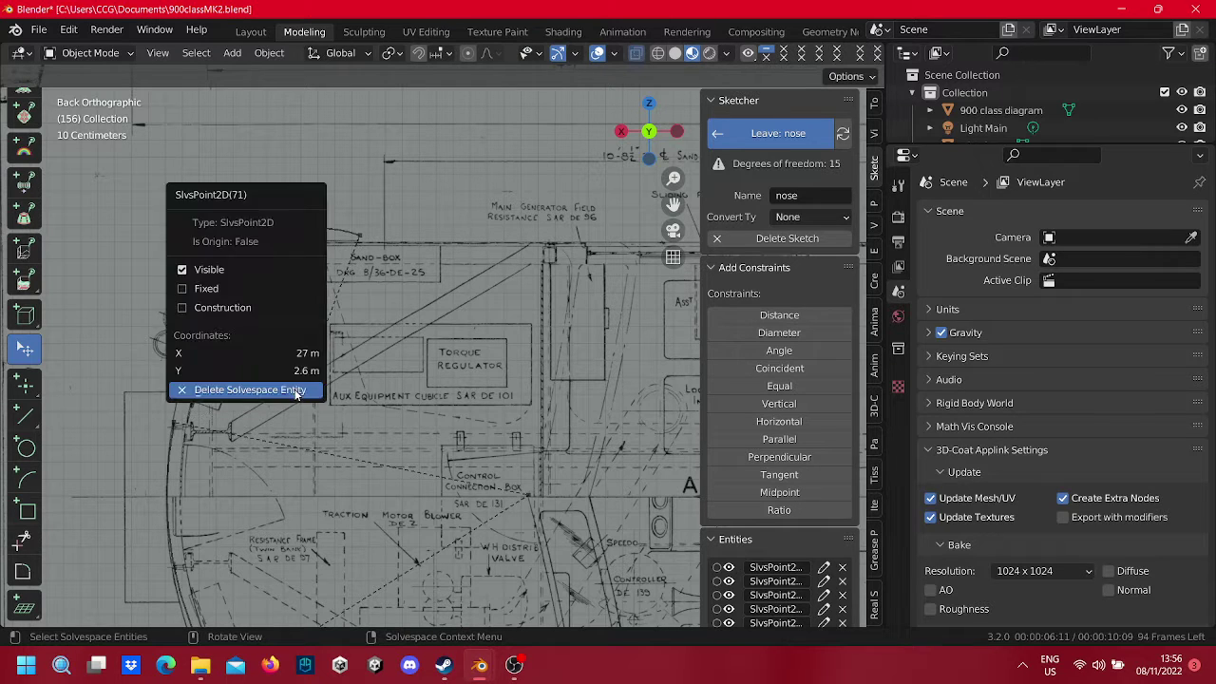
pyautogui.click(294, 386)
pyautogui.rightClick(256, 326)
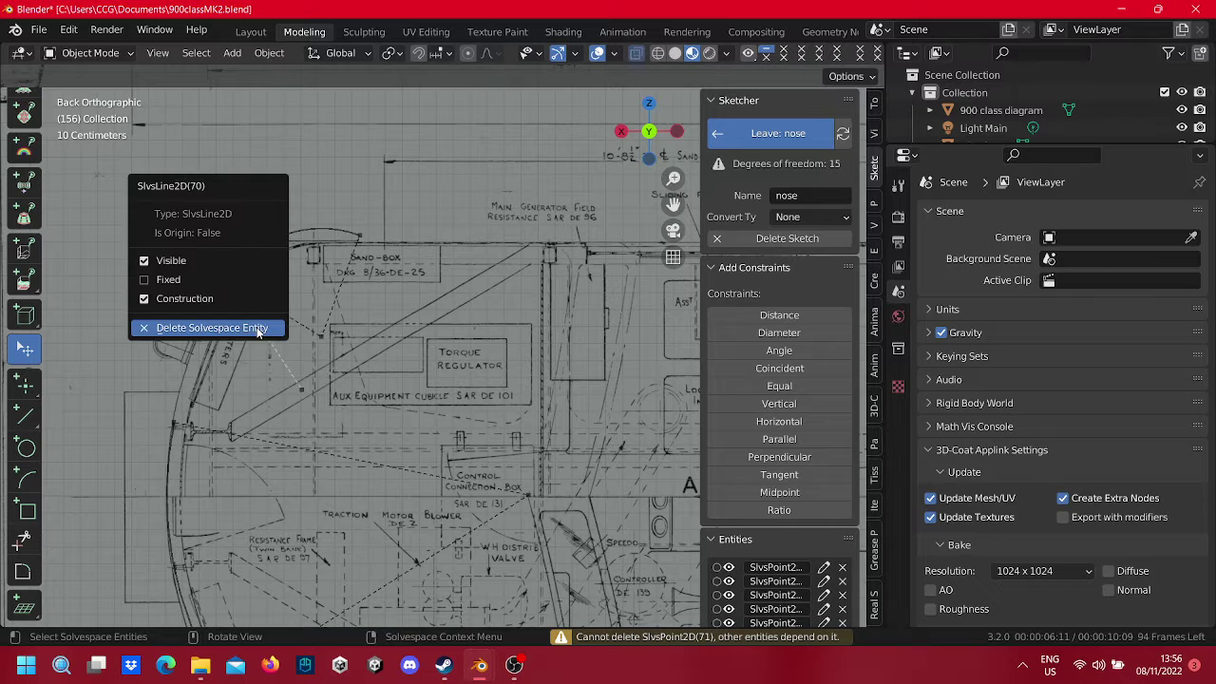
pyautogui.click(257, 327)
pyautogui.rightClick(305, 393)
pyautogui.click(304, 390)
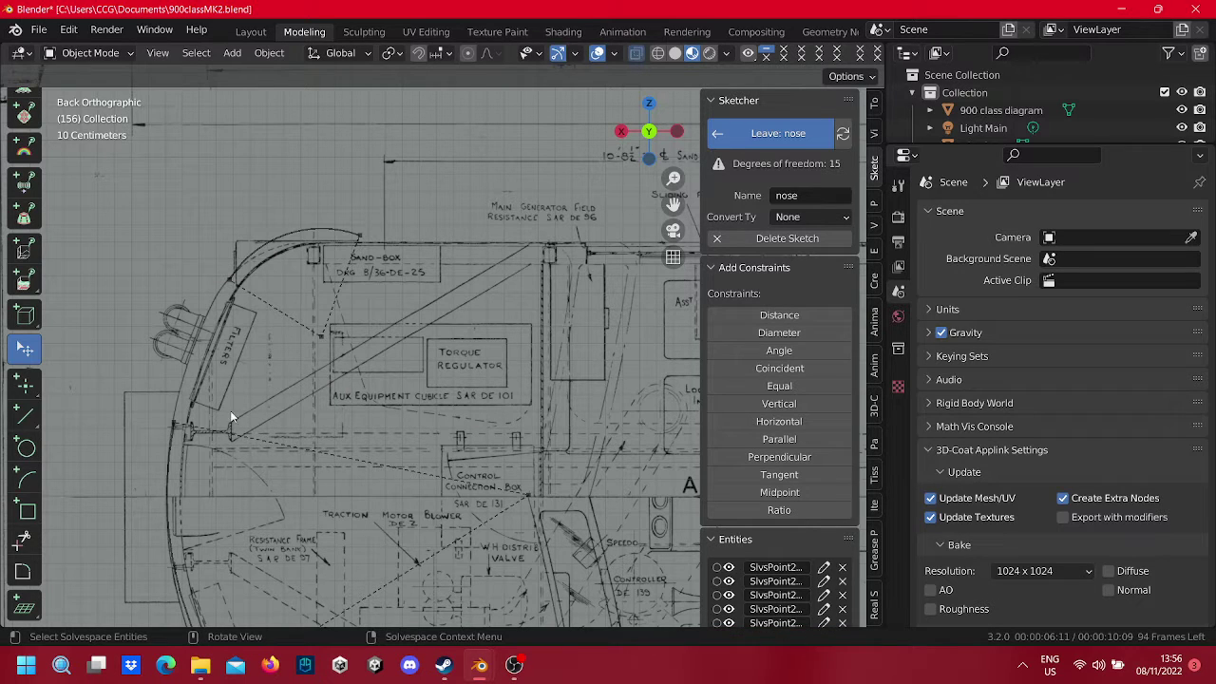
pyautogui.moveTo(169, 415)
pyautogui.mouseDown()
pyautogui.moveTo(229, 282)
pyautogui.moveTo(217, 295)
pyautogui.mouseUp()
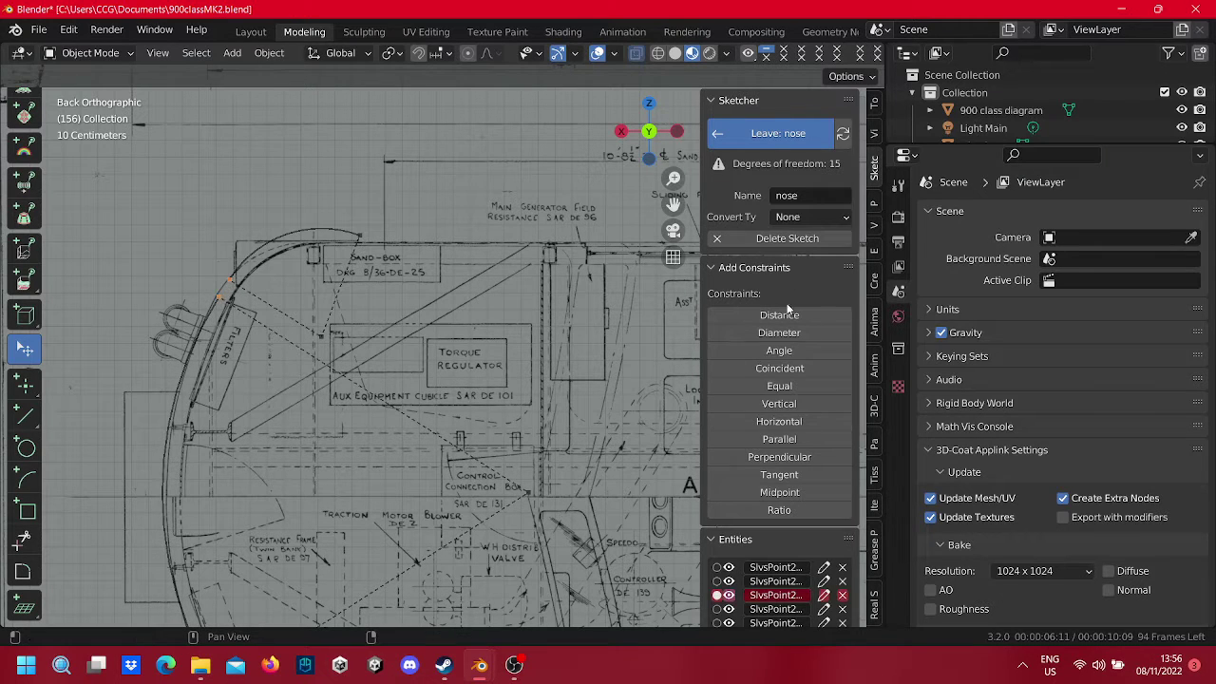
# Step: Join arc endpoints coincidently and snap the upper arc end onto the sand-box top line, leaving 8 degrees of freedom
pyautogui.click(800, 368)
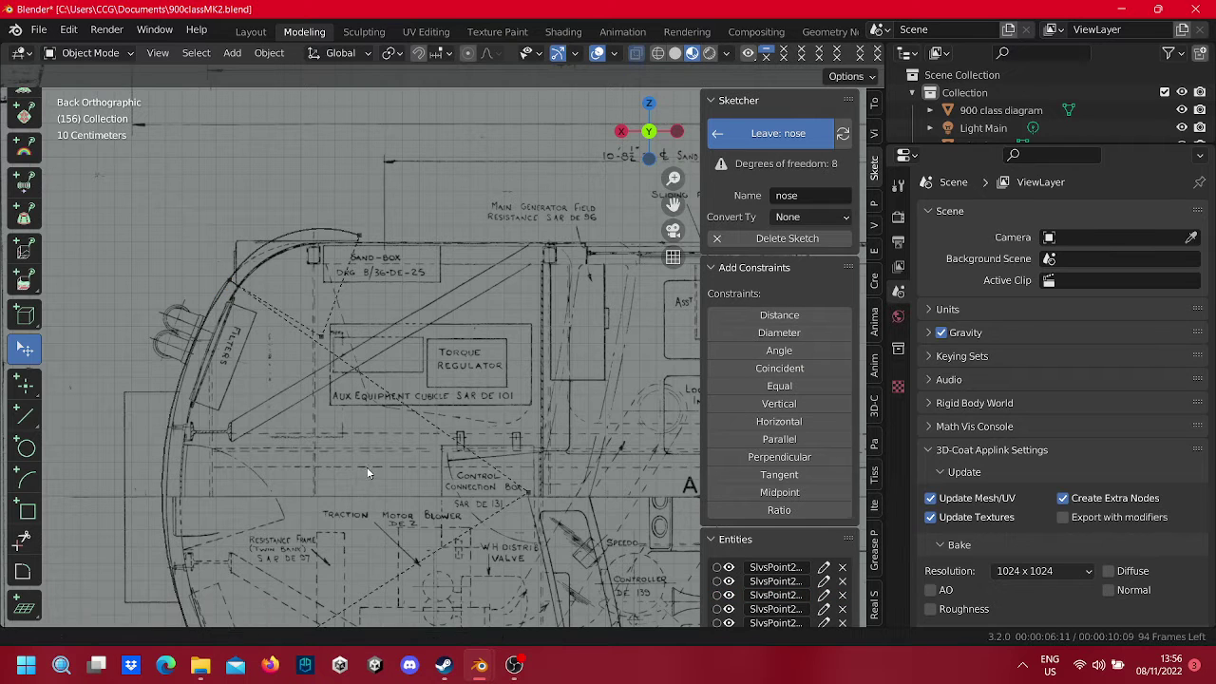
pyautogui.keyDown('shift'); pyautogui.moveTo(368, 472); pyautogui.dragTo(388, 278, button='middle'); pyautogui.keyUp('shift')
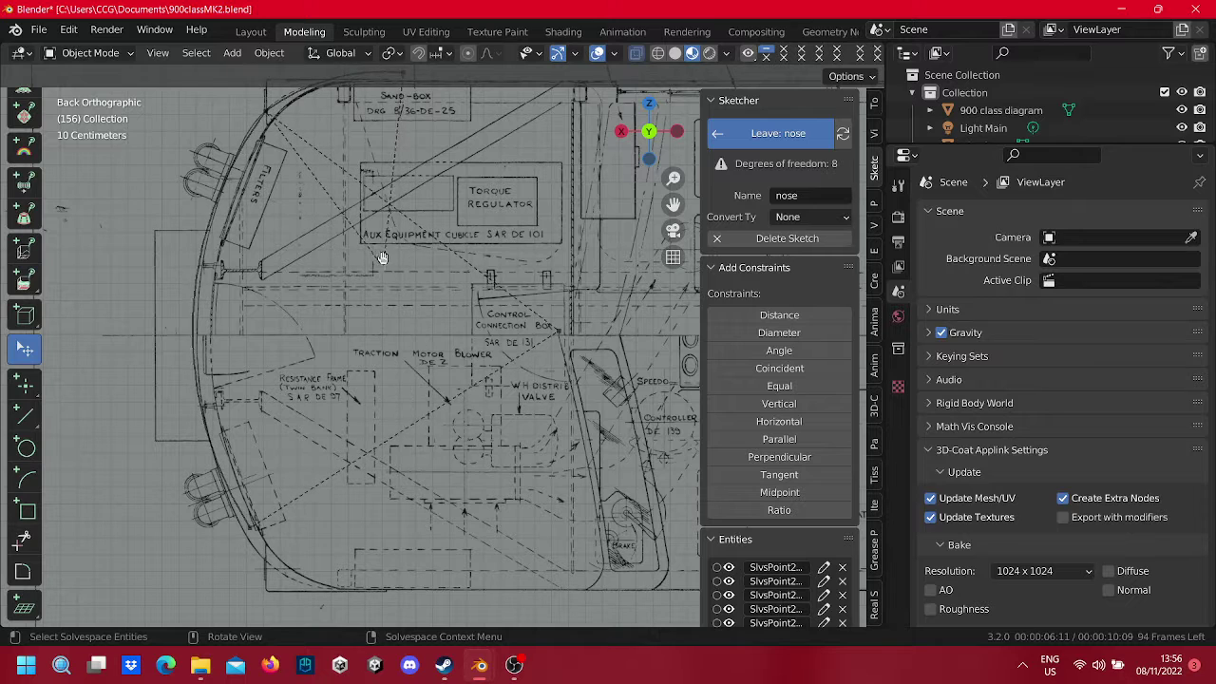
pyautogui.keyDown('shift'); pyautogui.scroll(4, 399, 208); pyautogui.keyUp('shift')
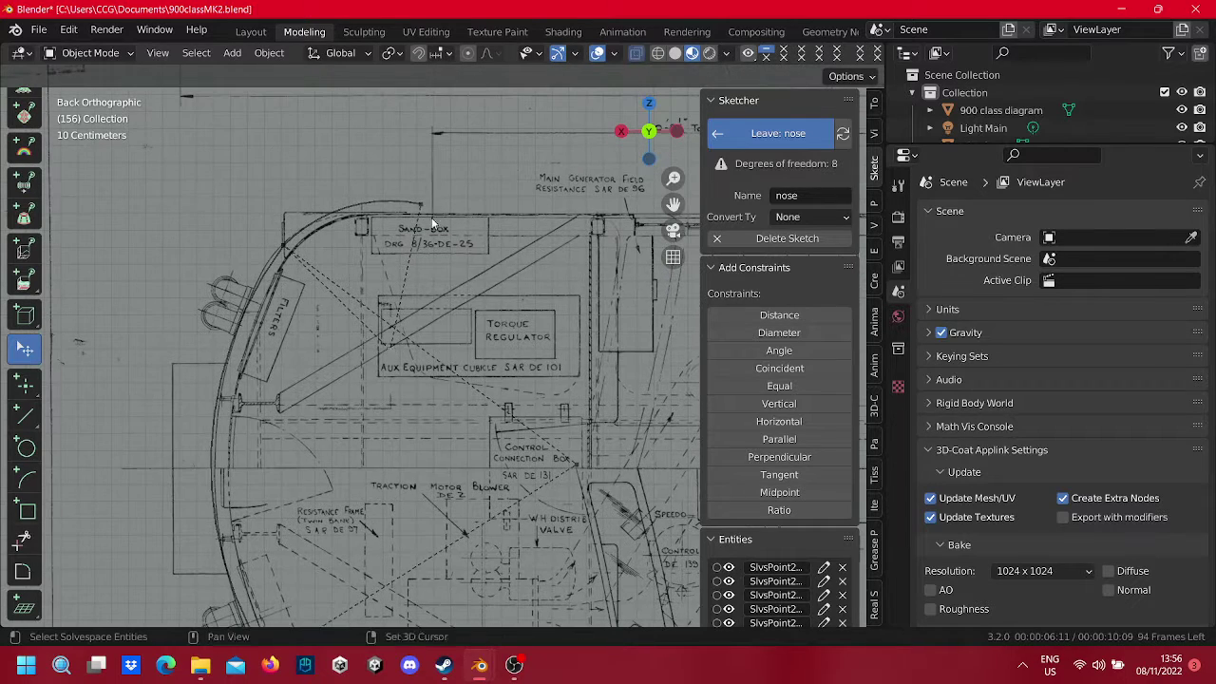
pyautogui.moveTo(422, 205); pyautogui.dragTo(405, 211)
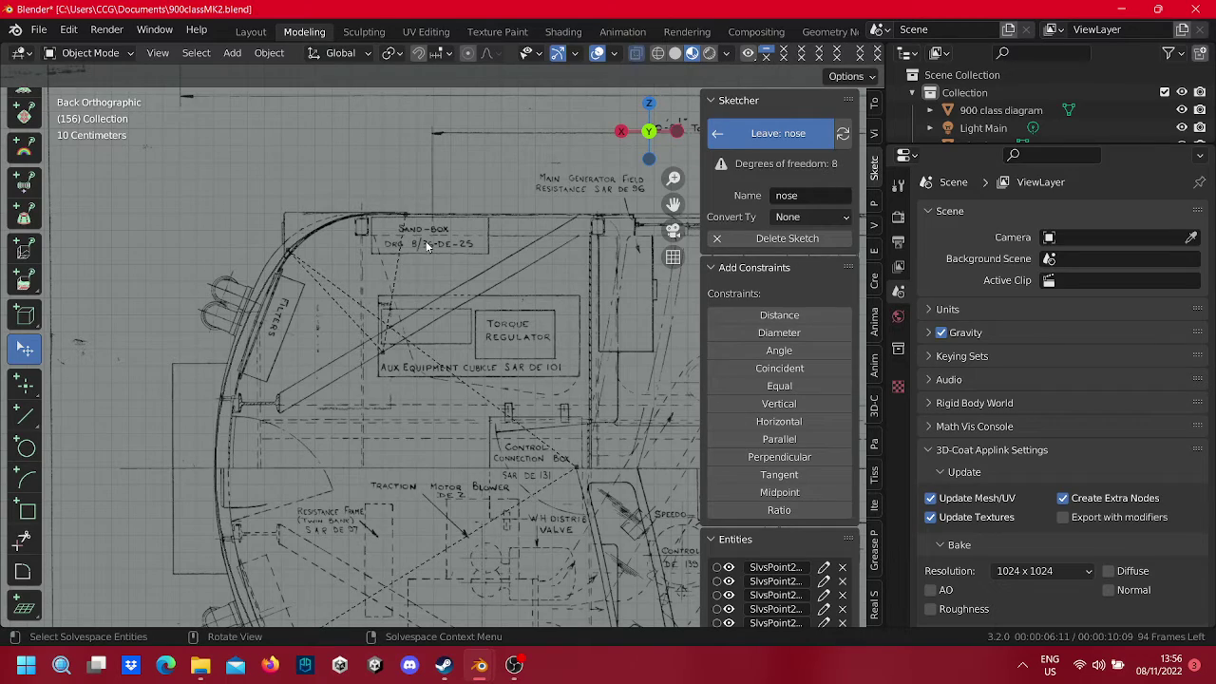
pyautogui.scroll(8, 418, 209)
pyautogui.scroll(-4, 490, 387)
pyautogui.scroll(-4, 493, 394)
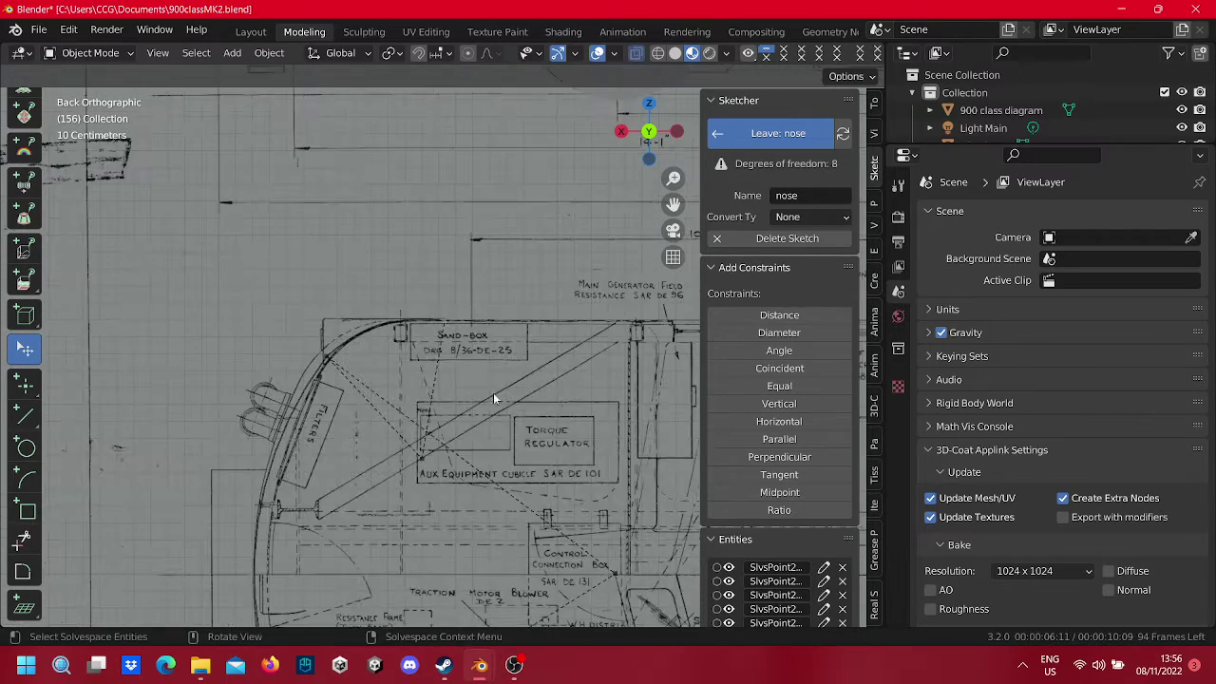
pyautogui.scroll(-5, 492, 392)
pyautogui.scroll(5, 455, 598)
pyautogui.scroll(1, 295, 510)
pyautogui.scroll(-1, 343, 563)
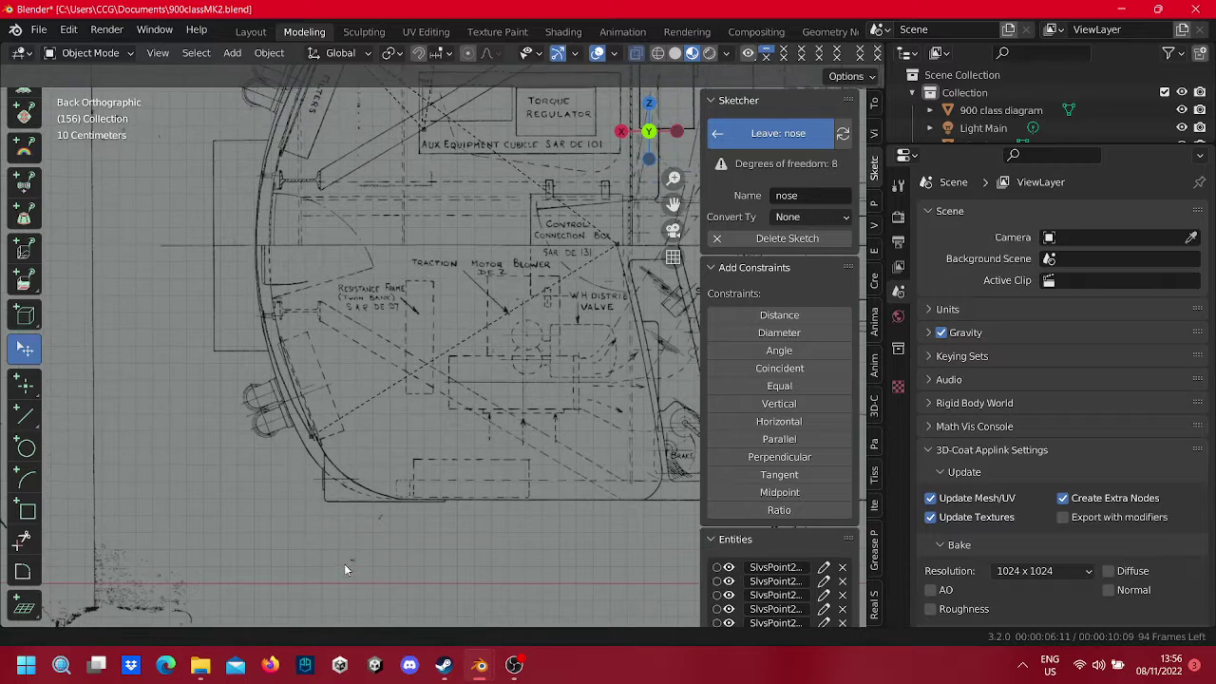
# Step: Draw a sketch arc along the lower nose curve, placing its centre, start and end points
pyautogui.click(26, 478)
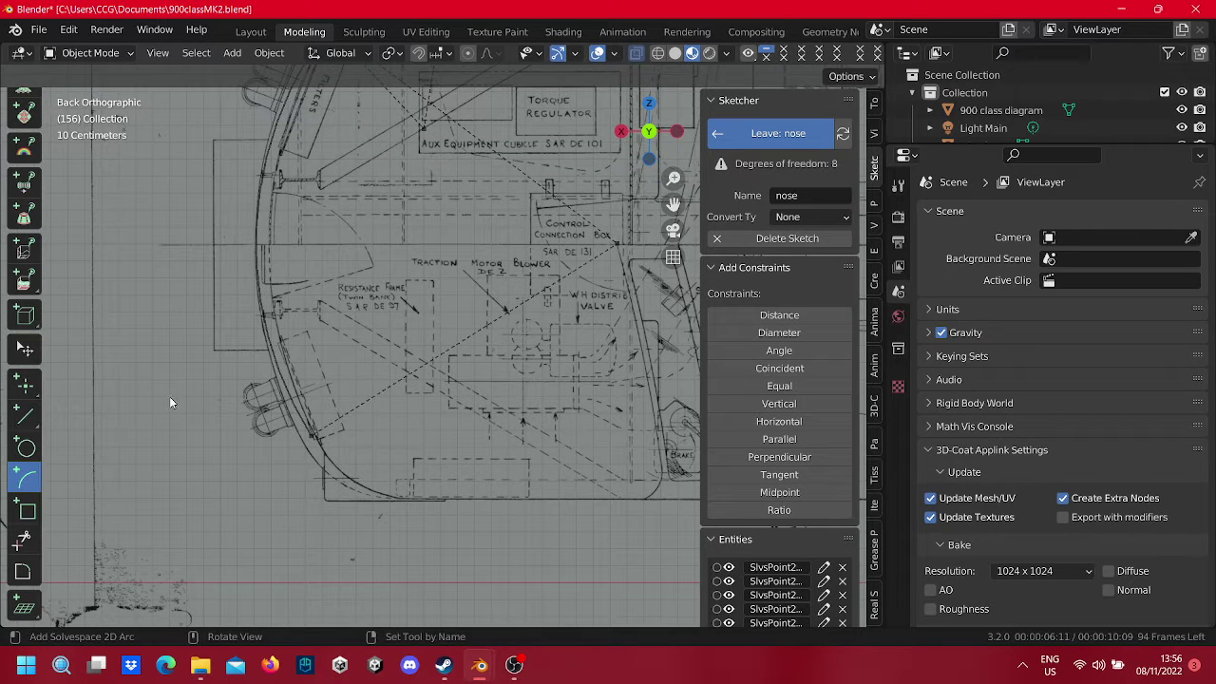
pyautogui.scroll(2, 472, 364)
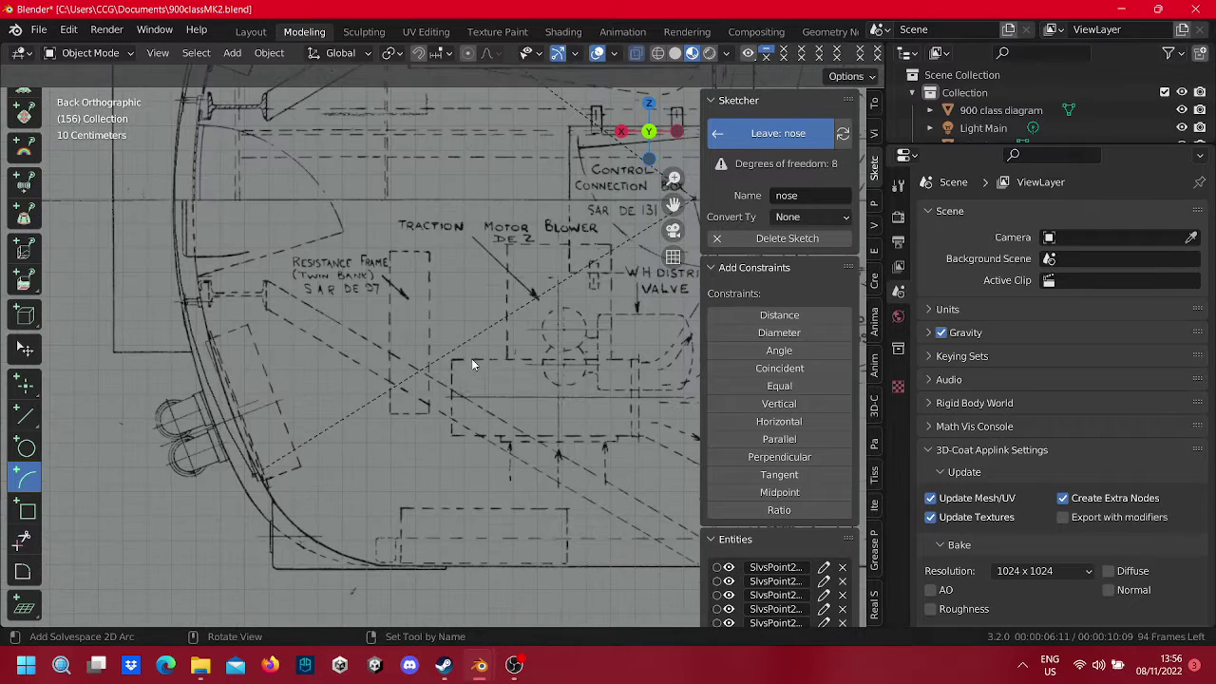
pyautogui.click(370, 425)
pyautogui.click(253, 474)
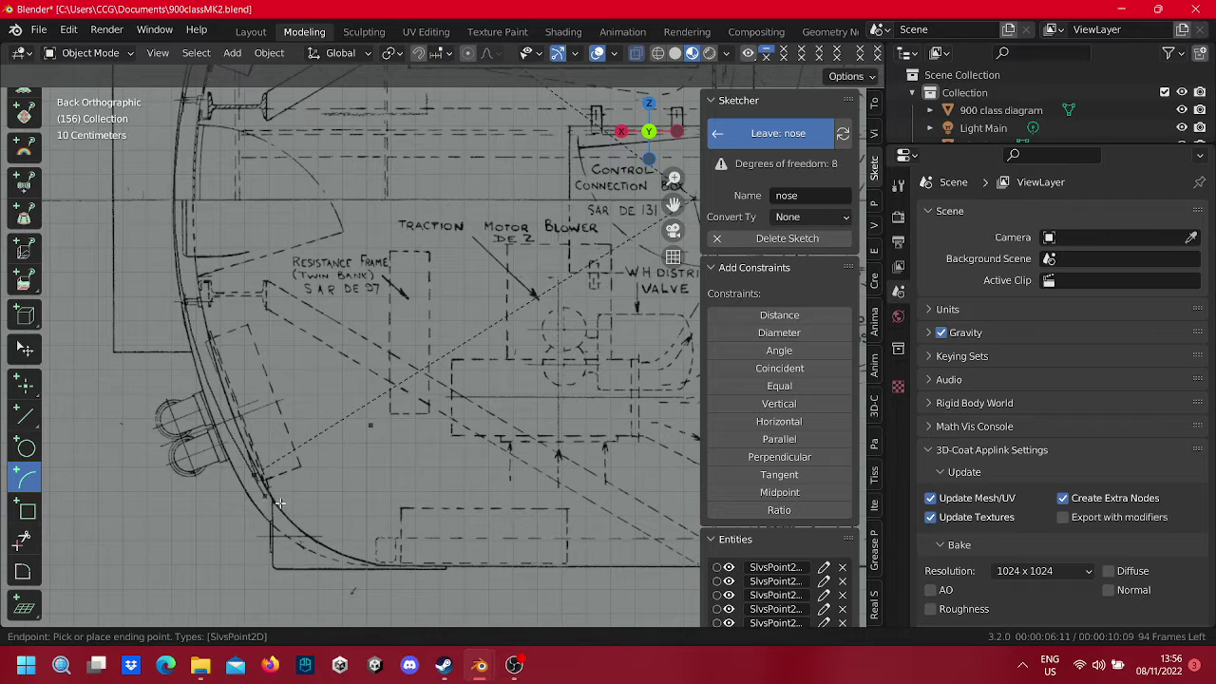
pyautogui.click(388, 561)
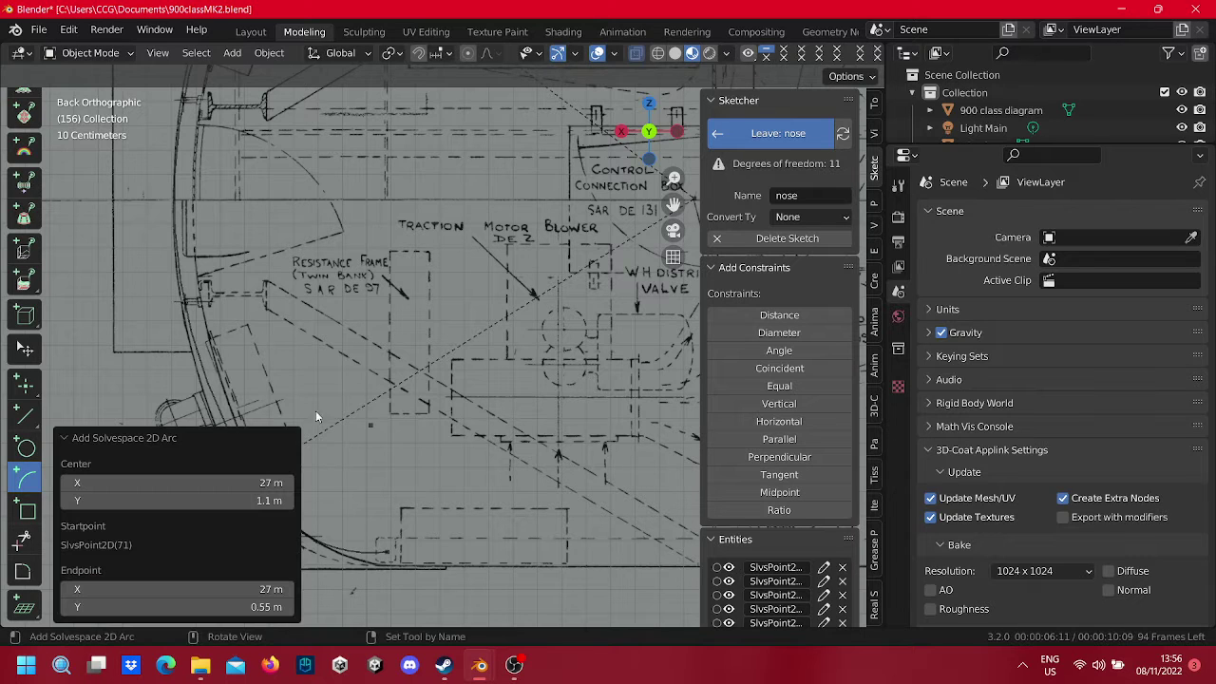
# Step: Draw lines from the arc's ends to its centre point
pyautogui.click(26, 414)
pyautogui.click(326, 467)
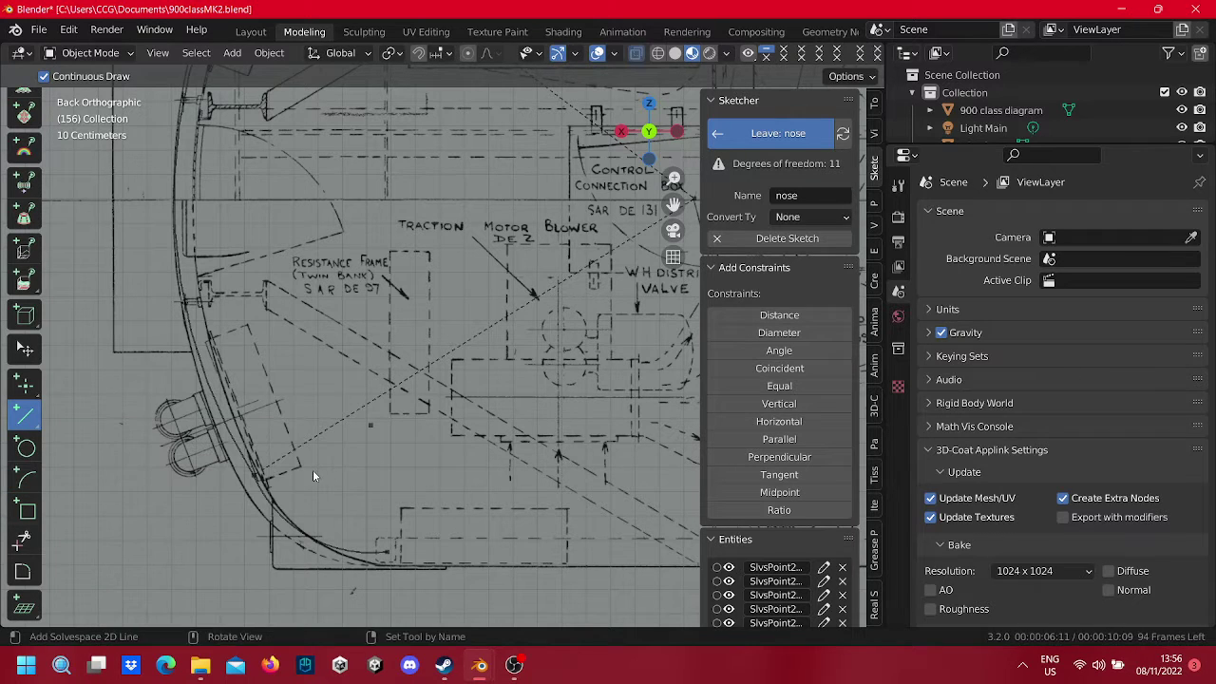
pyautogui.click(253, 472)
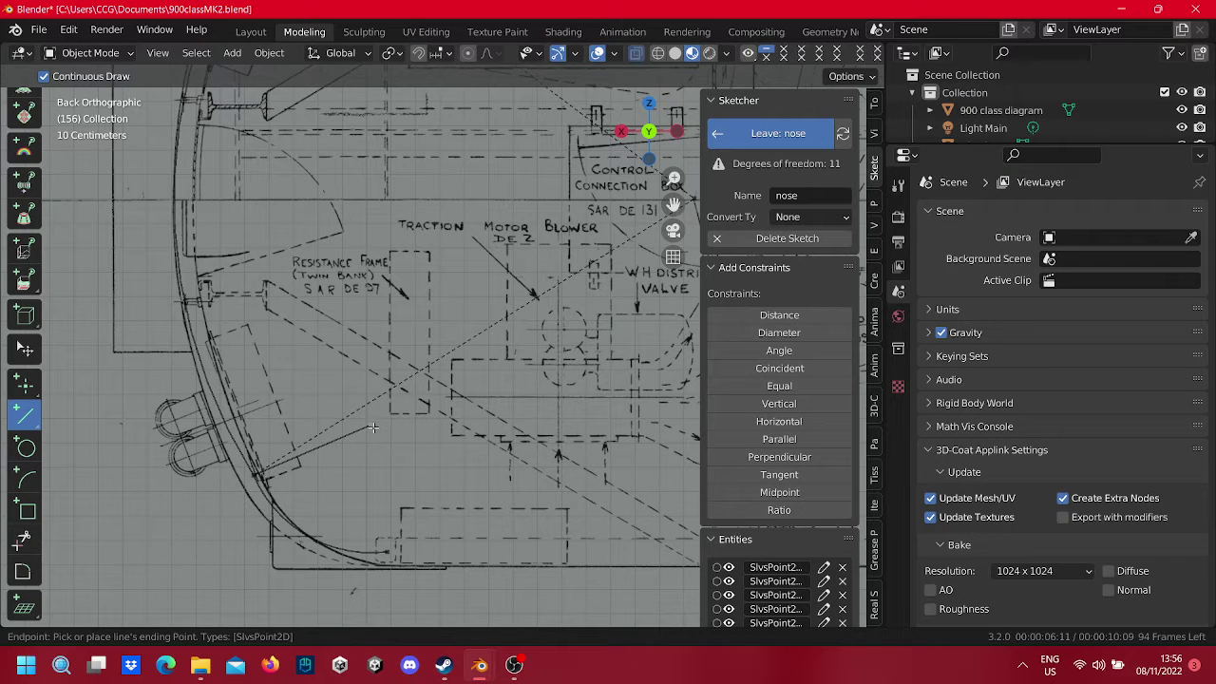
pyautogui.click(372, 428)
pyautogui.click(390, 560)
# Step: Make both radius lines dashed construction geometry
pyautogui.click(23, 348)
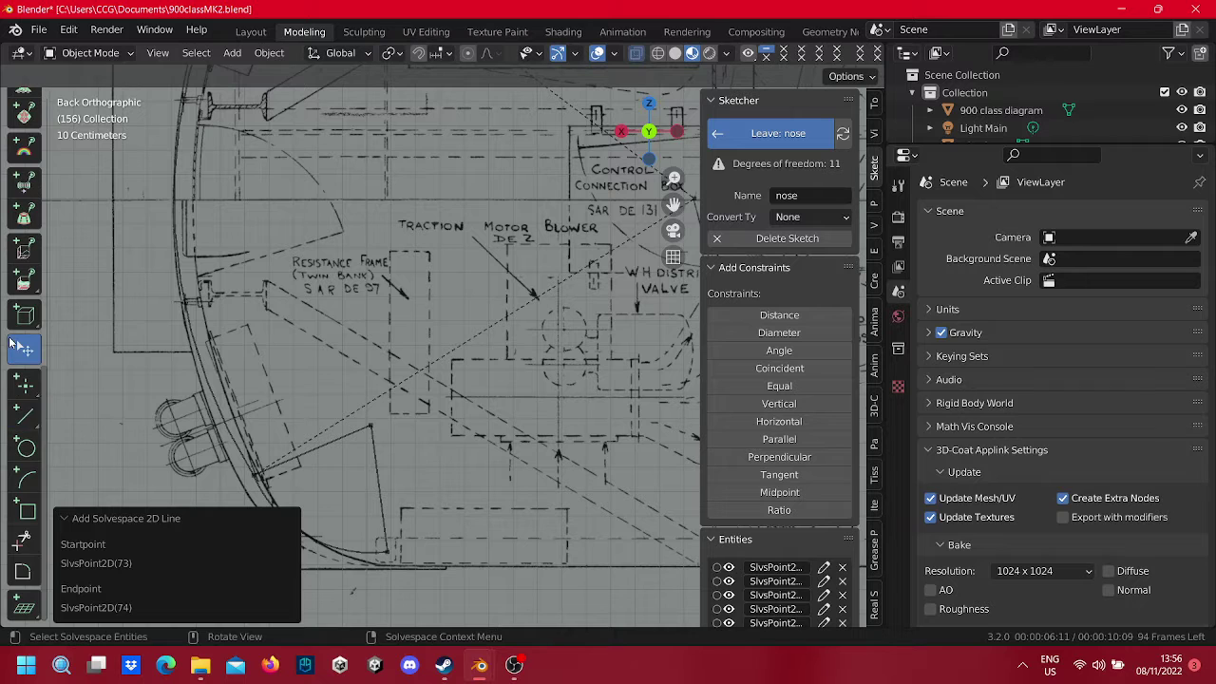
pyautogui.rightClick(345, 449)
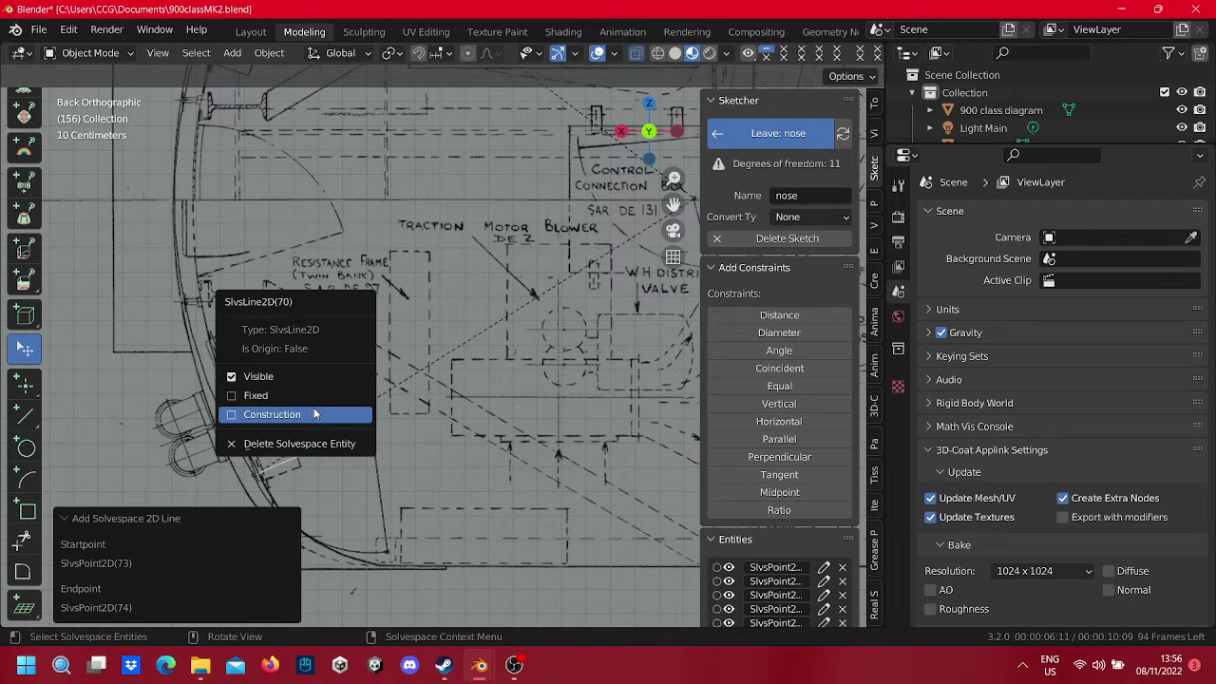
pyautogui.click(271, 415)
pyautogui.rightClick(368, 467)
pyautogui.click(372, 462)
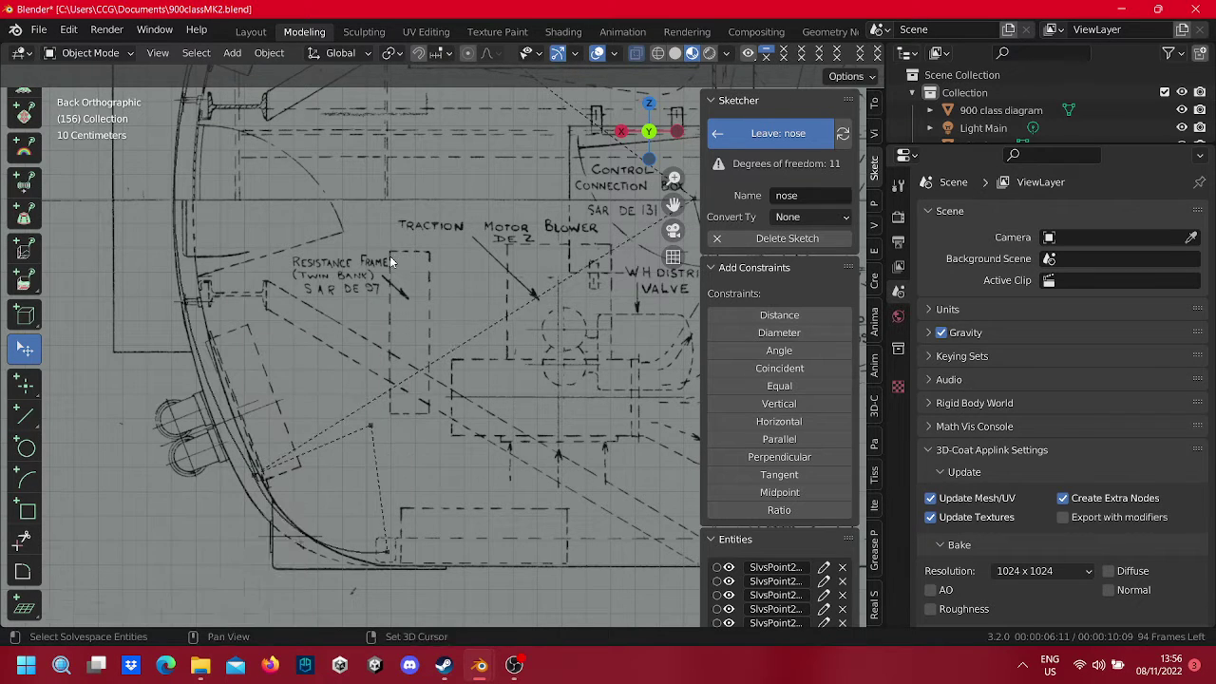
pyautogui.moveTo(389, 255)
pyautogui.keyDown('shift'); pyautogui.mouseDown(button='middle')
pyautogui.moveTo(383, 430)
pyautogui.moveTo(322, 408)
pyautogui.mouseUp(button='middle'); pyautogui.keyUp('shift')
pyautogui.scroll(-2, 323, 409)
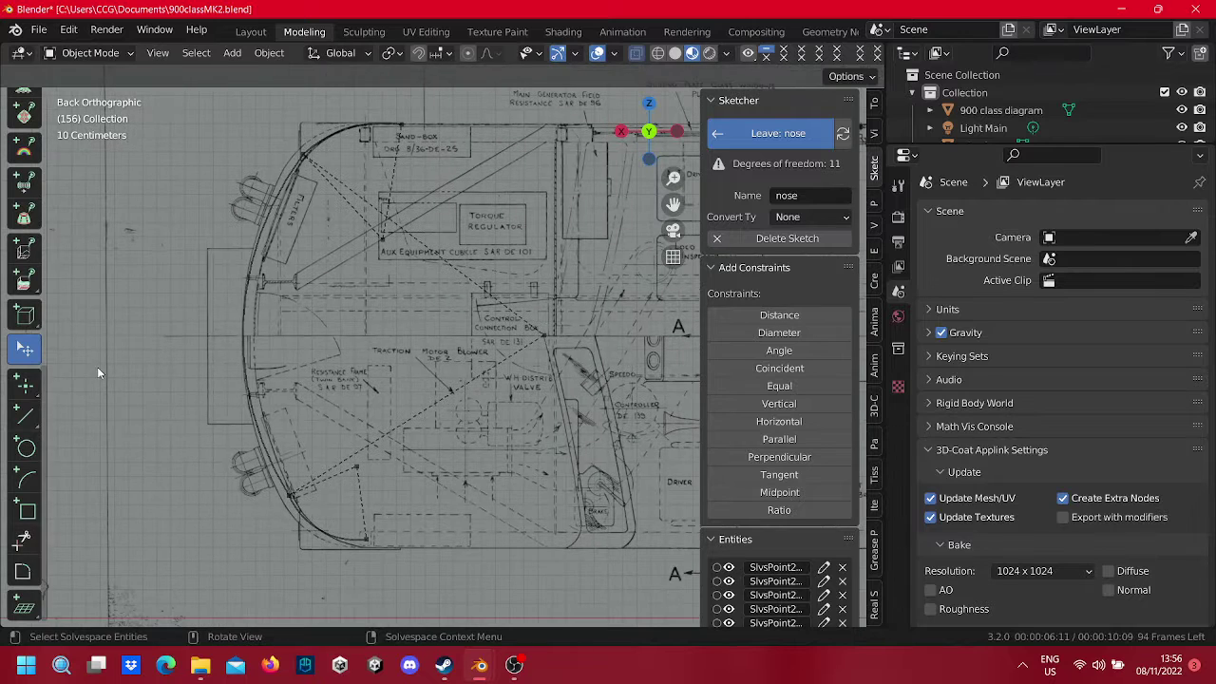
# Step: Join the lower and upper arc centres with a construction line
pyautogui.click(26, 415)
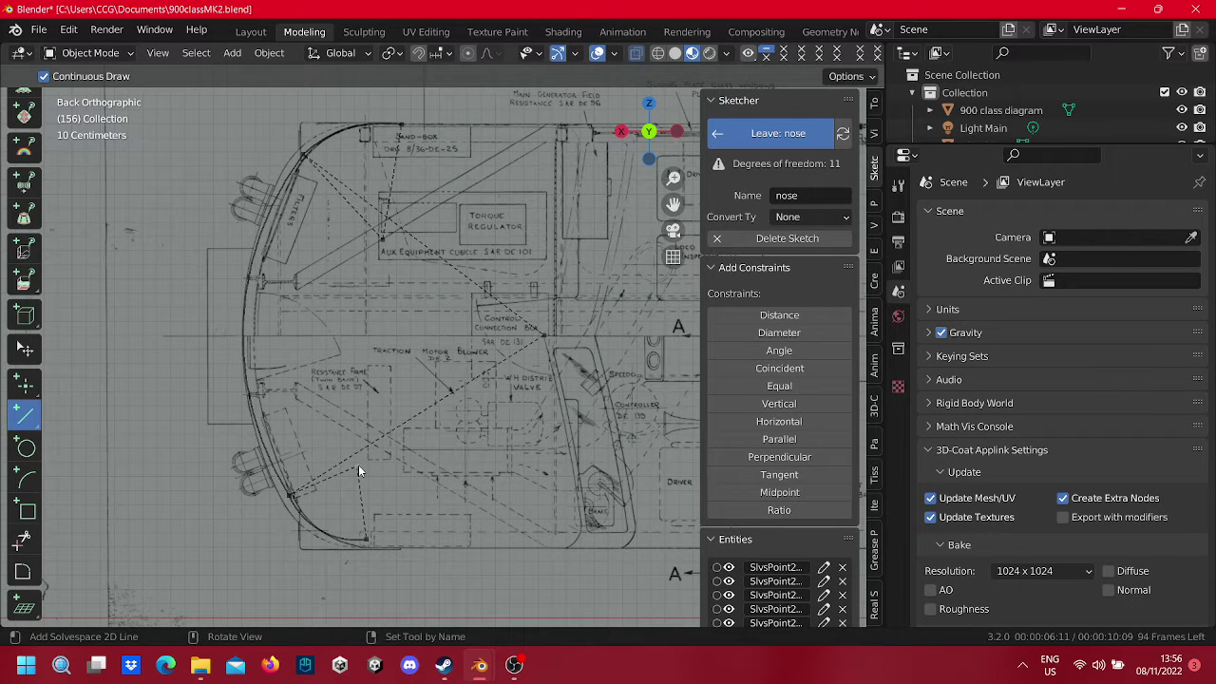
pyautogui.click(358, 465)
pyautogui.click(379, 240)
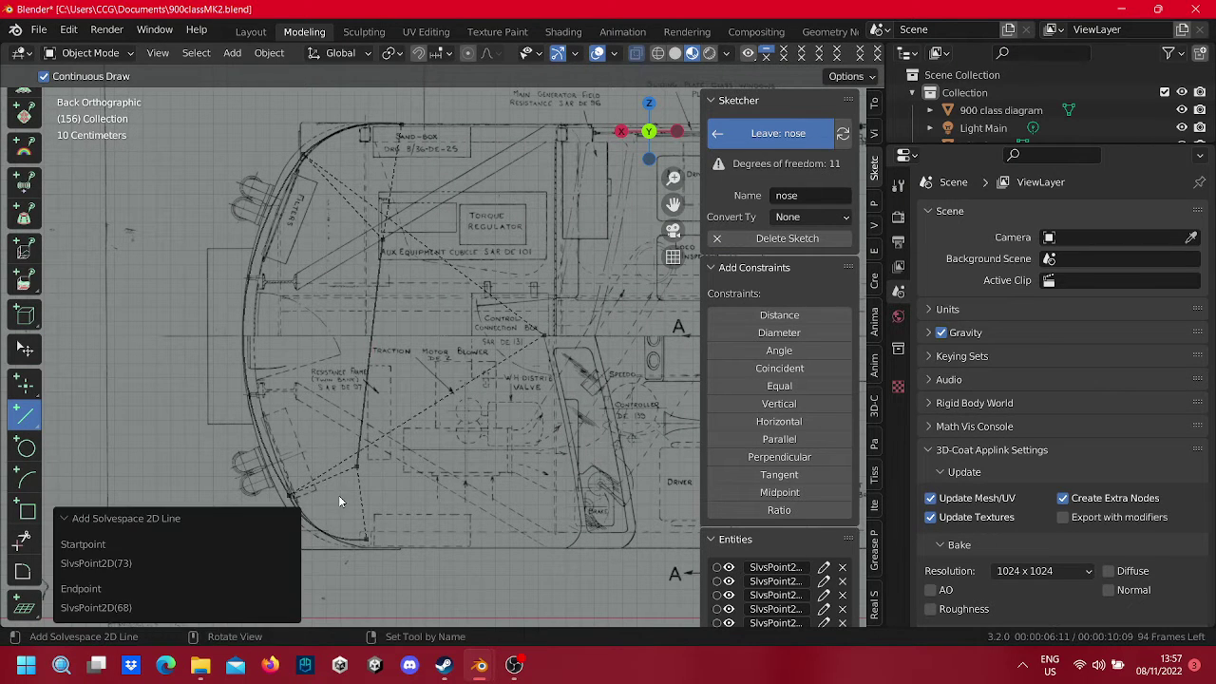
pyautogui.click(26, 348)
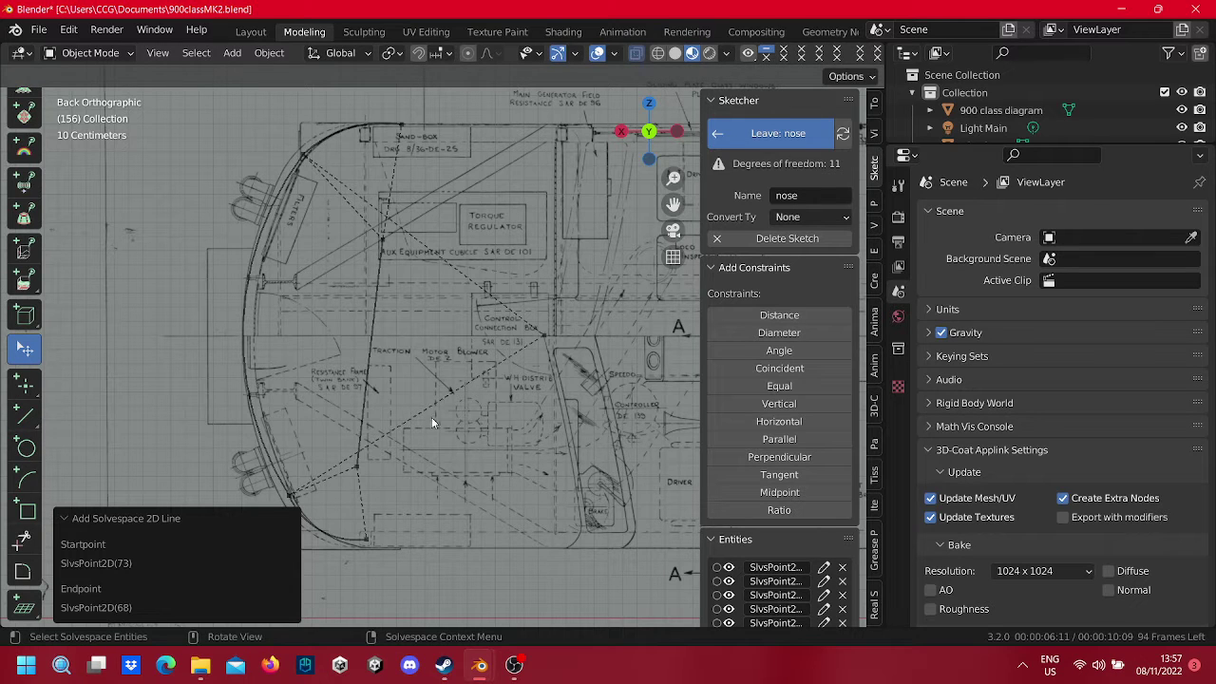
pyautogui.rightClick(372, 324)
pyautogui.click(372, 324)
# Step: Draw a line from the upper arc centre to the point beside Control Connection Box, and start one from the lower centre
pyautogui.click(22, 420)
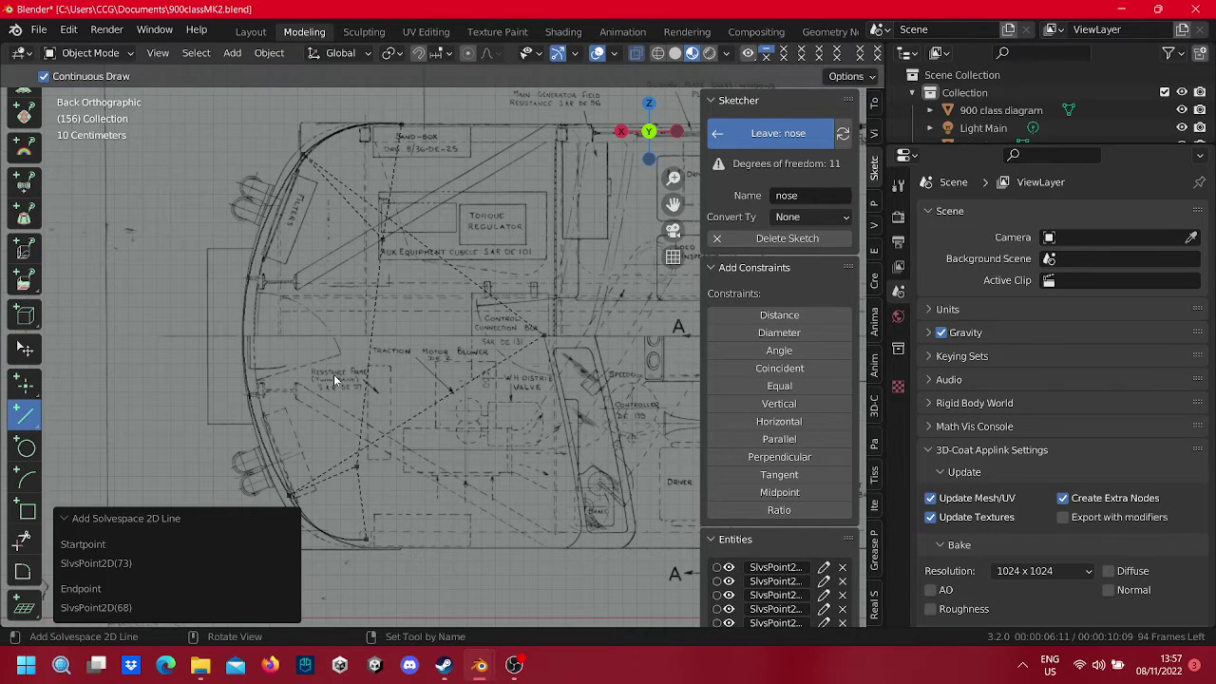
pyautogui.click(382, 238)
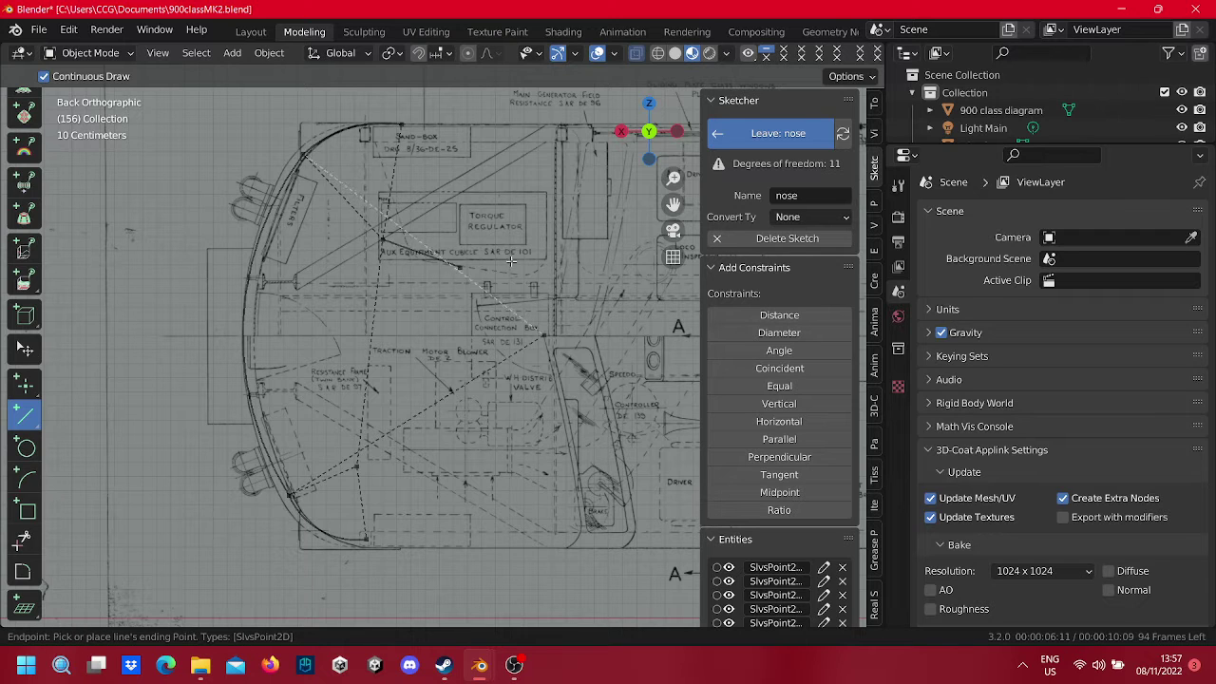
pyautogui.click(538, 329)
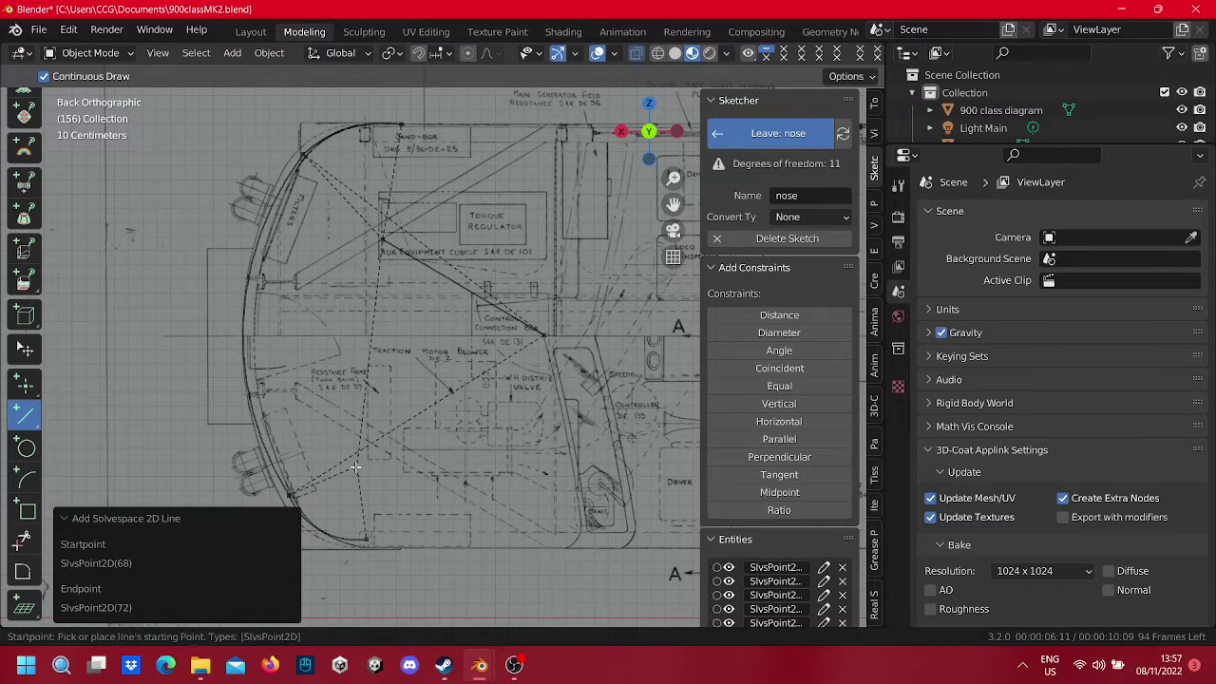
pyautogui.click(290, 493)
# Step: Finish the lower centre's line at the right-hand point and make both diagonals construction lines
pyautogui.click(551, 342)
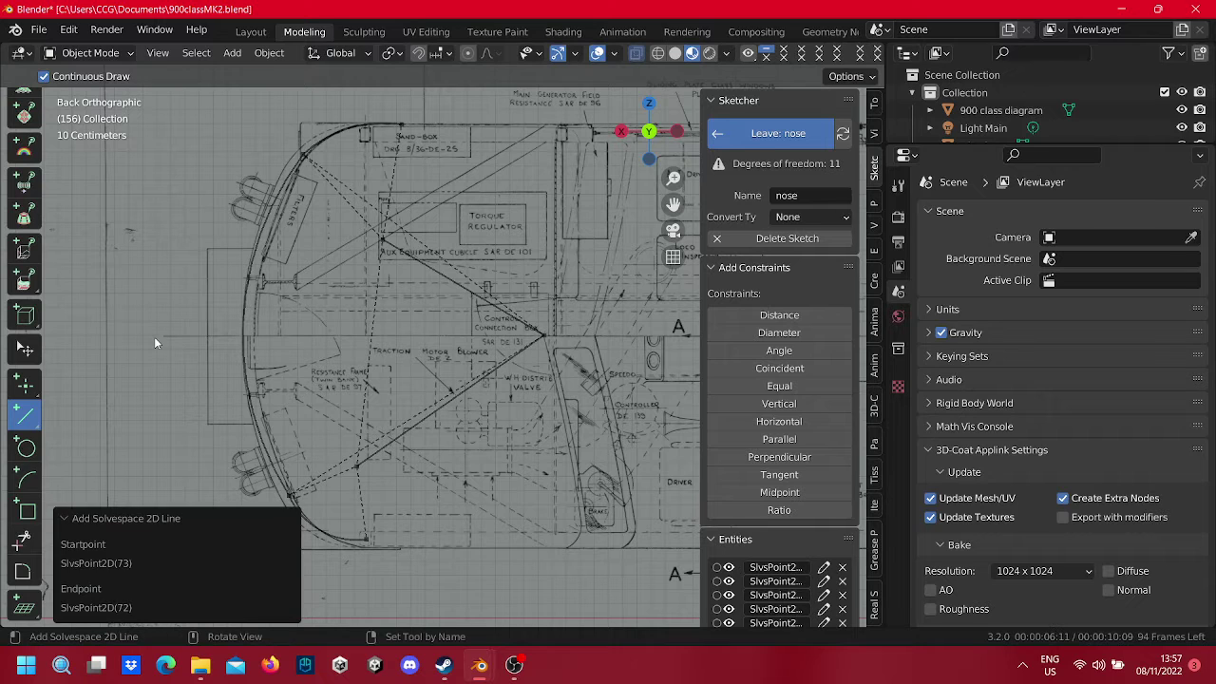
pyautogui.click(25, 346)
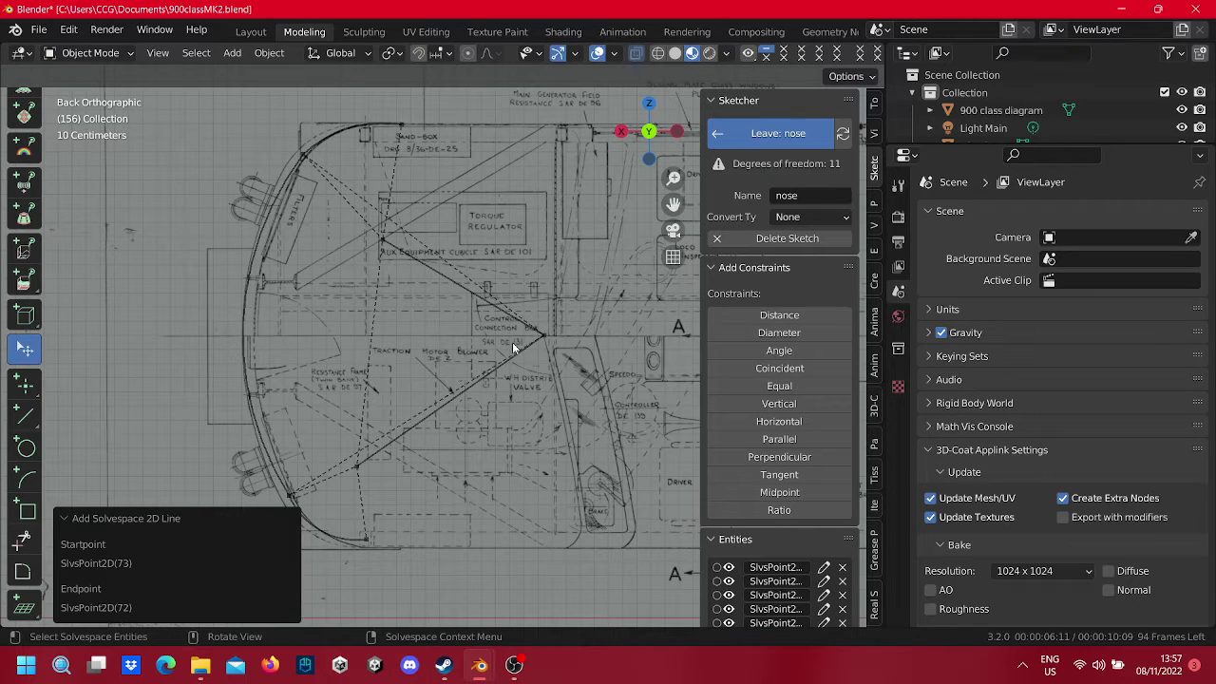
pyautogui.rightClick(469, 297)
pyautogui.click(468, 296)
pyautogui.rightClick(448, 406)
pyautogui.click(449, 406)
# Step: Reshape the lower arc by moving the vertical construction line, the arc's end and its centre
pyautogui.moveTo(379, 345)
pyautogui.mouseDown()
pyautogui.moveTo(392, 340)
pyautogui.moveTo(391, 359)
pyautogui.moveTo(367, 354)
pyautogui.moveTo(363, 328)
pyautogui.mouseUp()
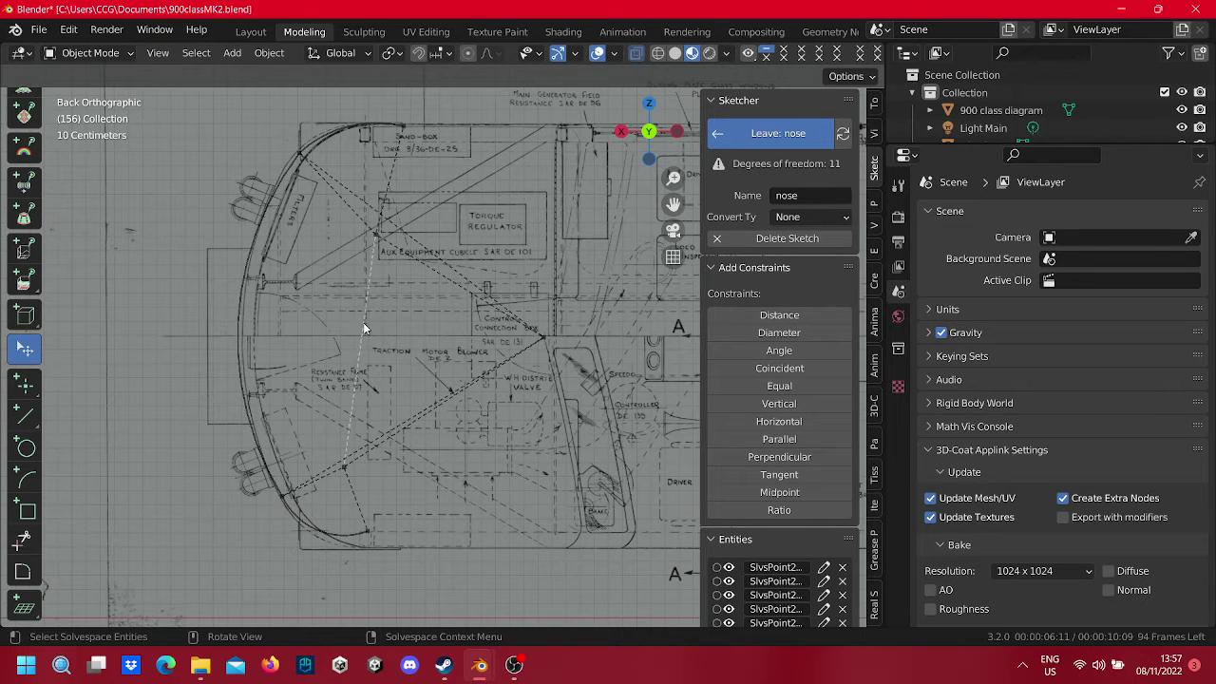
pyautogui.scroll(4, 417, 590)
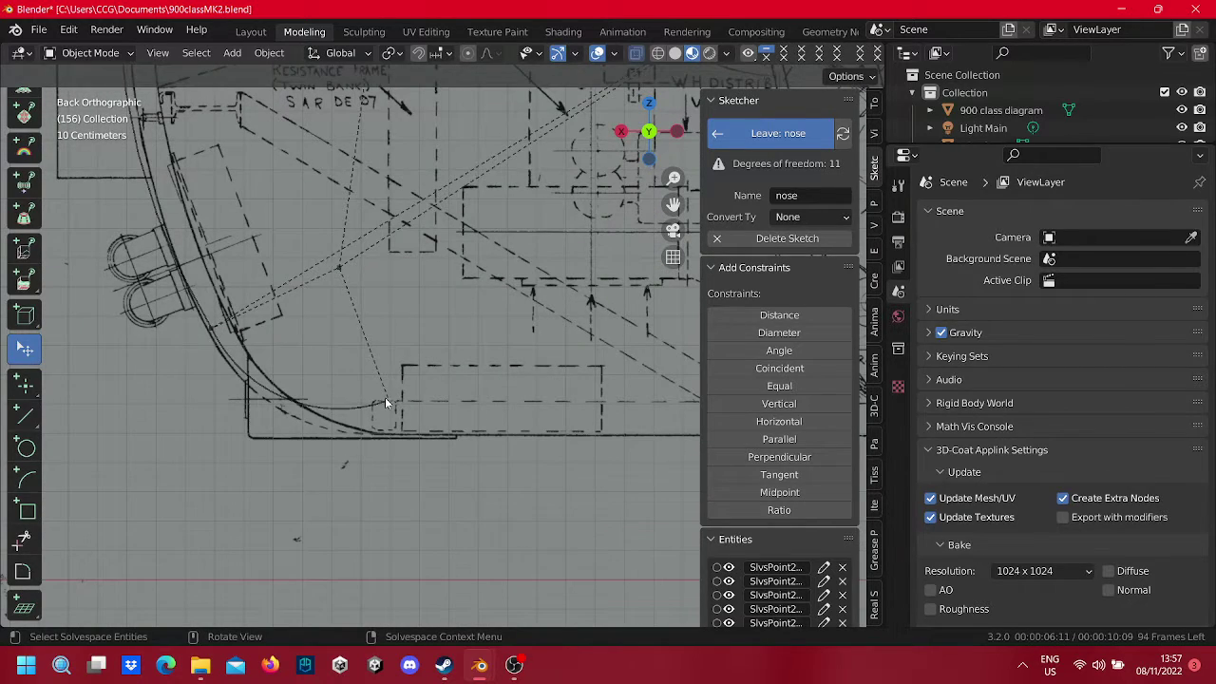
pyautogui.moveTo(385, 402)
pyautogui.mouseDown()
pyautogui.moveTo(399, 435)
pyautogui.moveTo(437, 426)
pyautogui.moveTo(397, 428)
pyautogui.mouseUp()
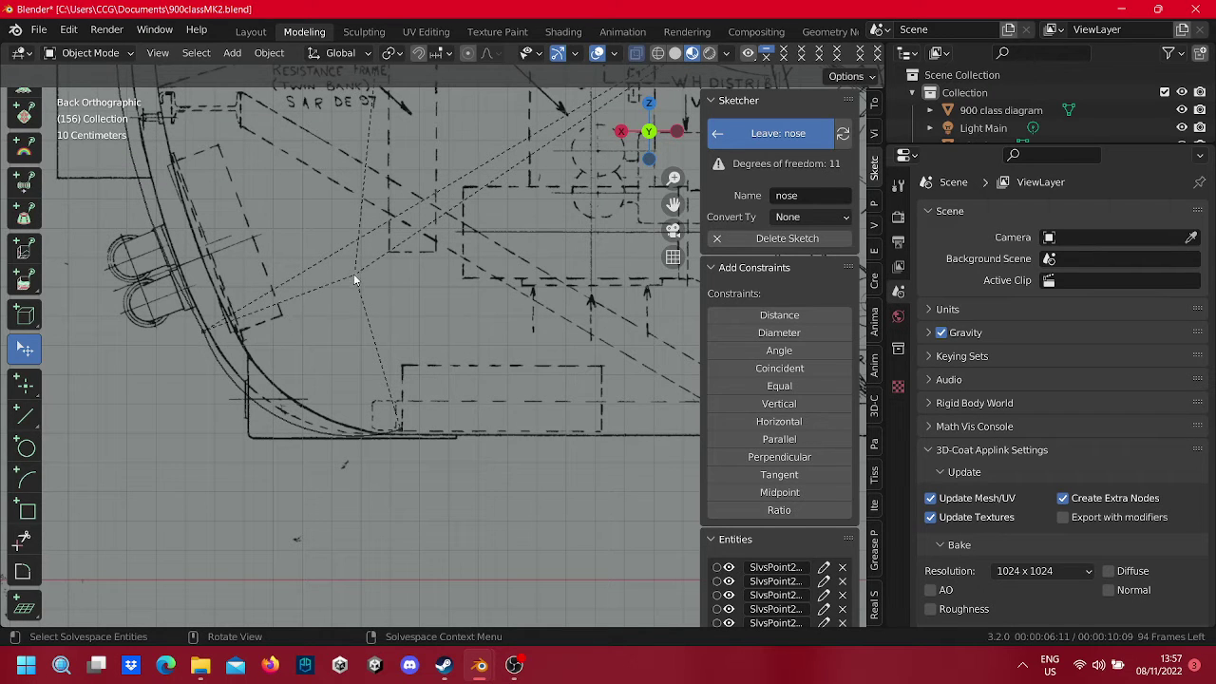
pyautogui.moveTo(353, 278)
pyautogui.mouseDown()
pyautogui.moveTo(402, 228)
pyautogui.moveTo(386, 235)
pyautogui.mouseUp()
pyautogui.scroll(-1, 433, 279)
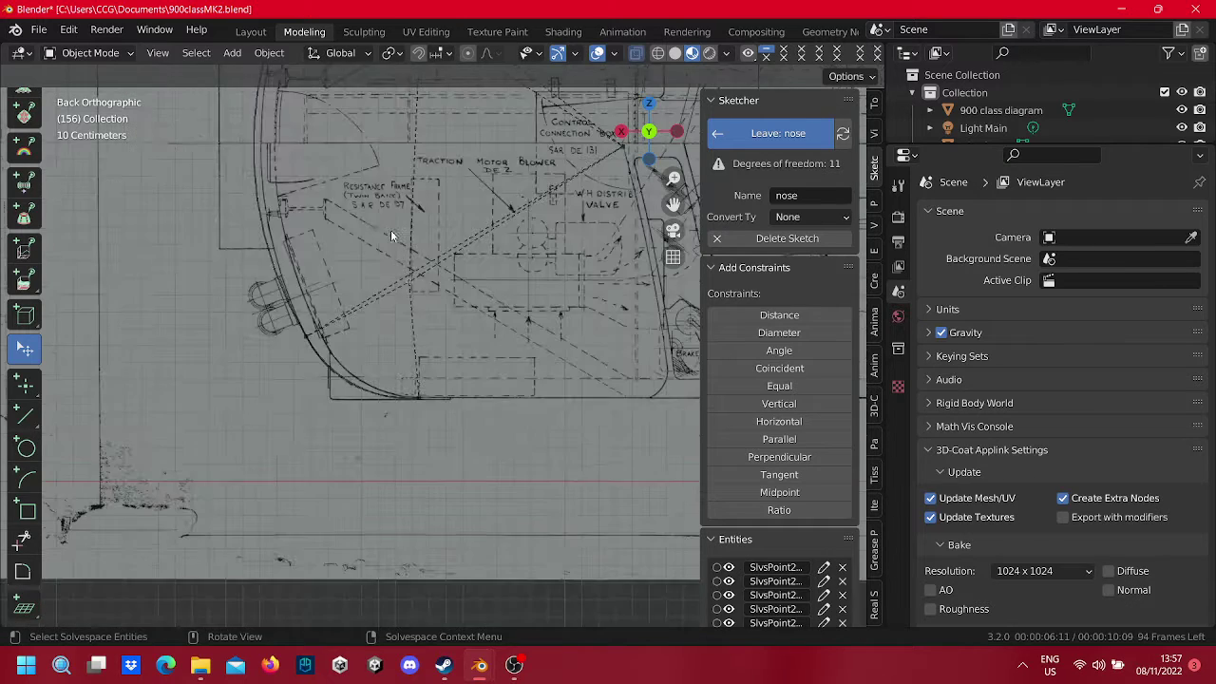
pyautogui.scroll(-1, 412, 285)
# Step: Move the right-hand point further right and fit the left and top arcs to the sand-box curve
pyautogui.moveTo(412, 286)
pyautogui.keyDown('shift'); pyautogui.mouseDown(button='middle')
pyautogui.moveTo(420, 360)
pyautogui.moveTo(277, 413)
pyautogui.mouseUp(button='middle'); pyautogui.keyUp('shift')
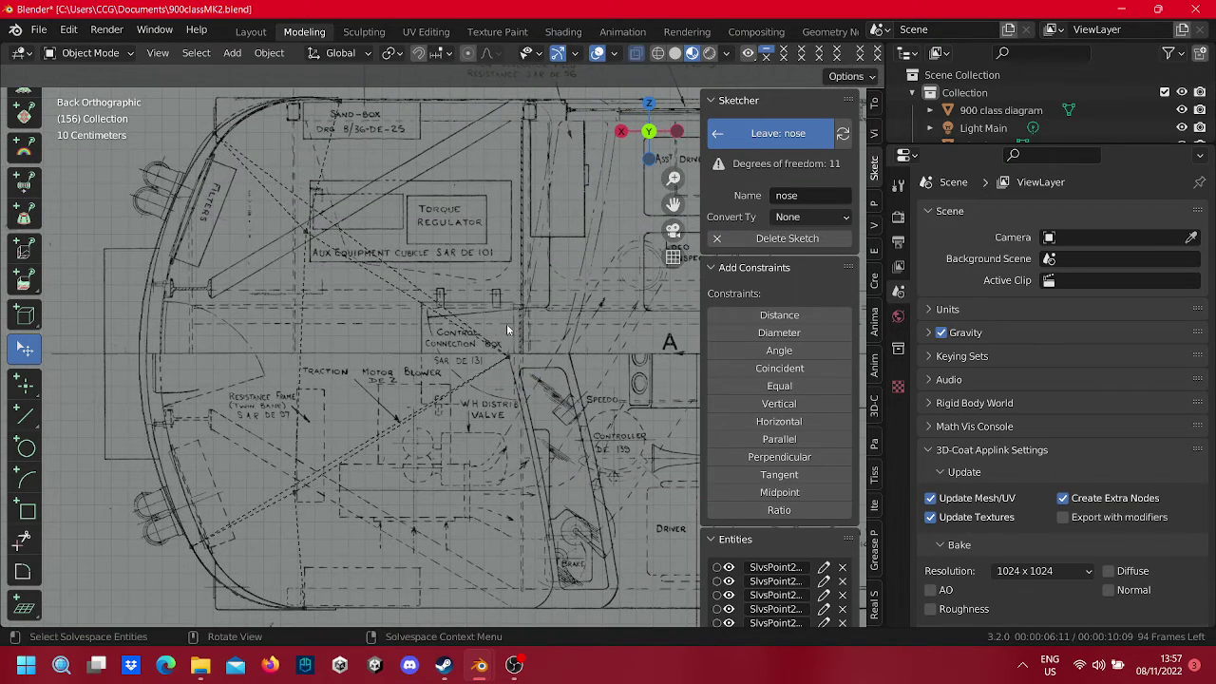
pyautogui.moveTo(508, 355); pyautogui.dragTo(572, 352)
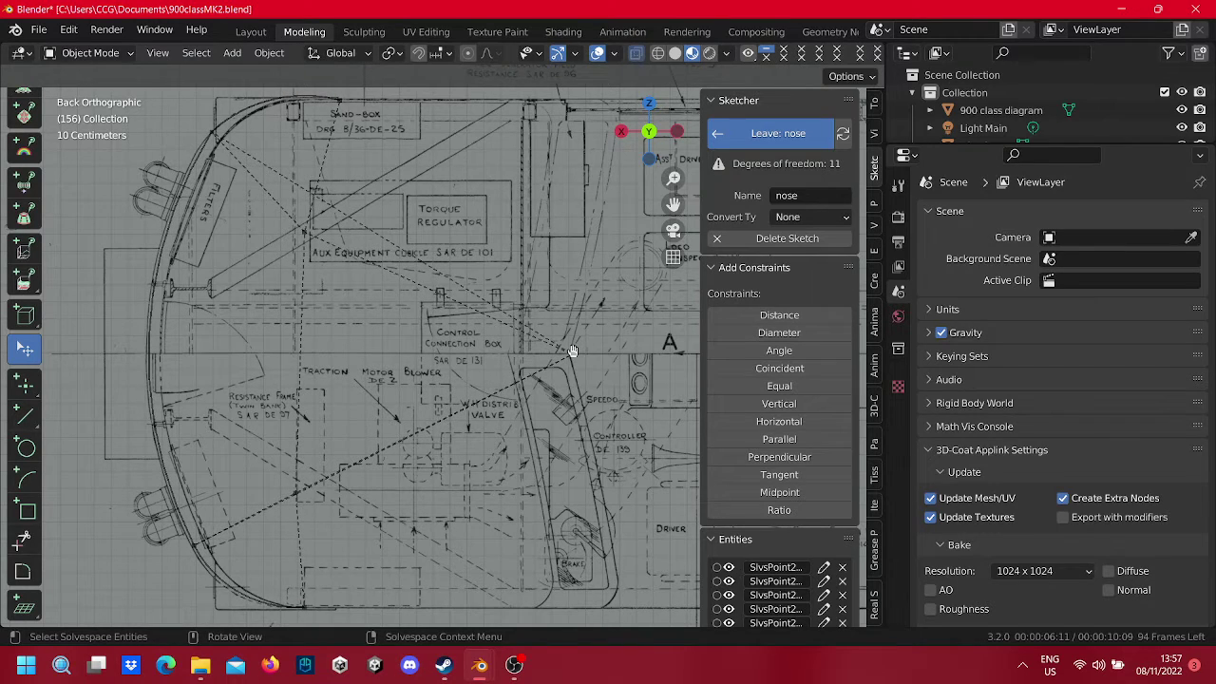
pyautogui.scroll(2, 401, 185)
pyautogui.keyDown('shift'); pyautogui.moveTo(401, 185); pyautogui.dragTo(406, 264, button='middle'); pyautogui.keyUp('shift')
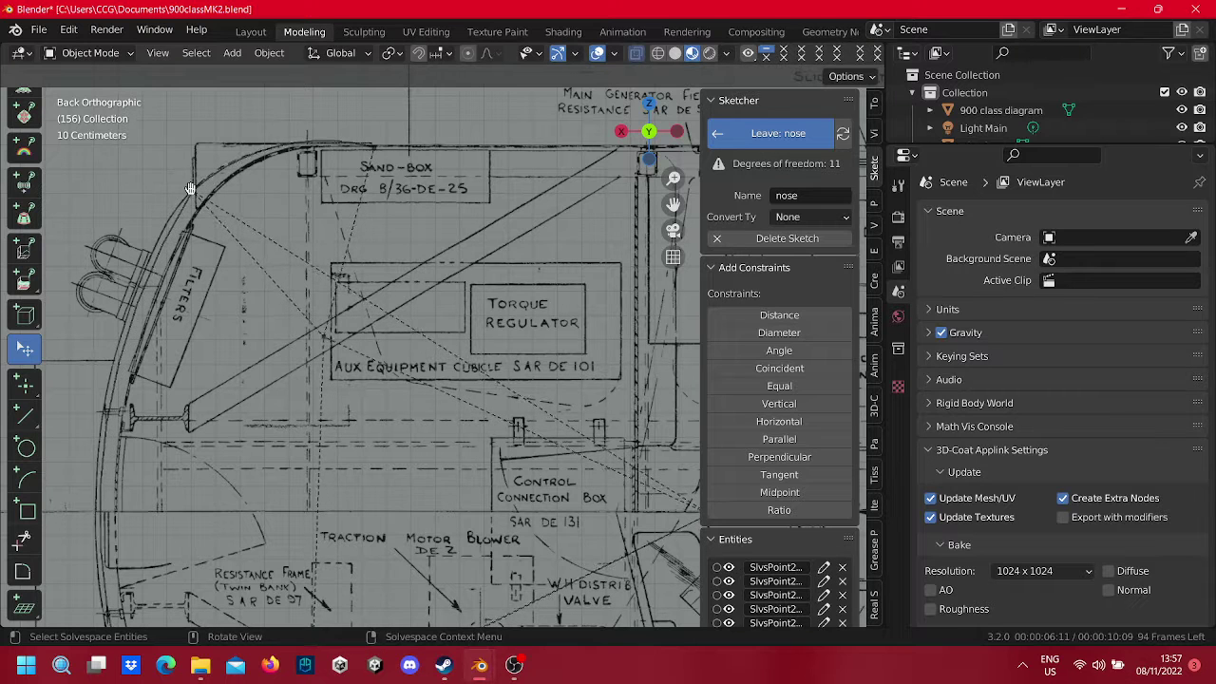
pyautogui.moveTo(185, 194); pyautogui.dragTo(170, 215)
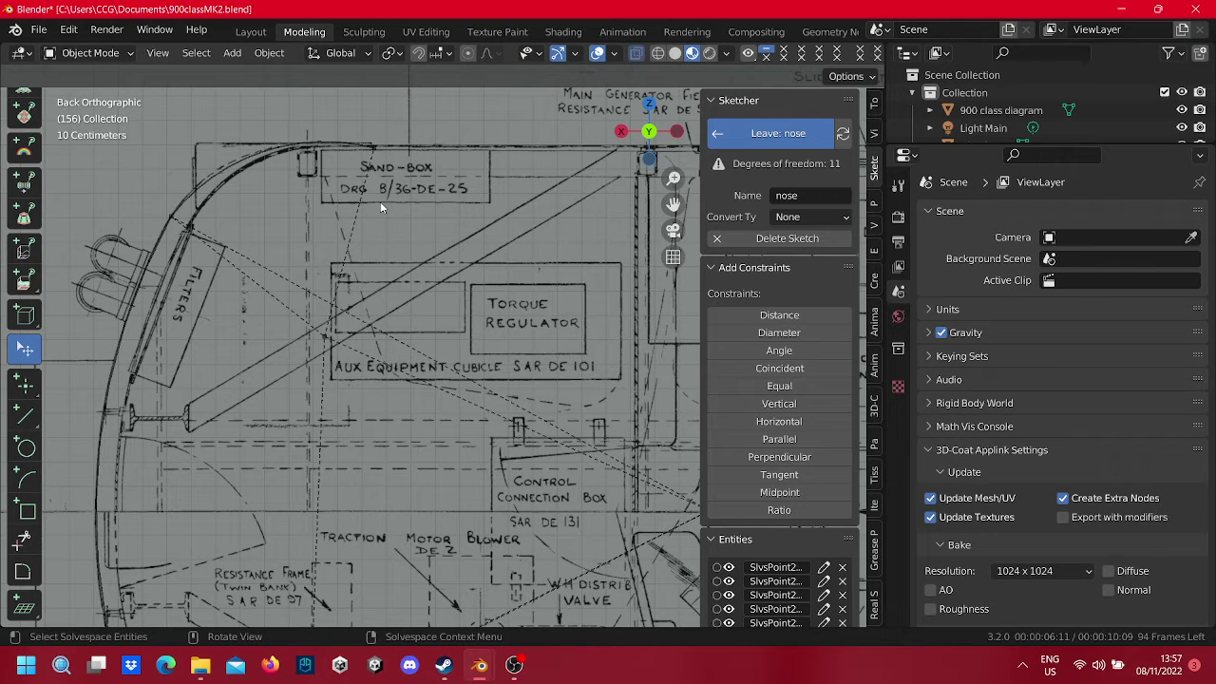
pyautogui.moveTo(383, 152)
pyautogui.mouseDown()
pyautogui.moveTo(298, 150)
pyautogui.moveTo(333, 147)
pyautogui.moveTo(317, 136)
pyautogui.moveTo(323, 146)
pyautogui.mouseUp()
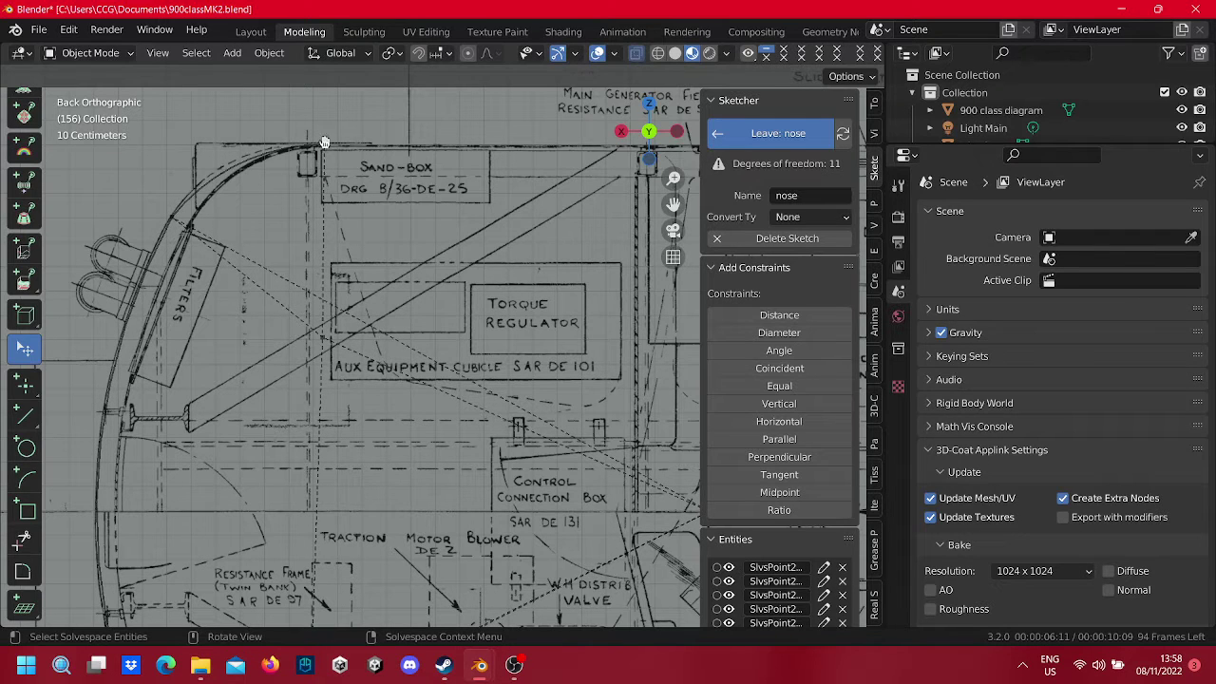
# Step: Zoom in and centre the view on the upper half of the nose sketch
pyautogui.scroll(-3, 325, 141)
pyautogui.keyDown('shift'); pyautogui.moveTo(415, 74); pyautogui.dragTo(425, 359, button='middle'); pyautogui.keyUp('shift')
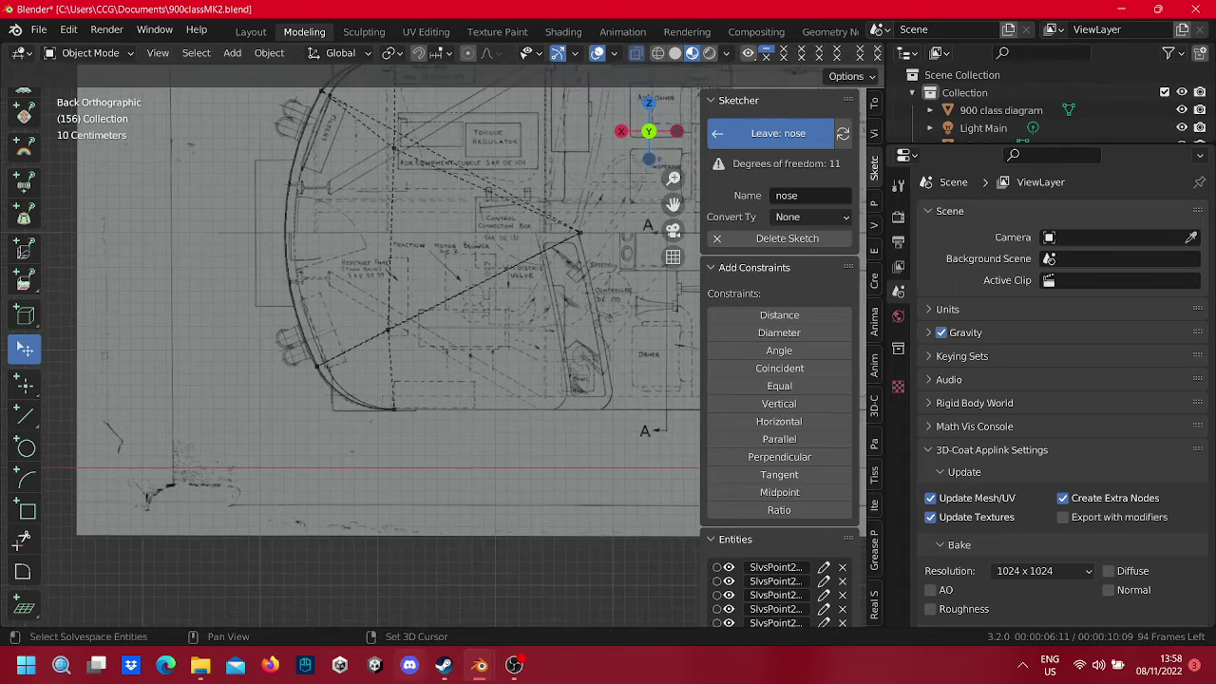
pyautogui.scroll(2, 423, 339)
pyautogui.scroll(2, 410, 434)
pyautogui.keyDown('shift'); pyautogui.moveTo(410, 434); pyautogui.dragTo(366, 433, button='middle'); pyautogui.keyUp('shift')
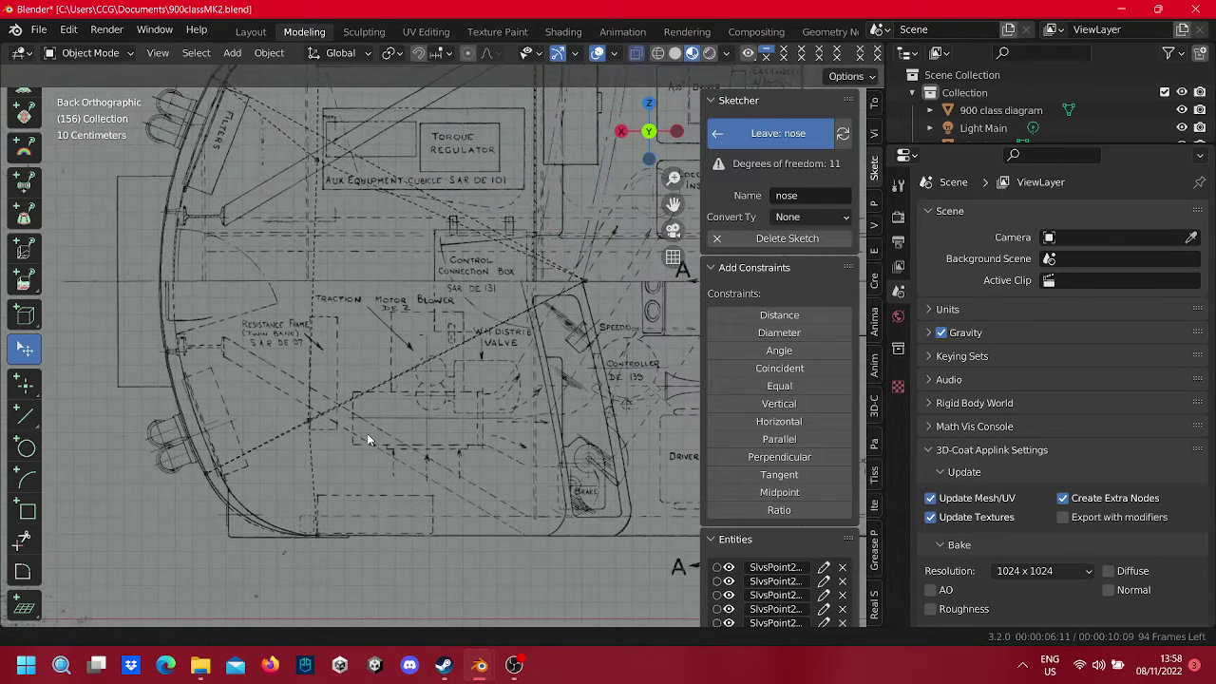
# Step: Draw a diagonal line from the nose's right-hand vertex to the top nose point
pyautogui.click(25, 415)
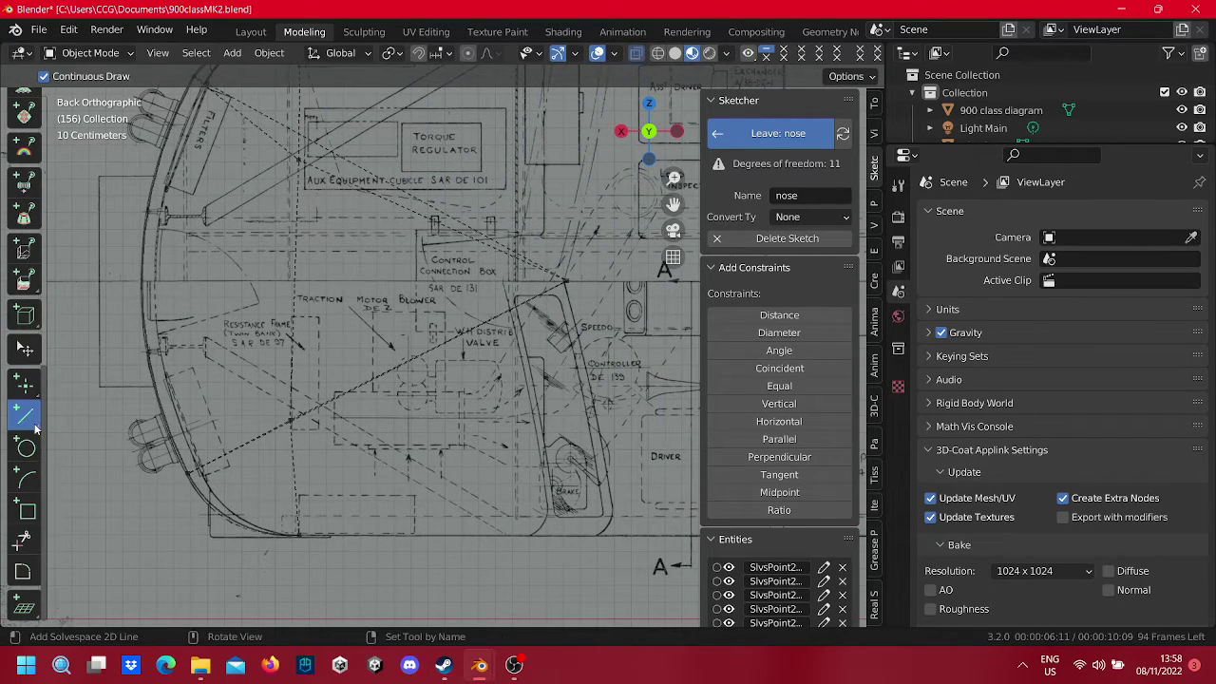
pyautogui.click(307, 543)
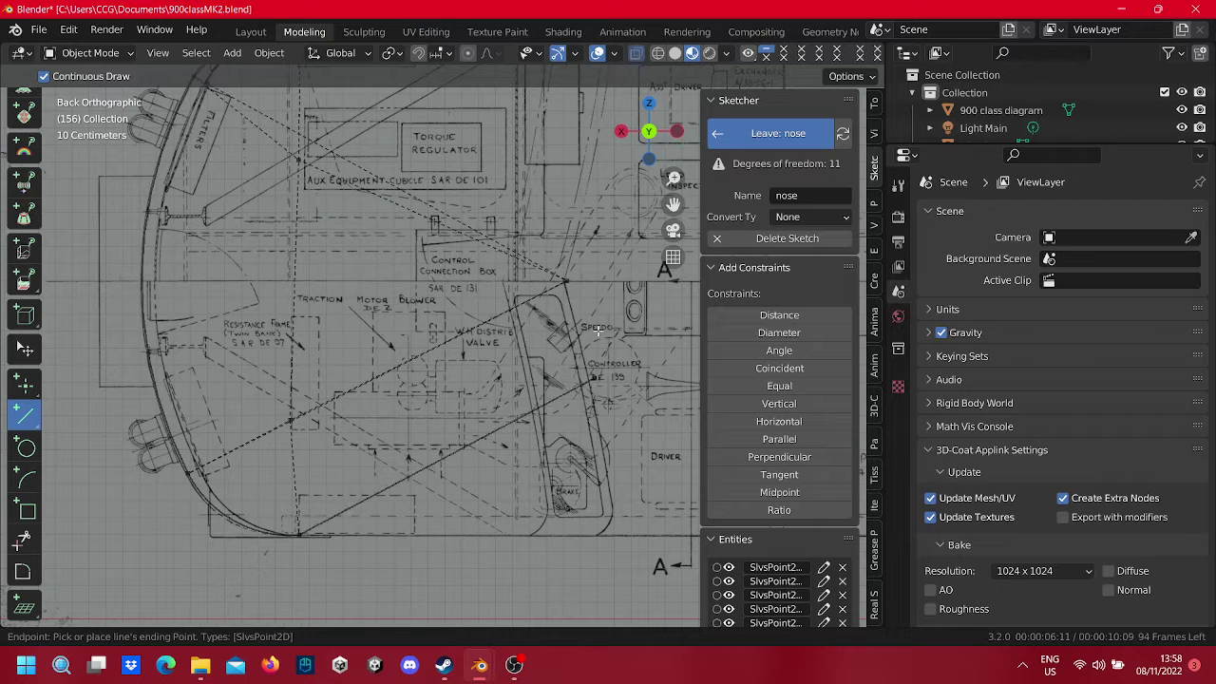
pyautogui.click(571, 284)
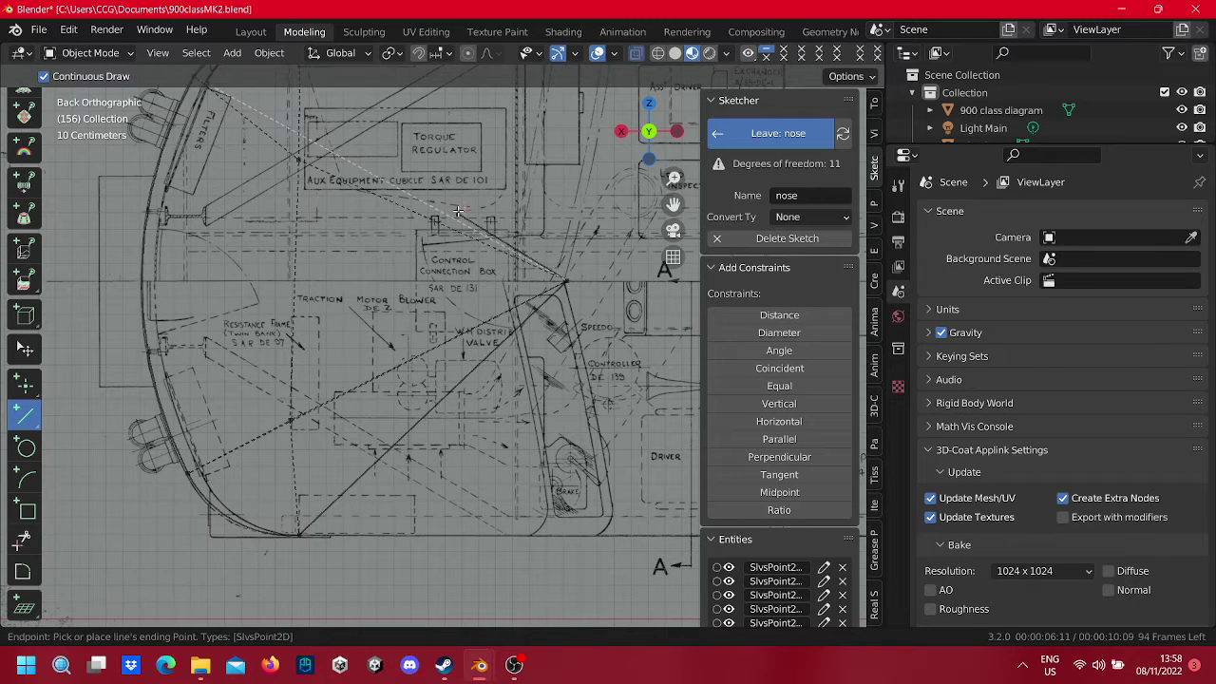
pyautogui.keyDown('shift'); pyautogui.moveTo(437, 207); pyautogui.dragTo(433, 129, button='middle'); pyautogui.keyUp('shift')
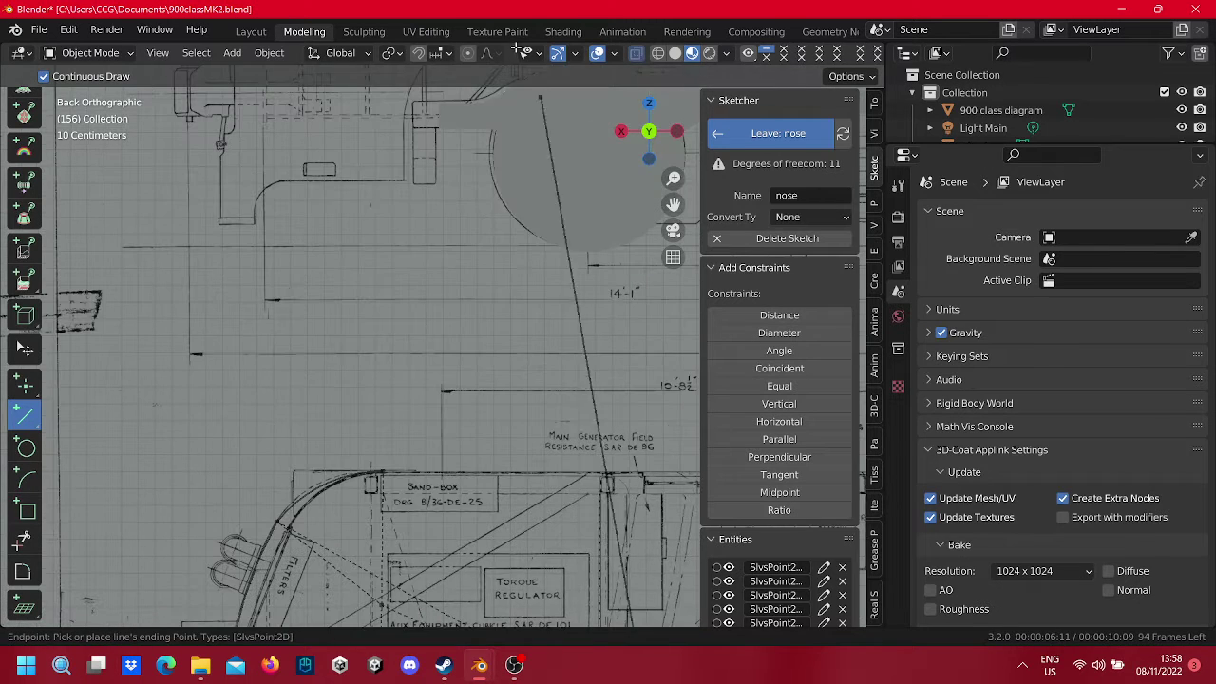
pyautogui.click(399, 481)
pyautogui.scroll(-4, 507, 568)
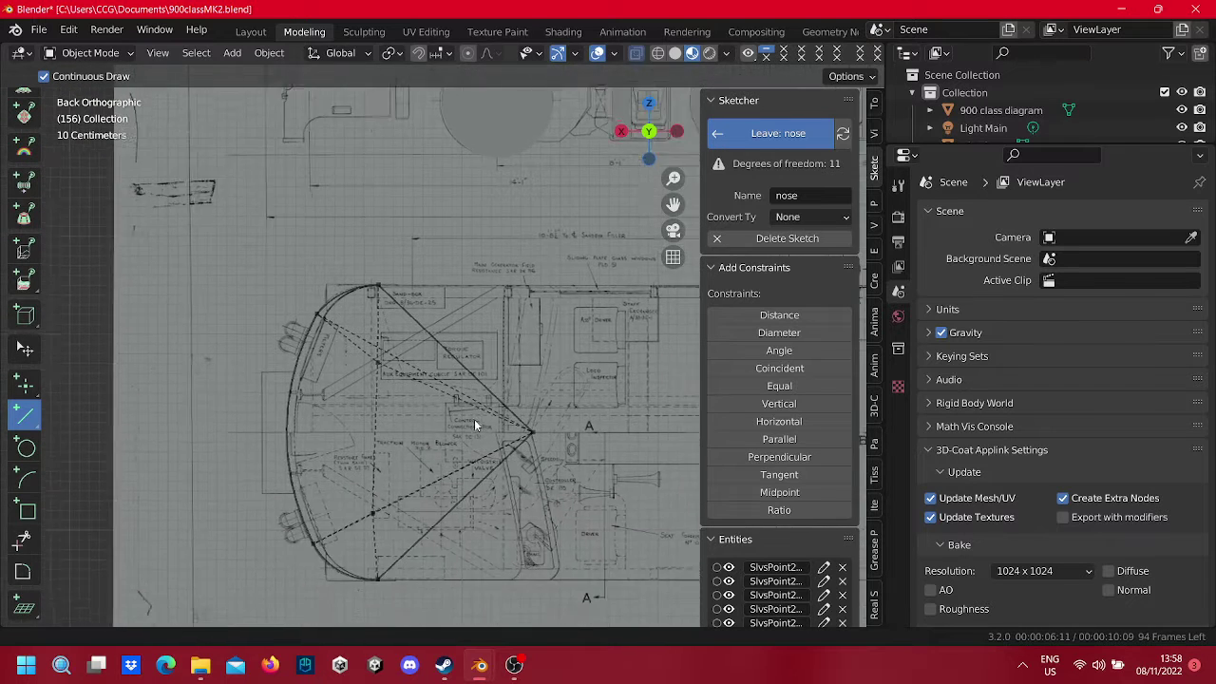
pyautogui.keyDown('shift'); pyautogui.moveTo(474, 419); pyautogui.dragTo(362, 240, button='middle'); pyautogui.keyUp('shift')
# Step: Mark the new diagonal lines as dashed construction geometry
pyautogui.click(25, 350)
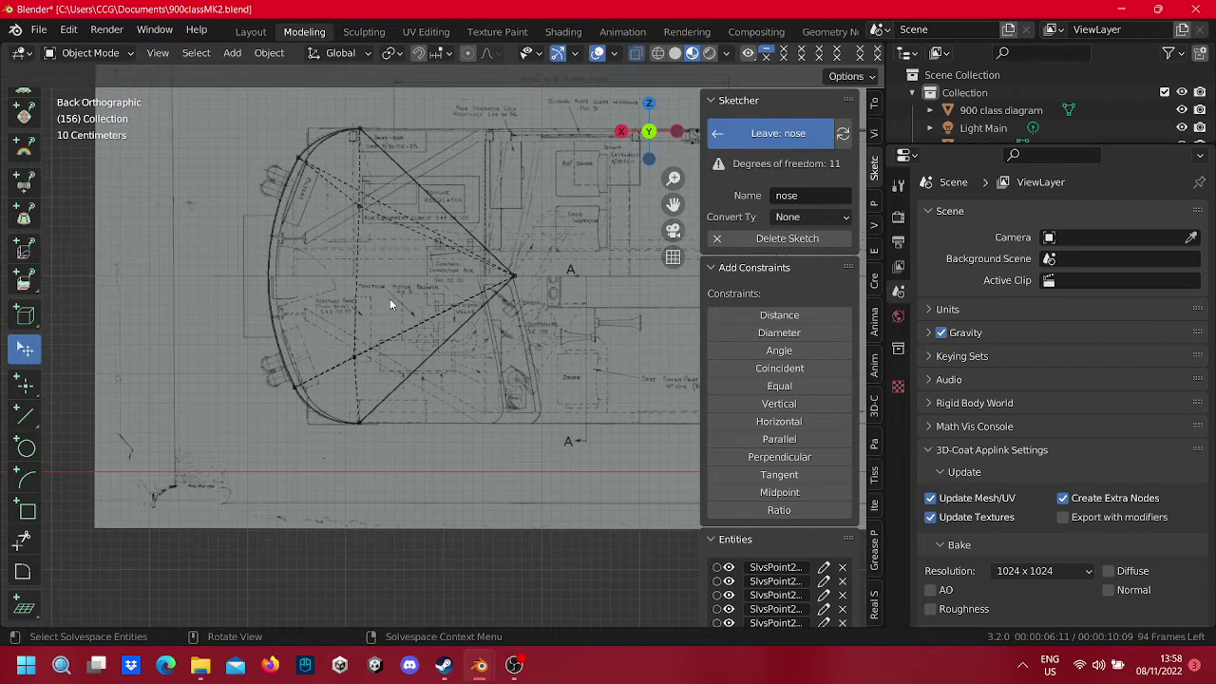
pyautogui.rightClick(432, 350)
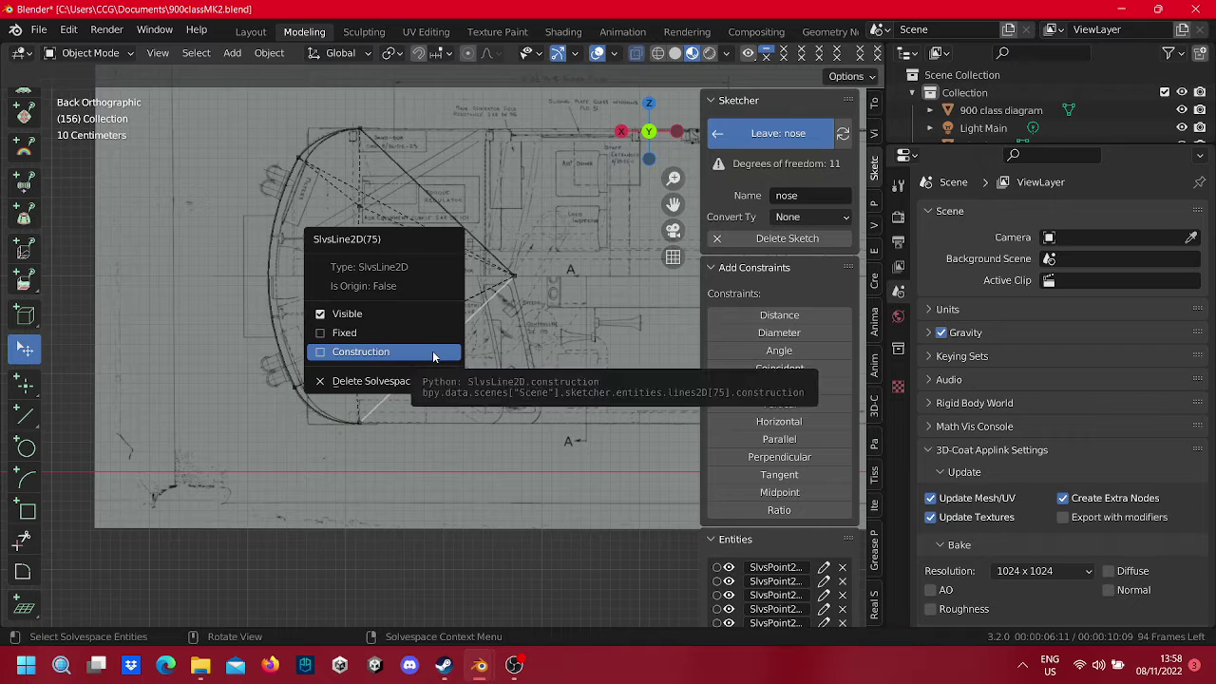
pyautogui.click(432, 350)
pyautogui.rightClick(436, 198)
pyautogui.click(436, 198)
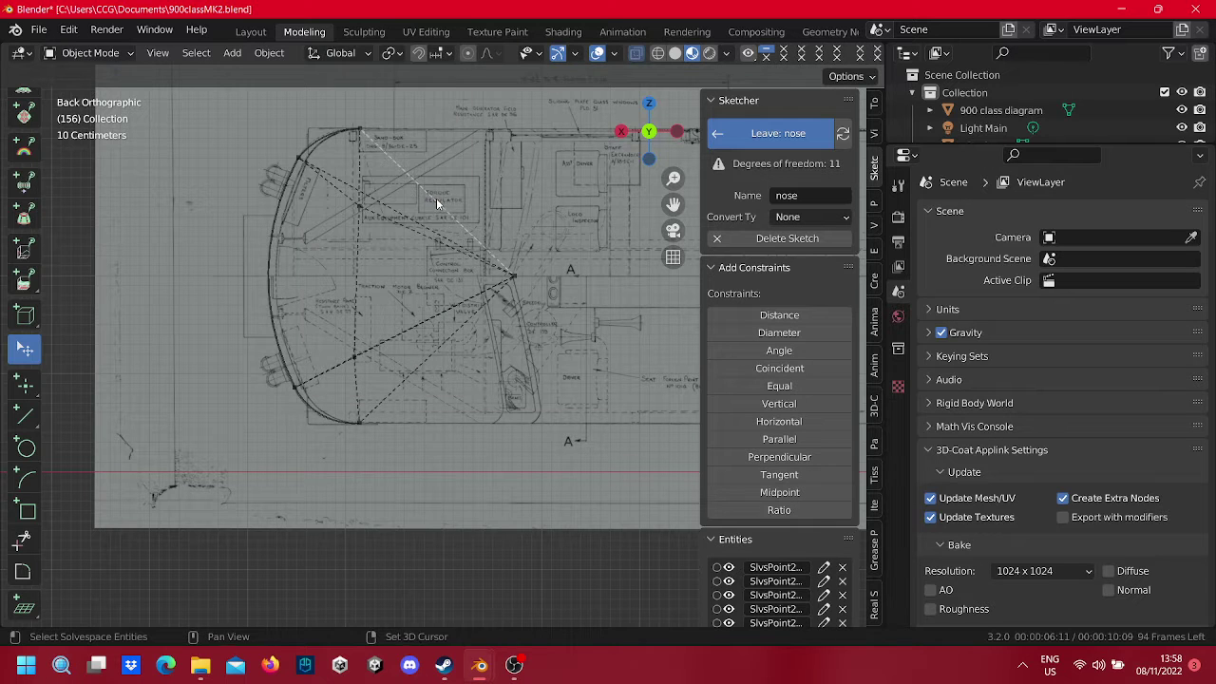
pyautogui.keyDown('shift'); pyautogui.moveTo(436, 197); pyautogui.dragTo(400, 255, button='middle'); pyautogui.keyUp('shift')
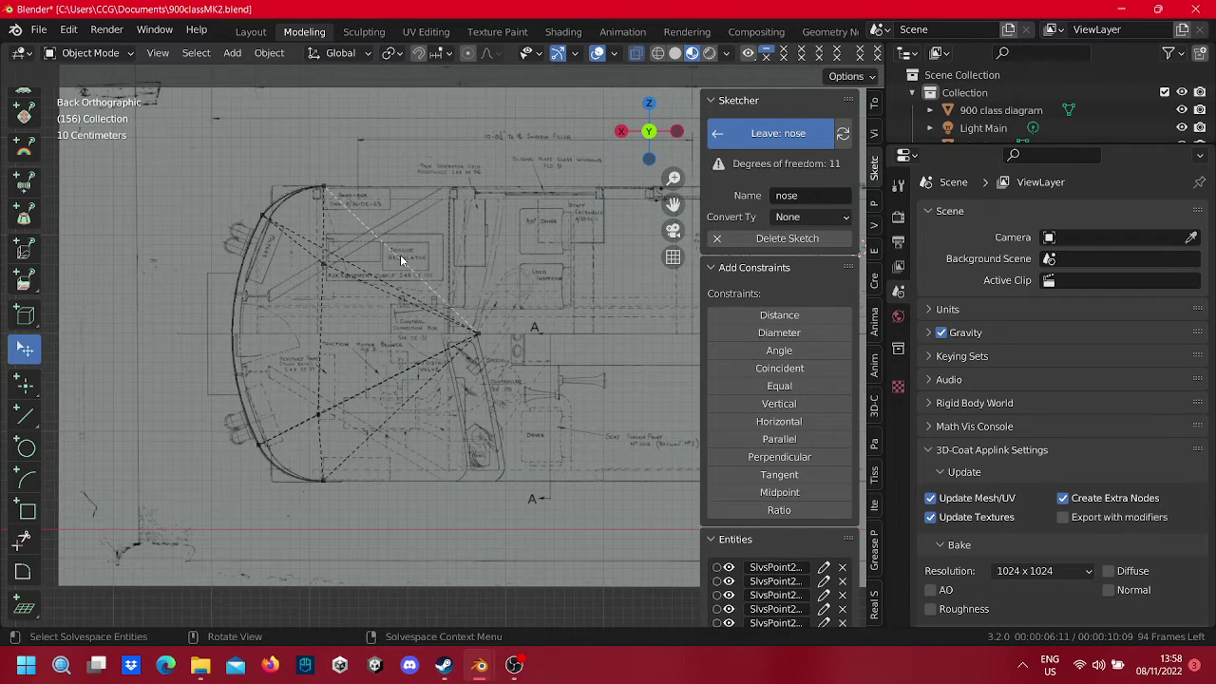
# Step: Zoom and pan over the upper nose curve and pick the Arc tool
pyautogui.scroll(2, 400, 255)
pyautogui.scroll(2, 401, 252)
pyautogui.scroll(2, 414, 258)
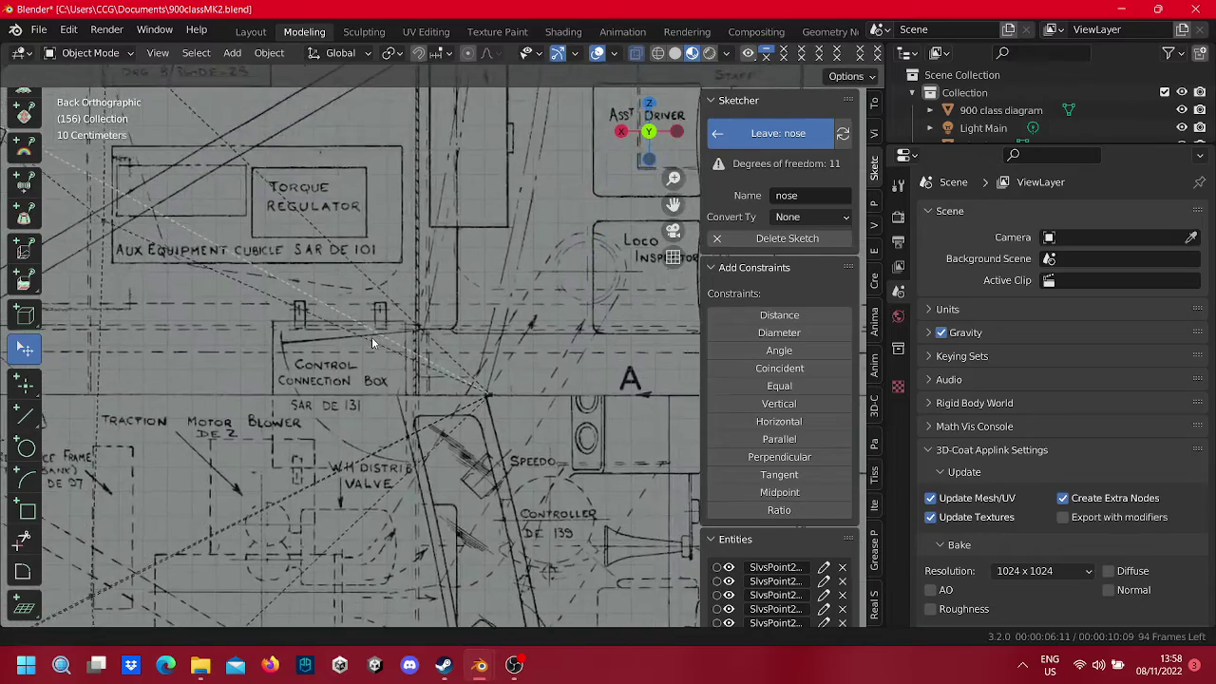
pyautogui.scroll(-2, 371, 336)
pyautogui.scroll(-2, 455, 317)
pyautogui.scroll(-1, 441, 342)
pyautogui.scroll(-1, 489, 397)
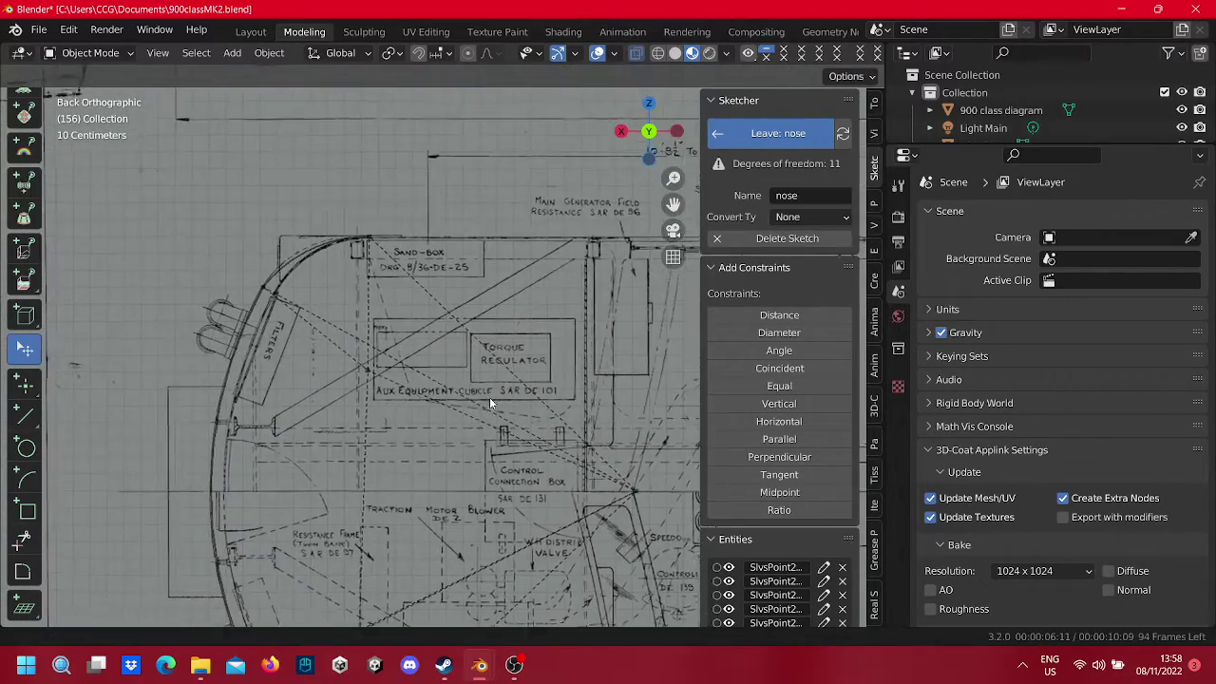
pyautogui.keyDown('shift'); pyautogui.moveTo(489, 397); pyautogui.dragTo(606, 323, button='middle'); pyautogui.keyUp('shift')
pyautogui.scroll(4, 382, 354)
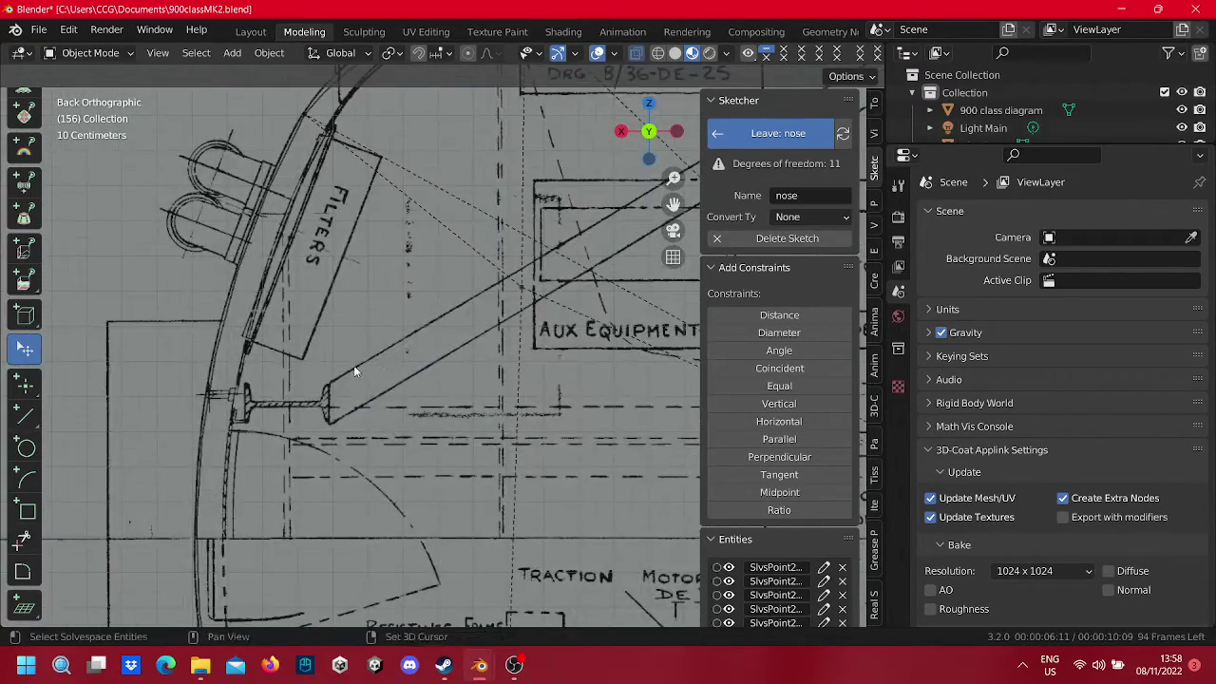
pyautogui.keyDown('shift'); pyautogui.moveTo(354, 365); pyautogui.dragTo(432, 353, button='middle'); pyautogui.keyUp('shift')
pyautogui.scroll(-1, 209, 314)
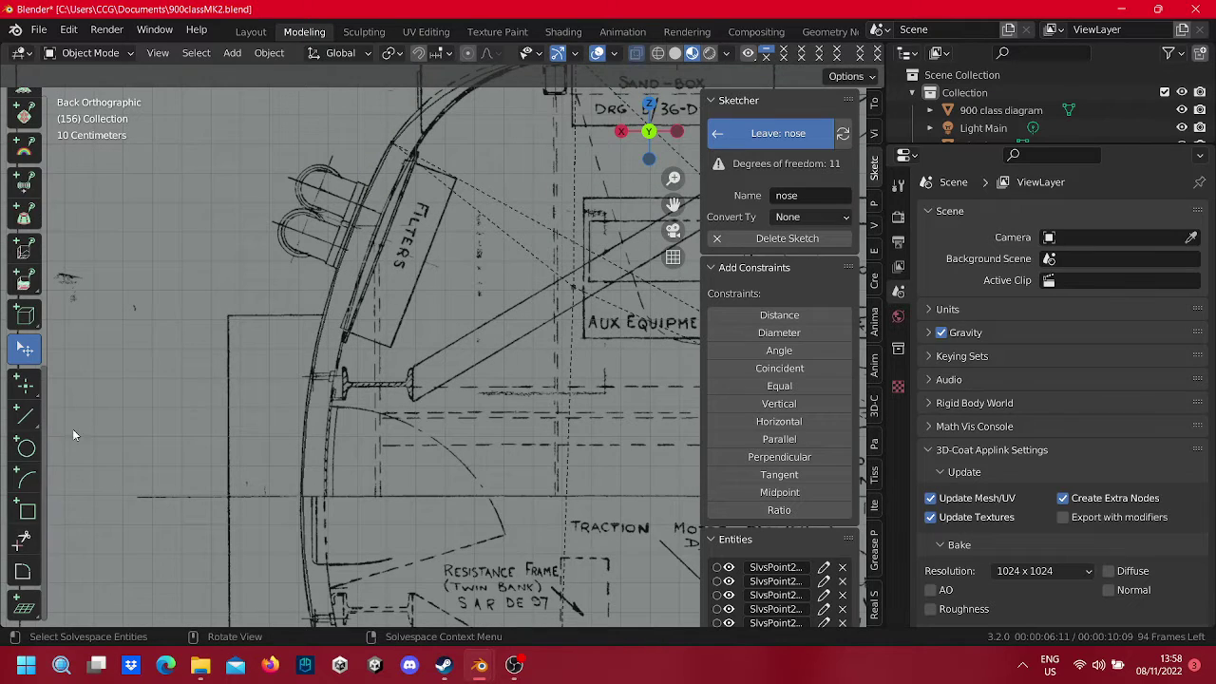
pyautogui.click(26, 478)
pyautogui.scroll(-2, 343, 454)
pyautogui.scroll(1, 343, 454)
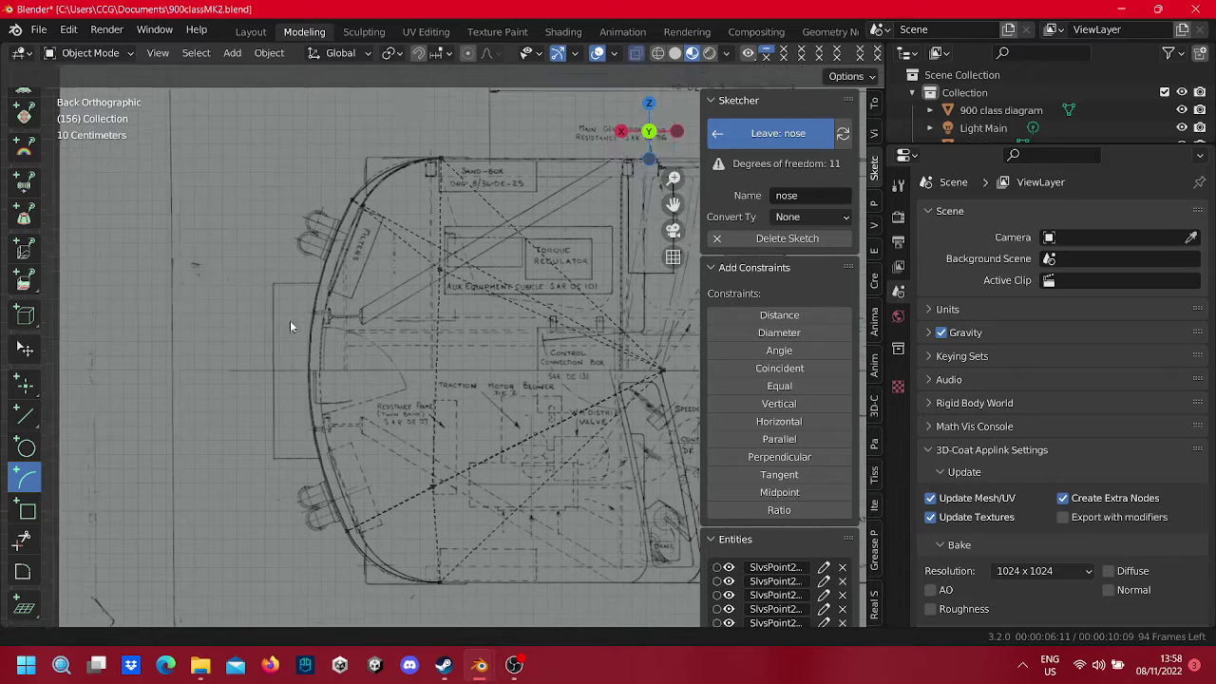
# Step: Place an arc centred inside the nose, running from the curve's lower end up to its top
pyautogui.keyDown('shift'); pyautogui.moveTo(336, 351); pyautogui.dragTo(210, 285, button='middle'); pyautogui.keyUp('shift')
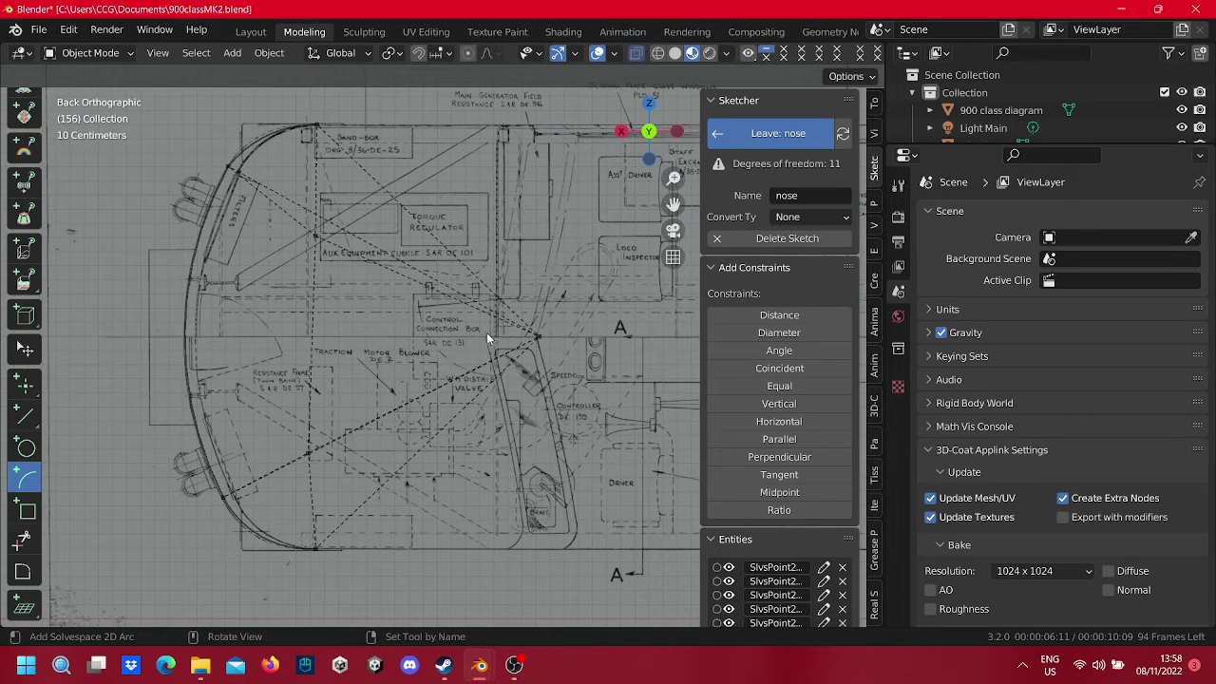
pyautogui.click(486, 337)
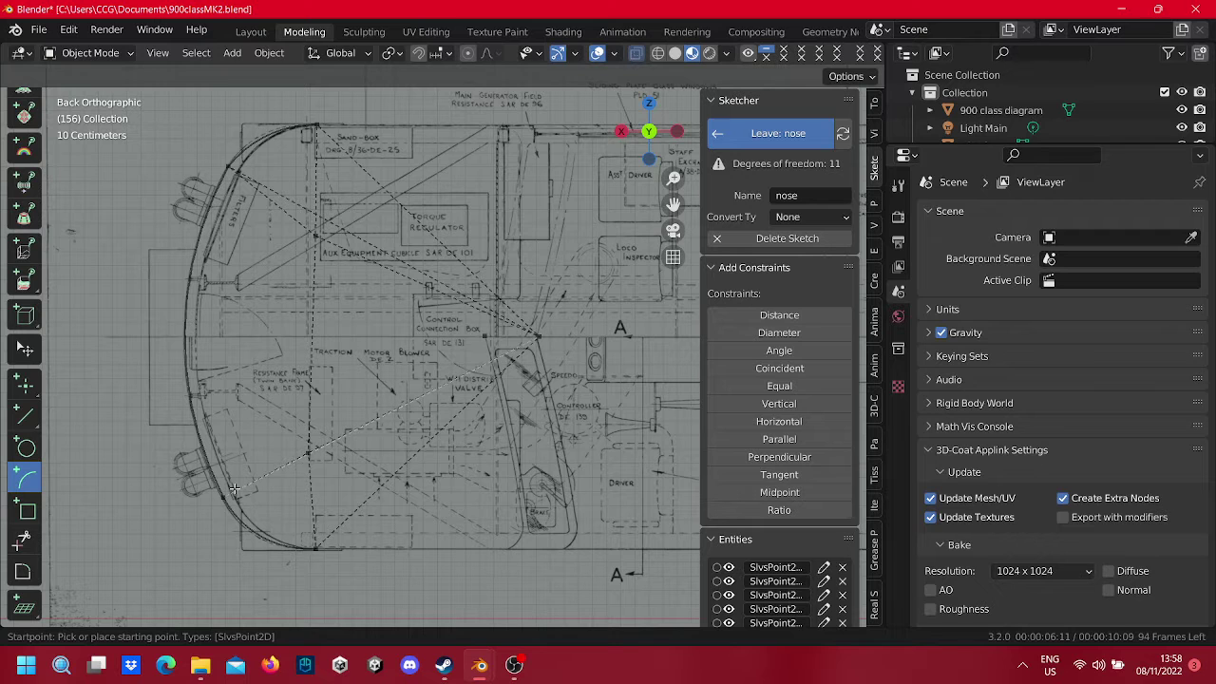
pyautogui.scroll(1, 275, 466)
pyautogui.scroll(1, 323, 437)
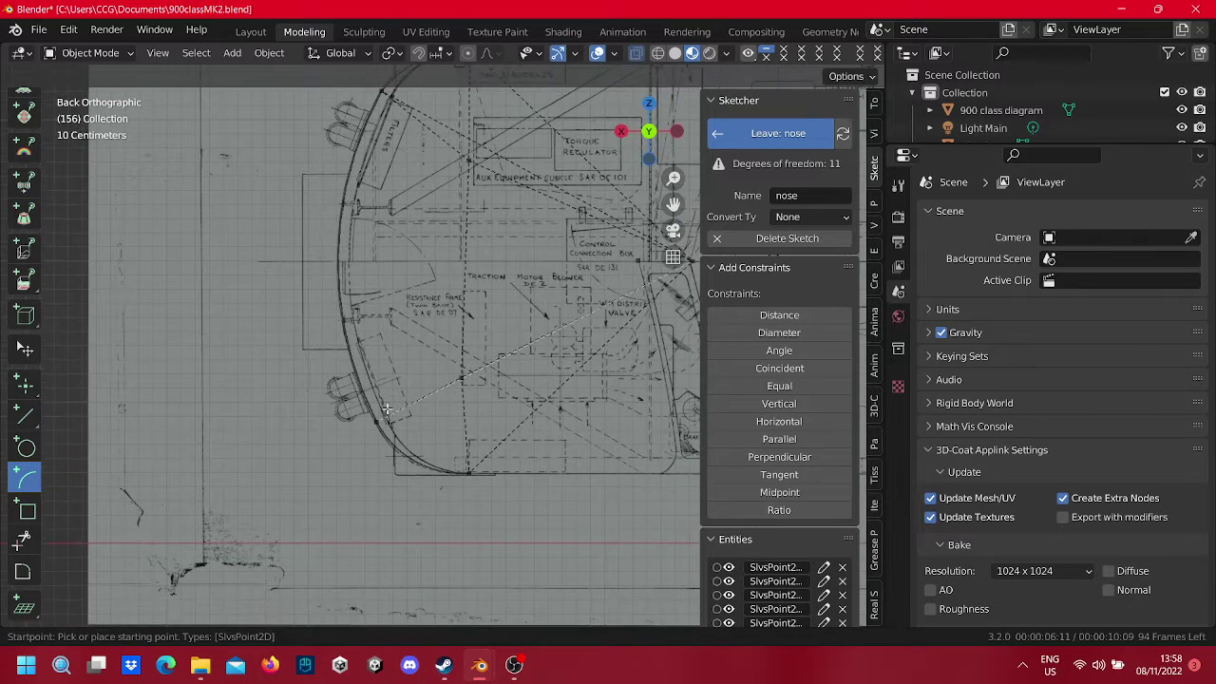
pyautogui.scroll(2, 368, 412)
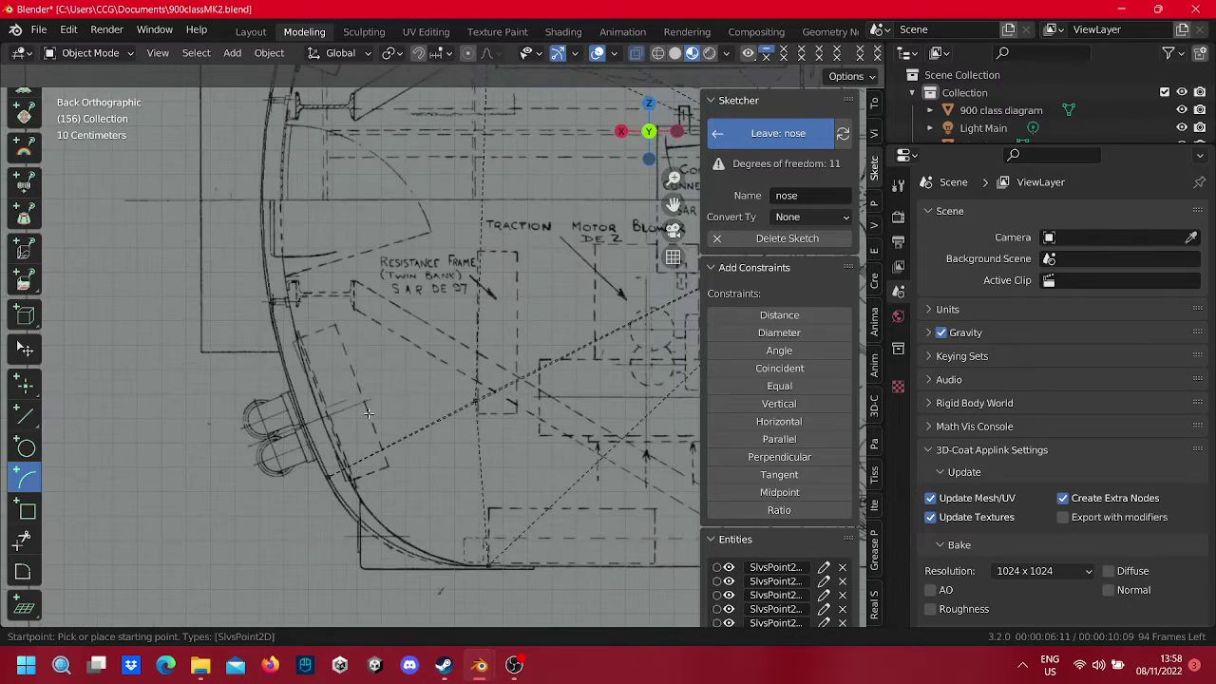
pyautogui.click(353, 482)
pyautogui.scroll(-2, 337, 342)
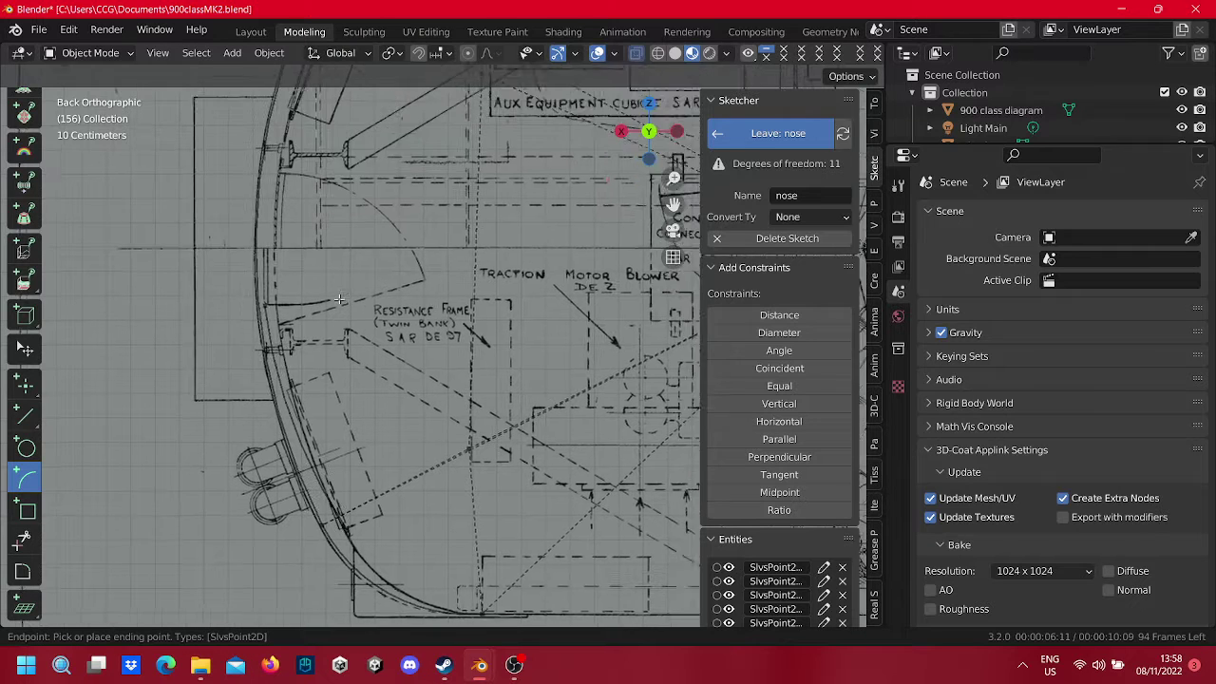
pyautogui.scroll(-1, 351, 314)
pyautogui.scroll(-1, 367, 277)
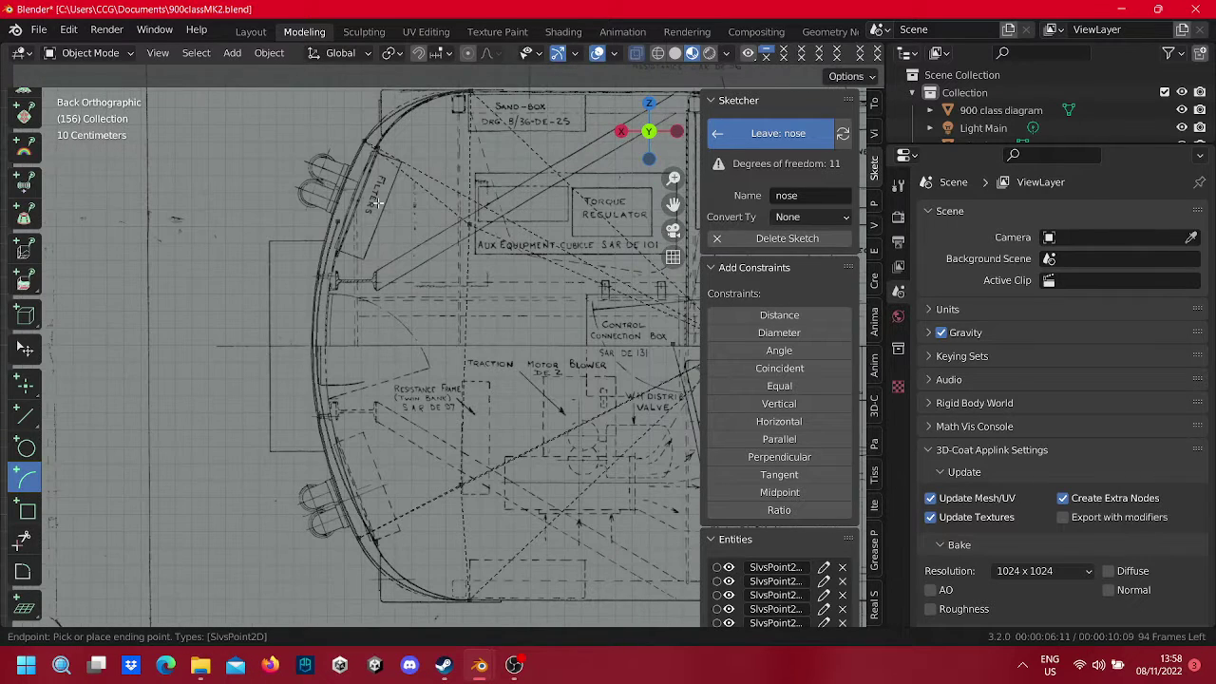
pyautogui.click(388, 141)
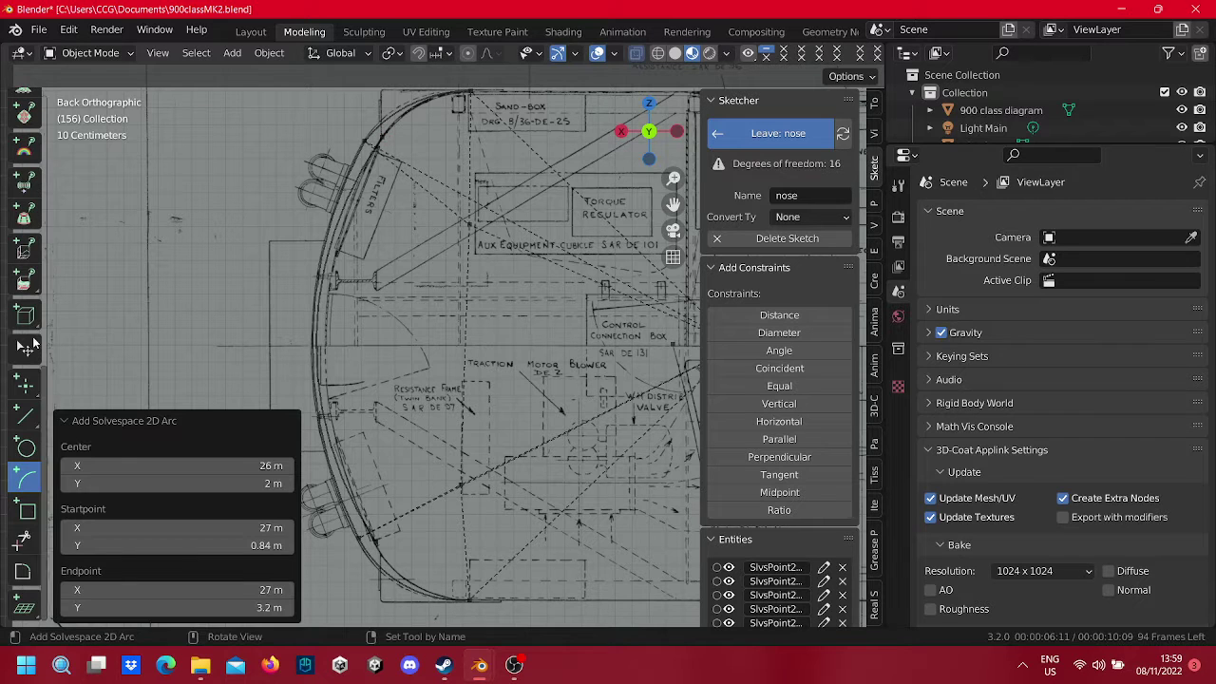
# Step: Draw a corner arc from the upper nose curve to the sand-box edge
pyautogui.scroll(1, 199, 399)
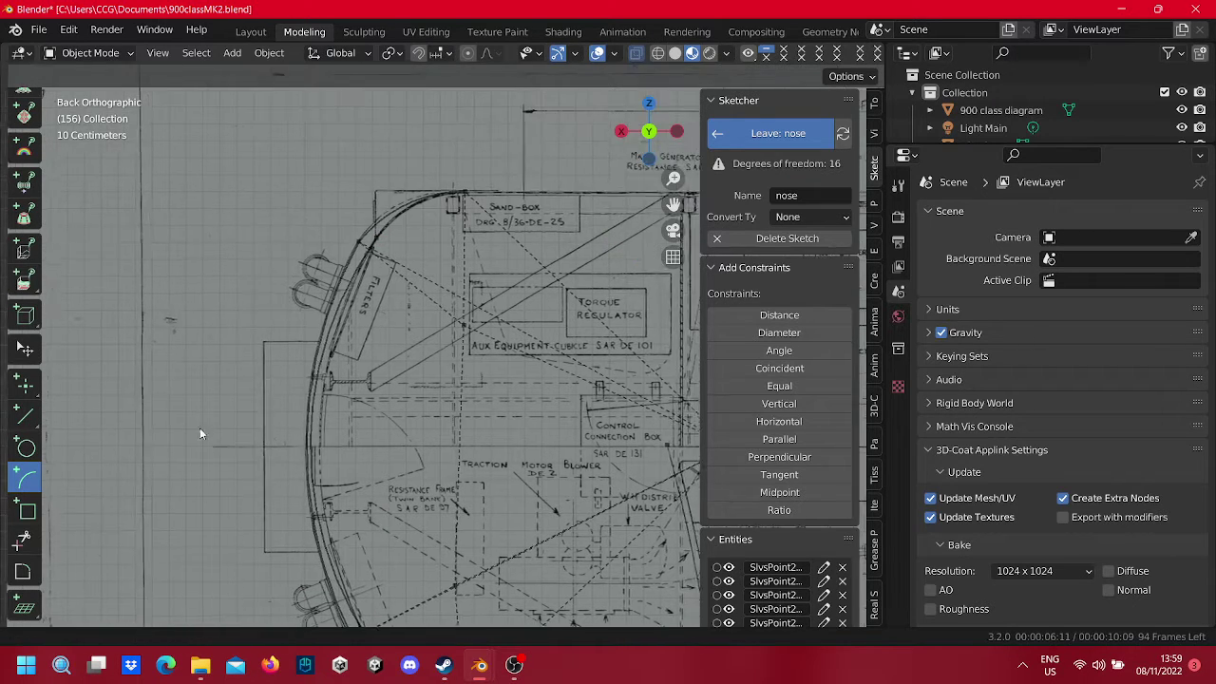
pyautogui.scroll(2, 304, 351)
pyautogui.scroll(1, 441, 257)
pyautogui.keyDown('shift'); pyautogui.moveTo(451, 255); pyautogui.dragTo(453, 333, button='middle'); pyautogui.keyUp('shift')
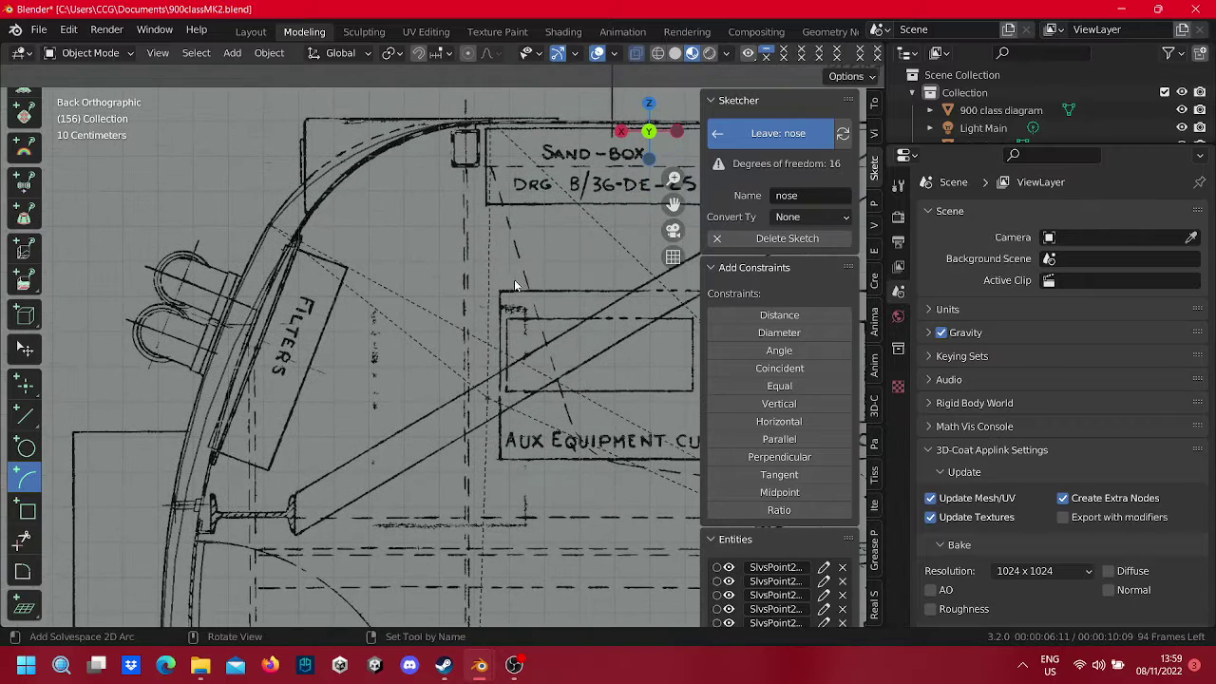
pyautogui.click(314, 220)
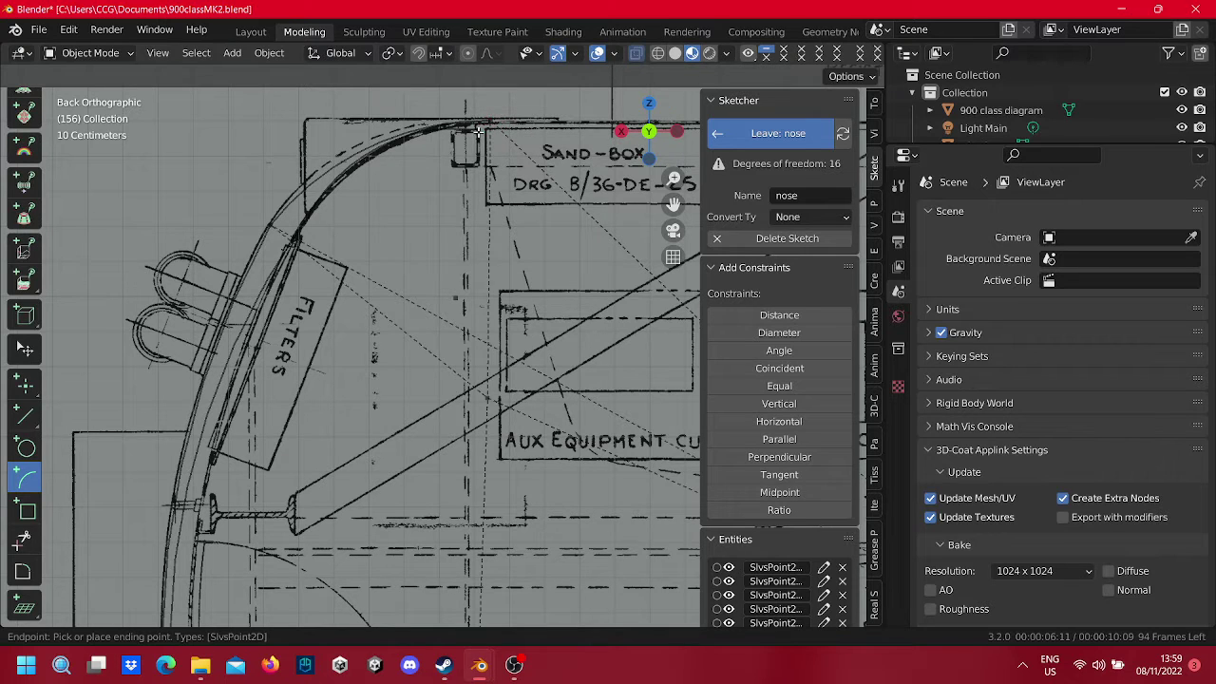
pyautogui.click(478, 131)
# Step: Try a corner arc at the lower nose corner along the base, then undo it
pyautogui.moveTo(472, 290)
pyautogui.keyDown('shift'); pyautogui.mouseDown(button='middle')
pyautogui.moveTo(471, 174)
pyautogui.moveTo(426, 169)
pyautogui.mouseUp(button='middle'); pyautogui.keyUp('shift')
pyautogui.keyDown('shift'); pyautogui.moveTo(438, 282); pyautogui.dragTo(432, 204, button='middle'); pyautogui.keyUp('shift')
pyautogui.scroll(2, 418, 384)
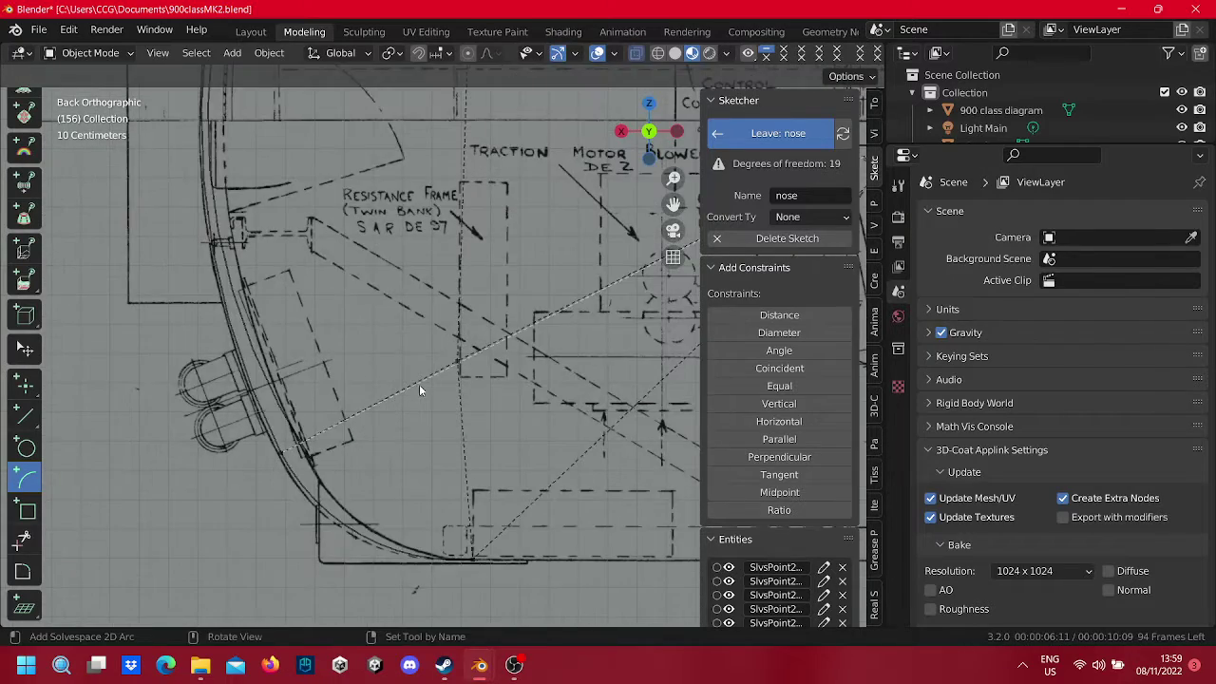
pyautogui.scroll(1, 418, 384)
pyautogui.scroll(1, 409, 279)
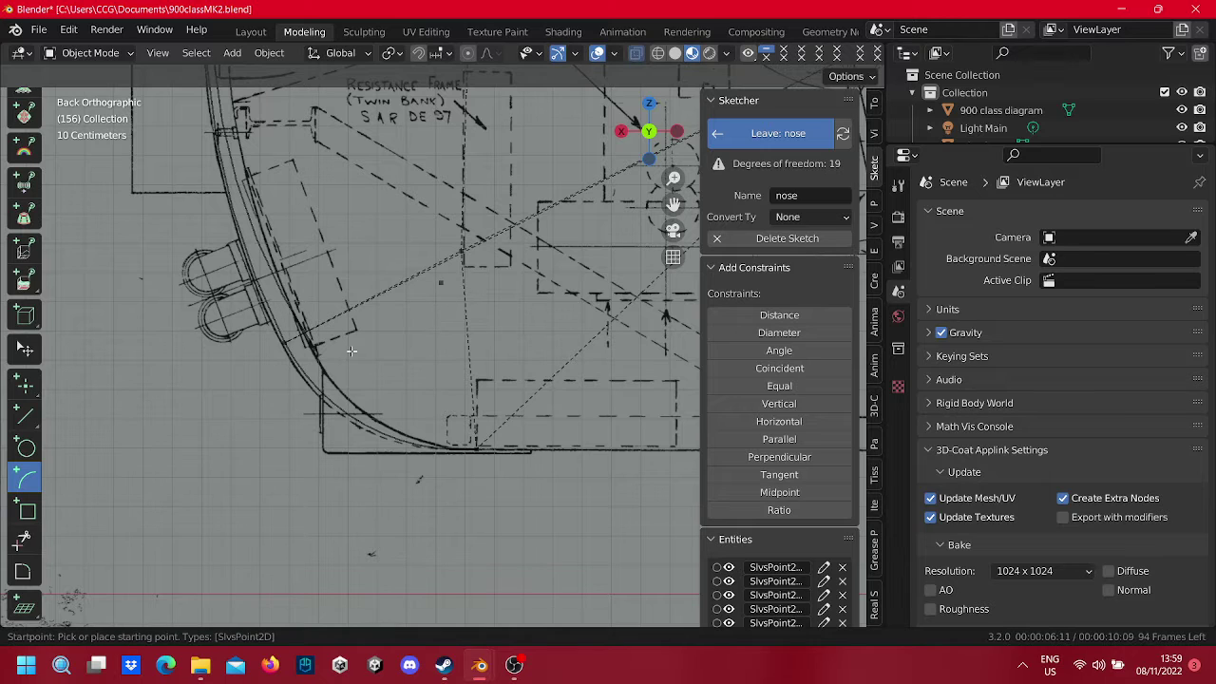
pyautogui.click(315, 348)
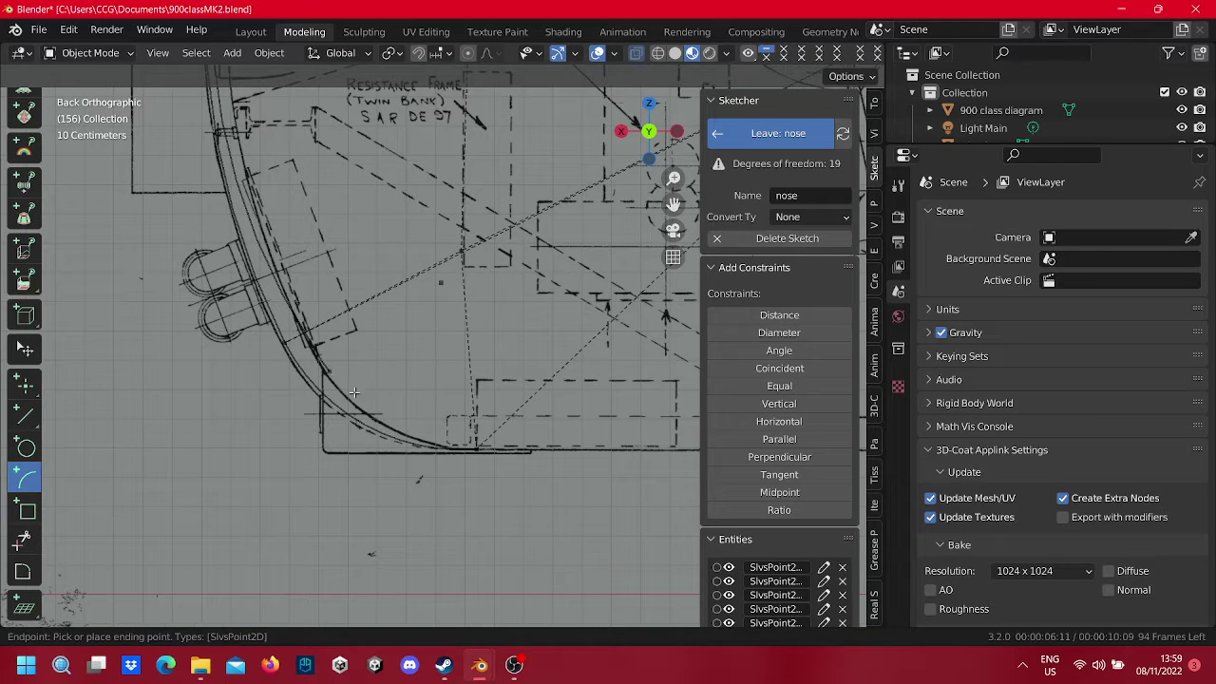
pyautogui.click(436, 444)
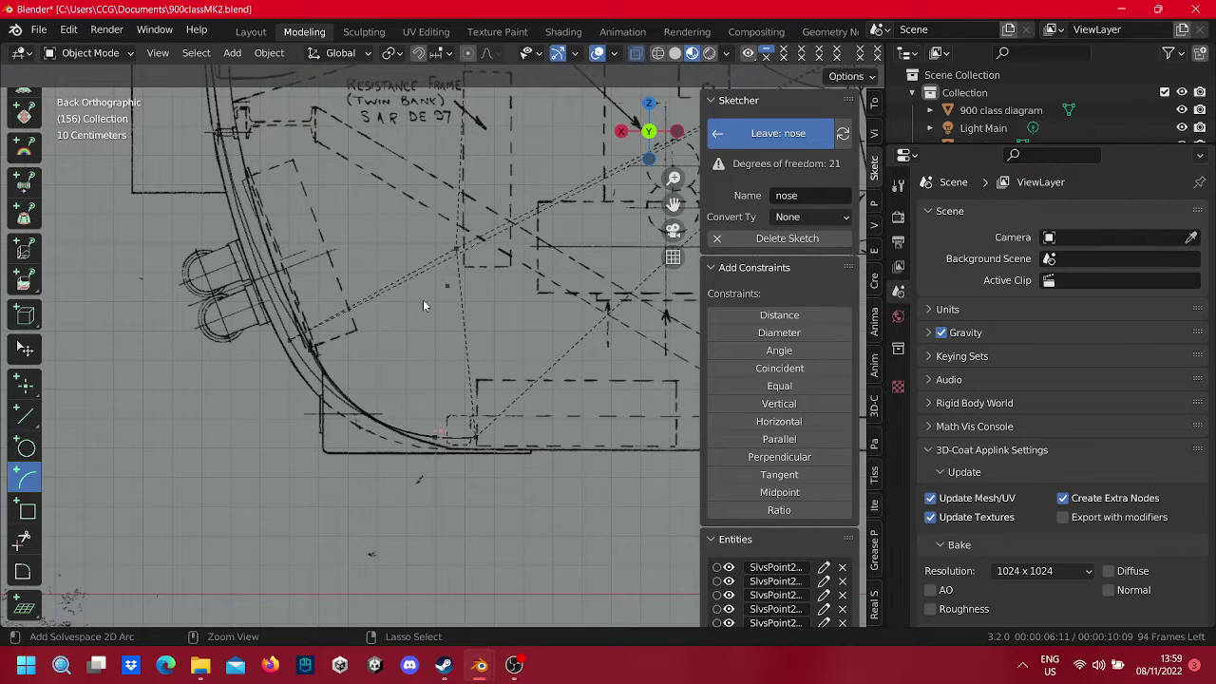
pyautogui.hotkey('ctrl', 'z')
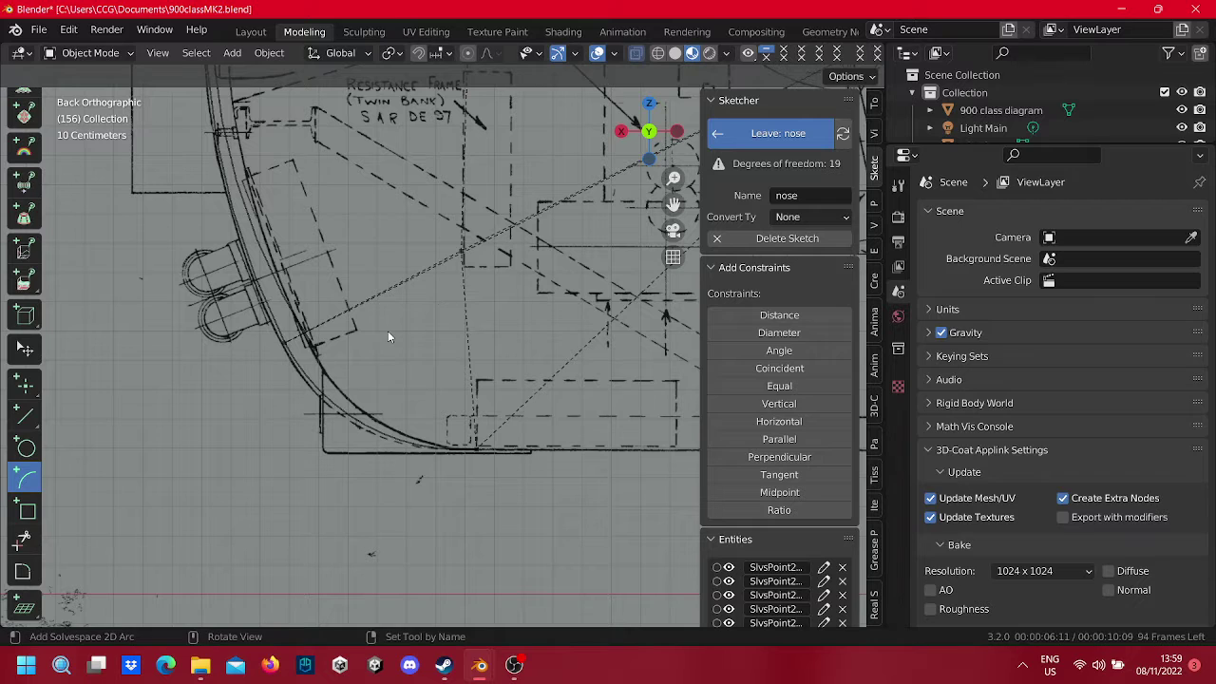
# Step: Draw an arc along the lower nose curve, then pan the view to the nose top
pyautogui.click(314, 351)
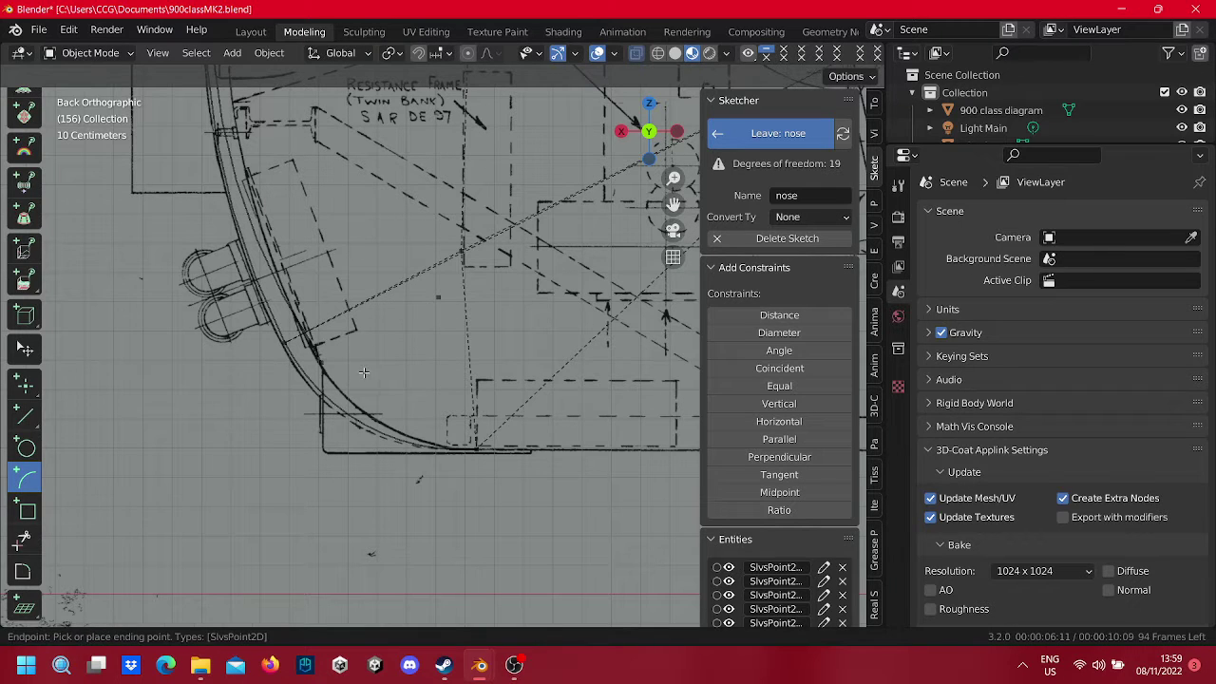
pyautogui.click(441, 361)
pyautogui.keyDown('shift'); pyautogui.moveTo(402, 295); pyautogui.dragTo(294, 336, button='middle'); pyautogui.keyUp('shift')
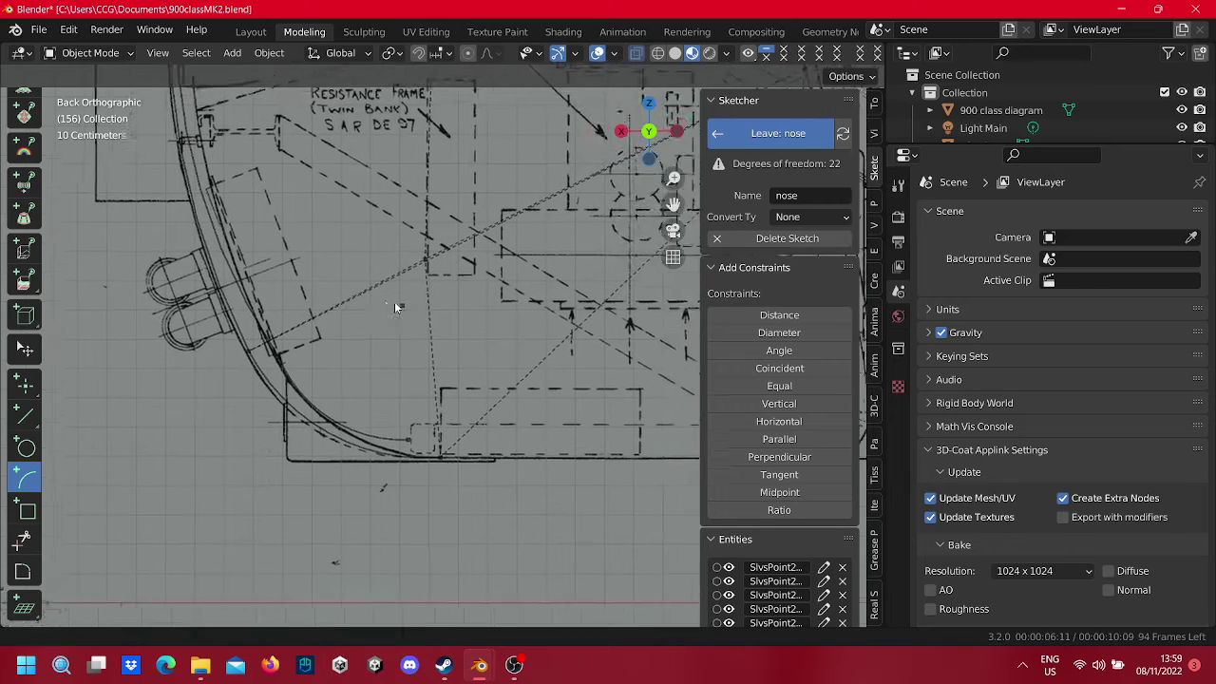
pyautogui.scroll(-2, 480, 351)
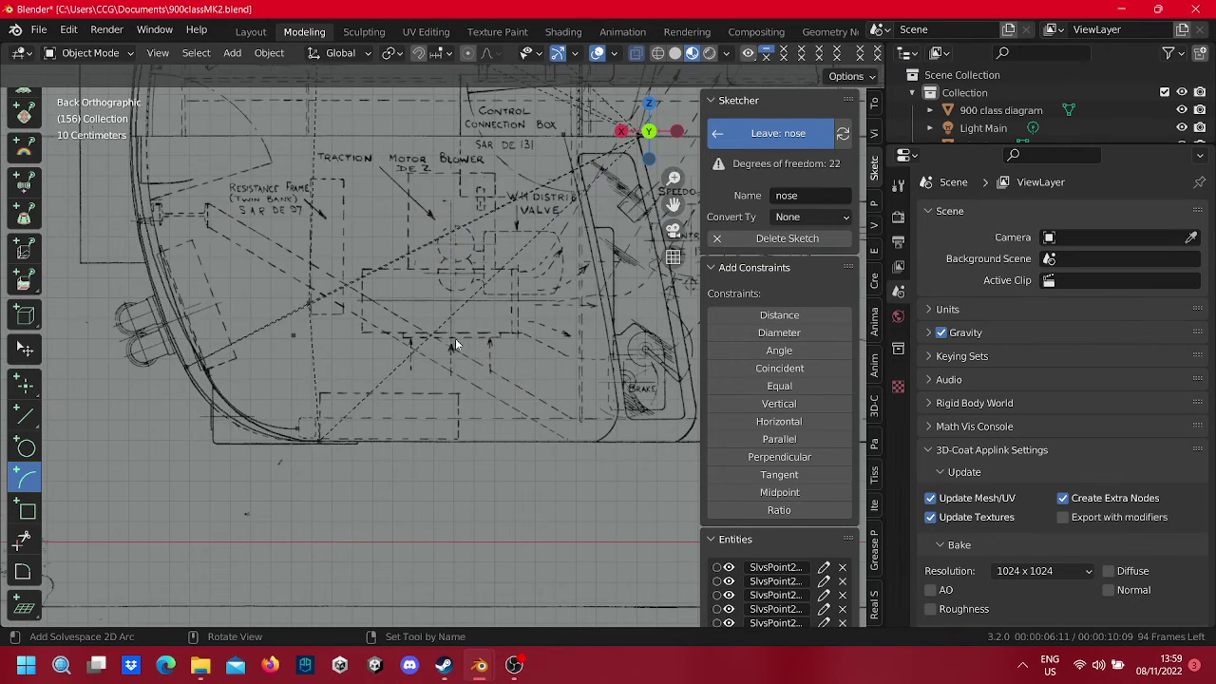
pyautogui.scroll(-2, 414, 334)
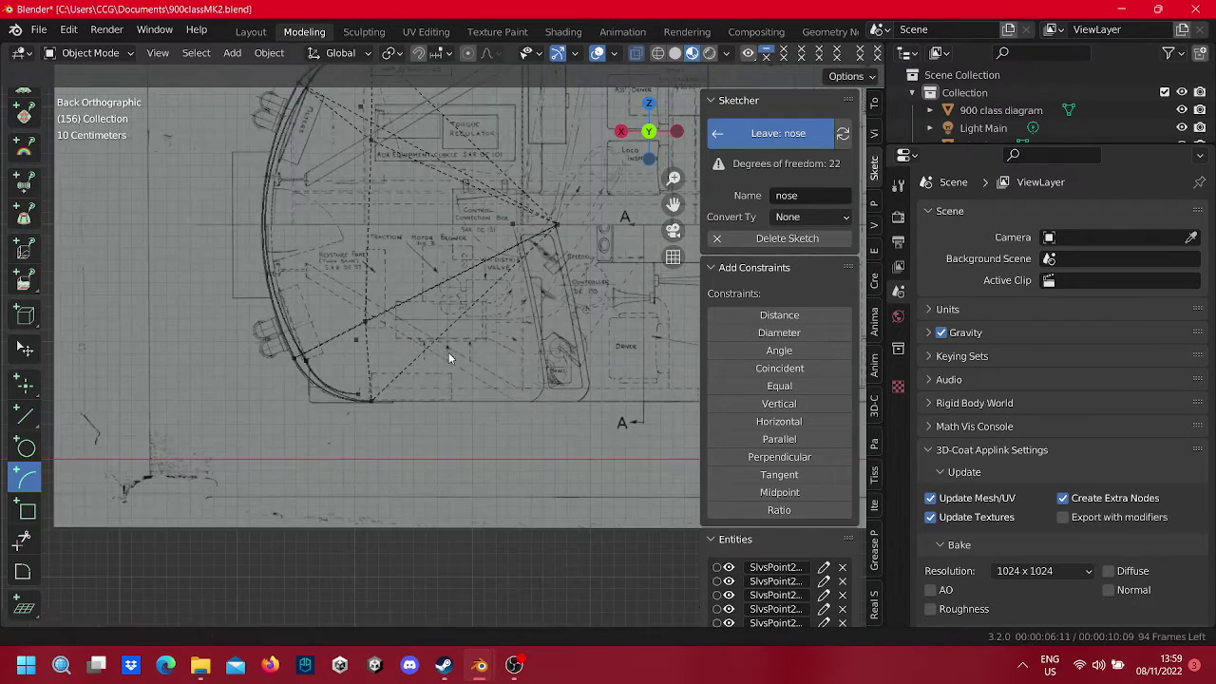
pyautogui.moveTo(448, 352)
pyautogui.keyDown('shift'); pyautogui.mouseDown(button='middle')
pyautogui.moveTo(354, 353)
pyautogui.moveTo(538, 385)
pyautogui.mouseUp(button='middle'); pyautogui.keyUp('shift')
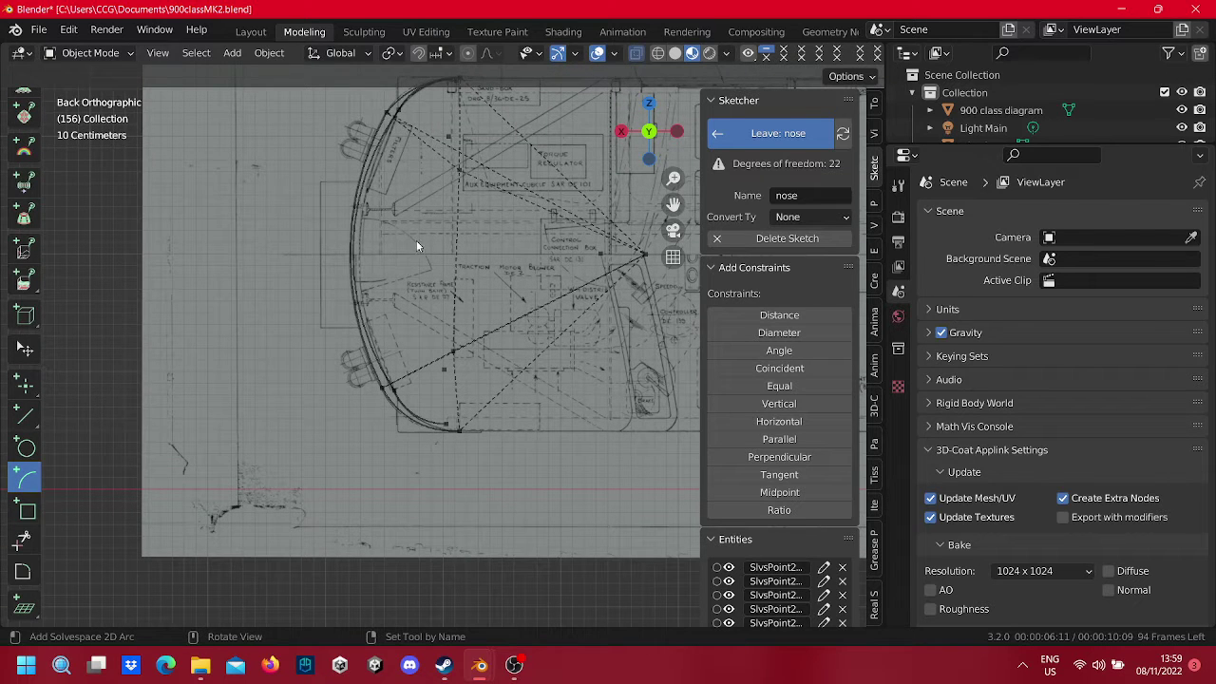
pyautogui.moveTo(416, 240)
pyautogui.keyDown('shift'); pyautogui.mouseDown(button='middle')
pyautogui.moveTo(407, 273)
pyautogui.moveTo(434, 298)
pyautogui.mouseUp(button='middle'); pyautogui.keyUp('shift')
pyautogui.keyDown('shift'); pyautogui.moveTo(440, 206); pyautogui.dragTo(413, 290, button='middle'); pyautogui.keyUp('shift')
pyautogui.scroll(1, 455, 272)
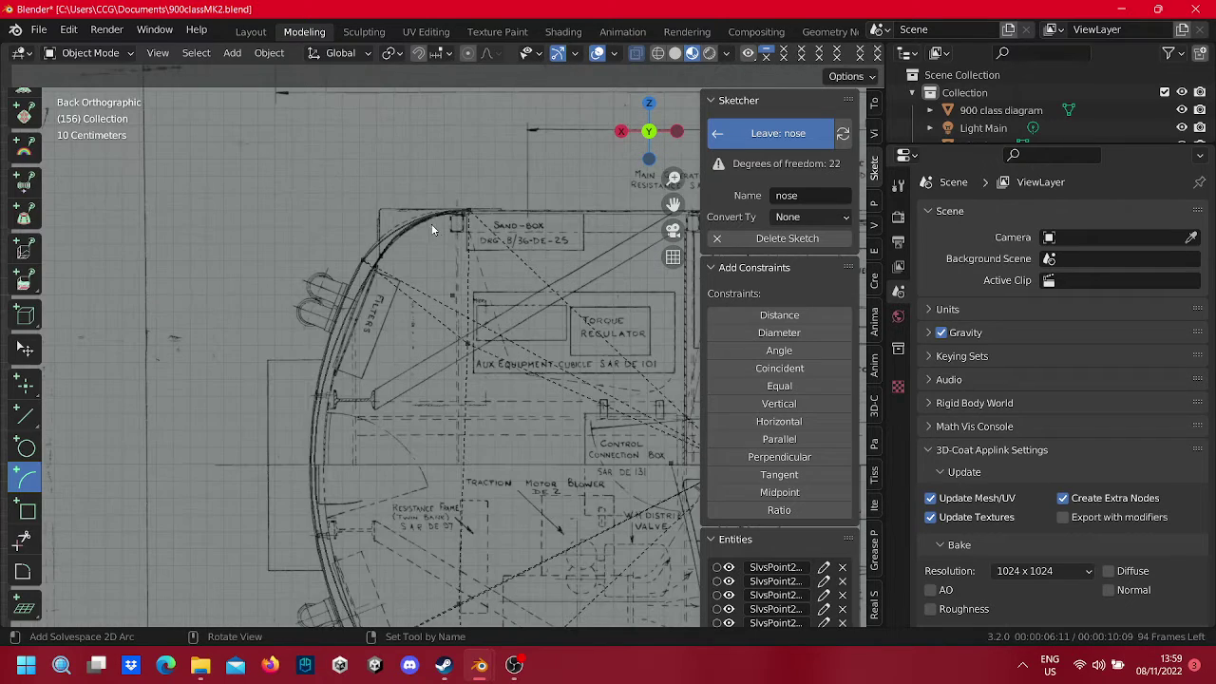
pyautogui.scroll(1, 432, 222)
pyautogui.moveTo(38, 364)
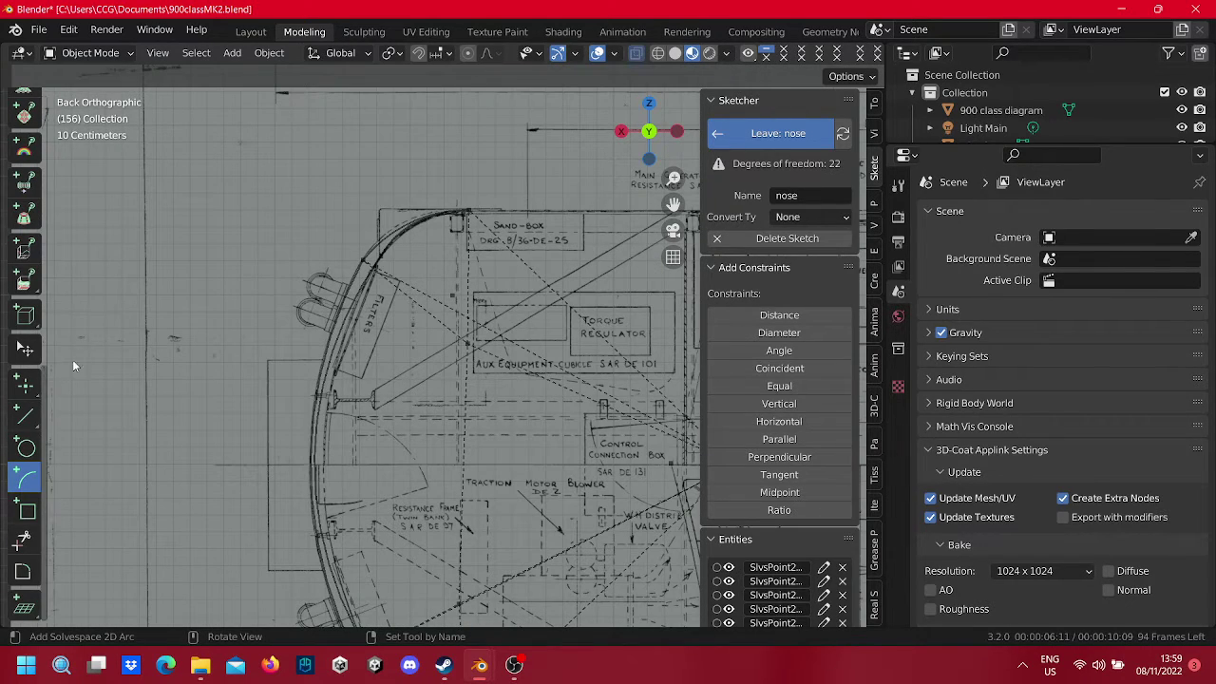
# Step: Draw lines from the upper arc's end through an inner point to an existing sketch point
pyautogui.click(28, 414)
pyautogui.scroll(1, 380, 360)
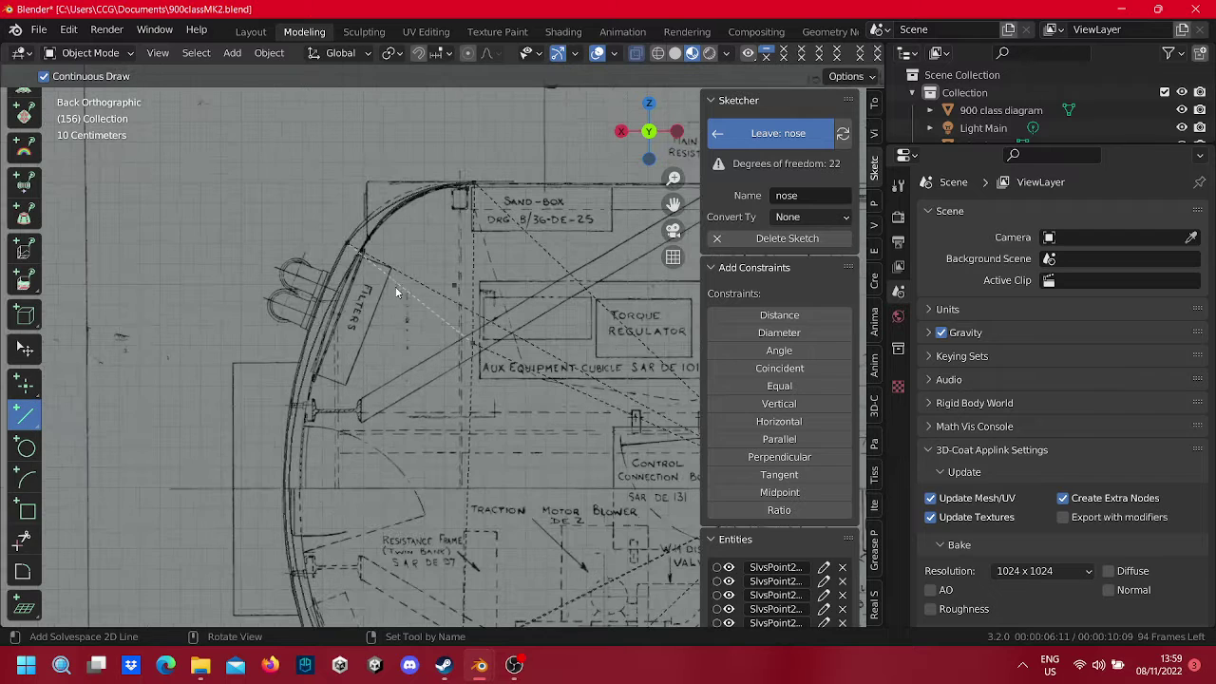
pyautogui.click(369, 243)
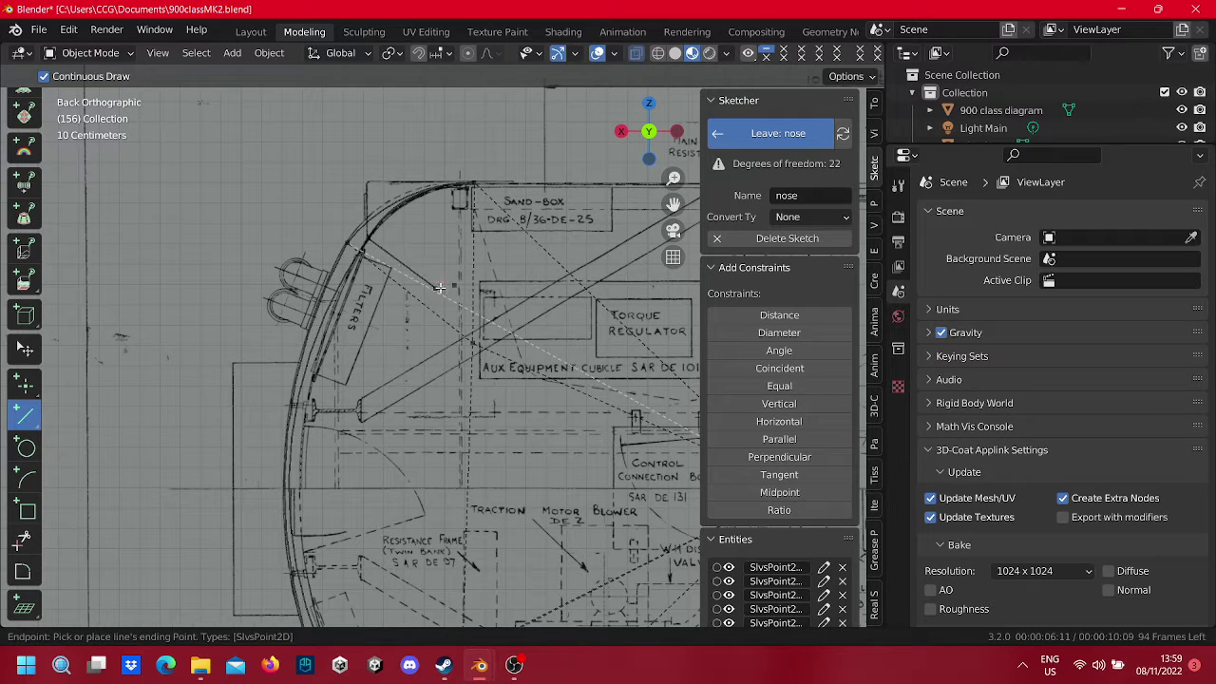
pyautogui.click(455, 287)
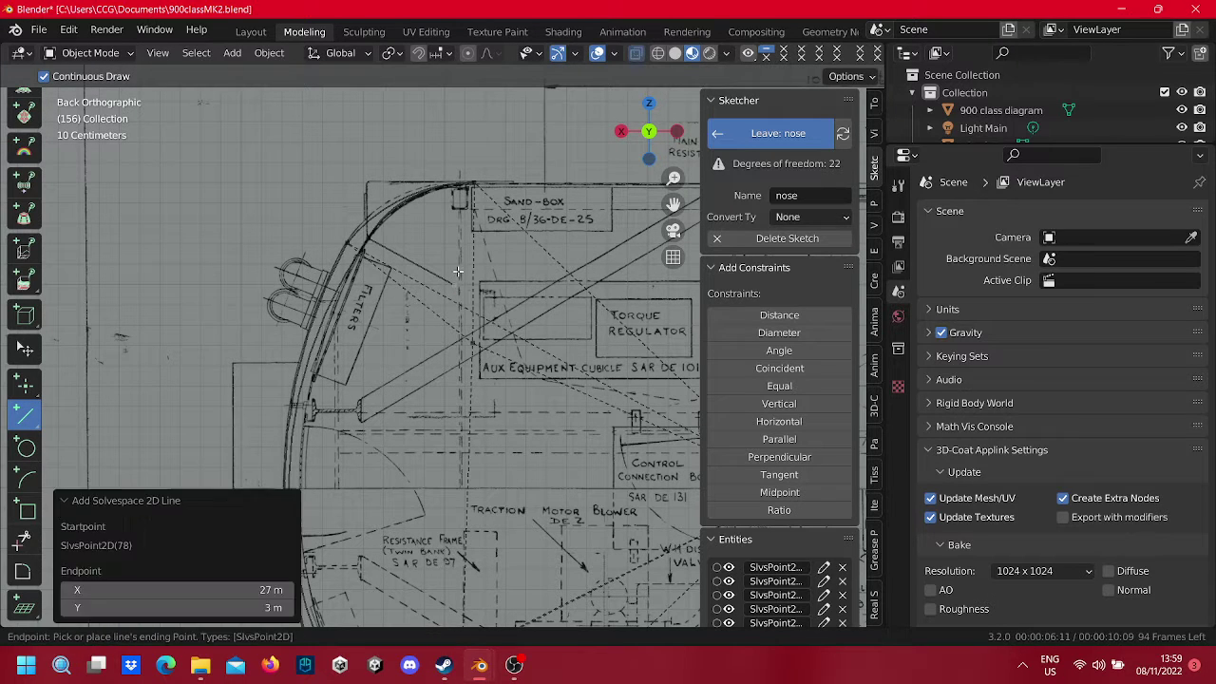
pyautogui.click(467, 194)
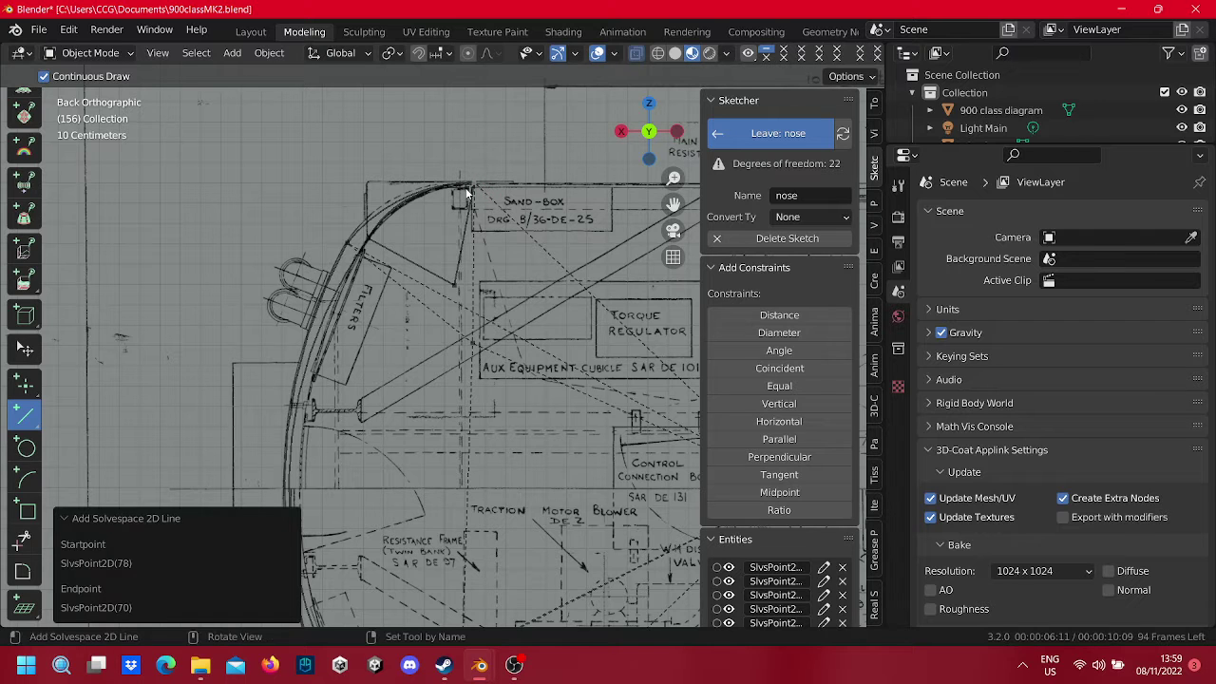
# Step: Run a line from the arc end across the diagram and down to the lower nose arc
pyautogui.click(373, 240)
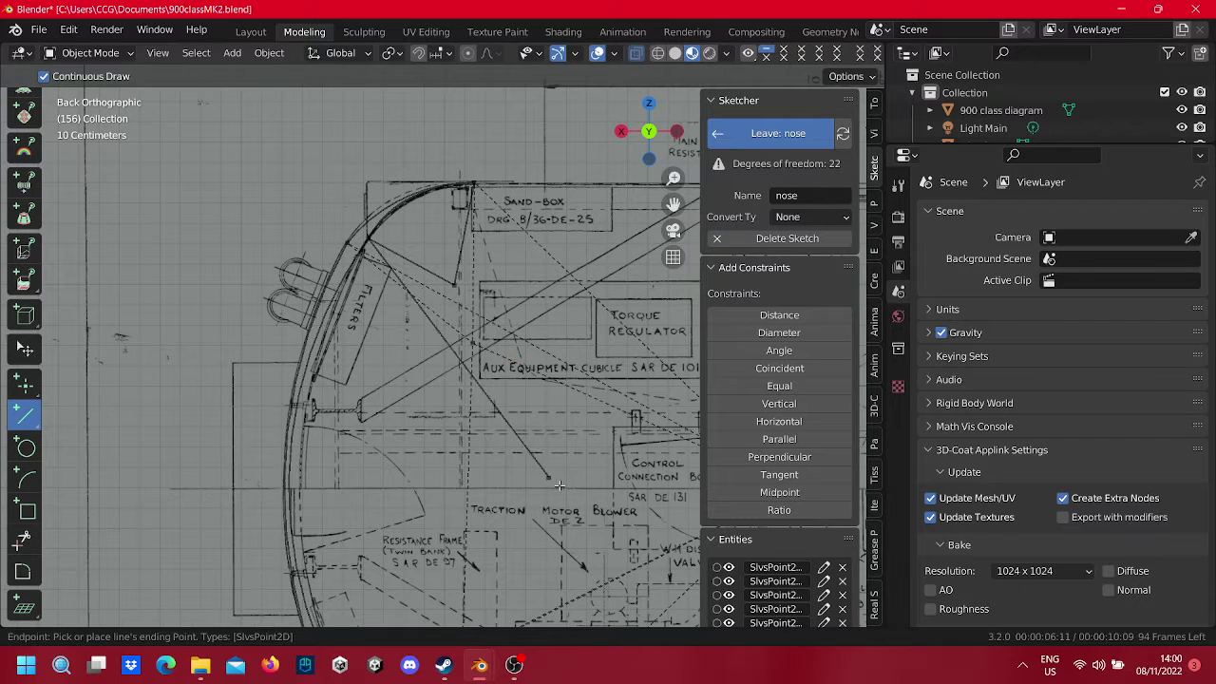
pyautogui.keyDown('shift'); pyautogui.moveTo(559, 485); pyautogui.dragTo(543, 355, button='middle'); pyautogui.keyUp('shift')
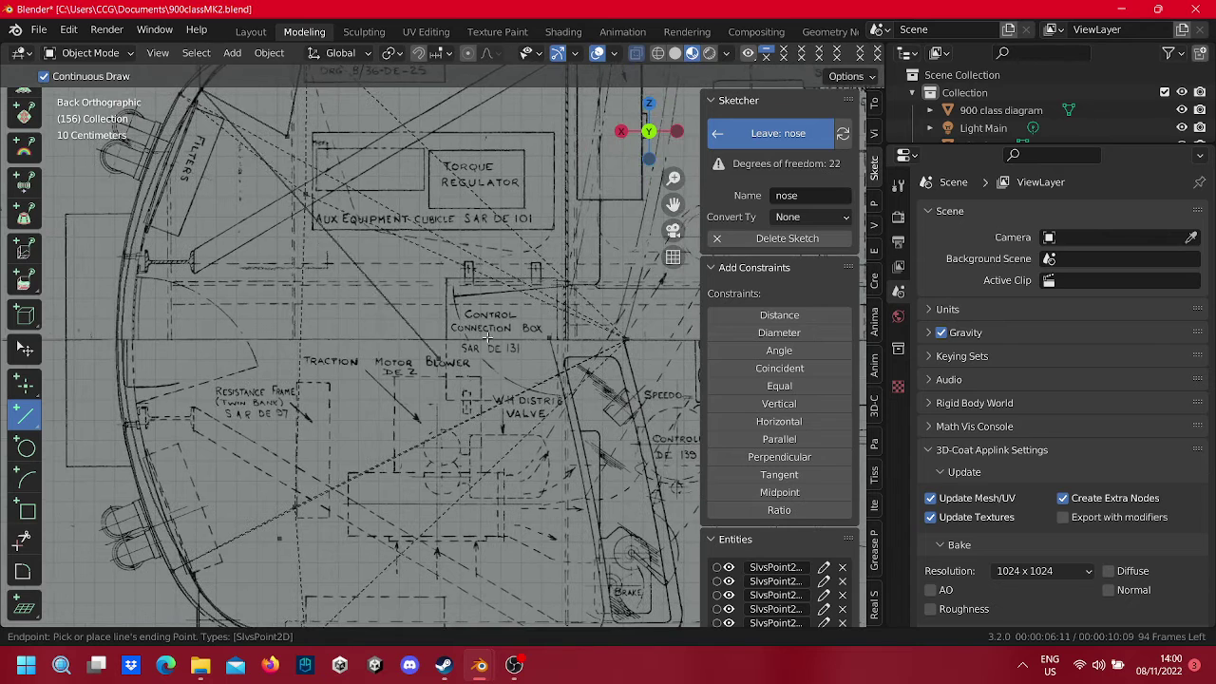
pyautogui.click(552, 338)
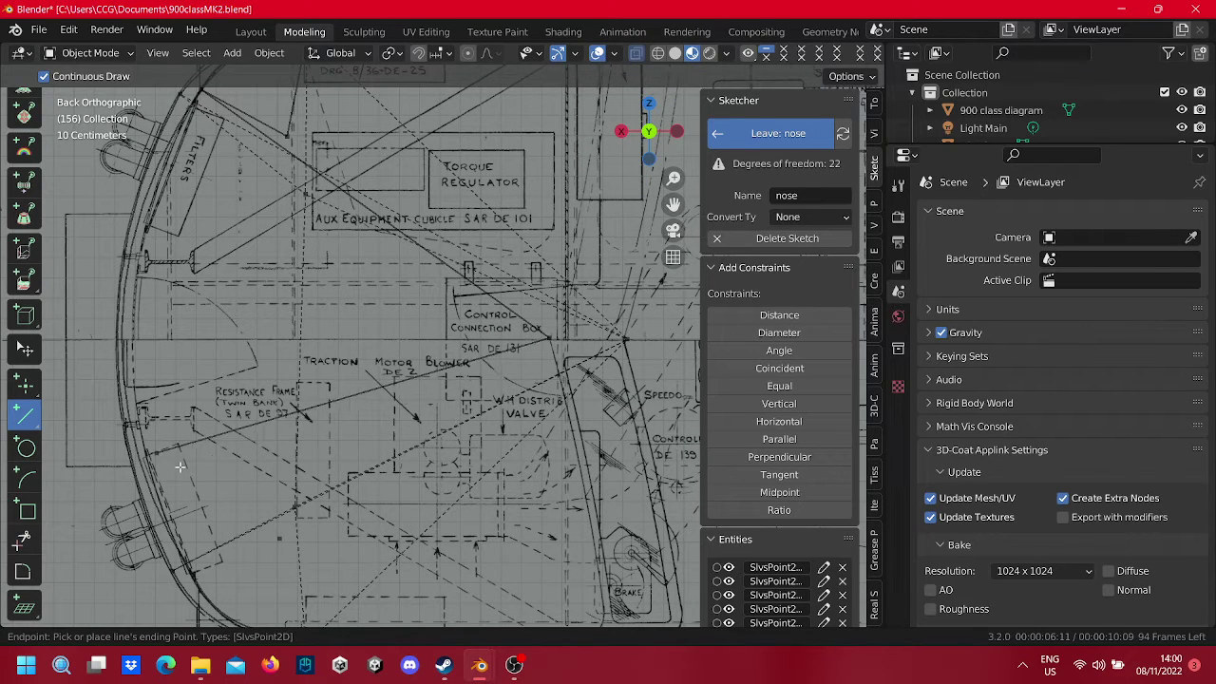
pyautogui.keyDown('shift'); pyautogui.moveTo(201, 488); pyautogui.dragTo(279, 414, button='middle'); pyautogui.keyUp('shift')
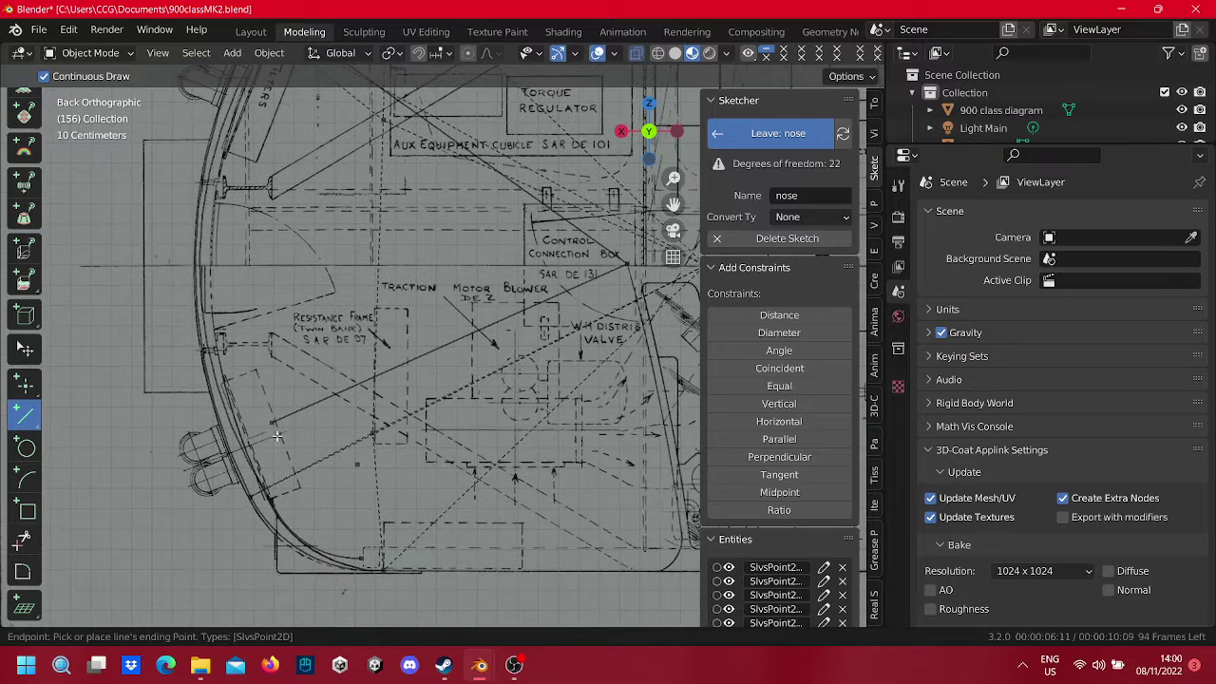
pyautogui.click(274, 495)
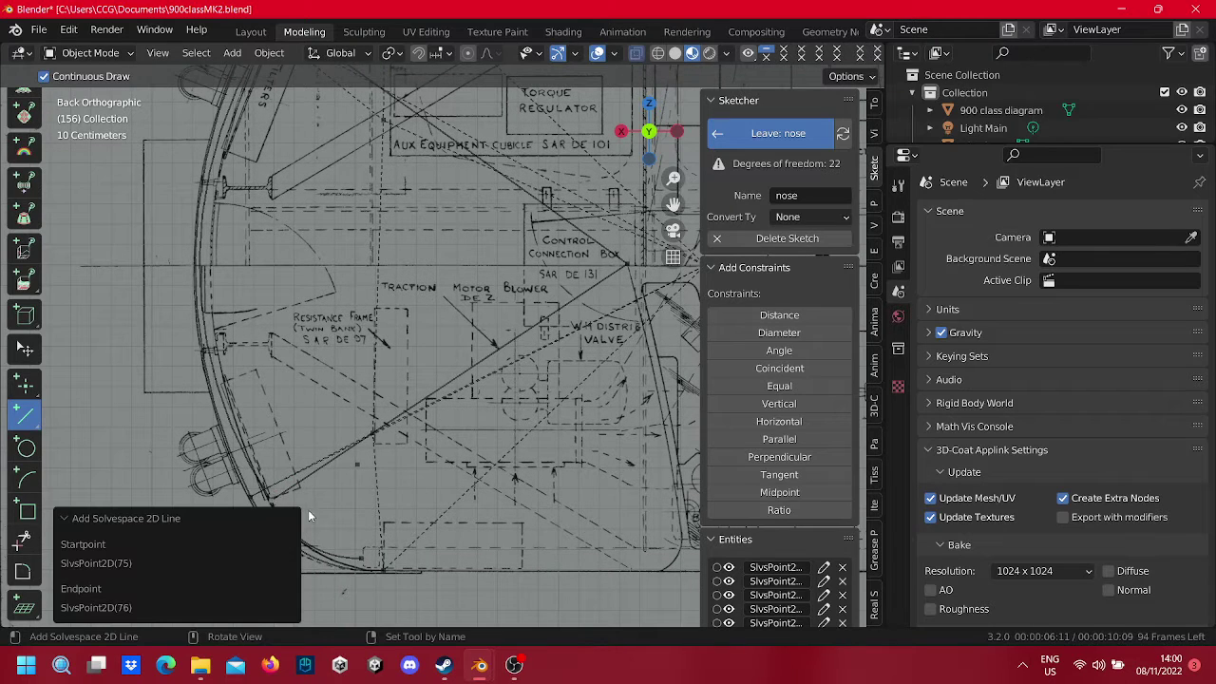
# Step: Add lines near the lower arc, ending on the point at the diagram's right
pyautogui.click(366, 464)
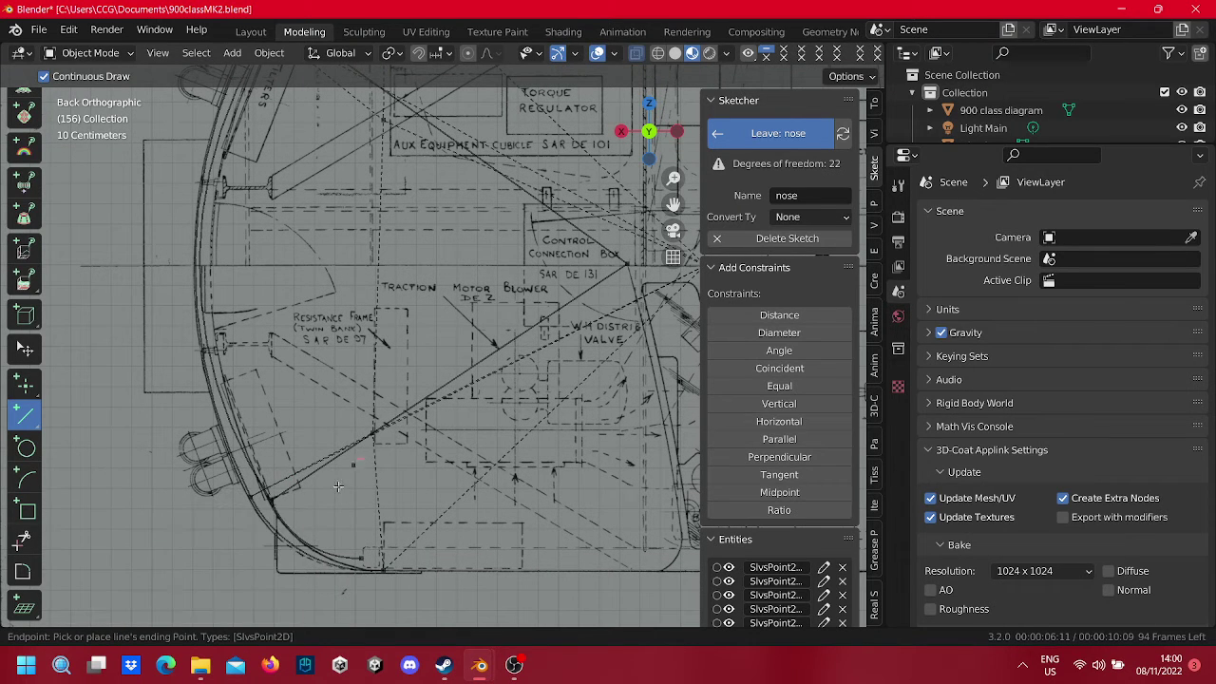
pyautogui.click(274, 504)
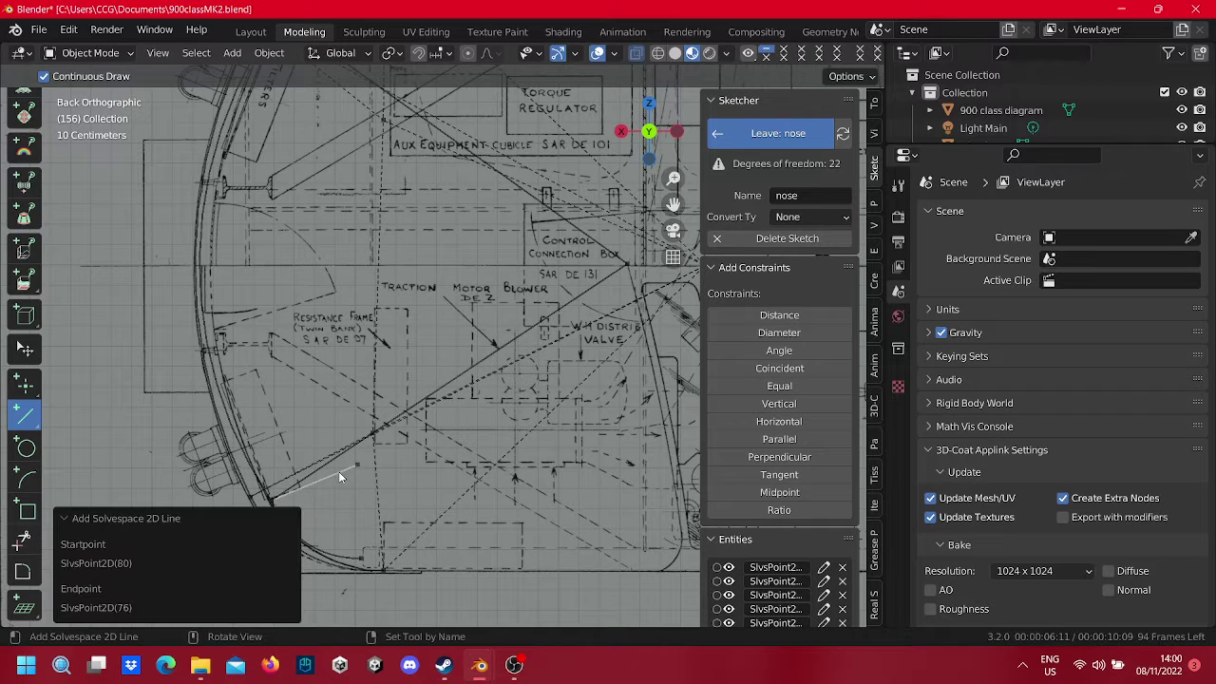
pyautogui.click(358, 476)
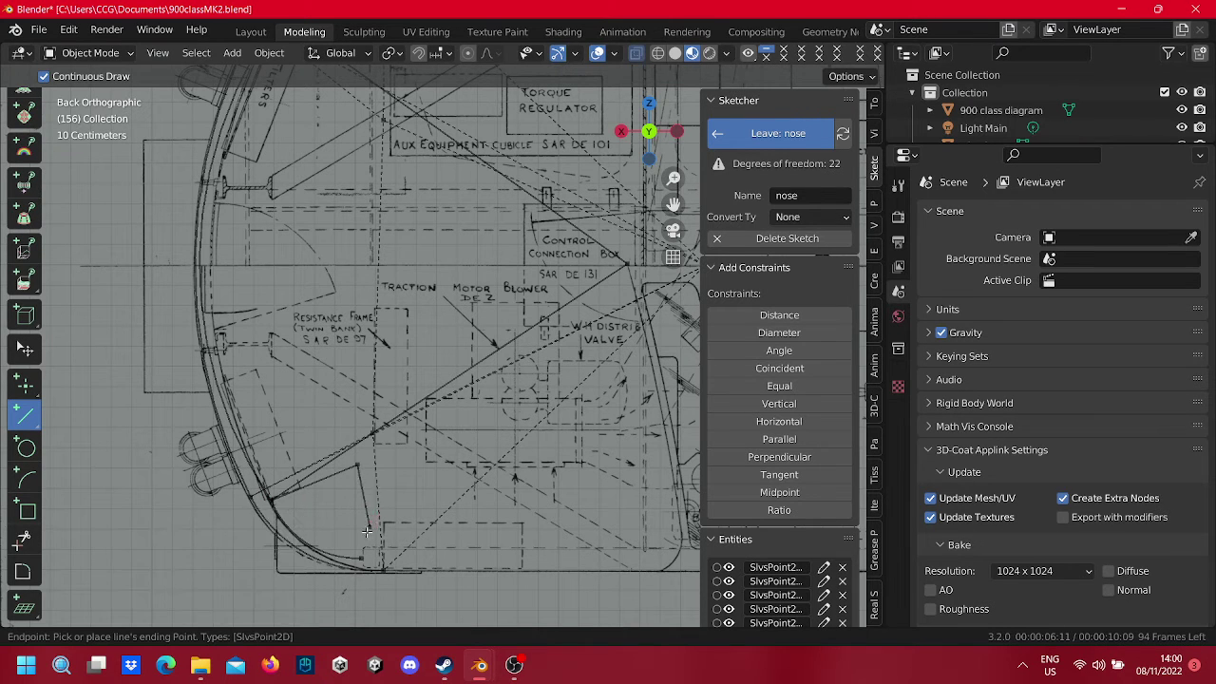
pyautogui.click(367, 562)
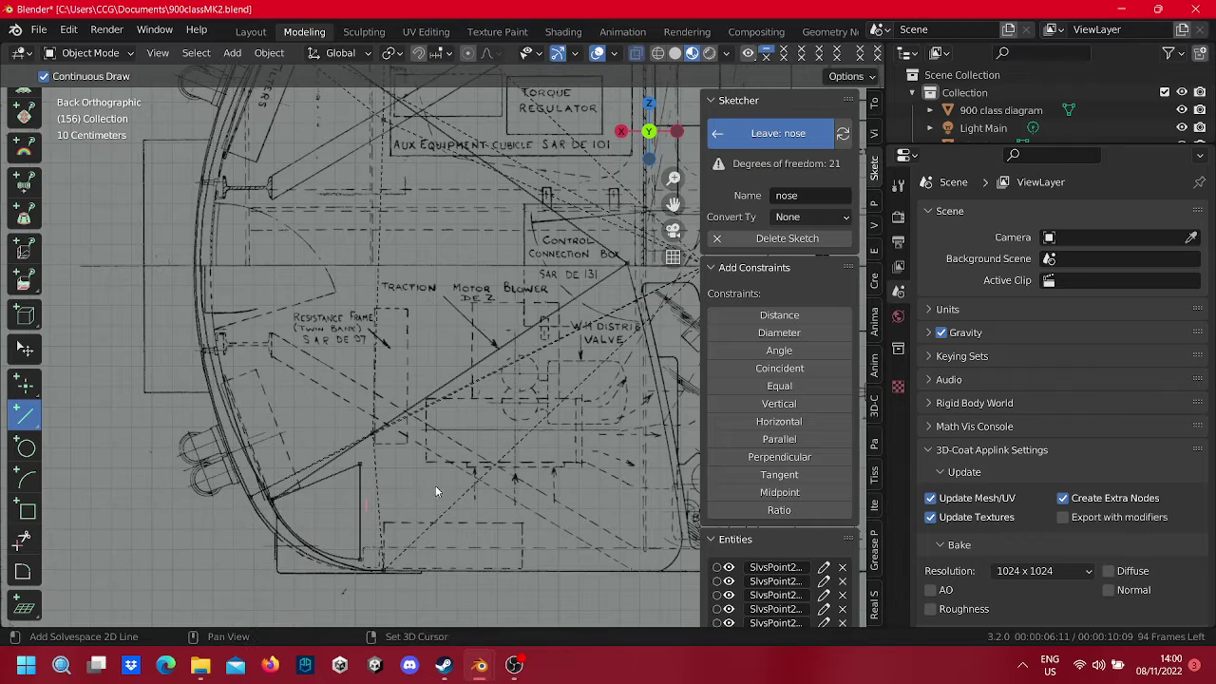
pyautogui.keyDown('shift'); pyautogui.moveTo(435, 486); pyautogui.dragTo(273, 540, button='middle'); pyautogui.keyUp('shift')
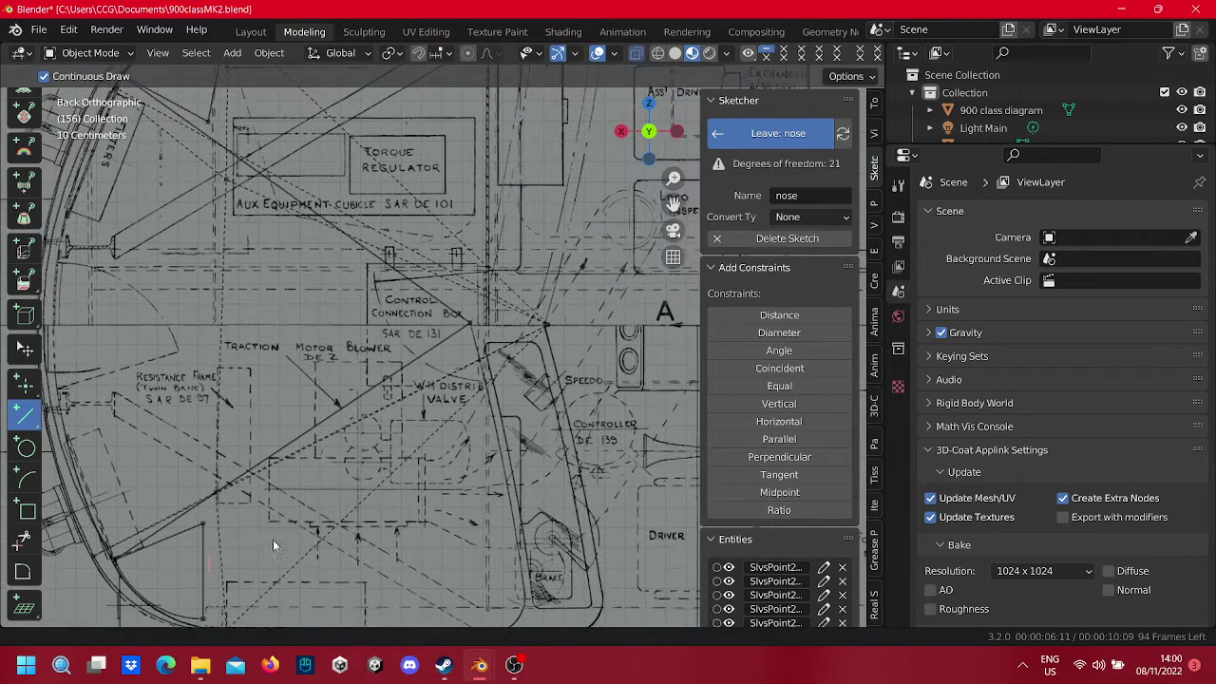
pyautogui.click(543, 324)
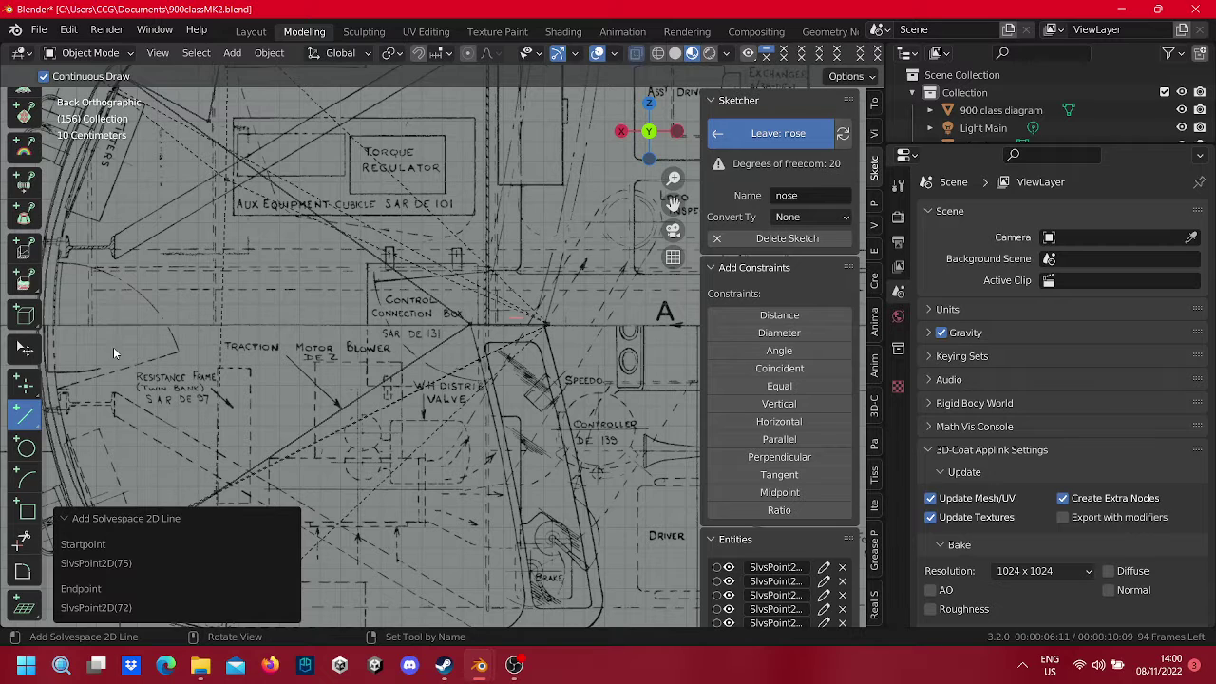
# Step: Mark the first two new lines in the nose sketch as construction geometry
pyautogui.press('Escape')
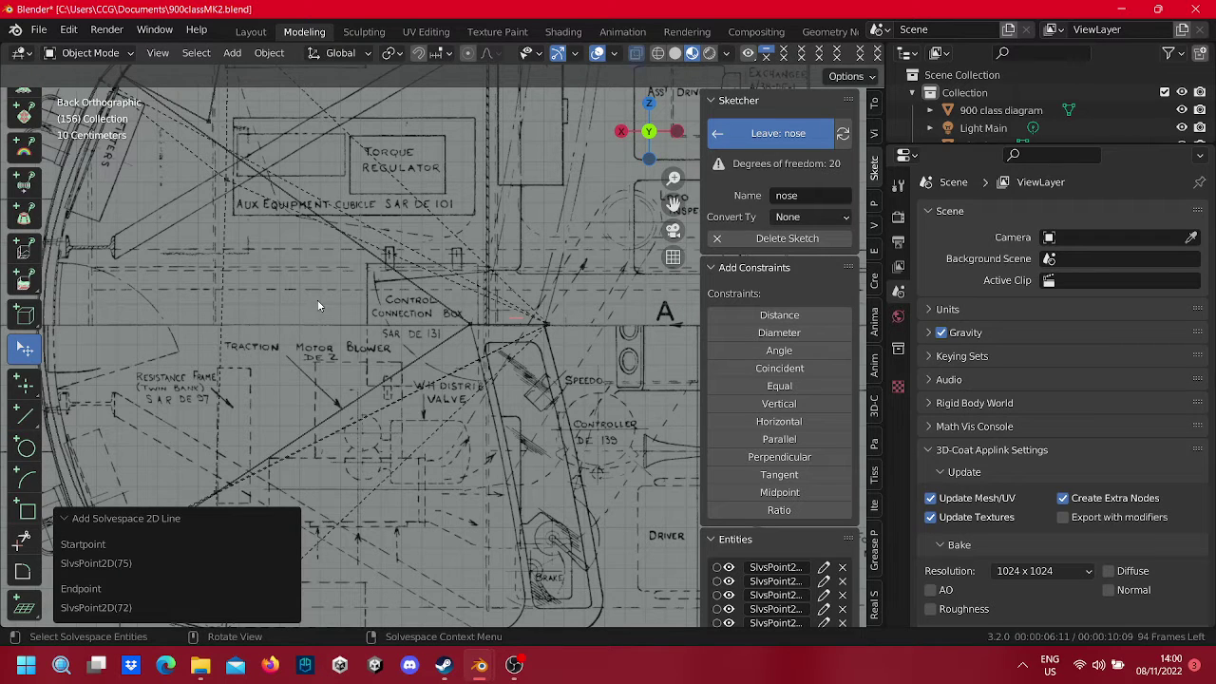
pyautogui.rightClick(480, 328)
pyautogui.click(482, 330)
pyautogui.rightClick(435, 294)
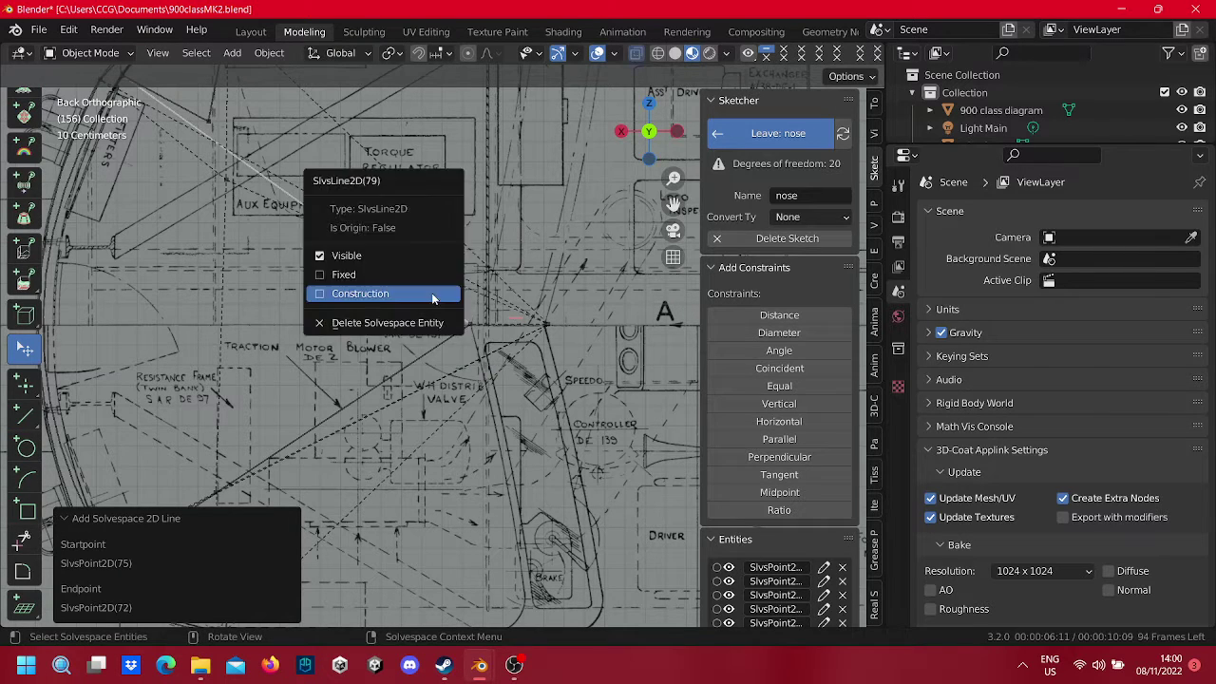
pyautogui.click(439, 302)
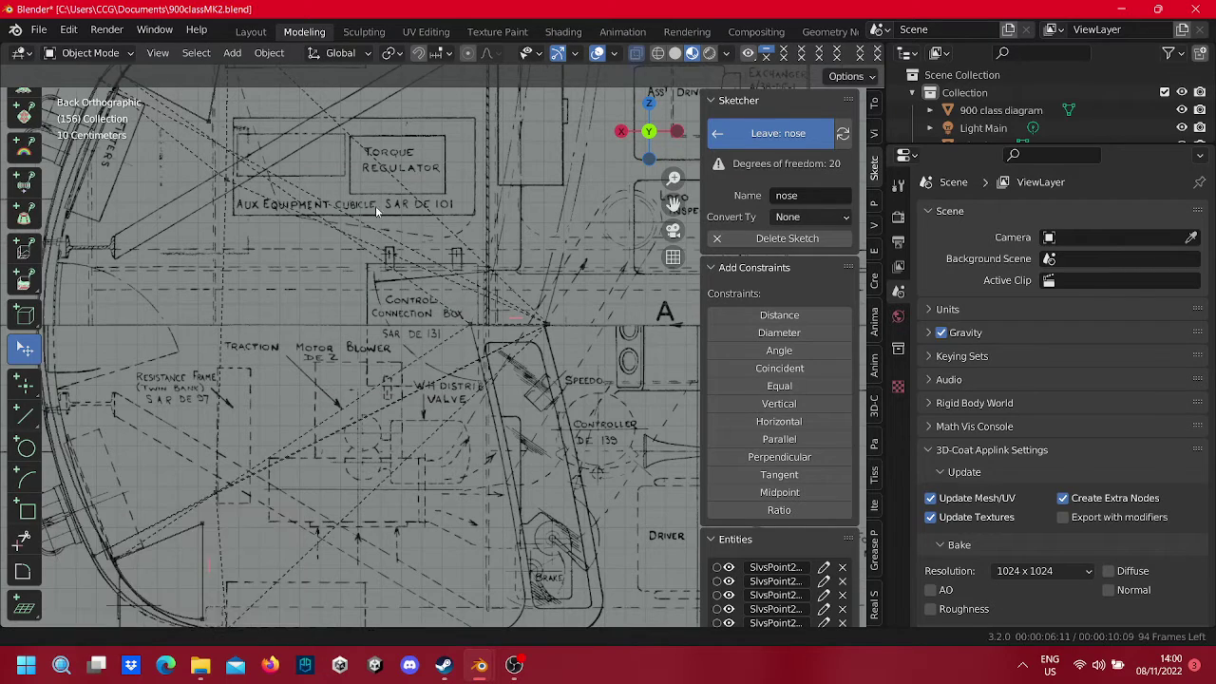
# Step: Make the line near the nose top and another lower line construction geometry
pyautogui.keyDown('shift'); pyautogui.moveTo(376, 206); pyautogui.dragTo(460, 298, button='middle'); pyautogui.keyUp('shift')
pyautogui.keyDown('shift'); pyautogui.moveTo(315, 238); pyautogui.dragTo(410, 310, button='middle'); pyautogui.keyUp('shift')
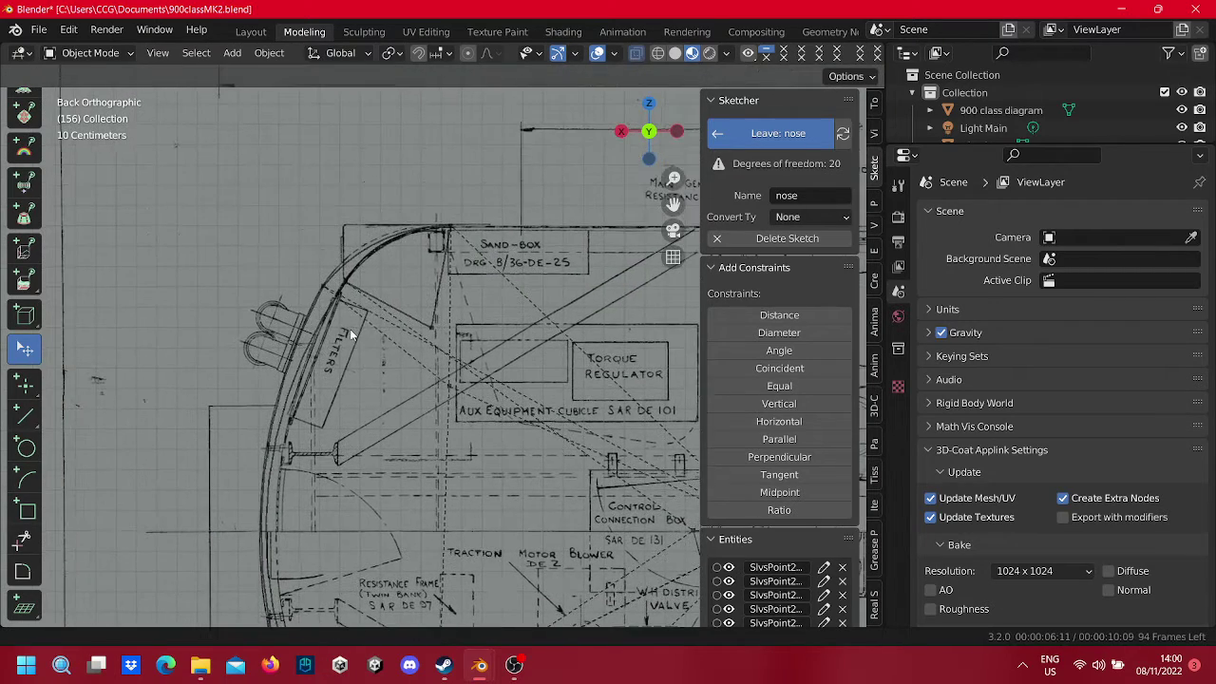
pyautogui.rightClick(410, 310)
pyautogui.click(412, 312)
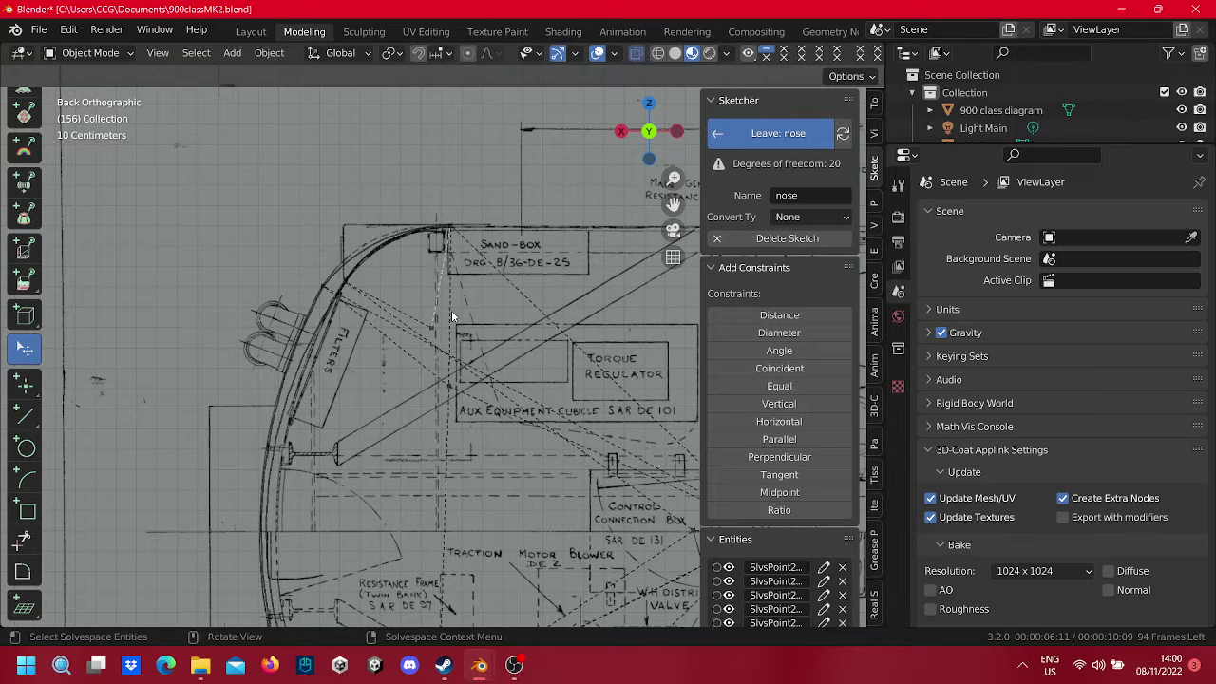
pyautogui.scroll(-2, 452, 314)
pyautogui.keyDown('shift'); pyautogui.scroll(-4, 457, 332); pyautogui.keyUp('shift')
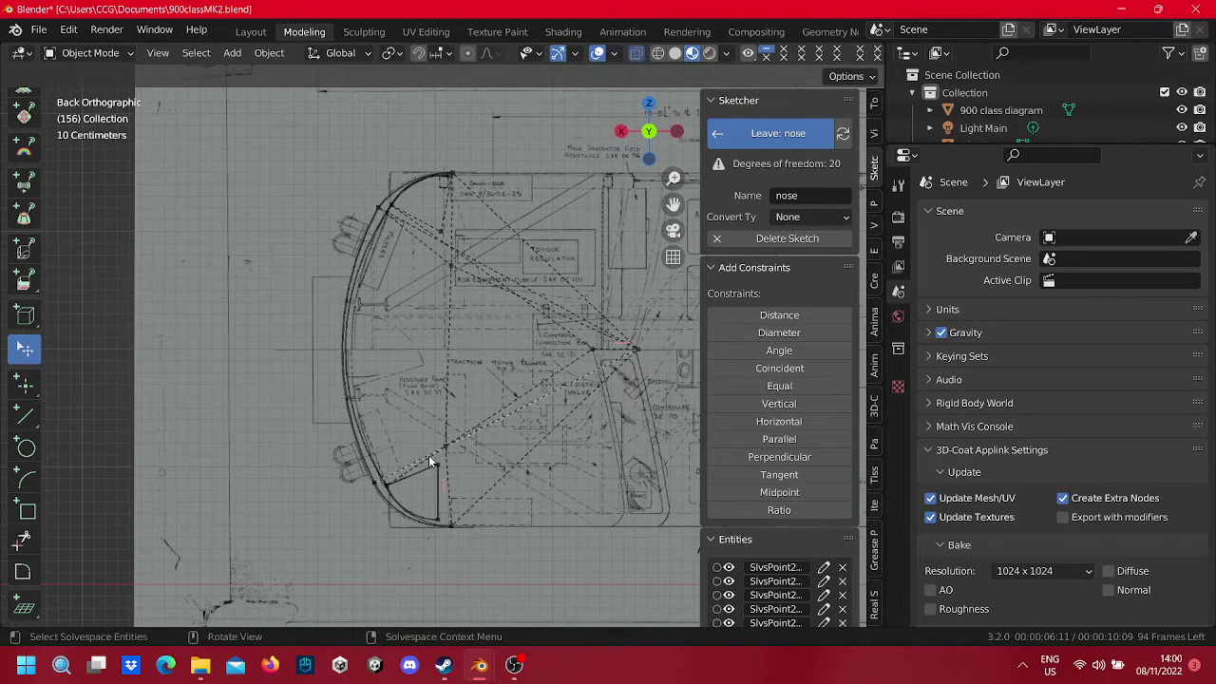
pyautogui.rightClick(423, 473)
pyautogui.click(425, 477)
# Step: Turn the remaining solid line into a dashed construction line
pyautogui.rightClick(434, 489)
pyautogui.rightClick(438, 507)
pyautogui.click(439, 507)
pyautogui.scroll(2, 448, 487)
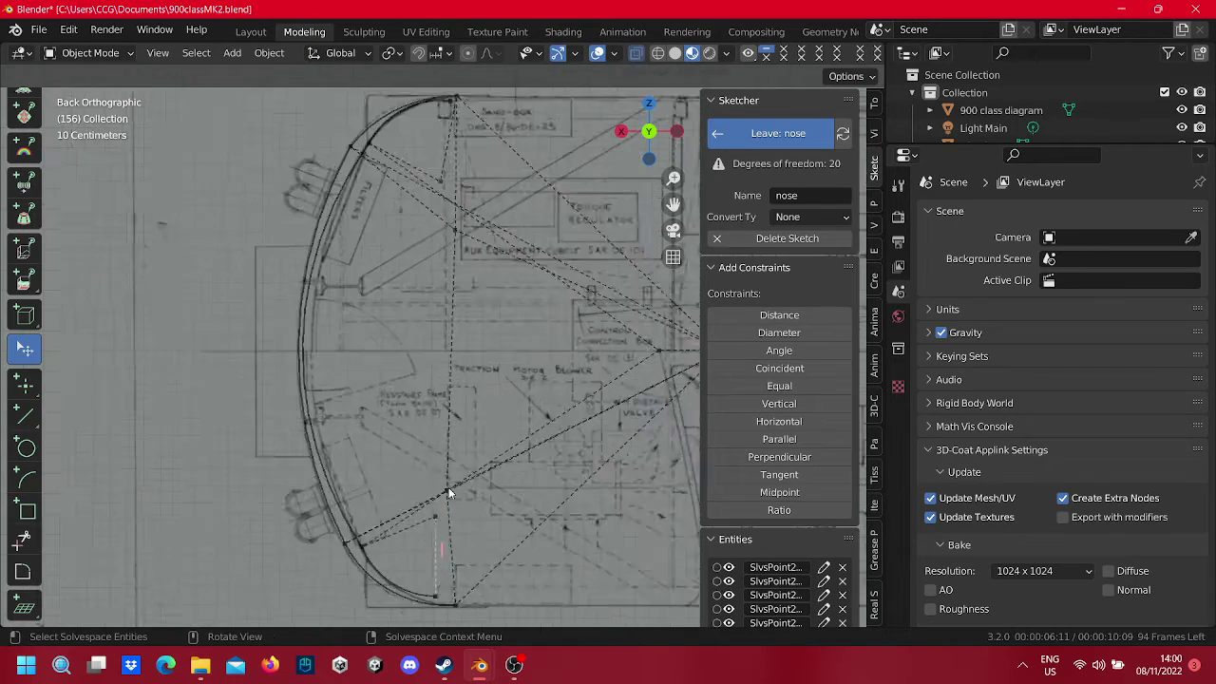
pyautogui.scroll(2, 428, 428)
pyautogui.scroll(2, 397, 356)
pyautogui.scroll(2, 397, 355)
# Step: Shift the vertical construction line right and draw a line between two sketch points
pyautogui.scroll(1, 395, 328)
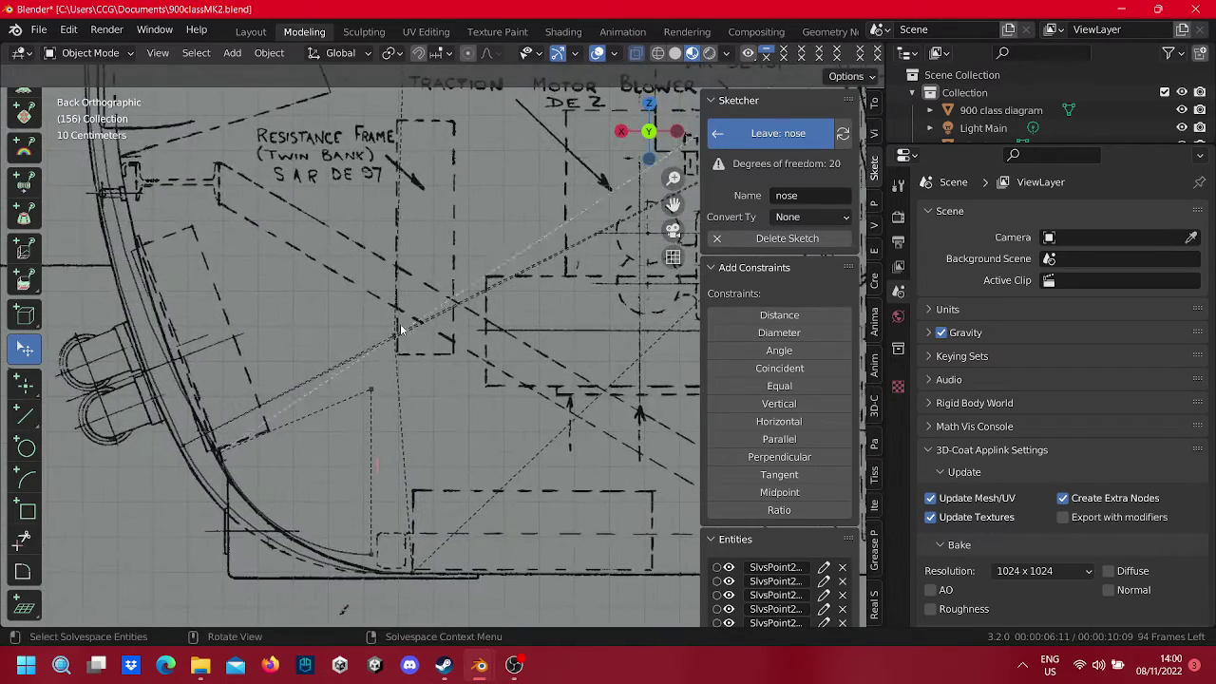
pyautogui.moveTo(404, 339)
pyautogui.mouseDown()
pyautogui.moveTo(423, 333)
pyautogui.moveTo(424, 288)
pyautogui.moveTo(384, 409)
pyautogui.moveTo(380, 348)
pyautogui.moveTo(391, 348)
pyautogui.mouseUp()
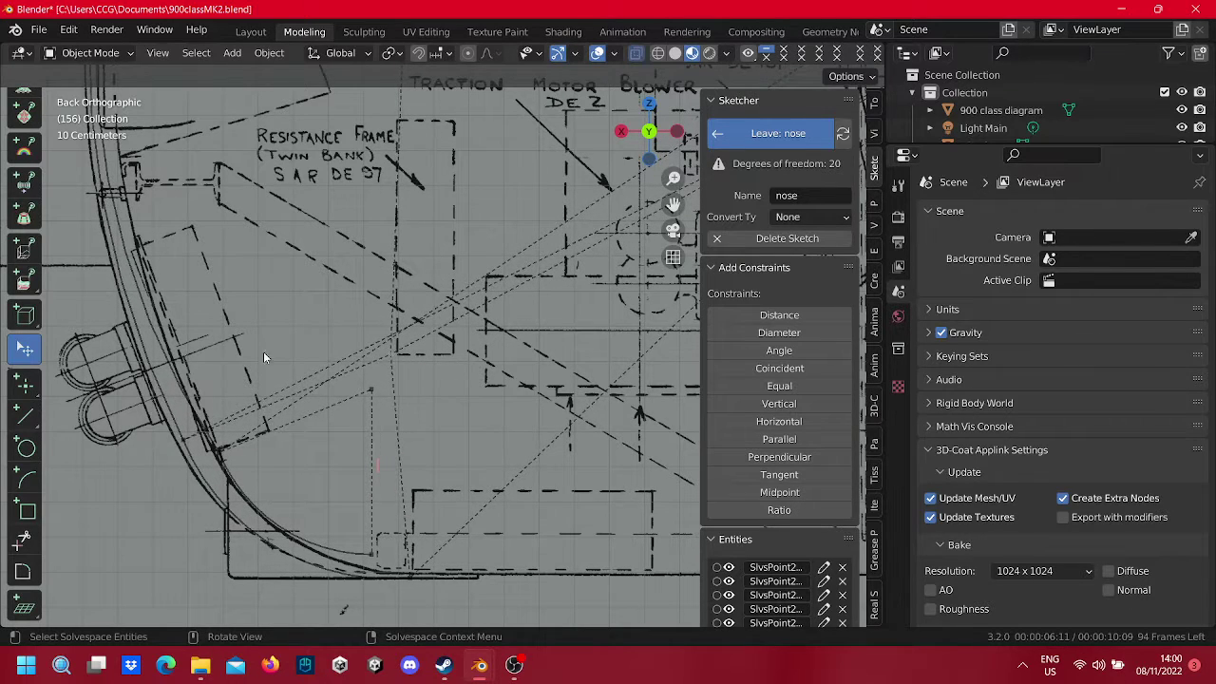
pyautogui.click(25, 410)
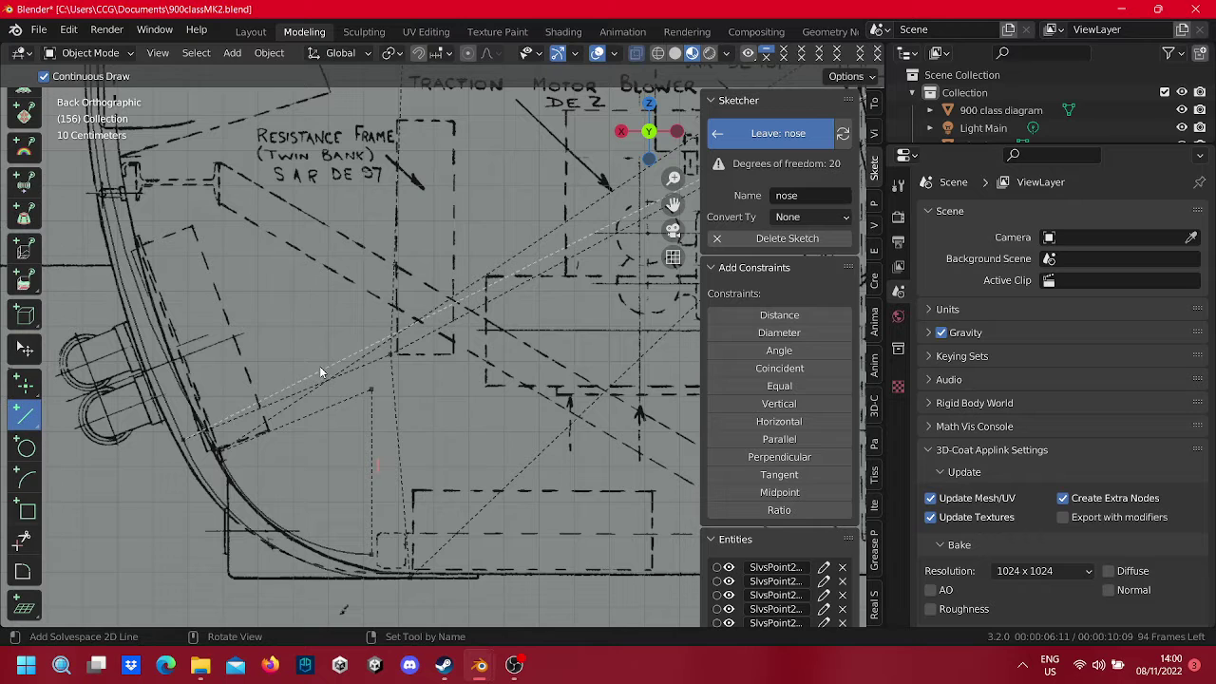
pyautogui.click(389, 354)
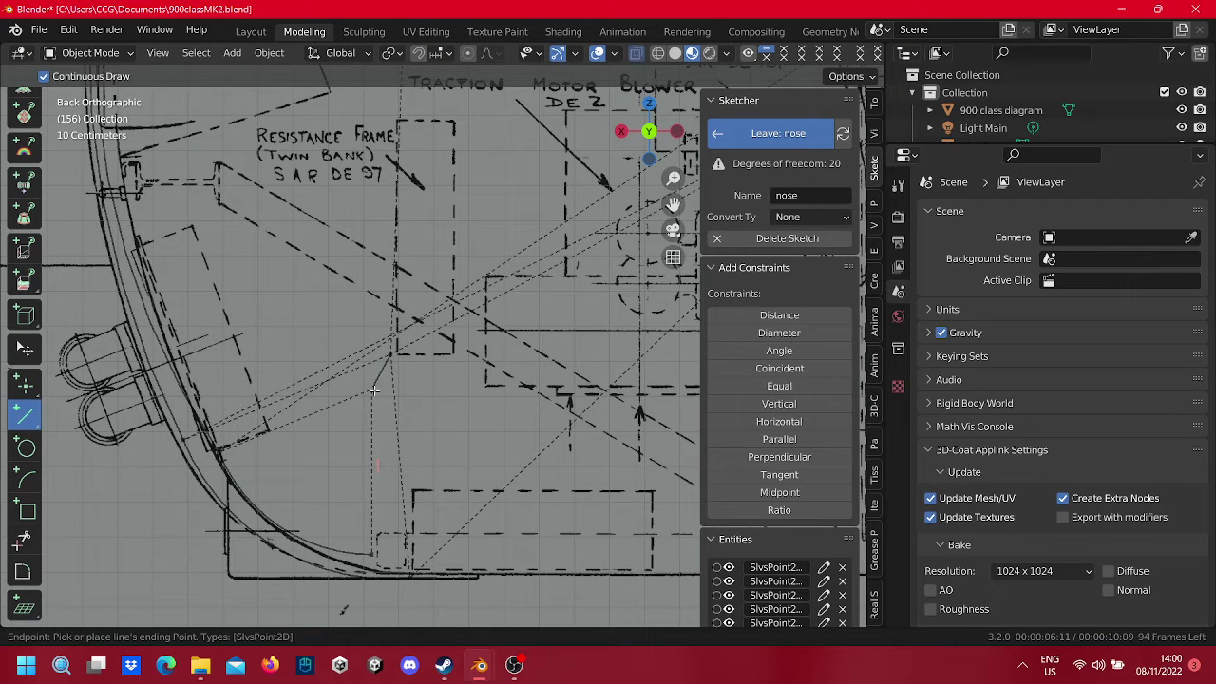
pyautogui.click(374, 390)
# Step: Draw a second line from a lower arc point up to the upper junction
pyautogui.moveTo(183, 354)
pyautogui.keyDown('shift'); pyautogui.mouseDown(button='middle')
pyautogui.moveTo(353, 428)
pyautogui.moveTo(406, 479)
pyautogui.moveTo(432, 475)
pyautogui.moveTo(338, 577)
pyautogui.mouseUp(button='middle'); pyautogui.keyUp('shift')
pyautogui.scroll(-2, 371, 432)
pyautogui.scroll(-2, 393, 433)
pyautogui.scroll(3, 377, 487)
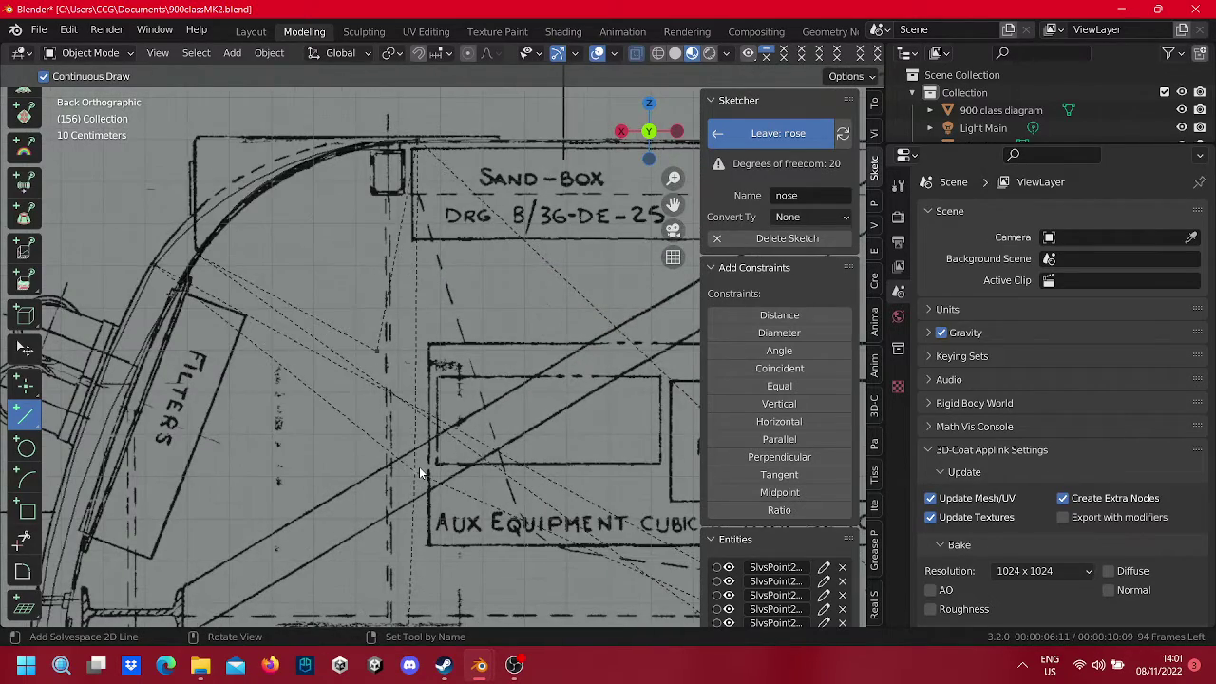
pyautogui.click(419, 469)
pyautogui.click(380, 361)
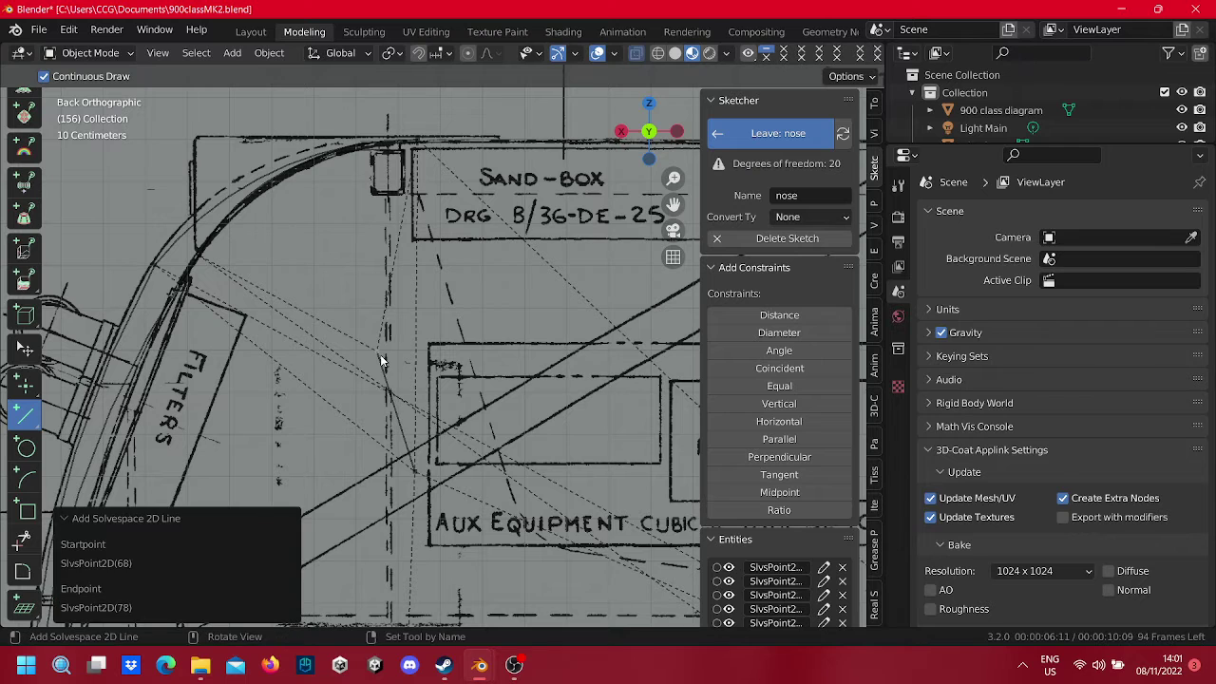
pyautogui.scroll(-2, 399, 371)
pyautogui.scroll(2, 423, 398)
# Step: Return to the Select tool and pan down to the bottom of the nose arc
pyautogui.click(25, 349)
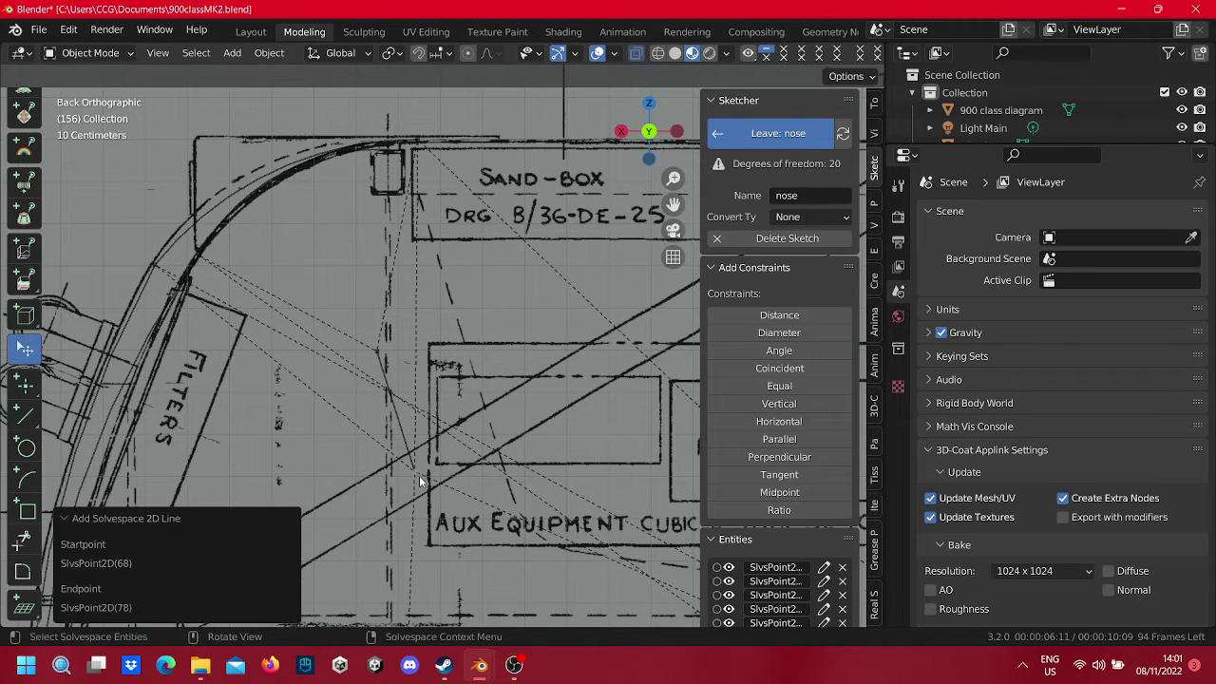
pyautogui.rightClick(407, 444)
pyautogui.click(406, 432)
pyautogui.scroll(-2, 409, 429)
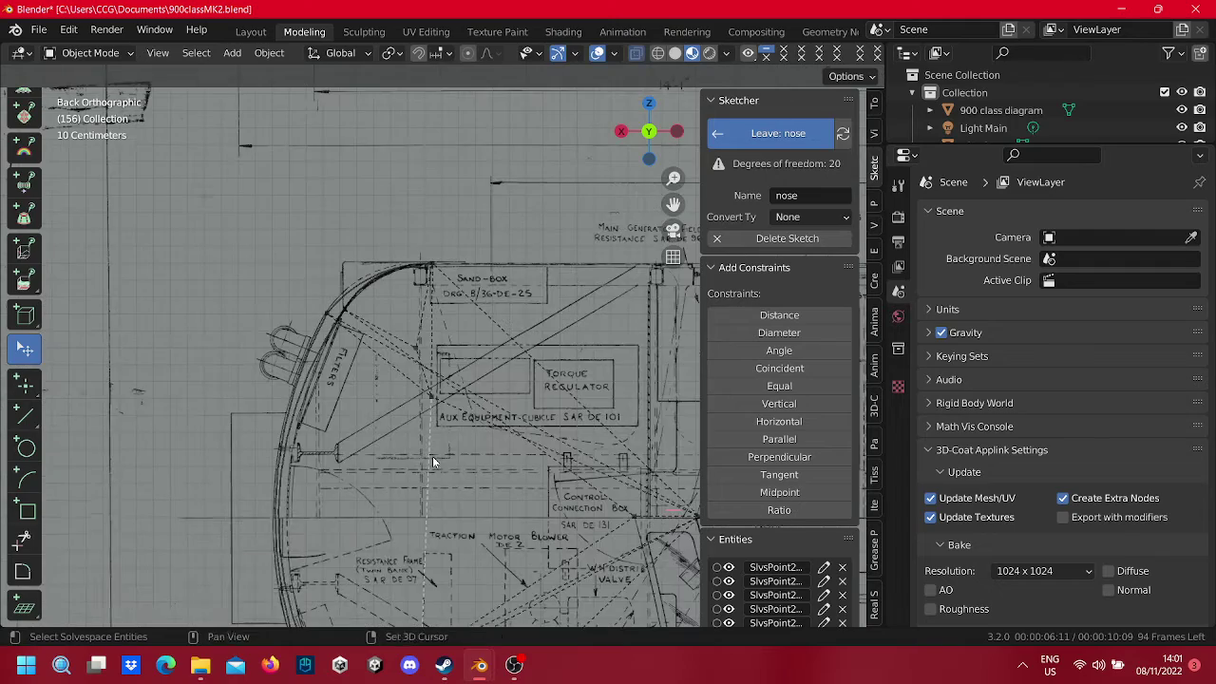
pyautogui.scroll(-3, 432, 456)
pyautogui.scroll(1, 427, 479)
pyautogui.scroll(2, 408, 409)
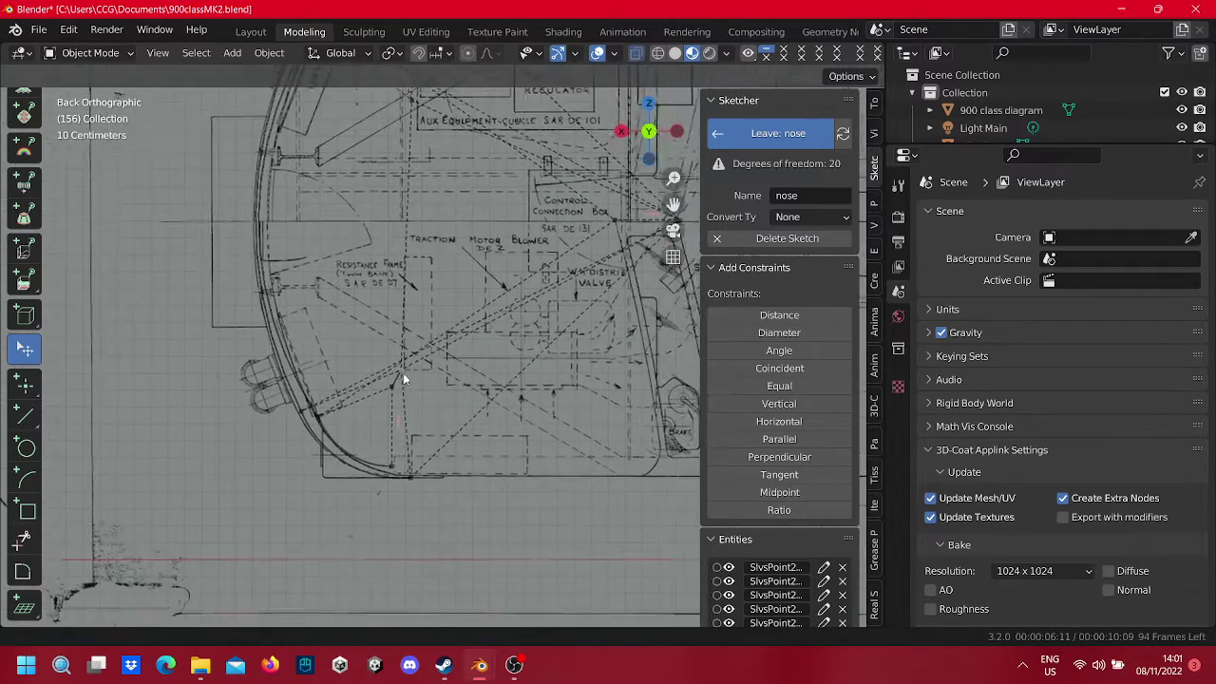
pyautogui.scroll(1, 403, 375)
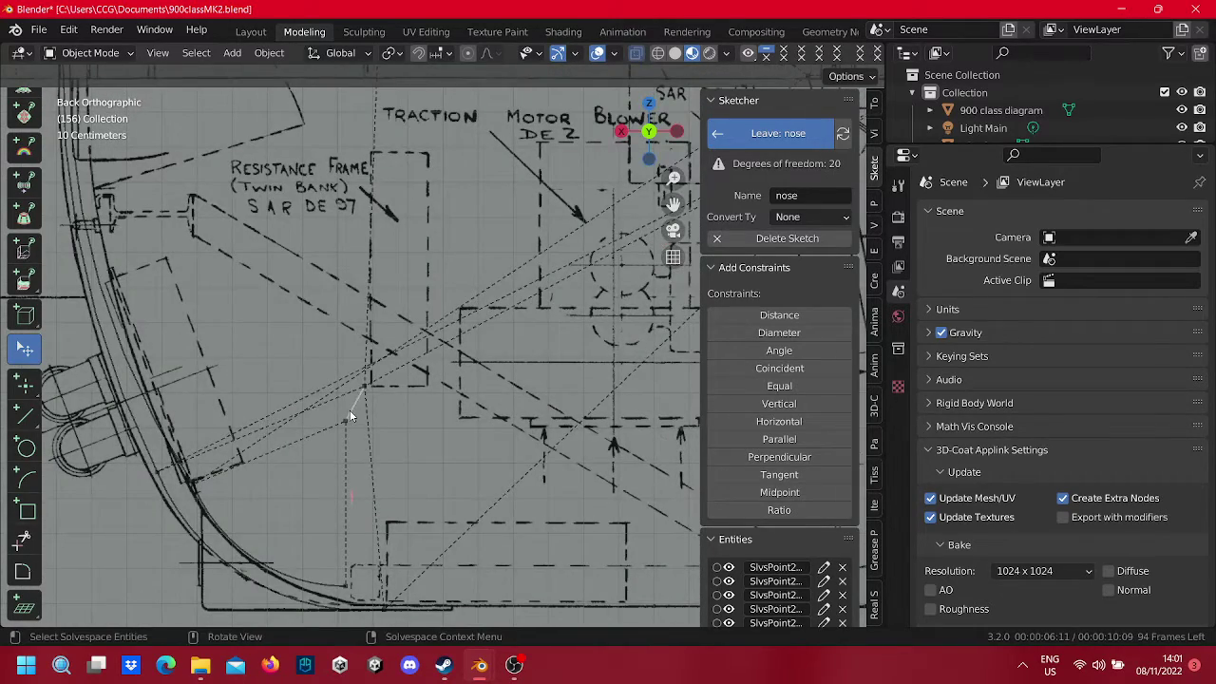
pyautogui.keyDown('shift'); pyautogui.moveTo(395, 271); pyautogui.dragTo(465, 454, button='middle'); pyautogui.keyUp('shift')
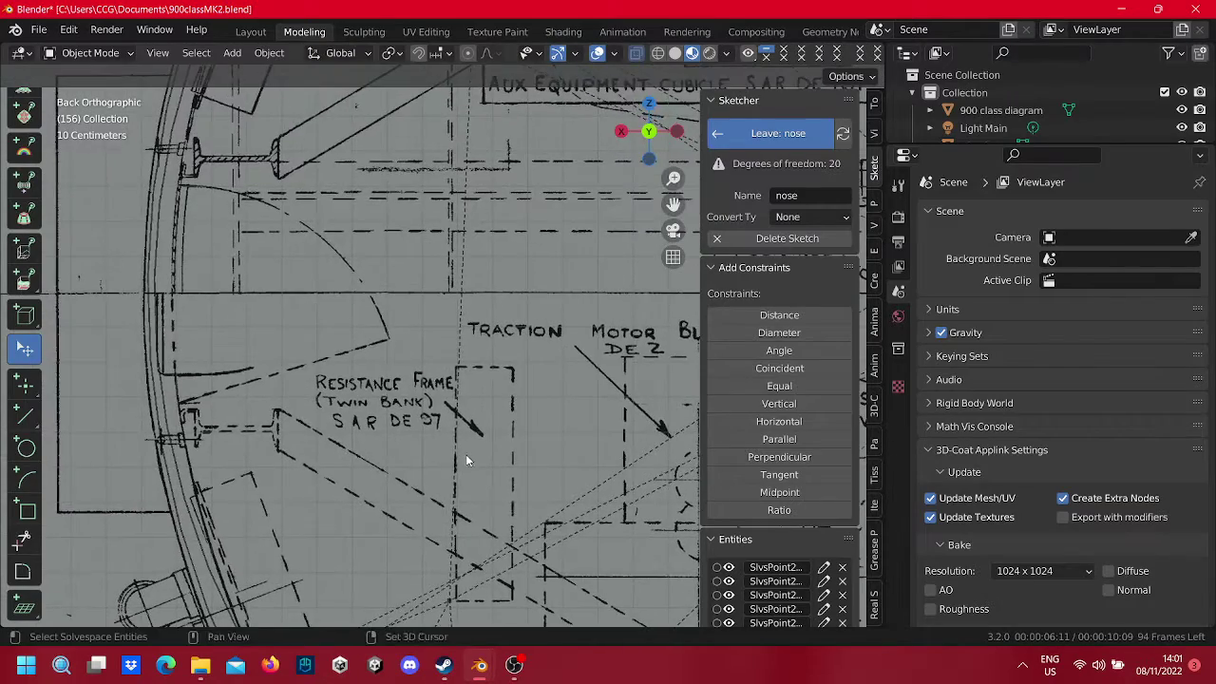
pyautogui.scroll(-4, 414, 372)
pyautogui.keyDown('shift'); pyautogui.moveTo(414, 372); pyautogui.dragTo(428, 241, button='middle'); pyautogui.keyUp('shift')
# Step: Drag the arc's lower endpoint up and right, then left onto the diagram outline
pyautogui.scroll(3, 424, 317)
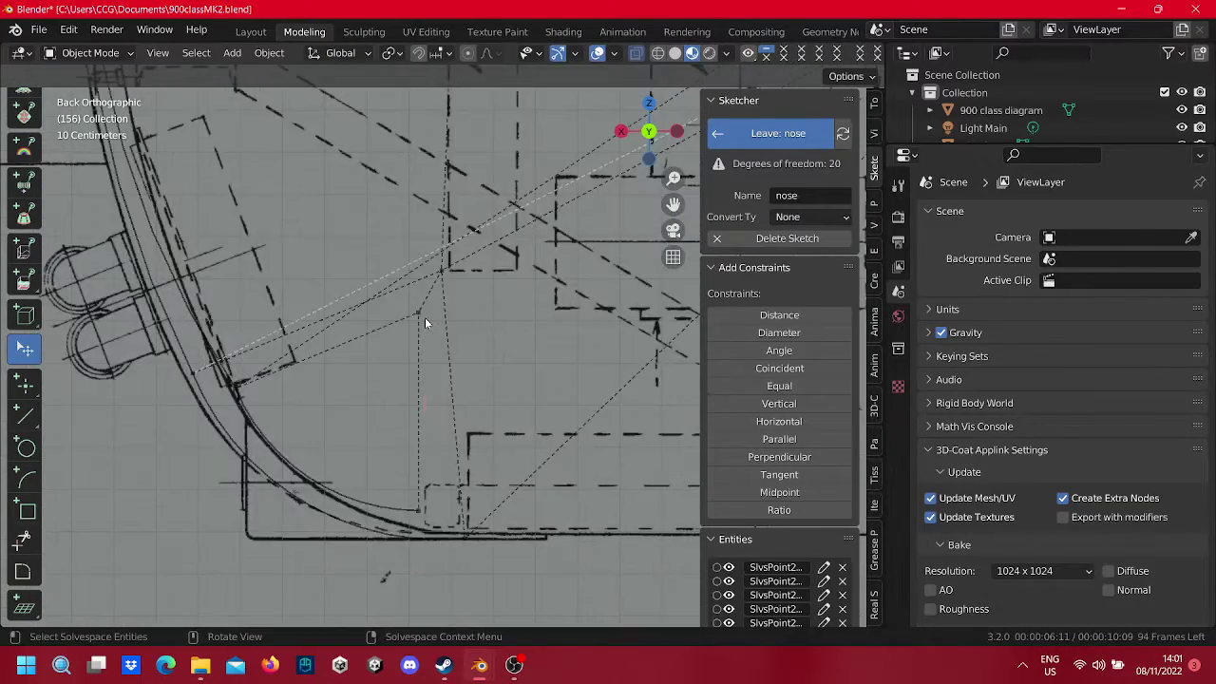
pyautogui.scroll(2, 428, 346)
pyautogui.scroll(2, 409, 375)
pyautogui.keyDown('shift'); pyautogui.moveTo(453, 310); pyautogui.dragTo(443, 264, button='middle'); pyautogui.keyUp('shift')
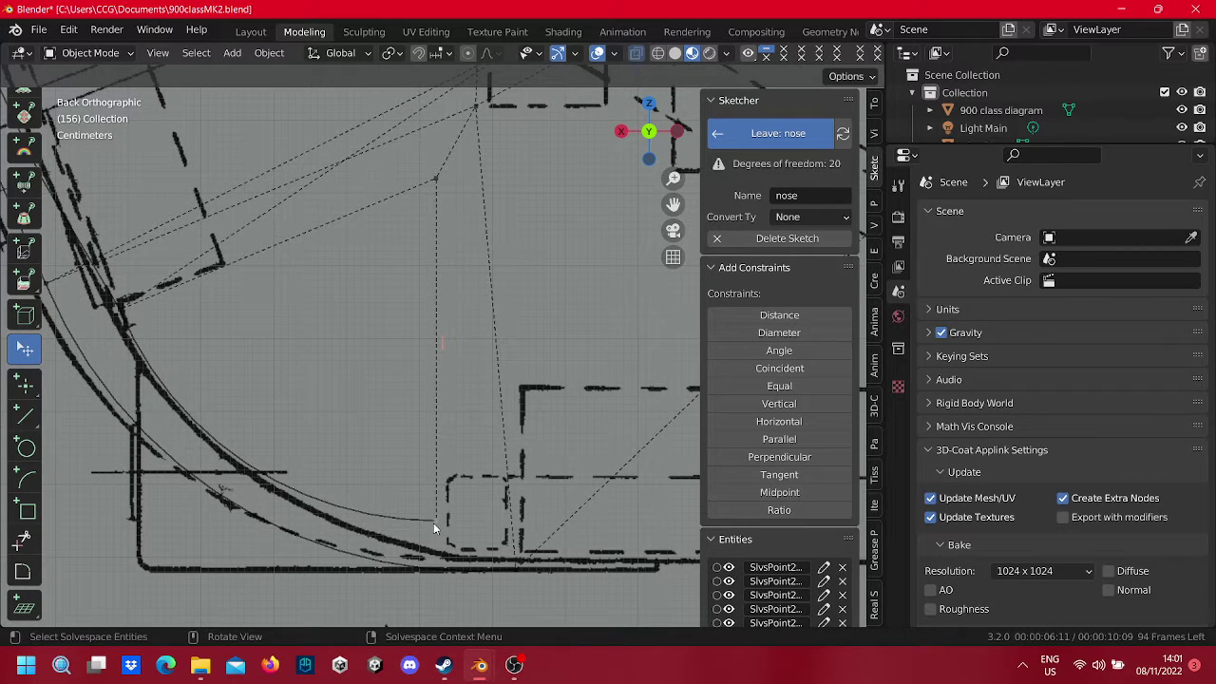
pyautogui.moveTo(434, 525)
pyautogui.mouseDown()
pyautogui.moveTo(524, 463)
pyautogui.moveTo(510, 486)
pyautogui.moveTo(521, 472)
pyautogui.mouseUp()
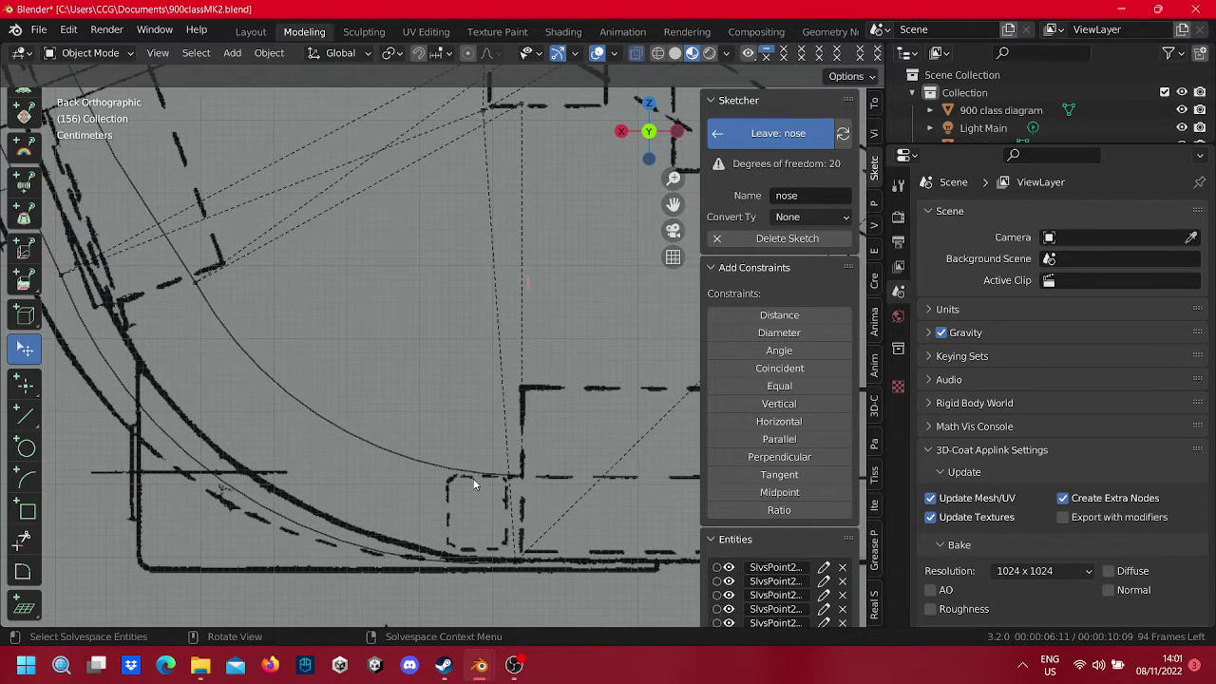
pyautogui.moveTo(527, 478); pyautogui.dragTo(450, 476)
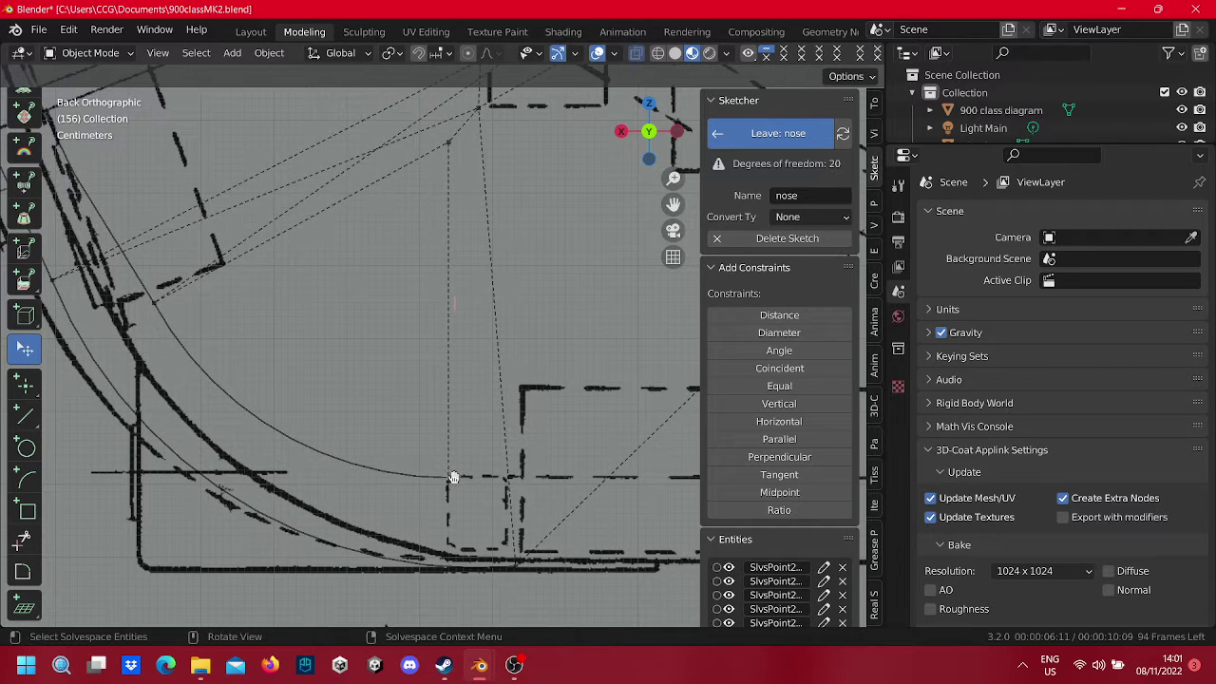
# Step: Zoom and pan out to view the whole nose sketch
pyautogui.keyDown('shift'); pyautogui.moveTo(390, 420); pyautogui.dragTo(365, 356, button='middle'); pyautogui.keyUp('shift')
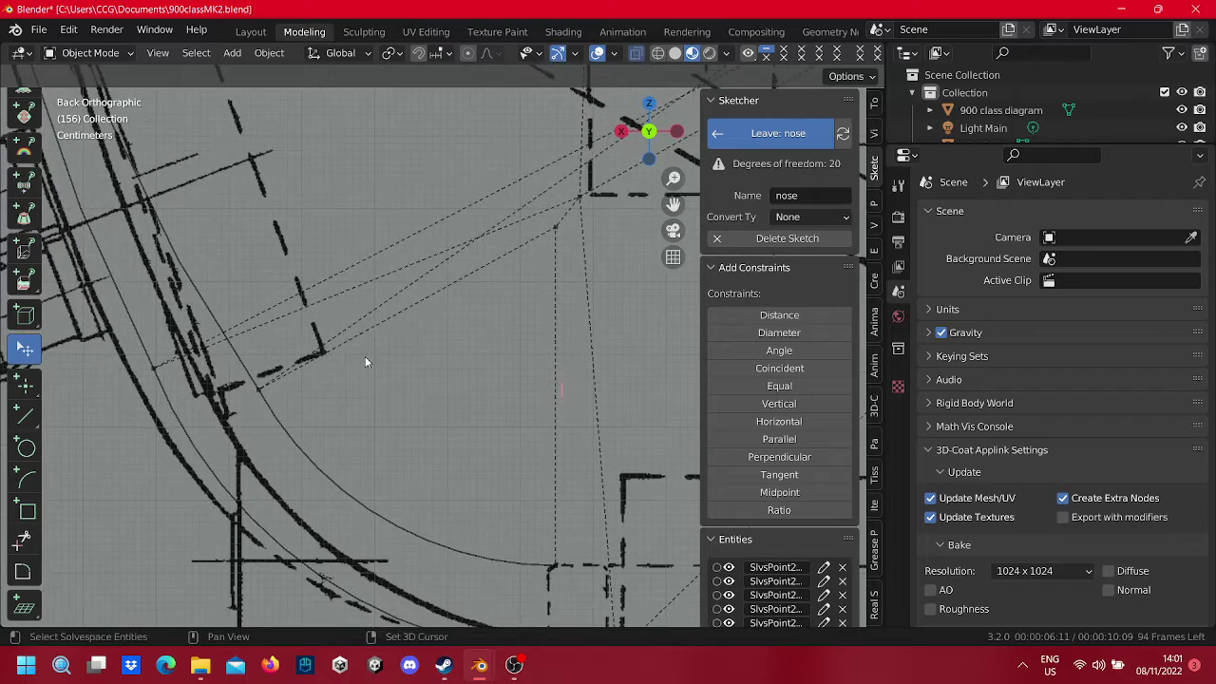
pyautogui.scroll(-3, 183, 365)
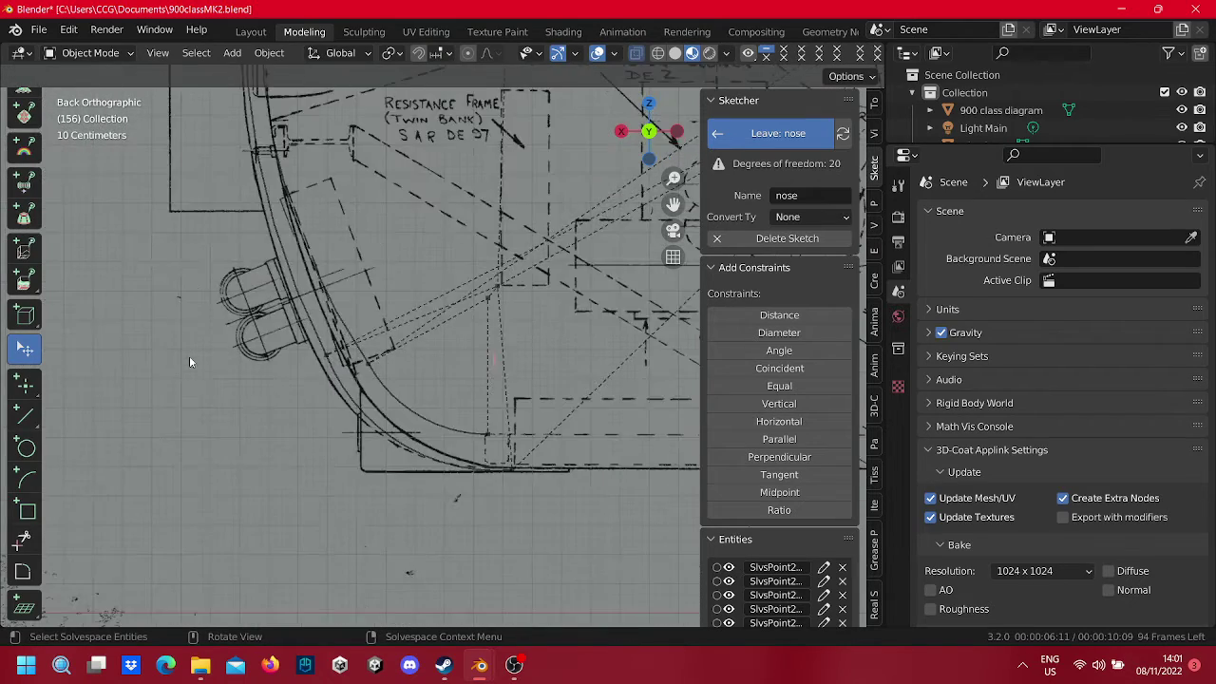
pyautogui.scroll(-3, 189, 355)
pyautogui.scroll(-3, 195, 342)
pyautogui.keyDown('shift'); pyautogui.scroll(2, 266, 342); pyautogui.keyUp('shift')
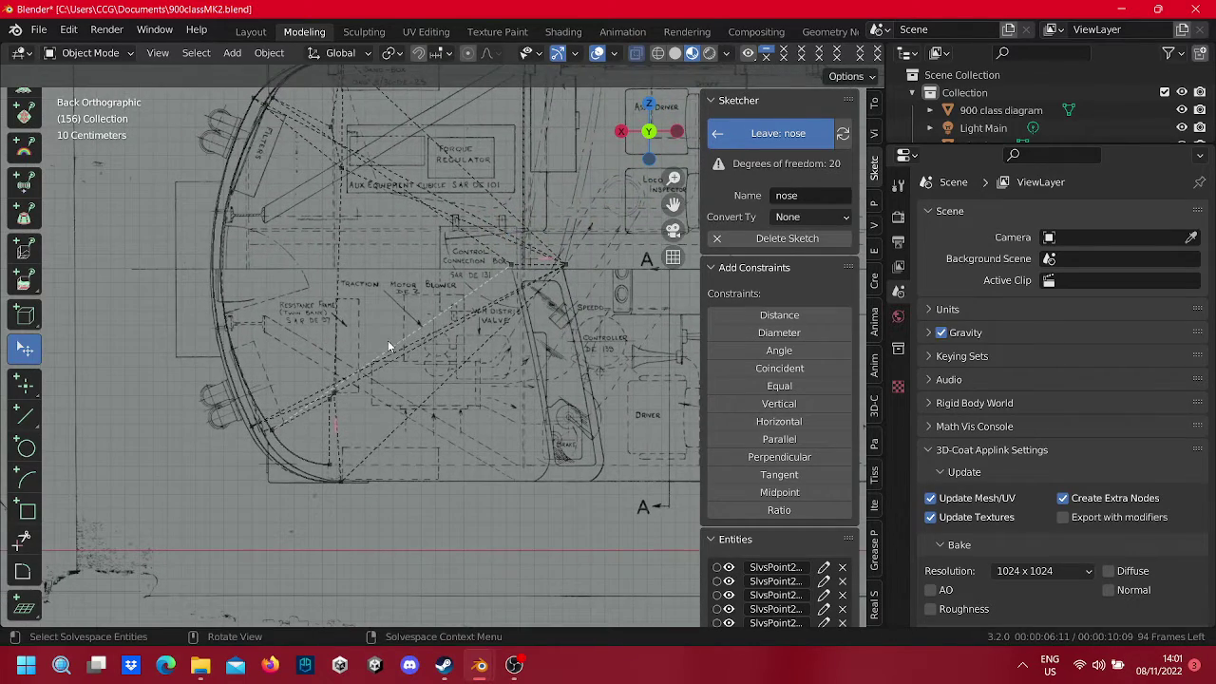
pyautogui.keyDown('shift'); pyautogui.moveTo(388, 345); pyautogui.dragTo(424, 381, button='middle'); pyautogui.keyUp('shift')
pyautogui.scroll(2, 418, 368)
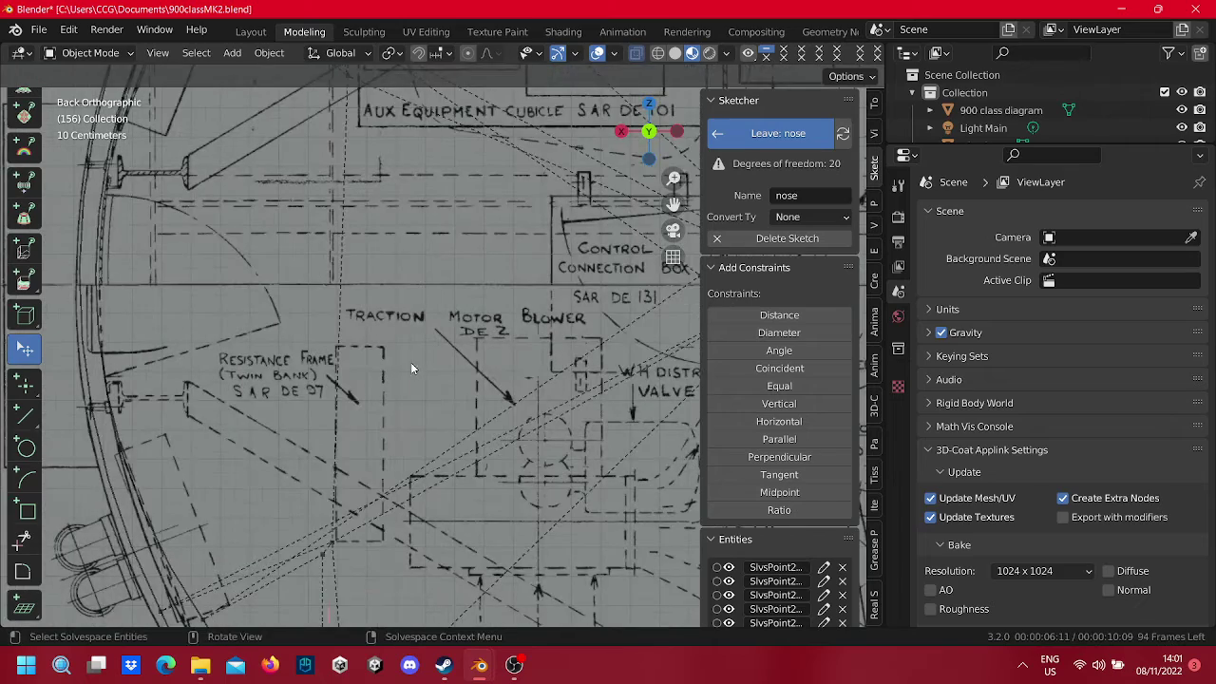
pyautogui.scroll(-2, 418, 356)
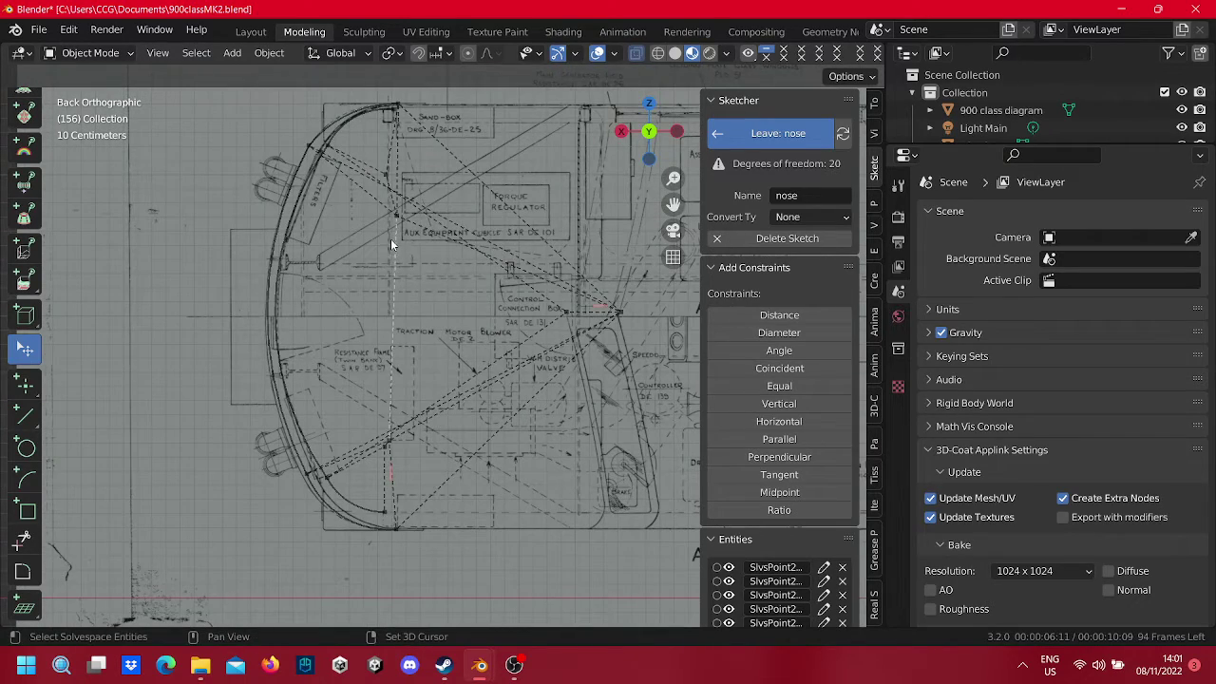
pyautogui.scroll(1, 399, 266)
pyautogui.scroll(1, 389, 295)
pyautogui.scroll(1, 323, 290)
pyautogui.keyDown('ctrl'); pyautogui.scroll(1, 265, 277); pyautogui.keyUp('ctrl')
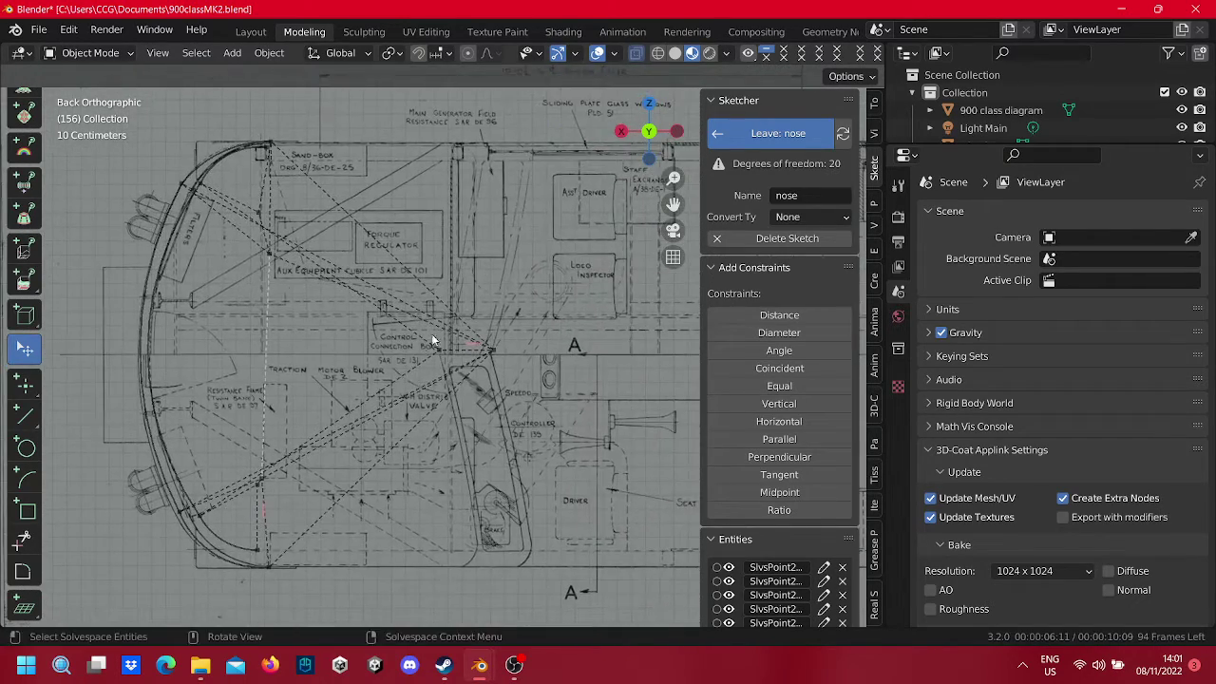
pyautogui.scroll(3, 418, 224)
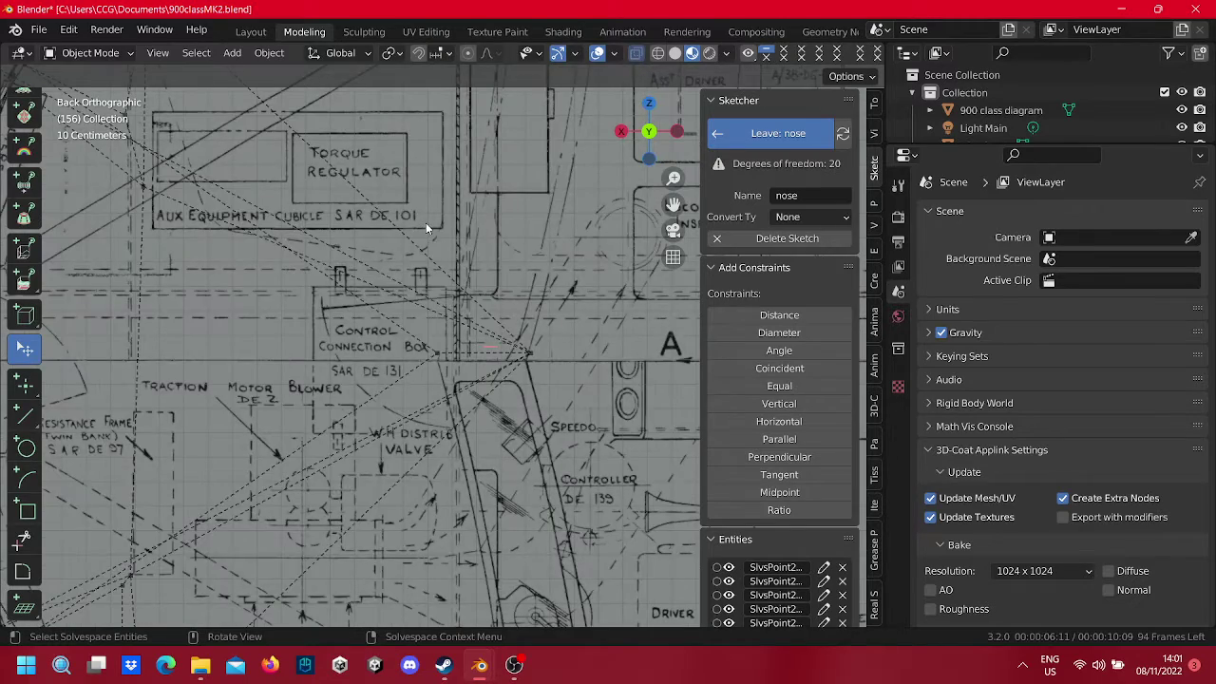
pyautogui.scroll(2, 532, 323)
pyautogui.scroll(-2, 532, 285)
pyautogui.scroll(-1, 608, 294)
pyautogui.scroll(1, 647, 390)
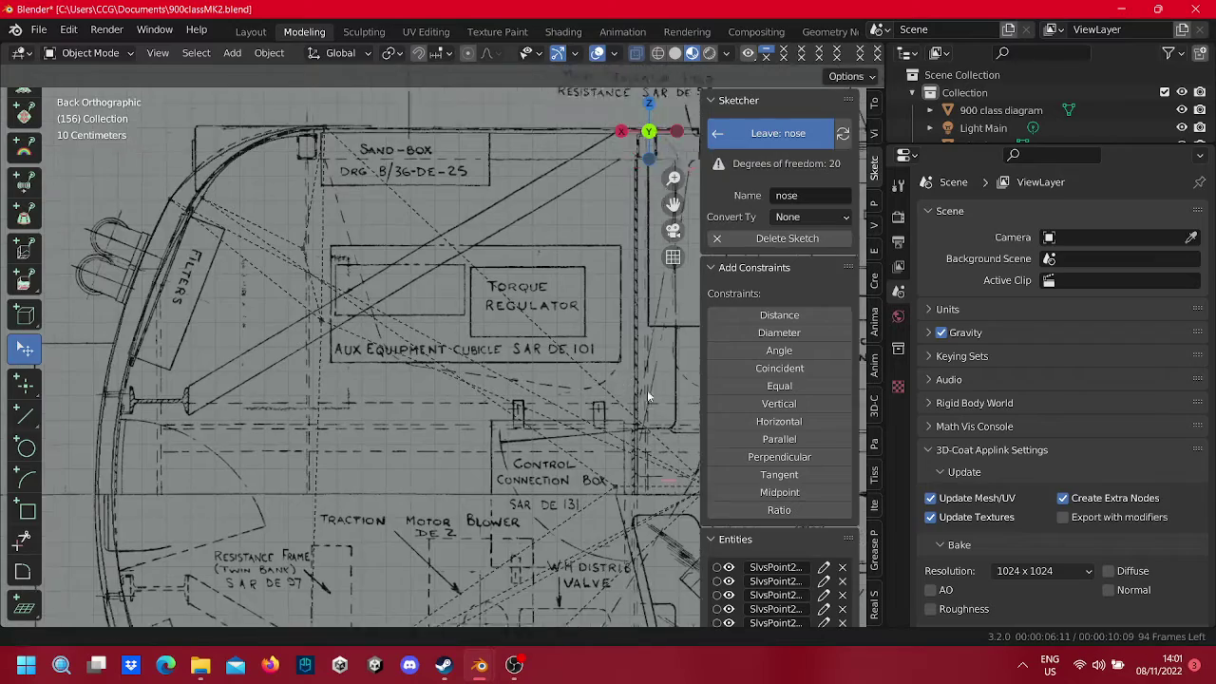
pyautogui.scroll(1, 608, 360)
pyautogui.scroll(2, 567, 333)
pyautogui.scroll(-1, 567, 332)
pyautogui.scroll(-2, 592, 410)
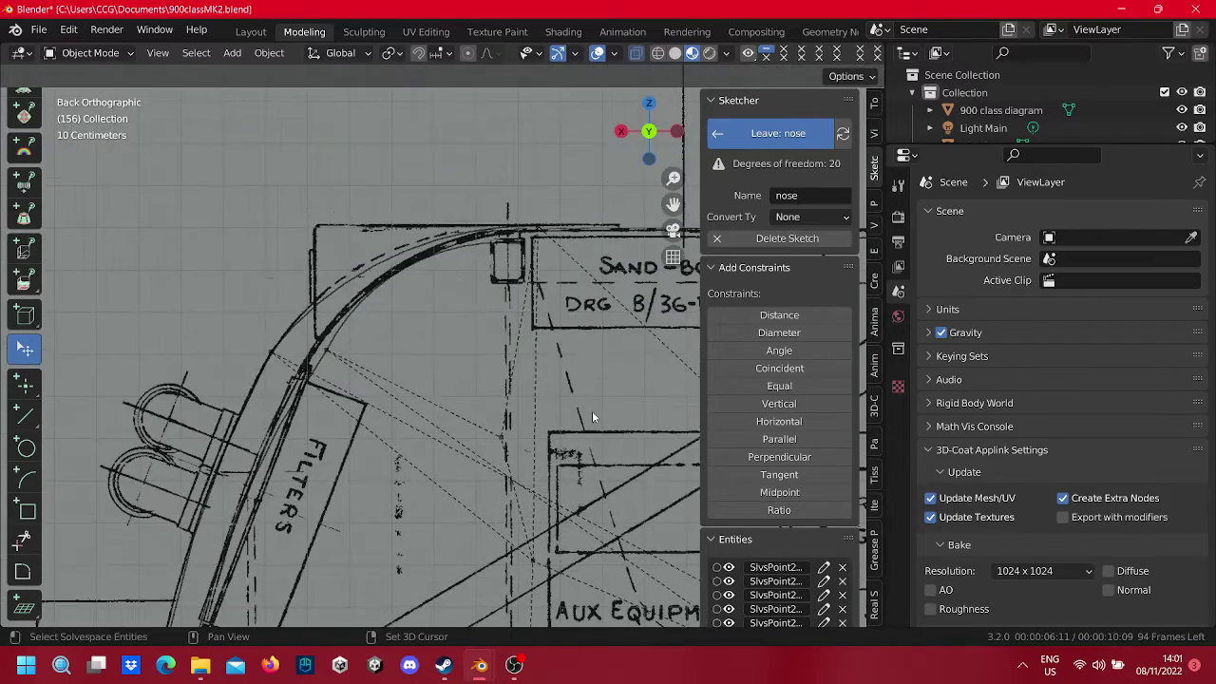
pyautogui.scroll(-1, 425, 405)
pyautogui.scroll(-2, 418, 446)
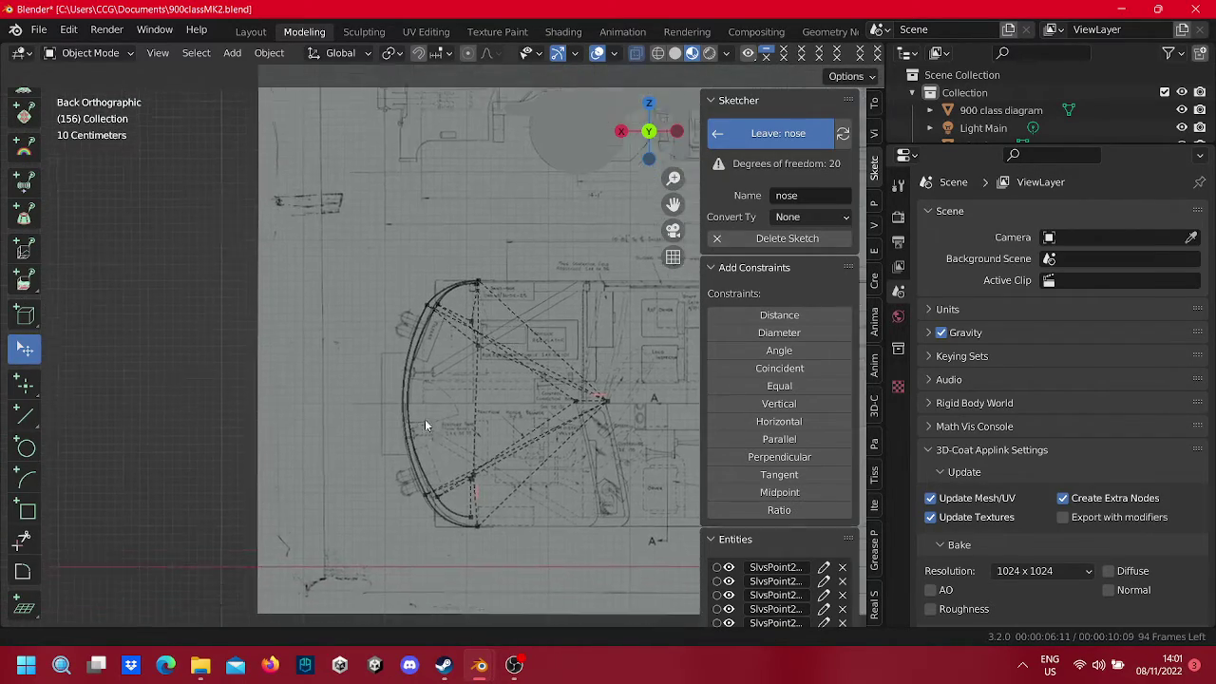
pyautogui.keyDown('shift'); pyautogui.moveTo(425, 419); pyautogui.dragTo(373, 383, button='middle'); pyautogui.keyUp('shift')
# Step: Give the left nose arc a 5 m diameter dimension, with its label moved left
pyautogui.click(375, 384)
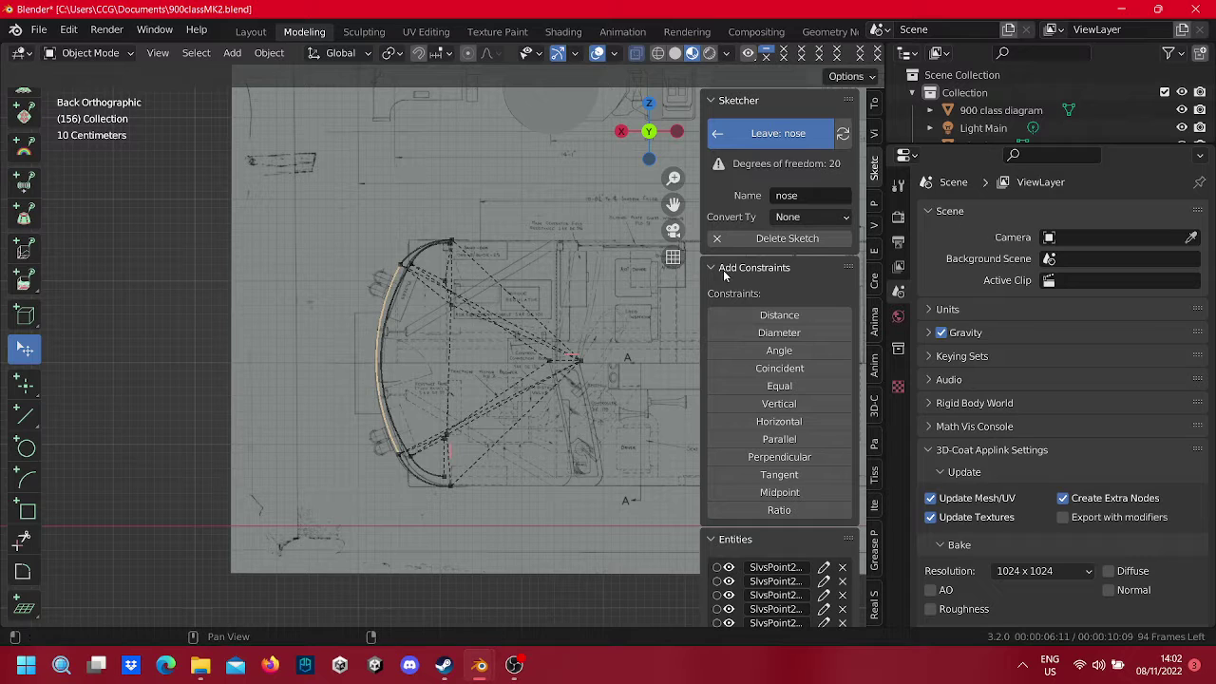
pyautogui.click(777, 332)
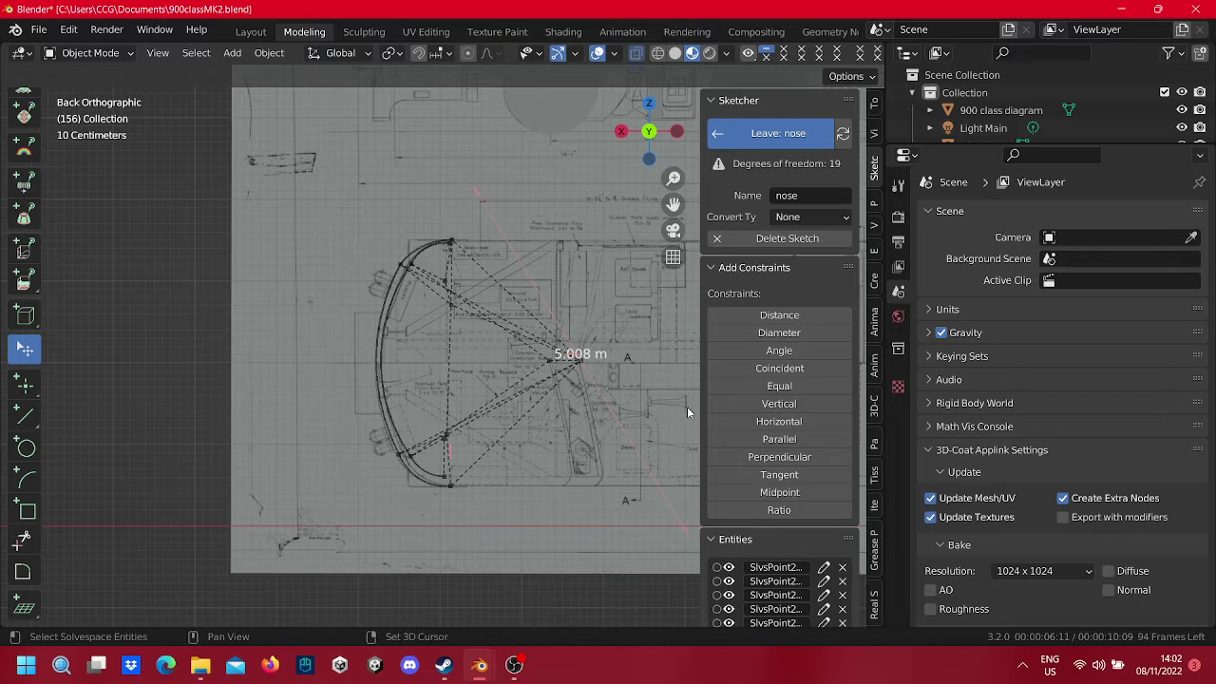
pyautogui.keyDown('shift'); pyautogui.moveTo(687, 407); pyautogui.dragTo(594, 332, button='middle'); pyautogui.keyUp('shift')
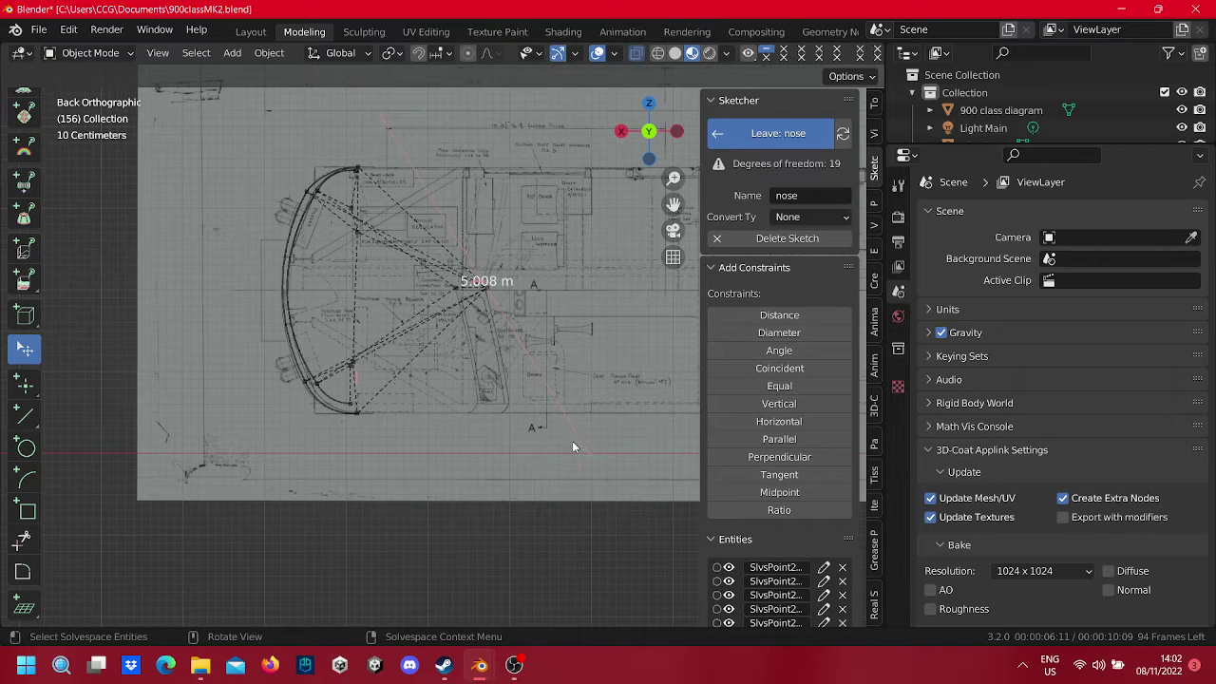
pyautogui.moveTo(575, 442); pyautogui.dragTo(207, 362)
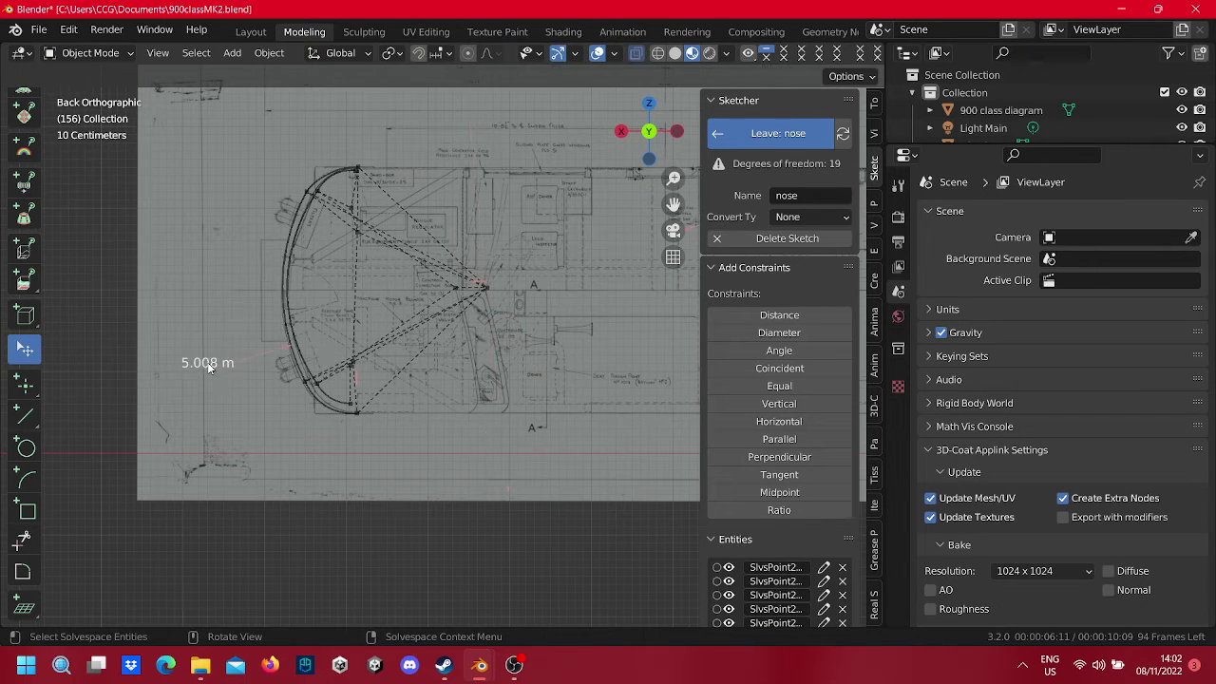
pyautogui.rightClick(170, 293)
pyautogui.click(173, 316)
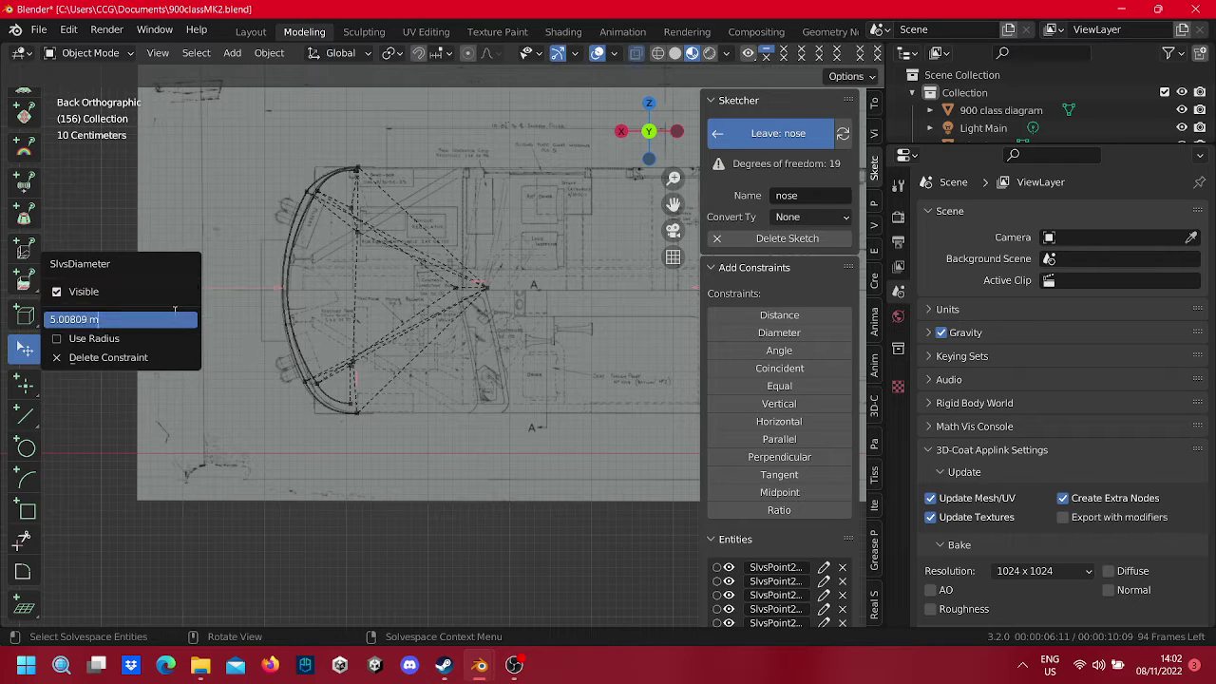
pyautogui.write('5.')
pyautogui.press('Return')
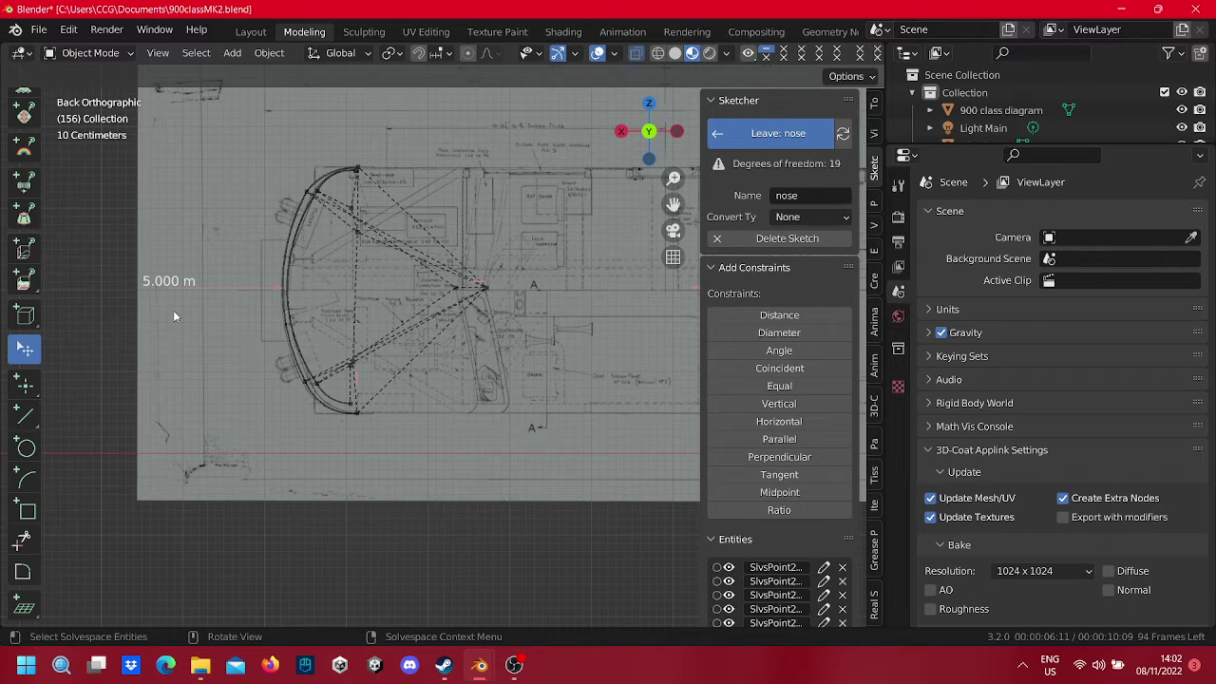
# Step: Add a diameter to the second nose arc and set it to 4.000 m
pyautogui.click(298, 344)
pyautogui.click(342, 256)
pyautogui.click(292, 257)
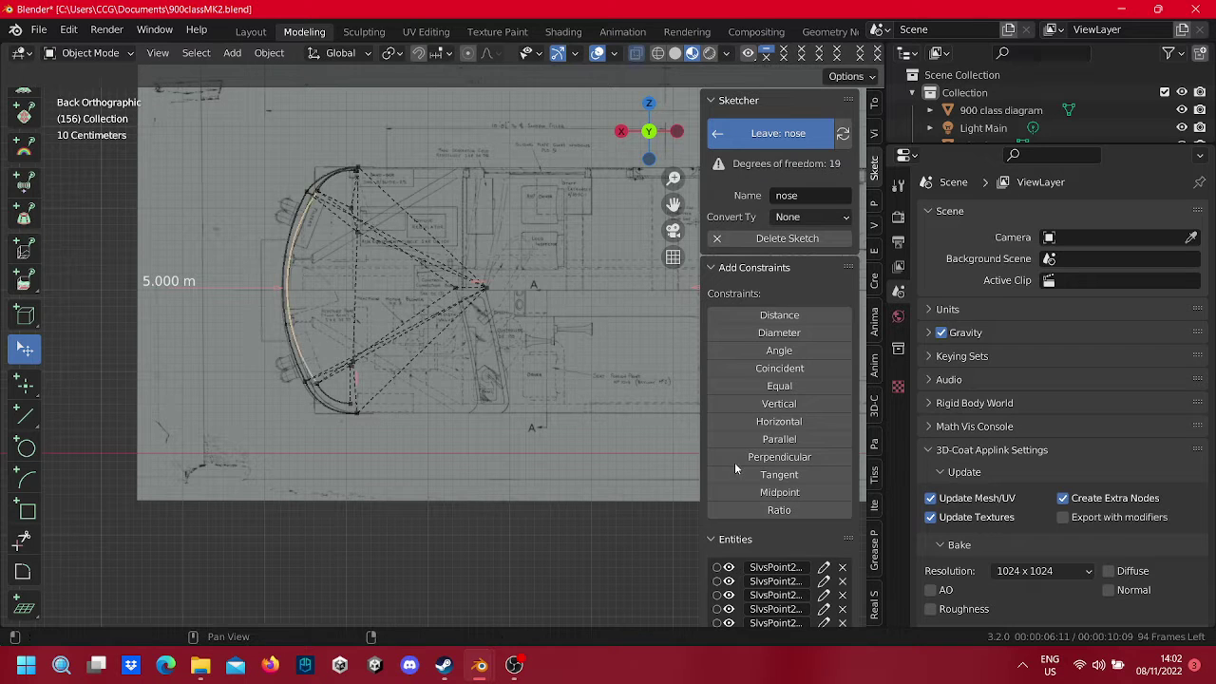
pyautogui.click(741, 333)
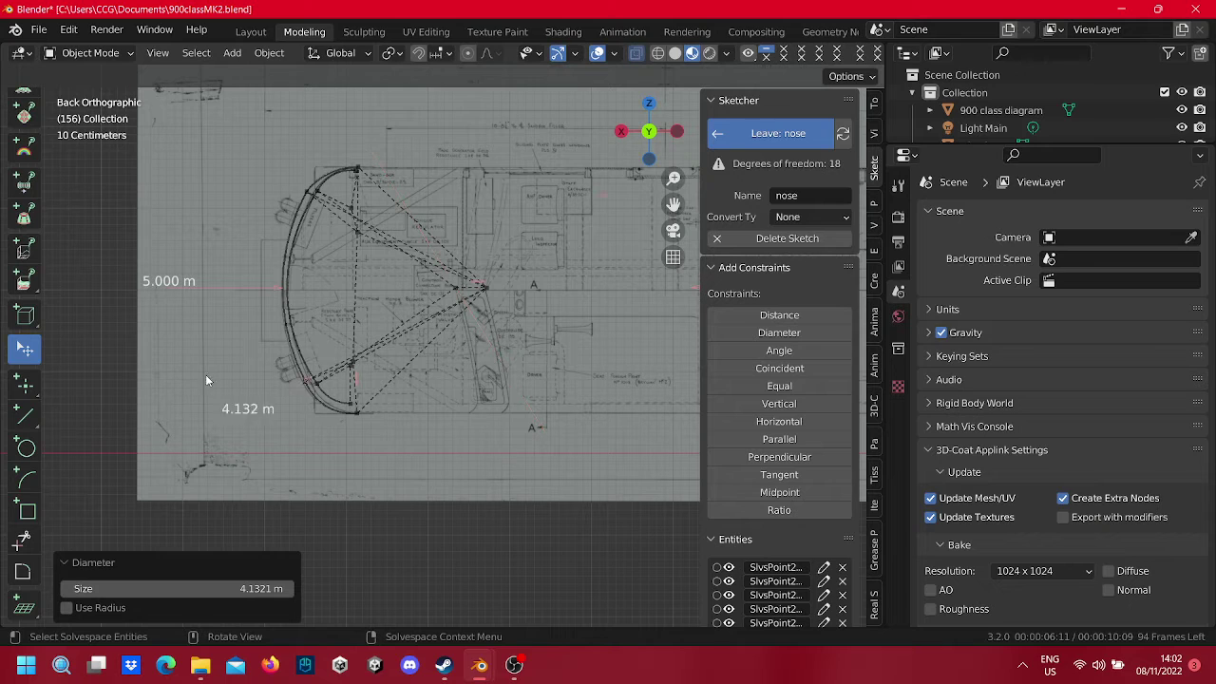
pyautogui.moveTo(238, 308); pyautogui.dragTo(172, 331)
pyautogui.rightClick(175, 328)
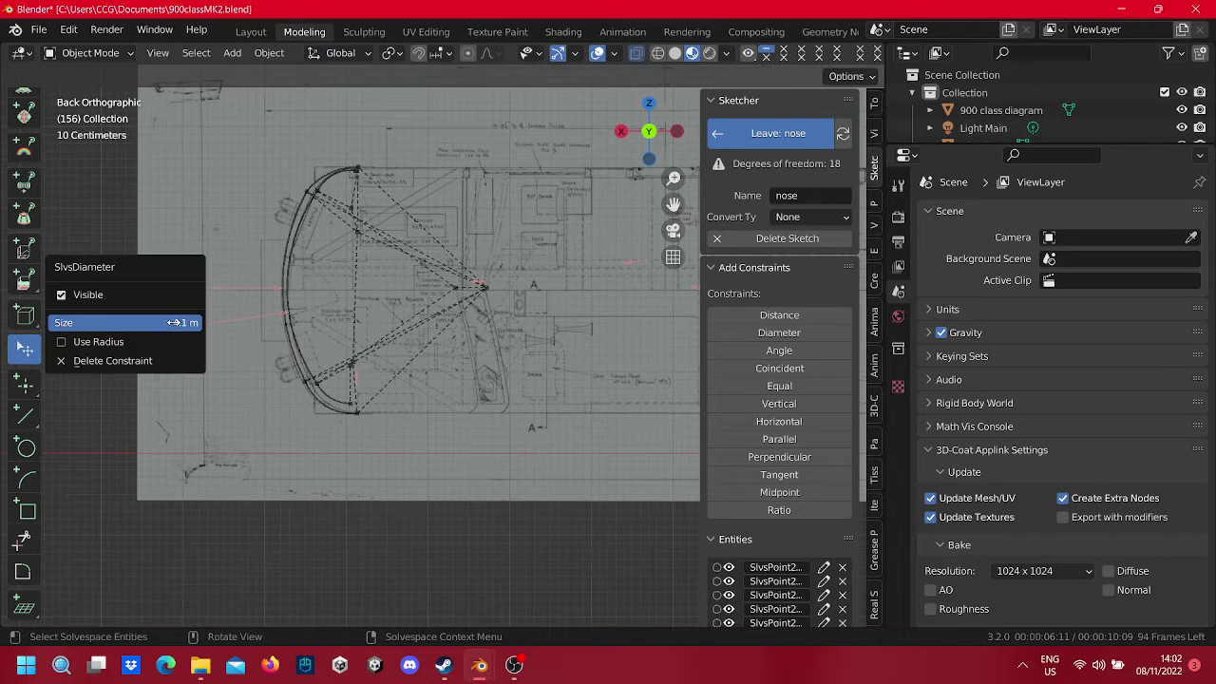
pyautogui.click(175, 328)
pyautogui.press('Return')
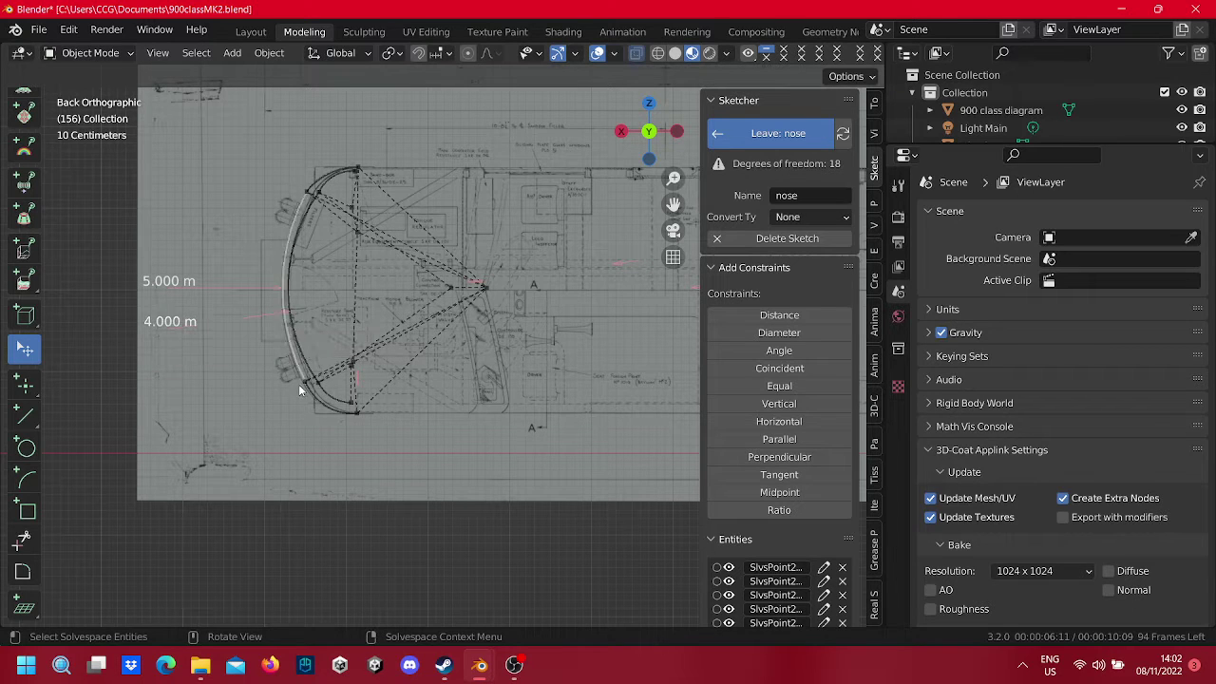
# Step: Undo the stray diameter constraint added to the lower corner arc
pyautogui.click(315, 401)
pyautogui.click(730, 332)
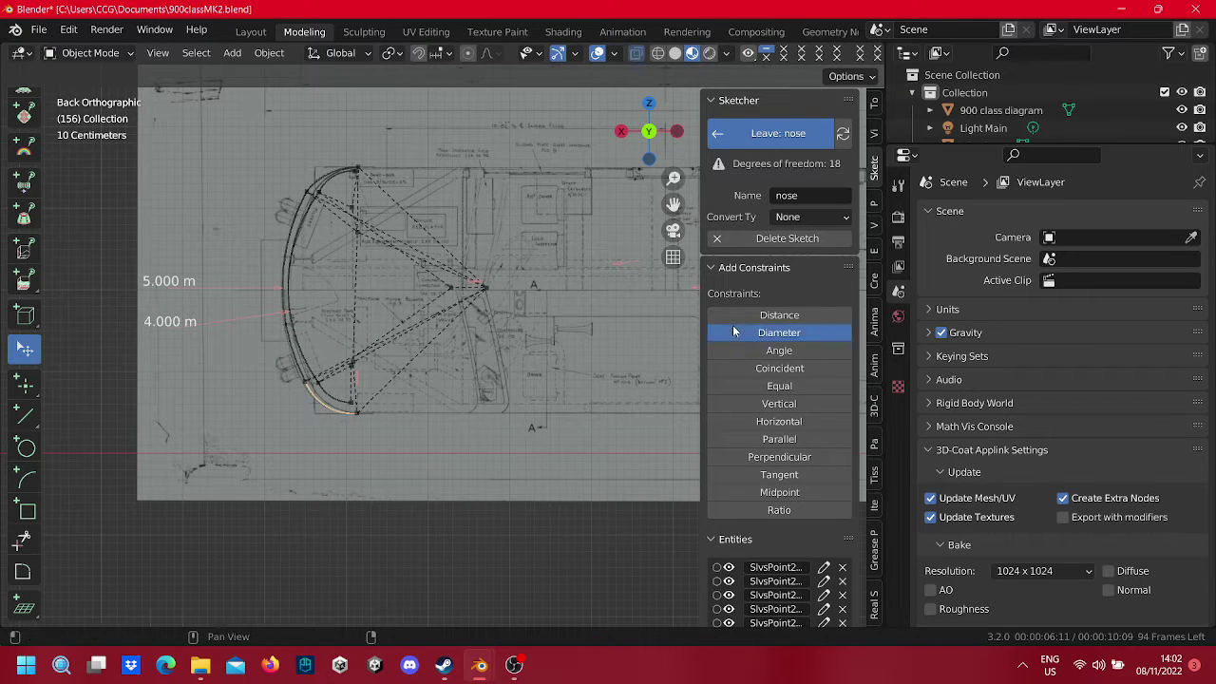
pyautogui.rightClick(747, 329)
pyautogui.hotkey('ctrl', 'z')
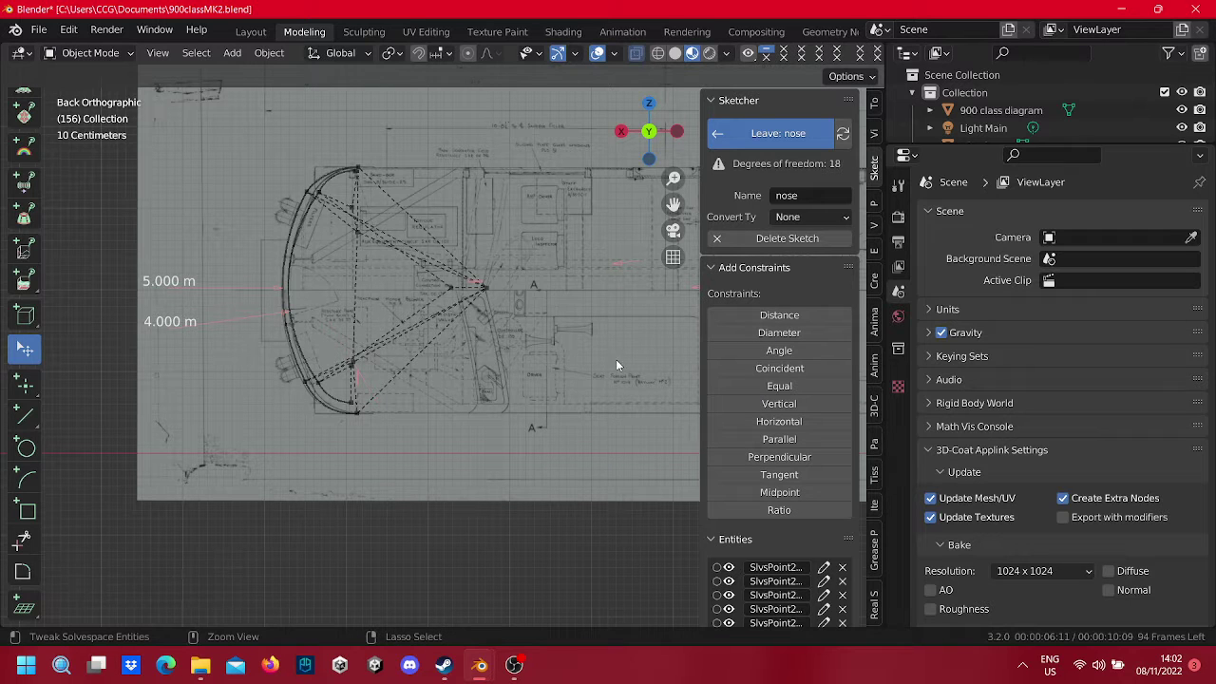
# Step: Set the large arc's diameter dimension to 4.000 m
pyautogui.rightClick(174, 327)
pyautogui.click(174, 326)
pyautogui.write('4.')
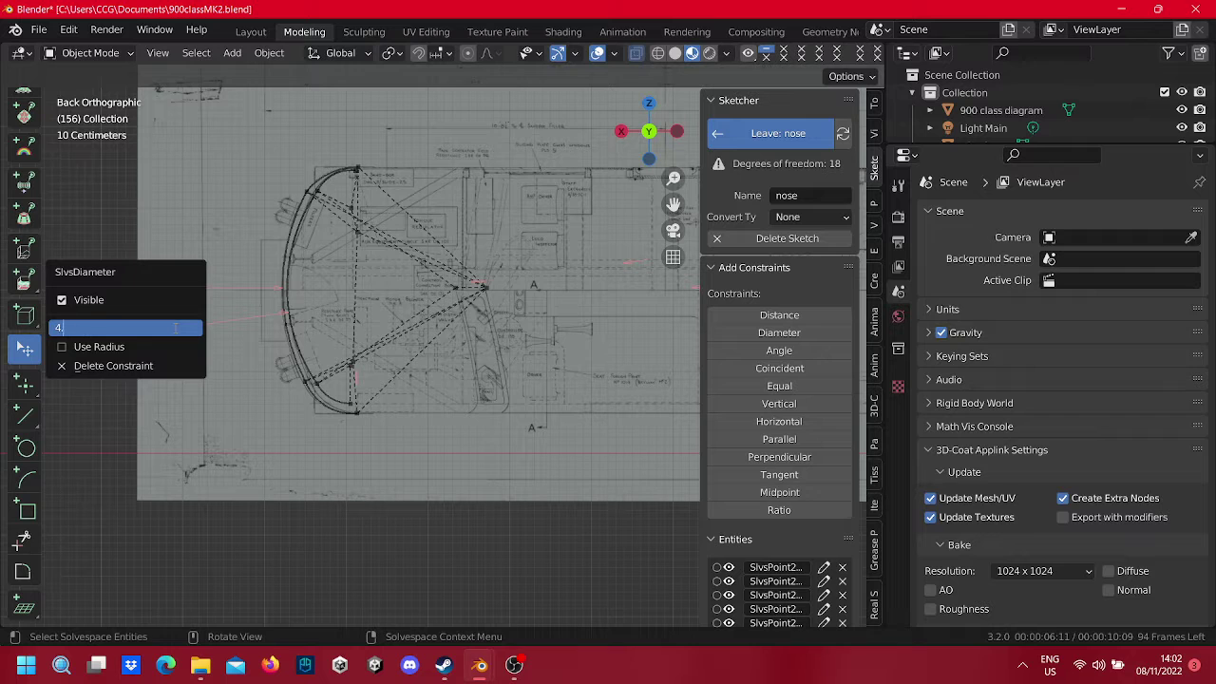
pyautogui.press('Return')
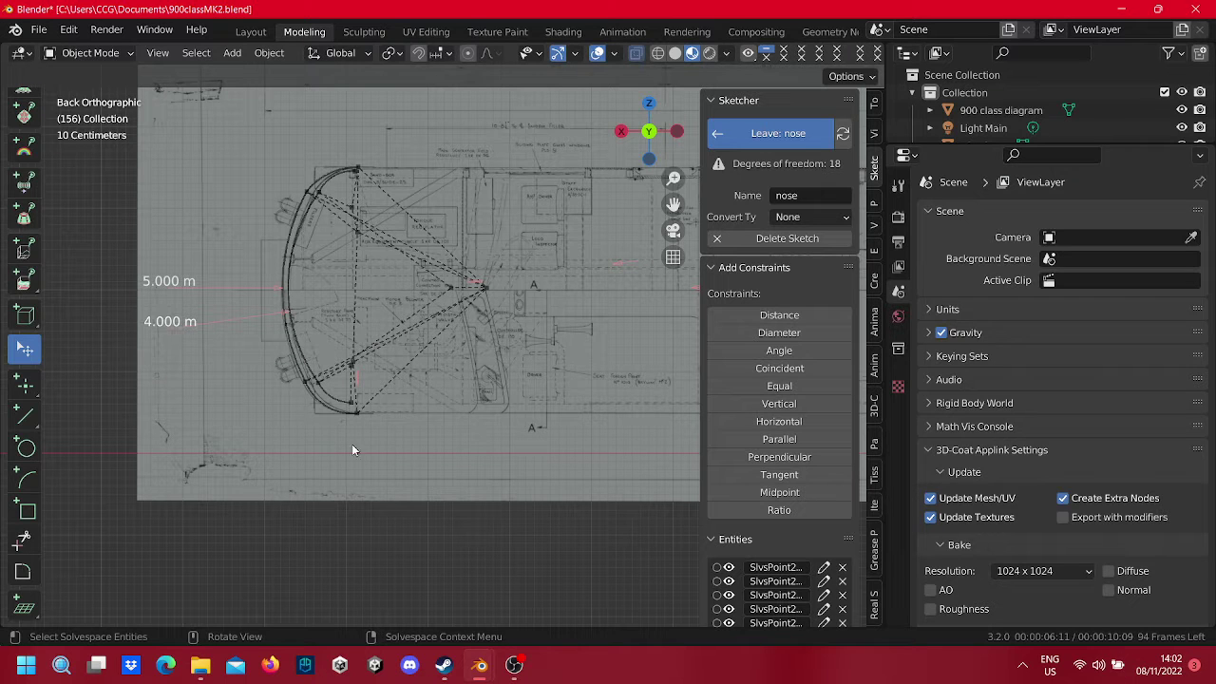
# Step: Draw a line from near the nose's lower corner to the existing lower point
pyautogui.scroll(2, 330, 381)
pyautogui.scroll(2, 371, 418)
pyautogui.scroll(2, 437, 393)
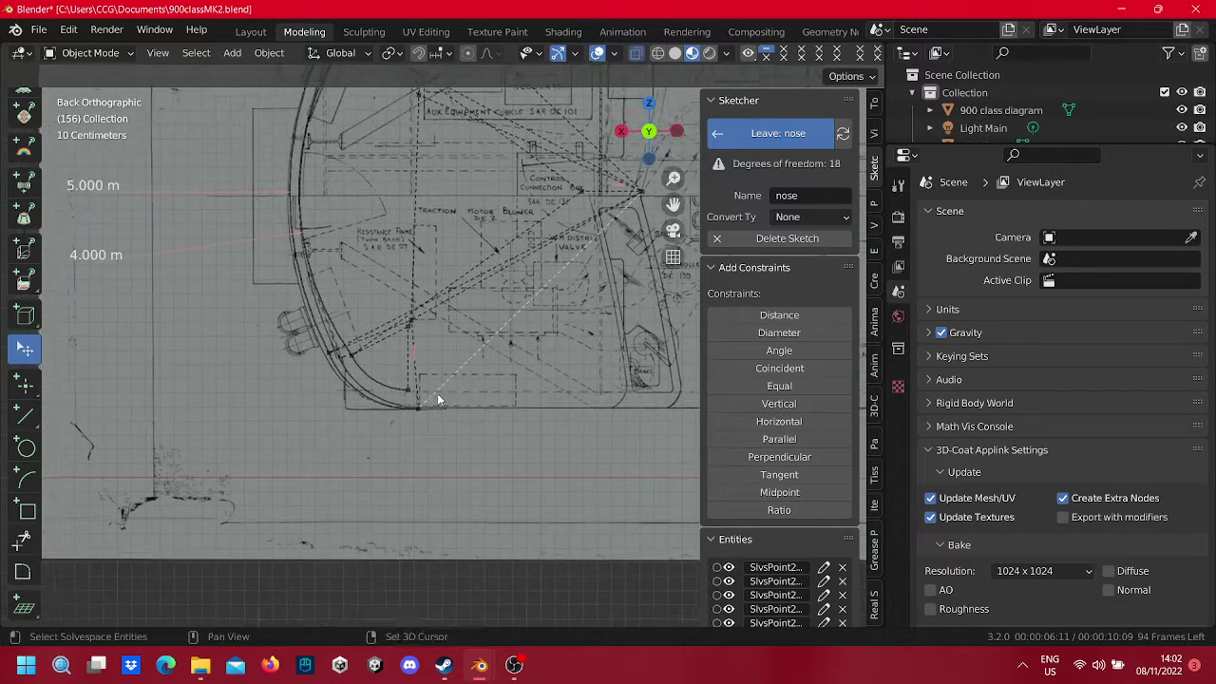
pyautogui.scroll(2, 406, 404)
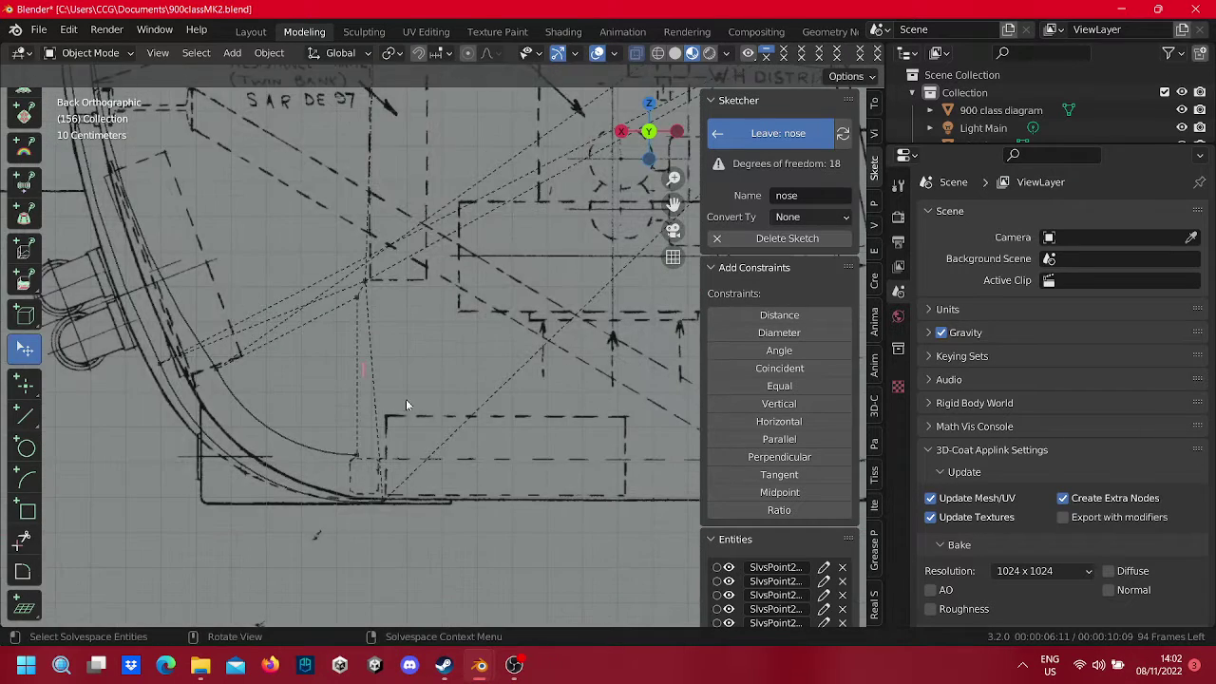
pyautogui.click(26, 415)
pyautogui.click(356, 454)
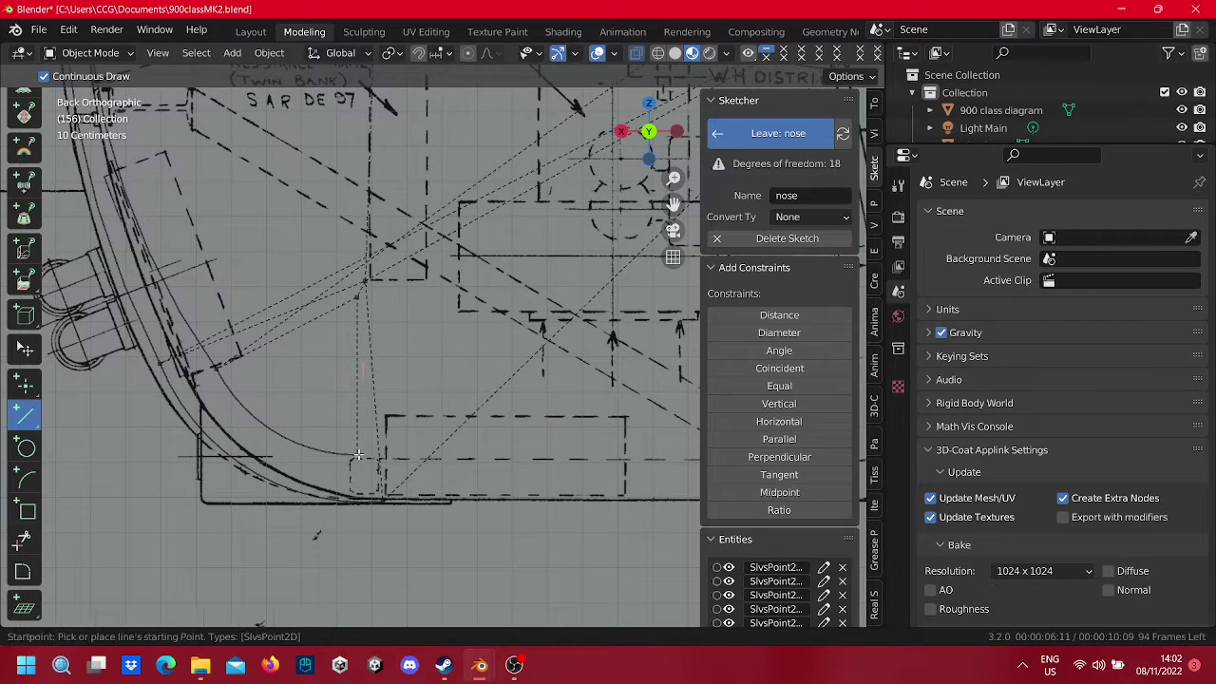
pyautogui.click(381, 497)
# Step: Draw a short line near the top of the nose ending at the centre point
pyautogui.scroll(-2, 356, 435)
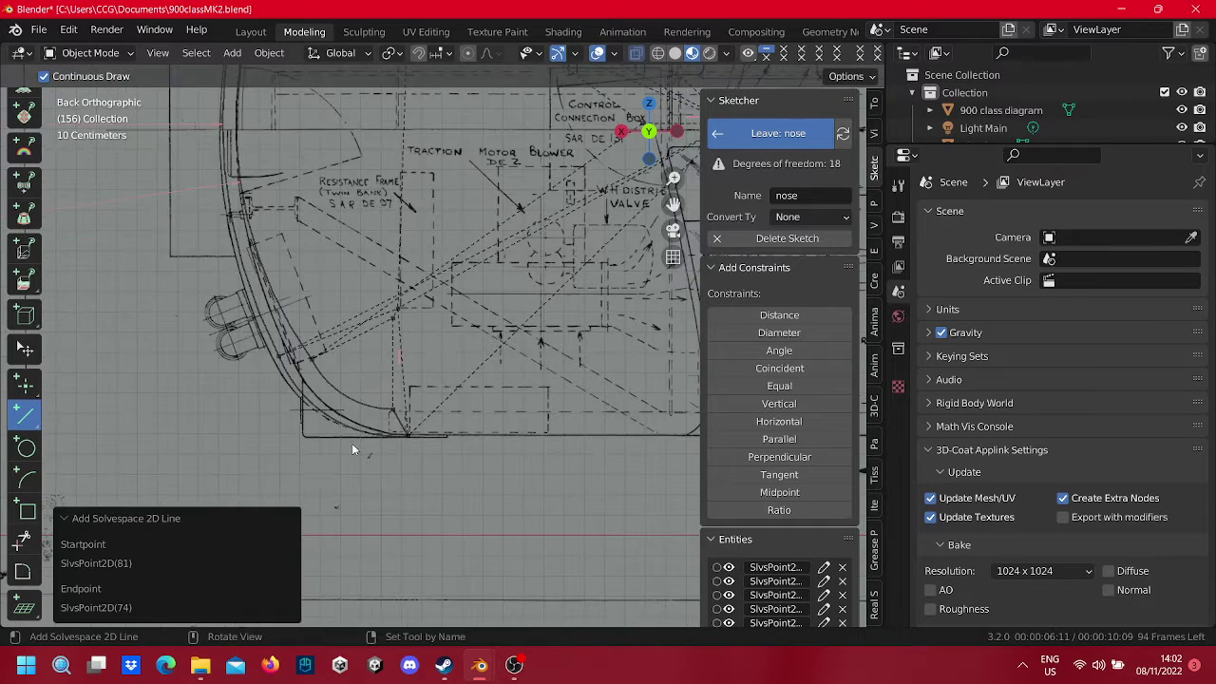
pyautogui.scroll(-1, 347, 436)
pyautogui.scroll(-1, 342, 409)
pyautogui.scroll(-1, 412, 326)
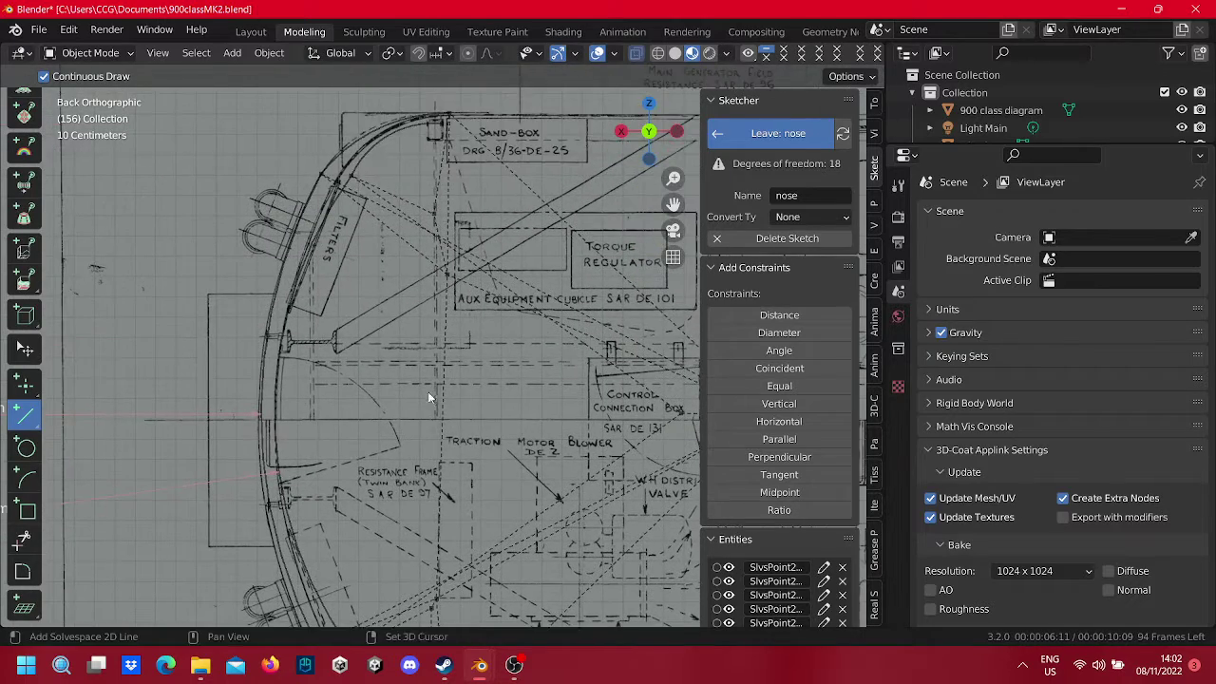
pyautogui.keyDown('shift'); pyautogui.scroll(4, 443, 214); pyautogui.keyUp('shift')
pyautogui.keyDown('shift'); pyautogui.scroll(1, 448, 297); pyautogui.keyUp('shift')
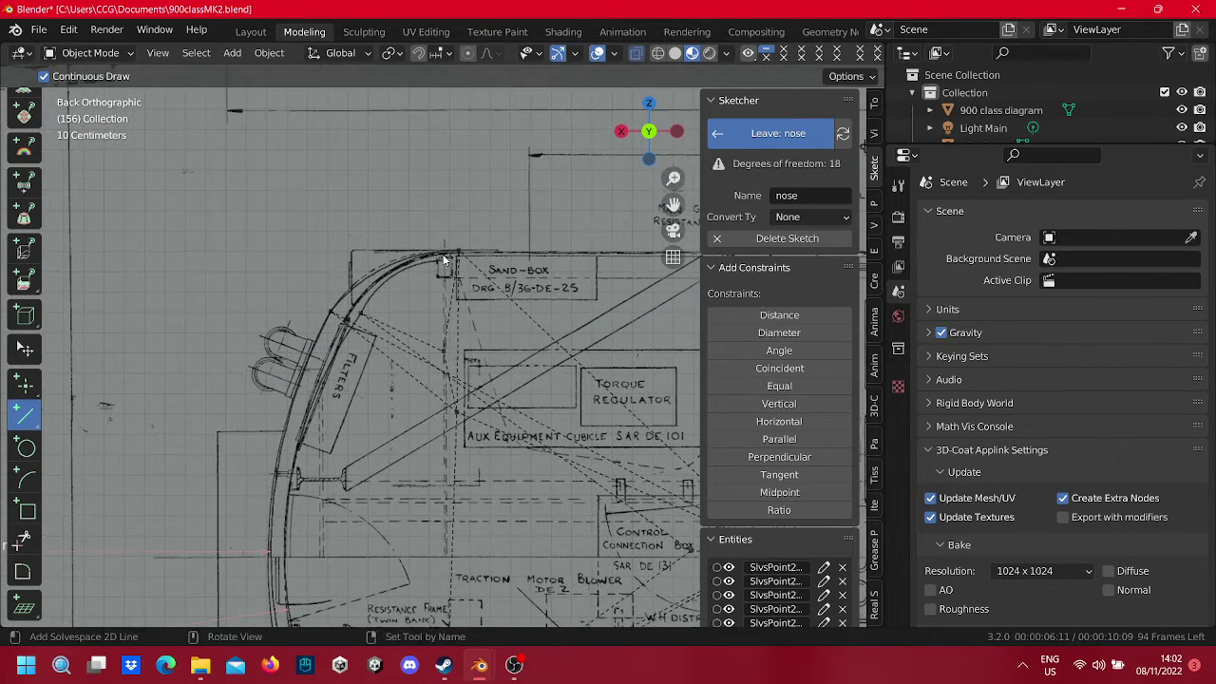
pyautogui.click(454, 254)
pyautogui.click(460, 250)
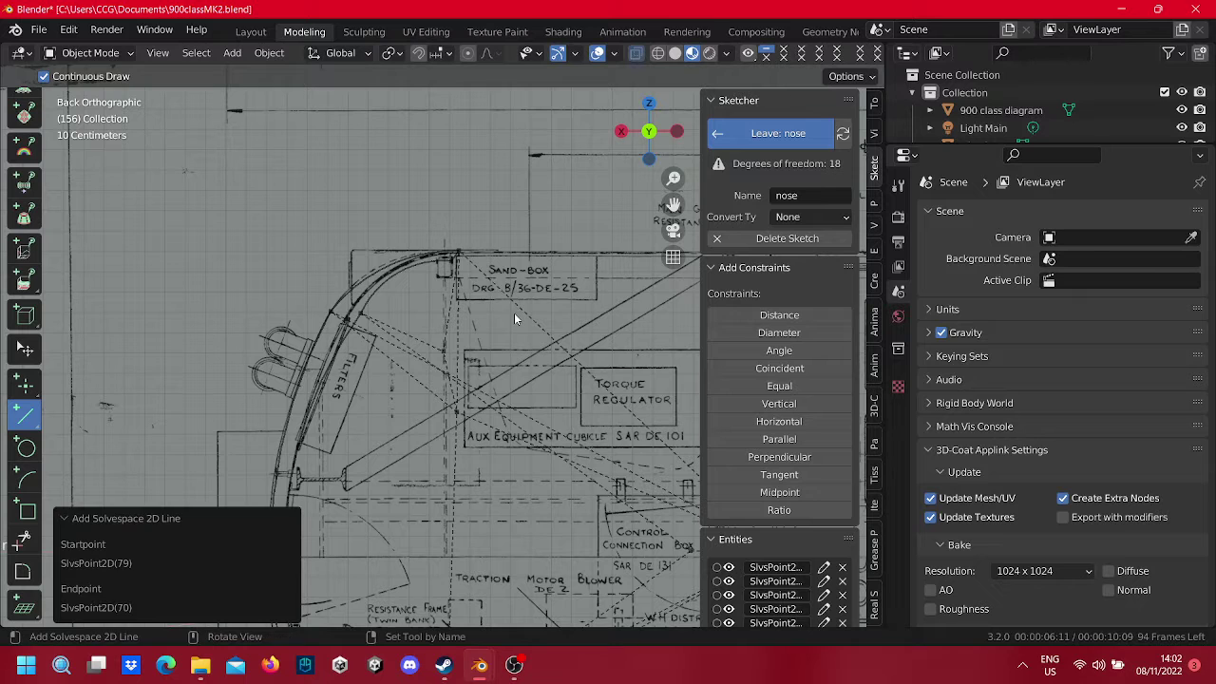
# Step: Draw the vertical span line down to the lower corner point
pyautogui.click(448, 269)
pyautogui.scroll(-3, 450, 256)
pyautogui.scroll(-2, 451, 247)
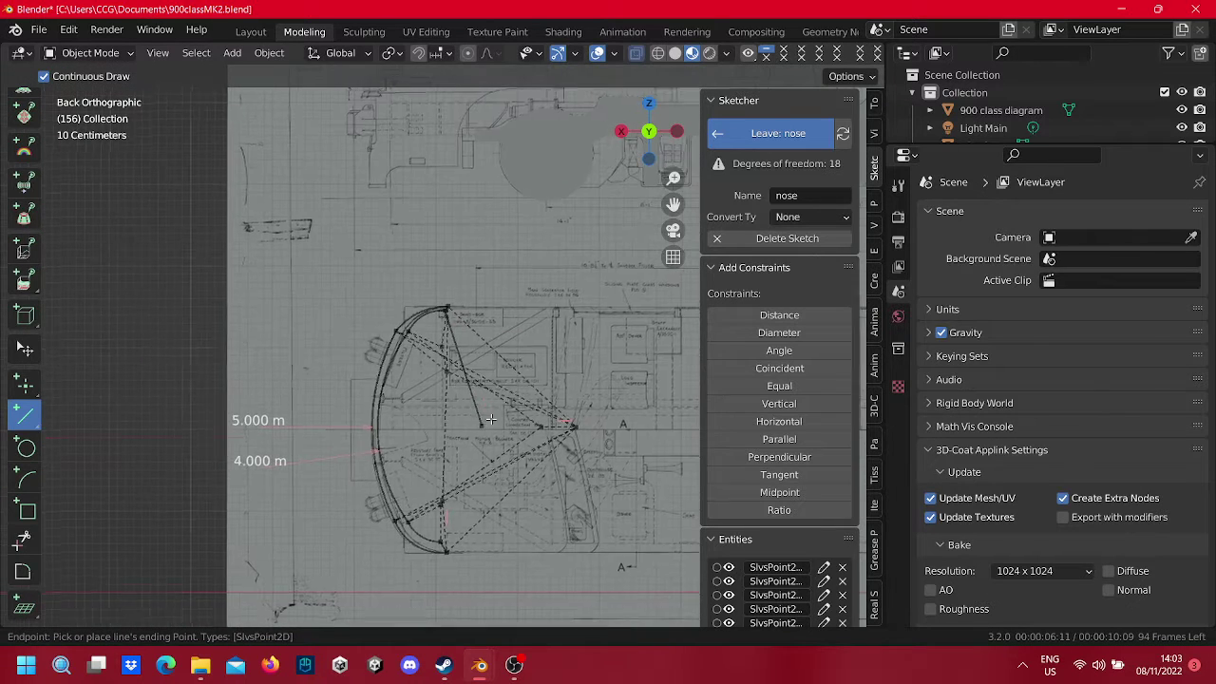
pyautogui.scroll(-2, 452, 242)
pyautogui.scroll(5, 452, 245)
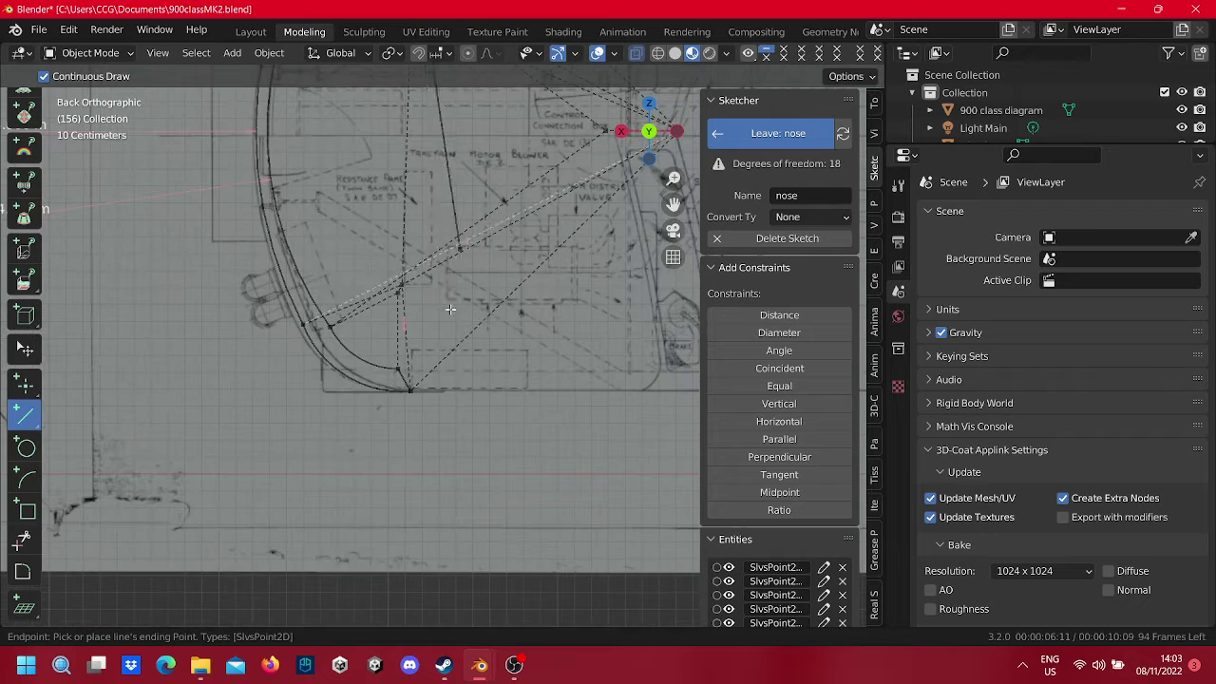
pyautogui.click(399, 370)
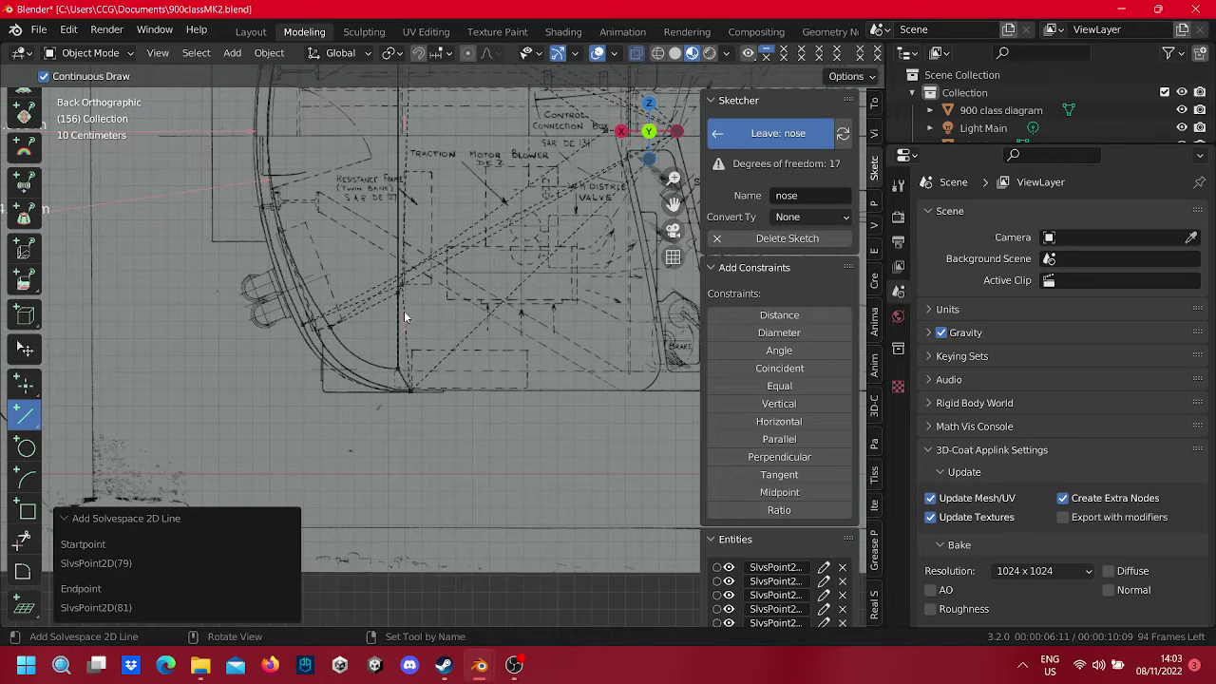
pyautogui.keyDown('shift'); pyautogui.scroll(3, 380, 323); pyautogui.keyUp('shift')
pyautogui.keyDown('shift'); pyautogui.scroll(2, 285, 352); pyautogui.keyUp('shift')
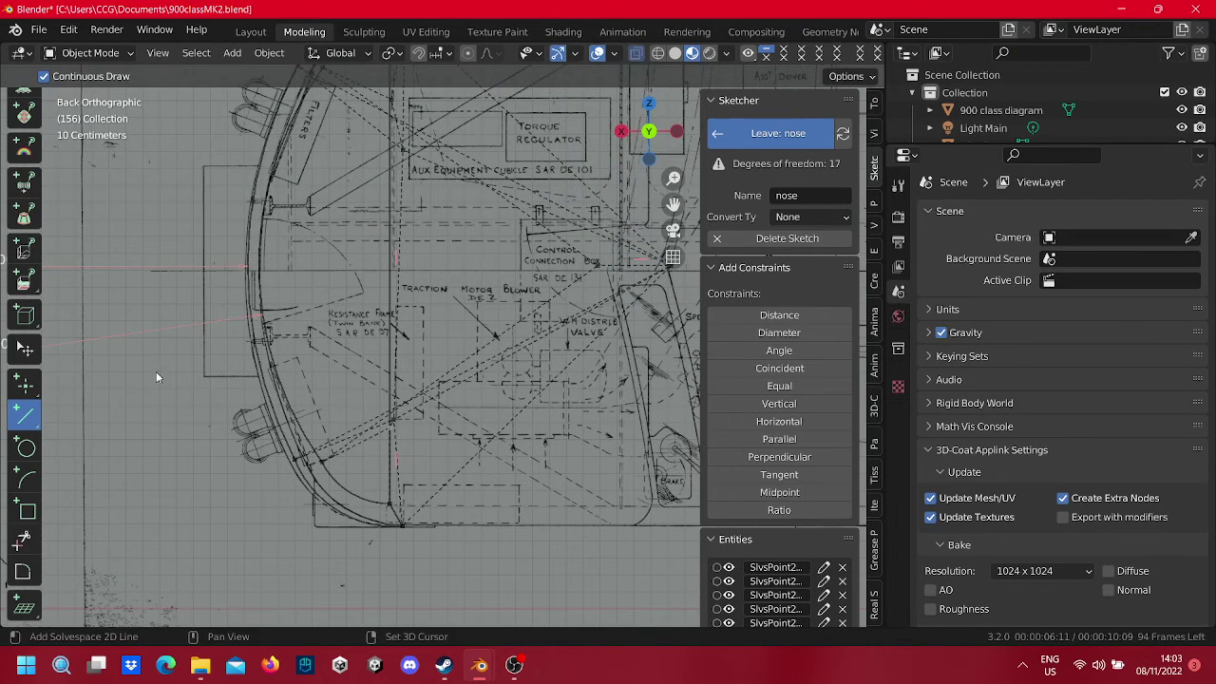
# Step: Nudge the vertical line slightly right and mark it as construction geometry
pyautogui.click(25, 348)
pyautogui.moveTo(392, 239); pyautogui.dragTo(399, 198)
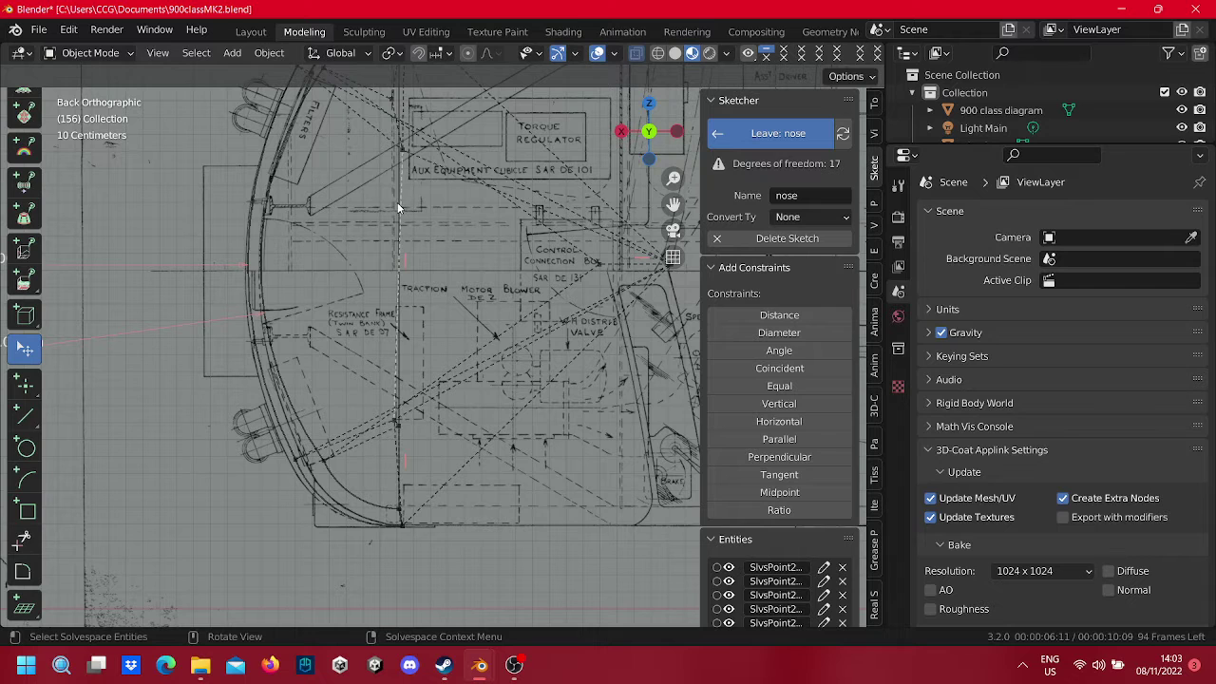
pyautogui.scroll(3, 390, 259)
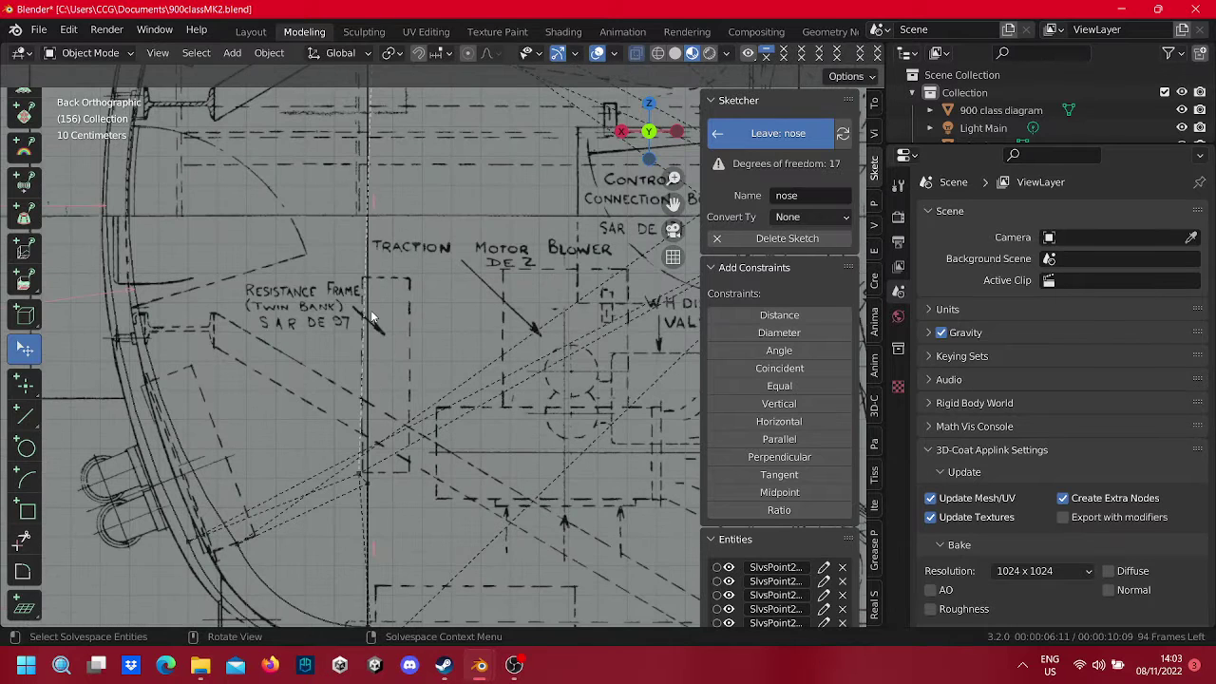
pyautogui.scroll(3, 370, 310)
pyautogui.rightClick(289, 341)
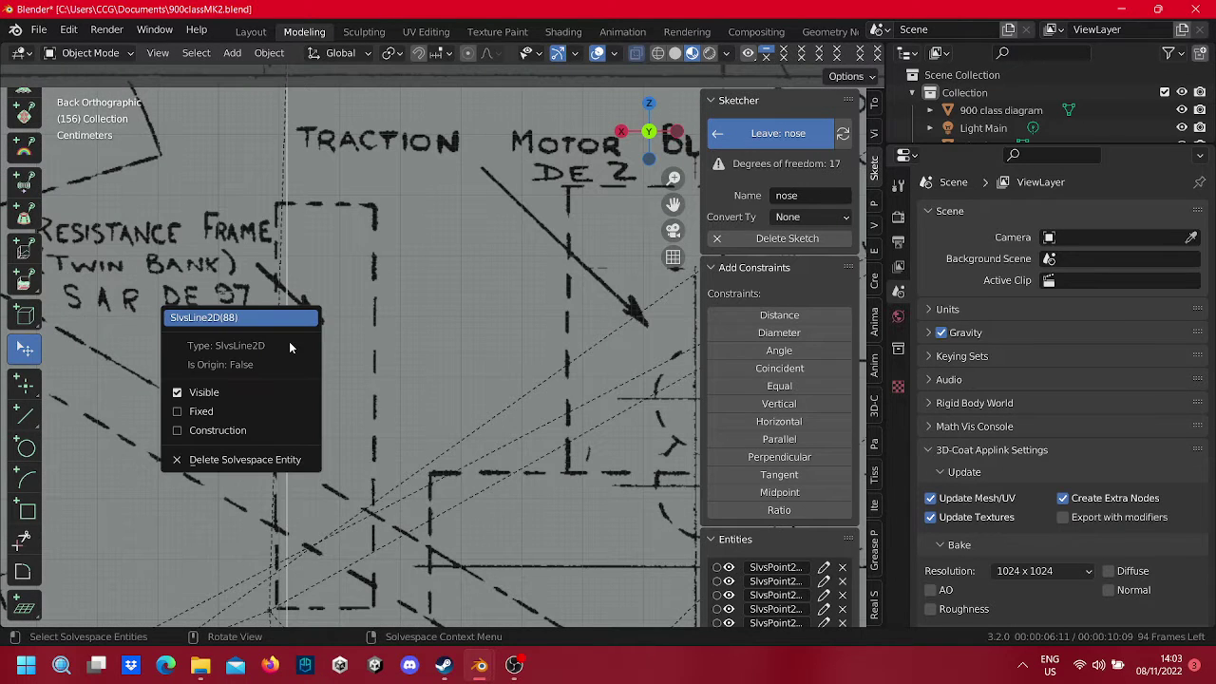
pyautogui.click(290, 430)
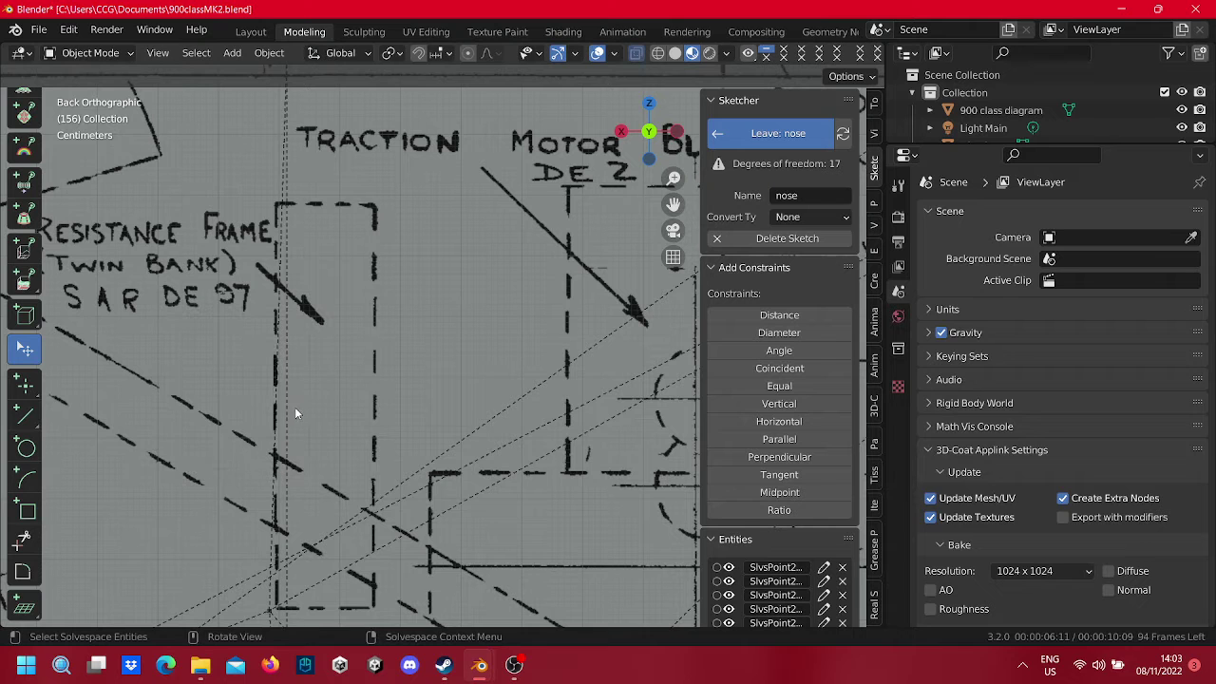
pyautogui.scroll(-2, 295, 406)
pyautogui.scroll(-4, 325, 390)
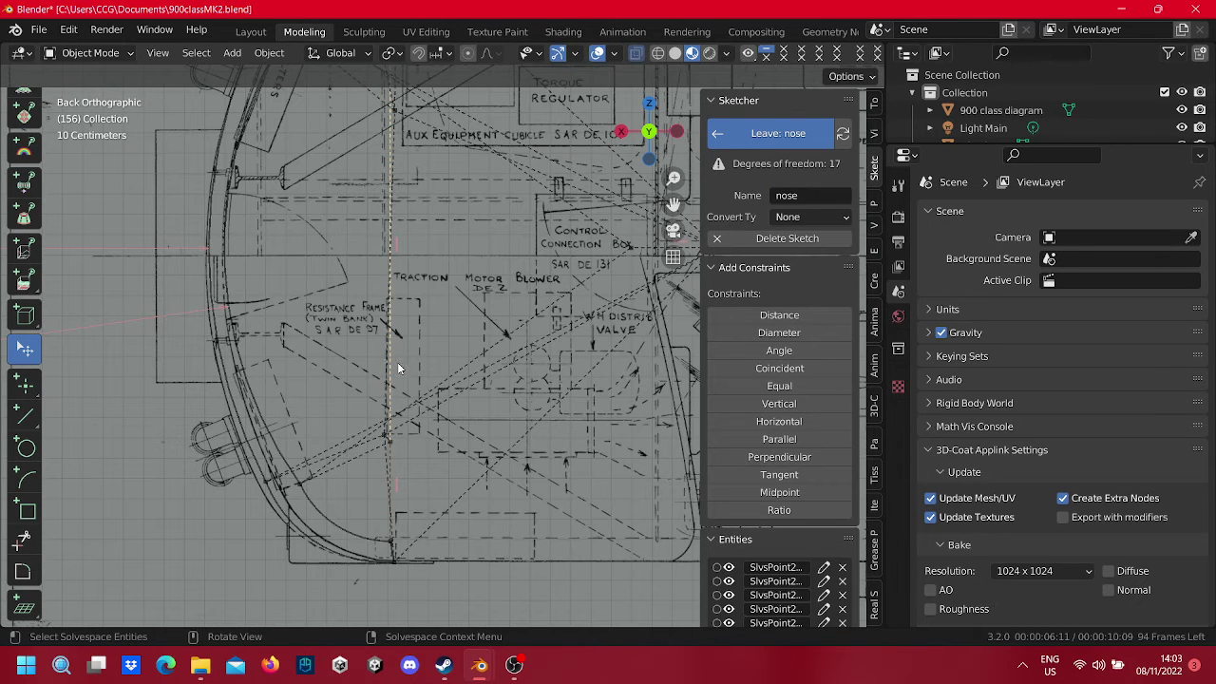
# Step: Try moving the dashed construction line right, then cancel the move
pyautogui.moveTo(391, 351); pyautogui.dragTo(443, 342)
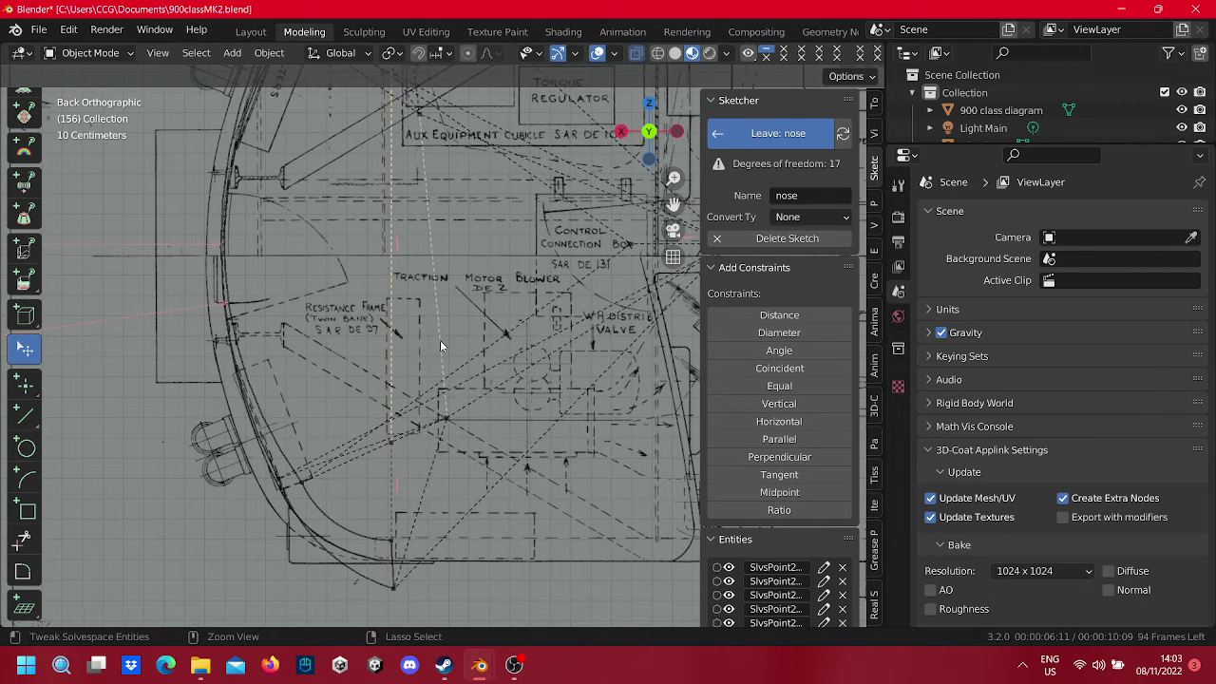
pyautogui.press('Escape')
pyautogui.scroll(5, 392, 326)
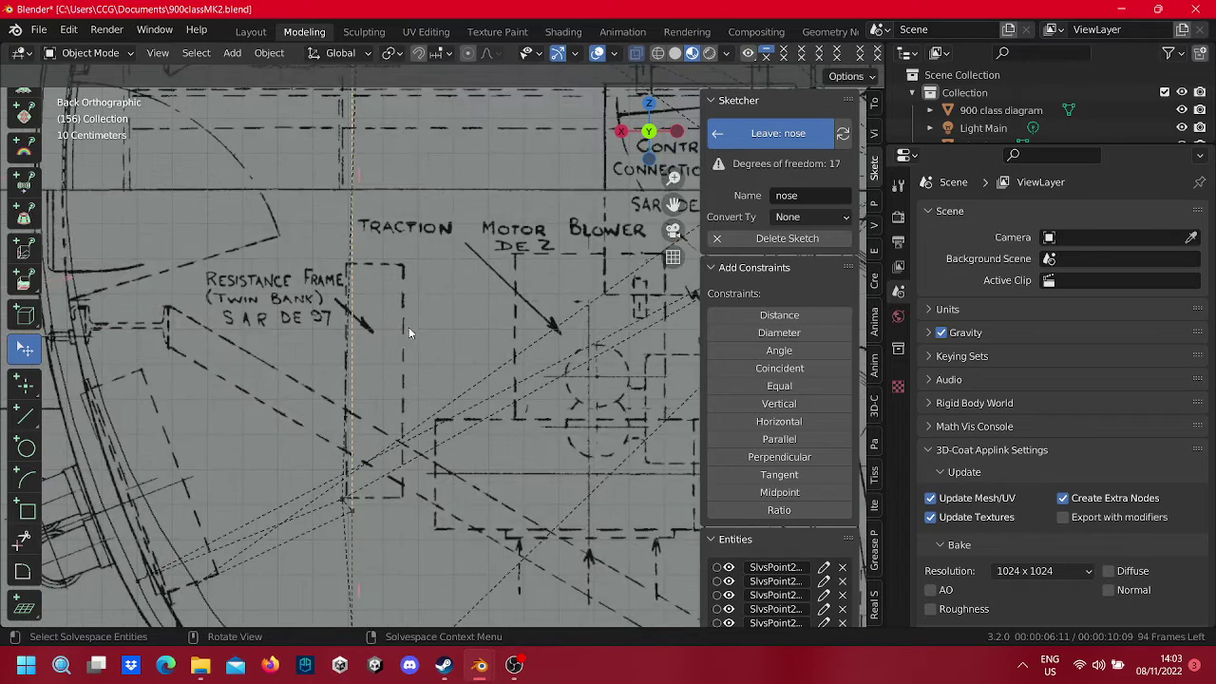
pyautogui.scroll(-1, 408, 327)
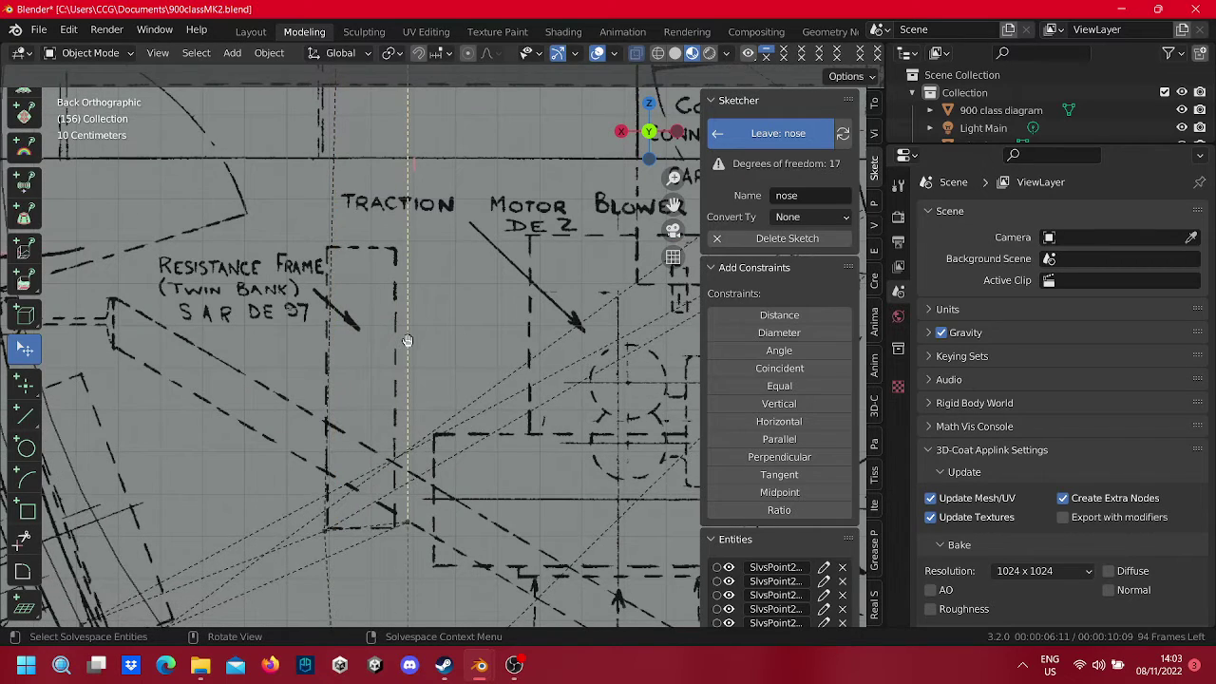
pyautogui.scroll(-6, 399, 342)
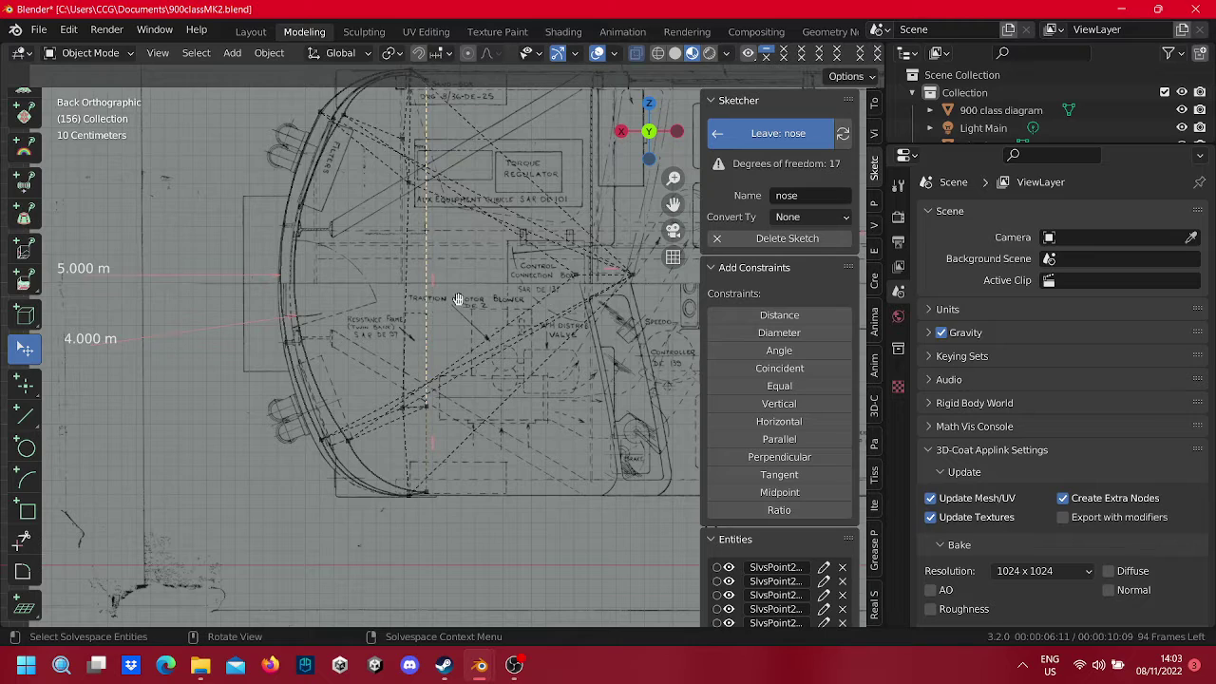
# Step: Drag the dashed vertical line left and back right, re-solving the nose arc and diagonals
pyautogui.moveTo(457, 299)
pyautogui.mouseDown()
pyautogui.moveTo(357, 271)
pyautogui.moveTo(407, 288)
pyautogui.moveTo(443, 277)
pyautogui.moveTo(372, 229)
pyautogui.moveTo(437, 287)
pyautogui.mouseUp()
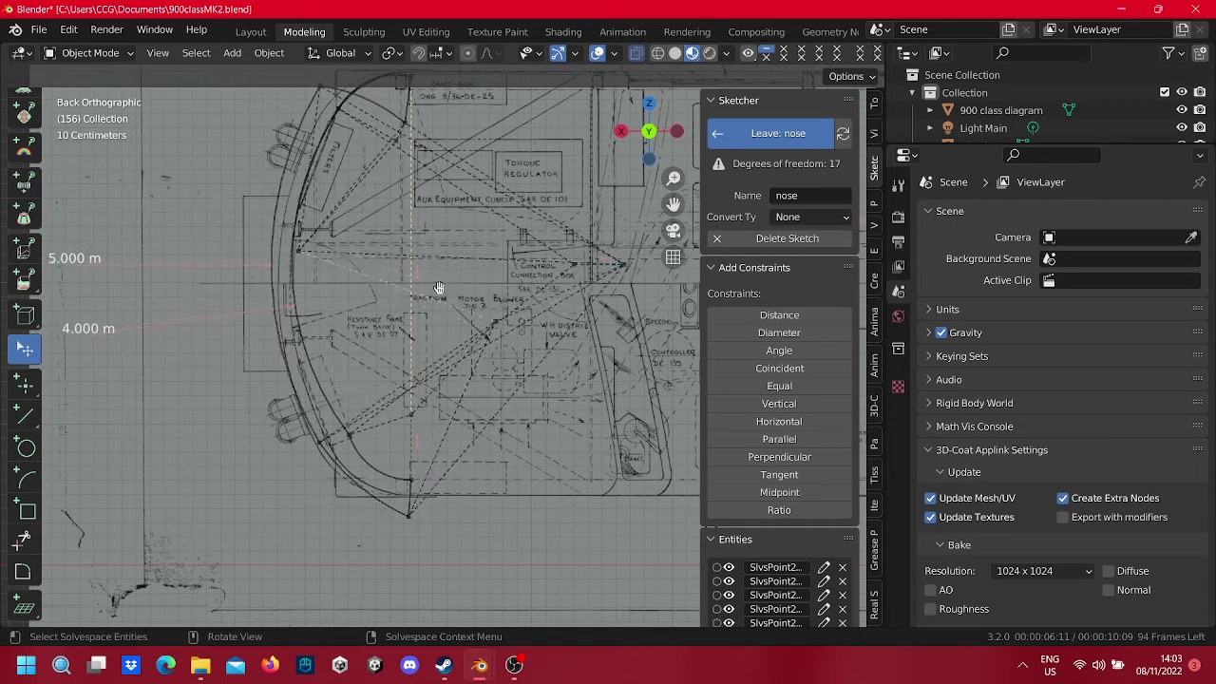
pyautogui.moveTo(438, 287); pyautogui.dragTo(459, 155)
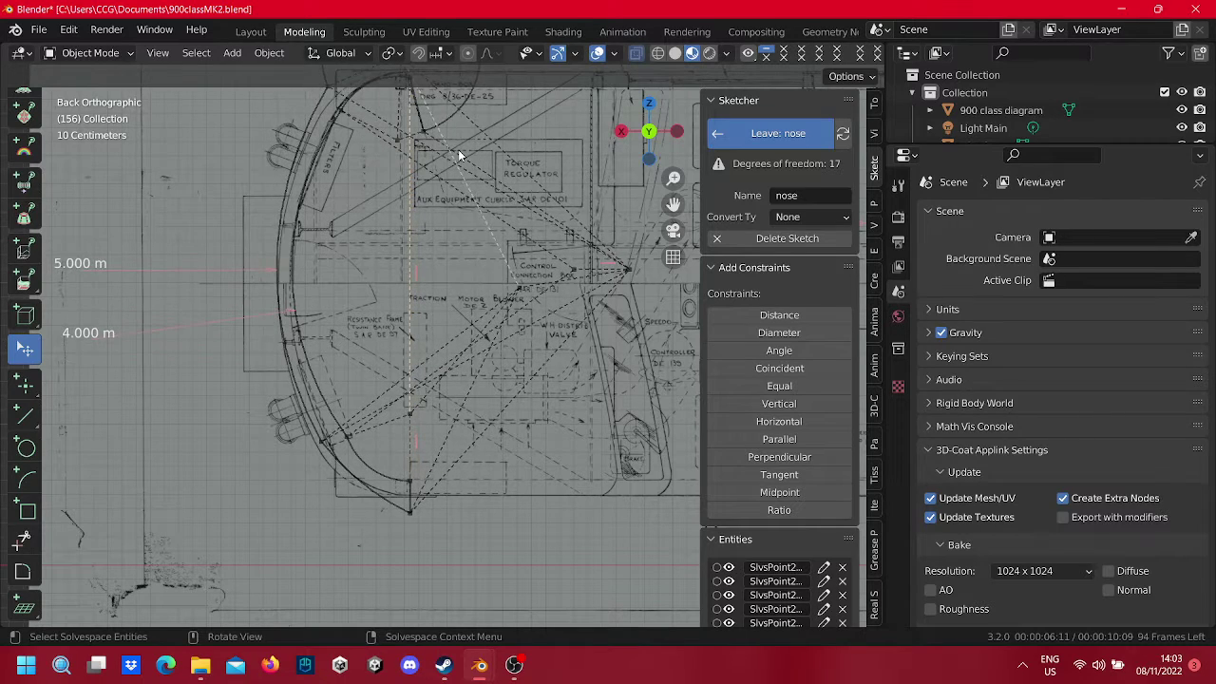
pyautogui.moveTo(458, 228); pyautogui.dragTo(424, 244)
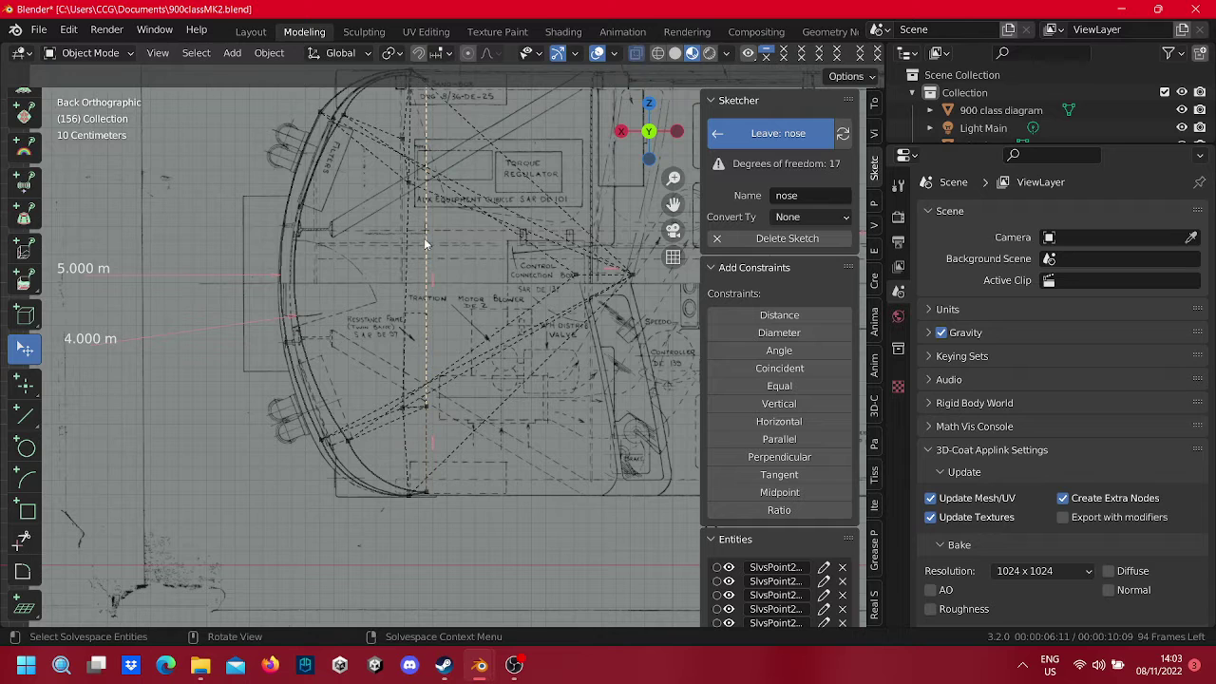
pyautogui.keyDown('shift'); pyautogui.moveTo(372, 277); pyautogui.dragTo(414, 329, button='middle'); pyautogui.keyUp('shift')
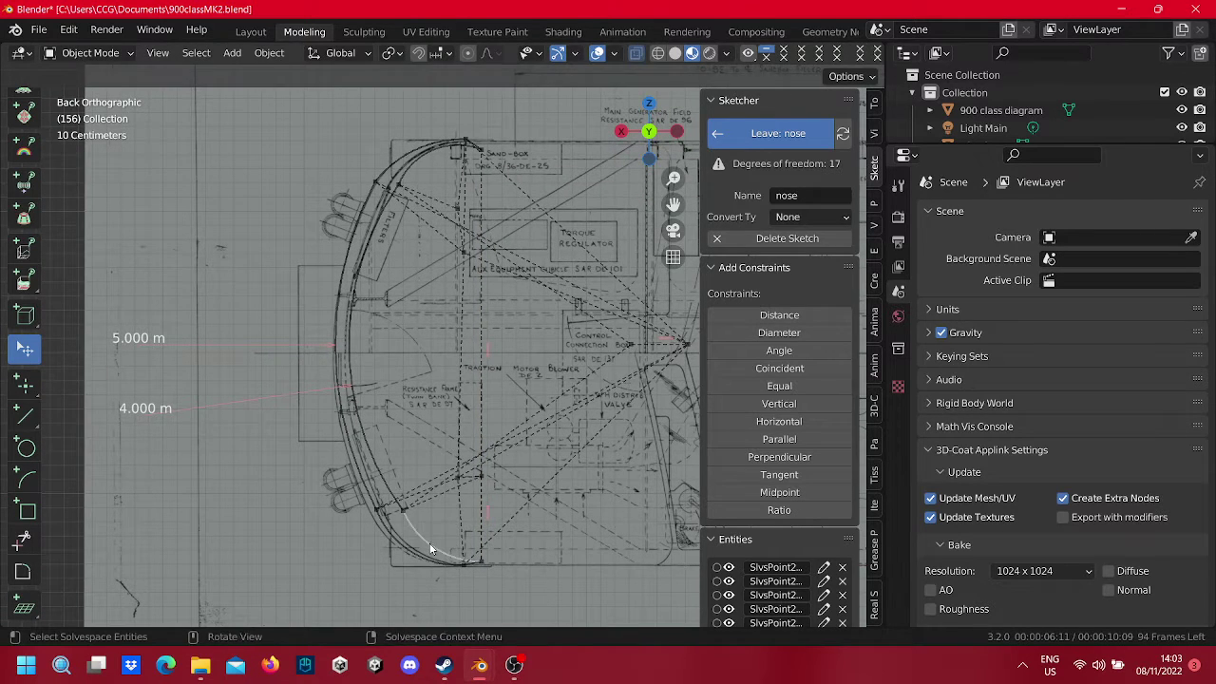
pyautogui.scroll(3, 407, 406)
pyautogui.scroll(2, 400, 417)
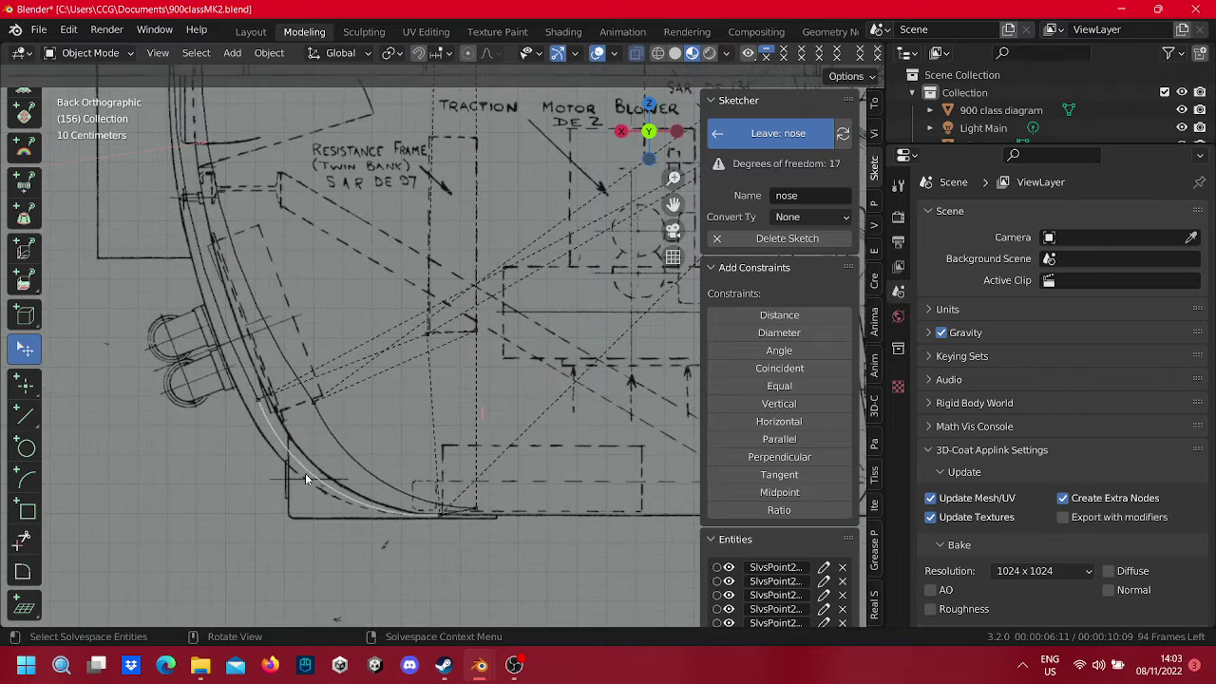
pyautogui.scroll(-3, 446, 351)
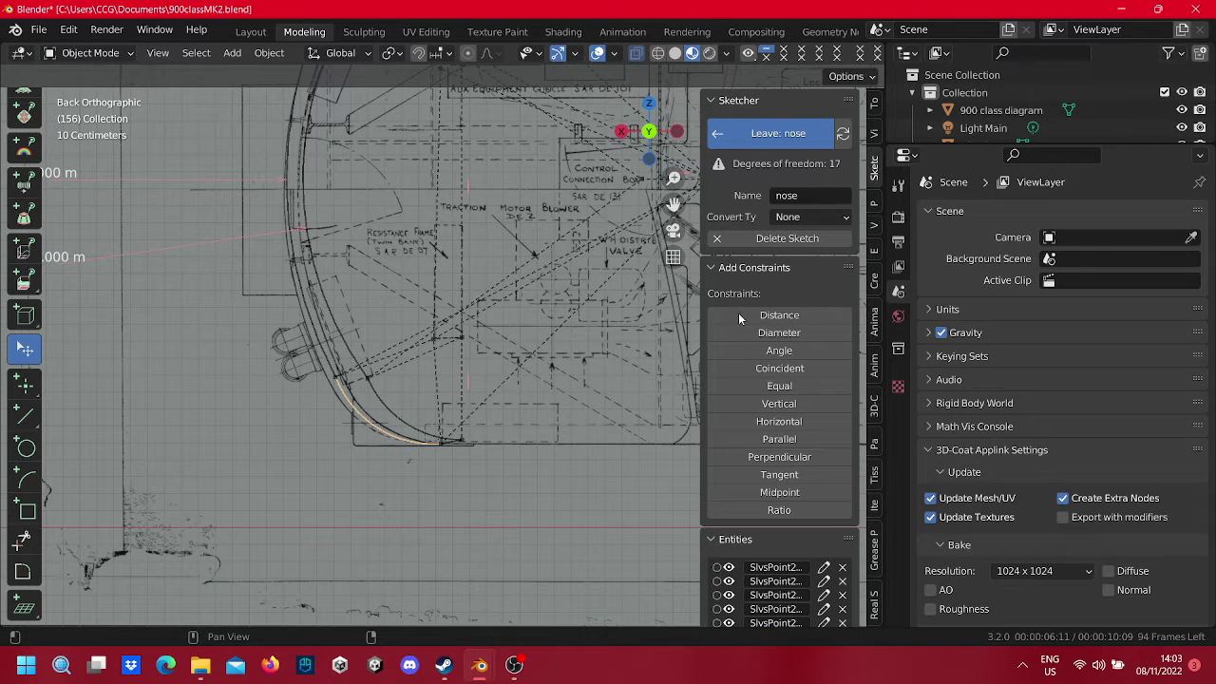
# Step: Give the first lower nose arc a diameter, changing it from 1.240 m to 1.200 m
pyautogui.click(755, 332)
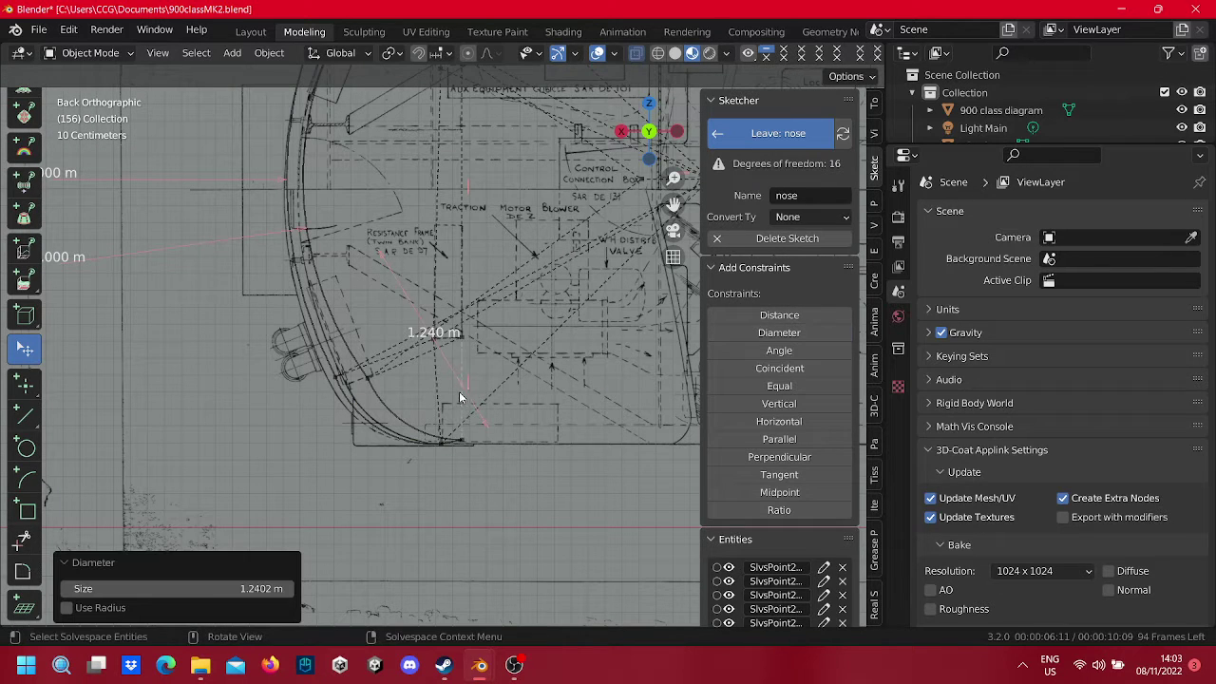
pyautogui.moveTo(435, 333); pyautogui.dragTo(334, 467)
pyautogui.rightClick(334, 472)
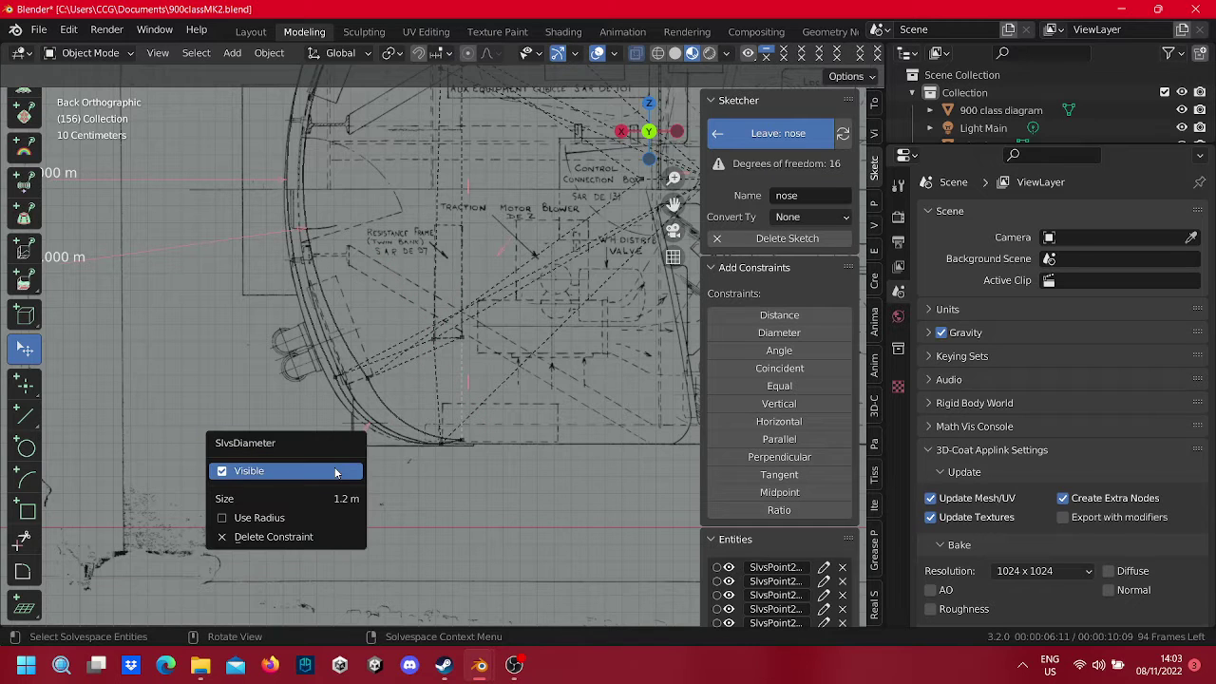
pyautogui.click(324, 499)
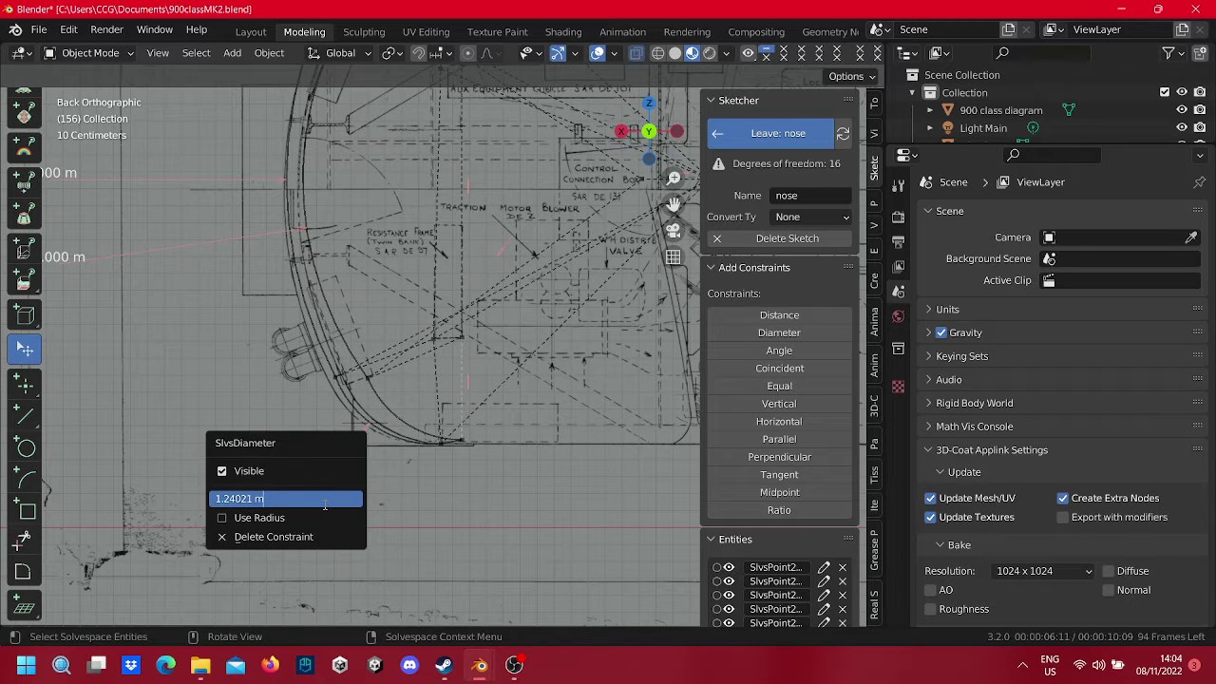
pyautogui.press('Return')
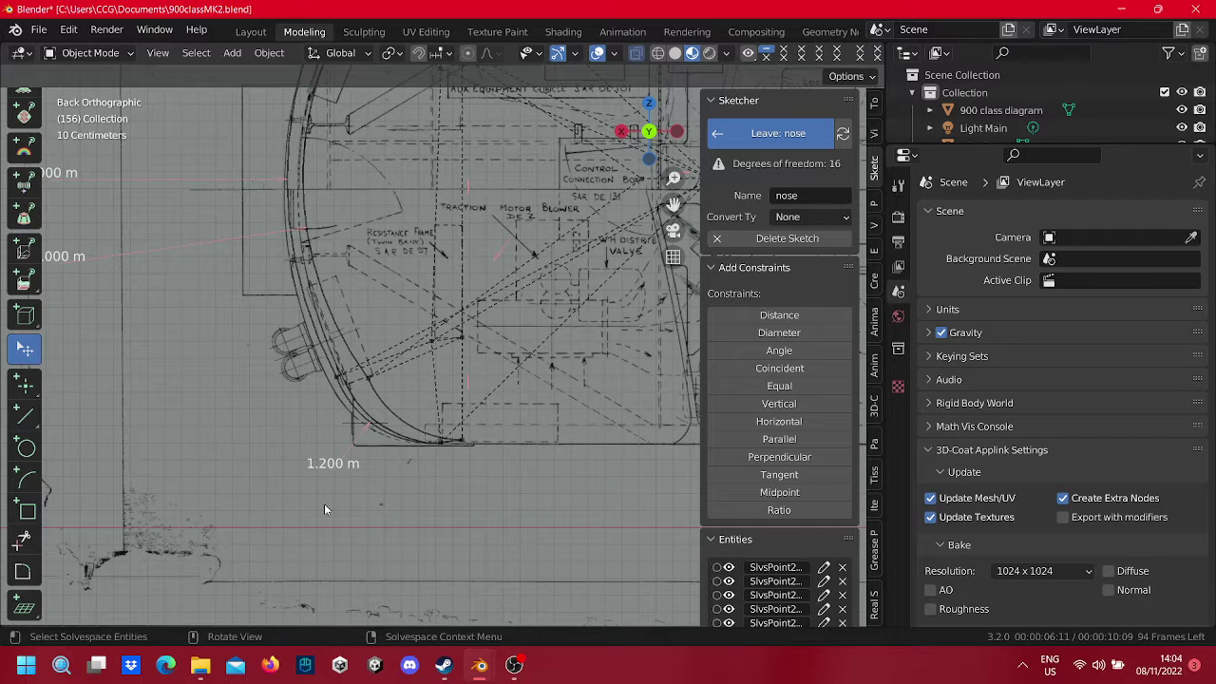
# Step: Add a diameter to the next lower arc and set it from 1.212 m to 1.200 m
pyautogui.click(396, 411)
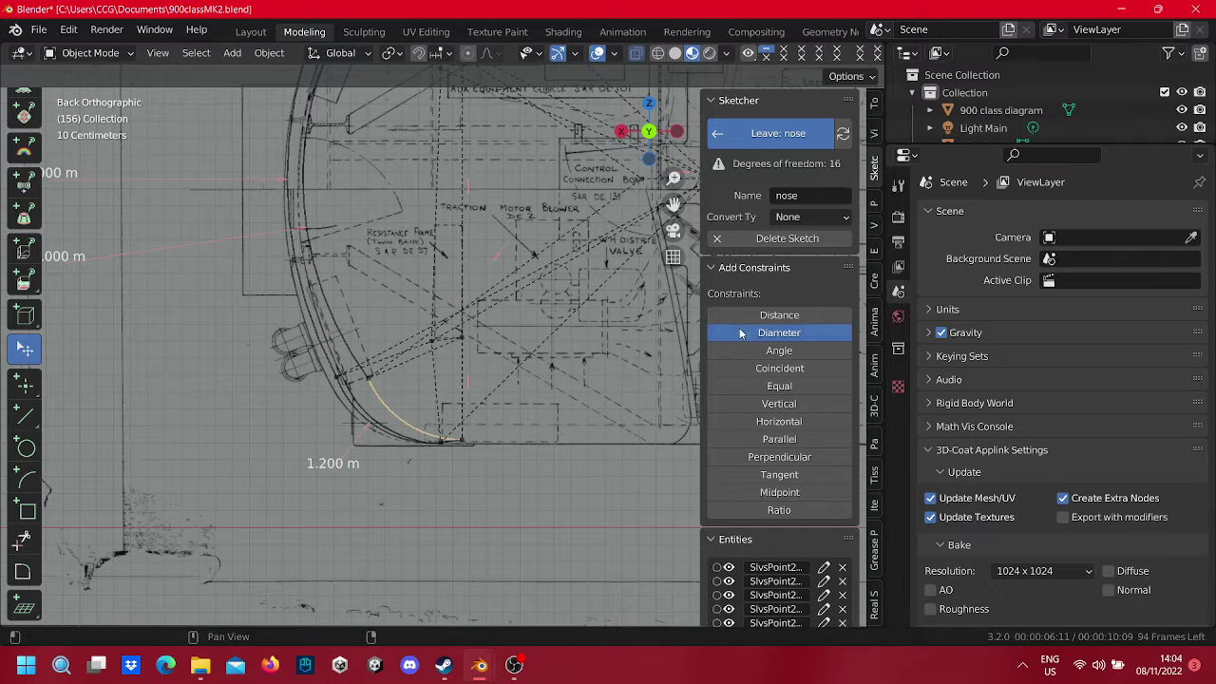
pyautogui.click(779, 332)
pyautogui.moveTo(472, 351)
pyautogui.mouseDown()
pyautogui.moveTo(366, 478)
pyautogui.moveTo(365, 507)
pyautogui.mouseUp()
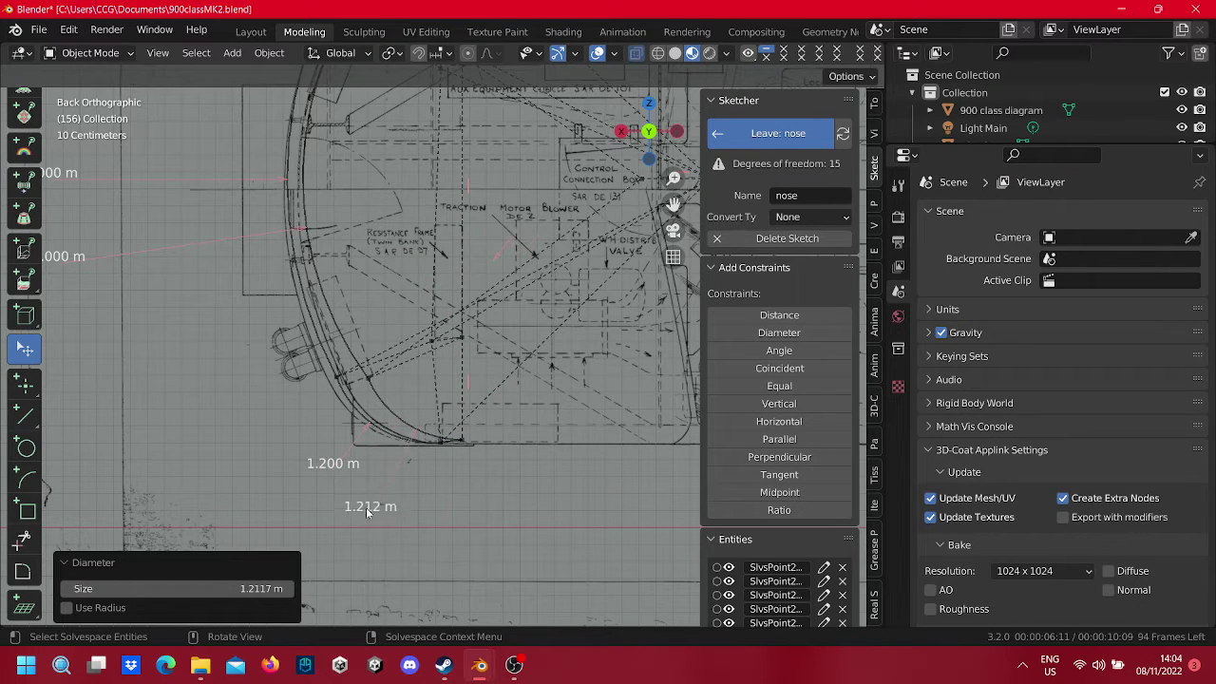
pyautogui.rightClick(366, 507)
pyautogui.click(366, 507)
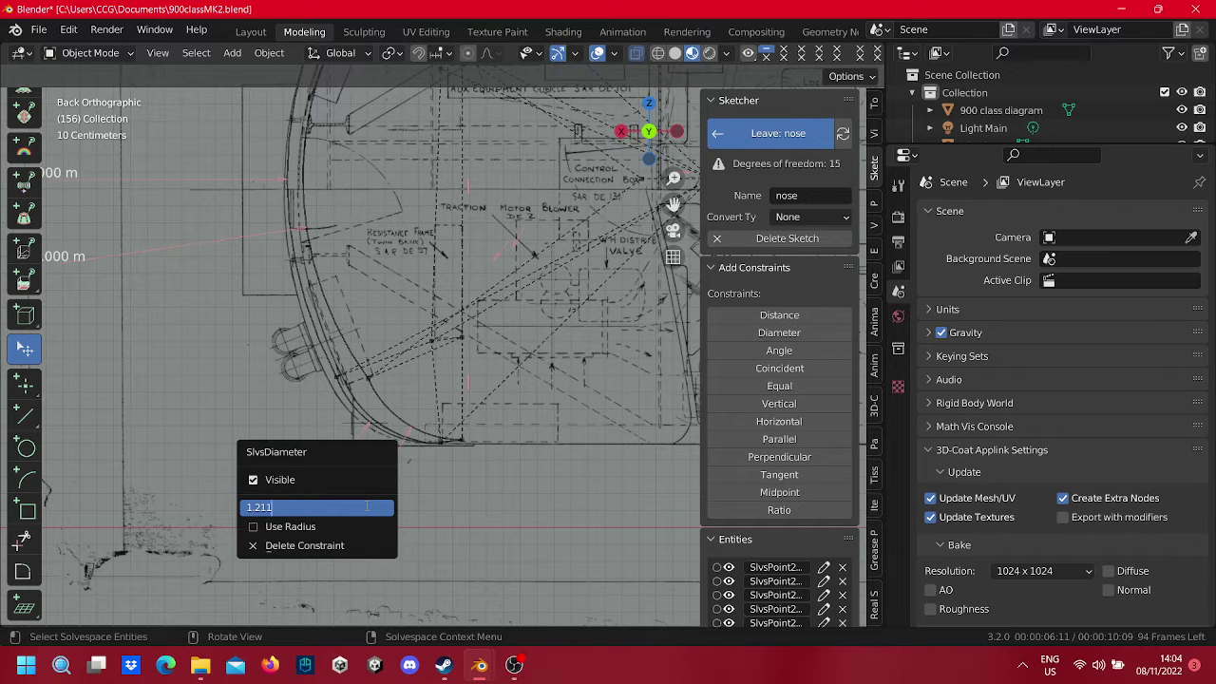
pyautogui.write('1.2')
pyautogui.press('Return')
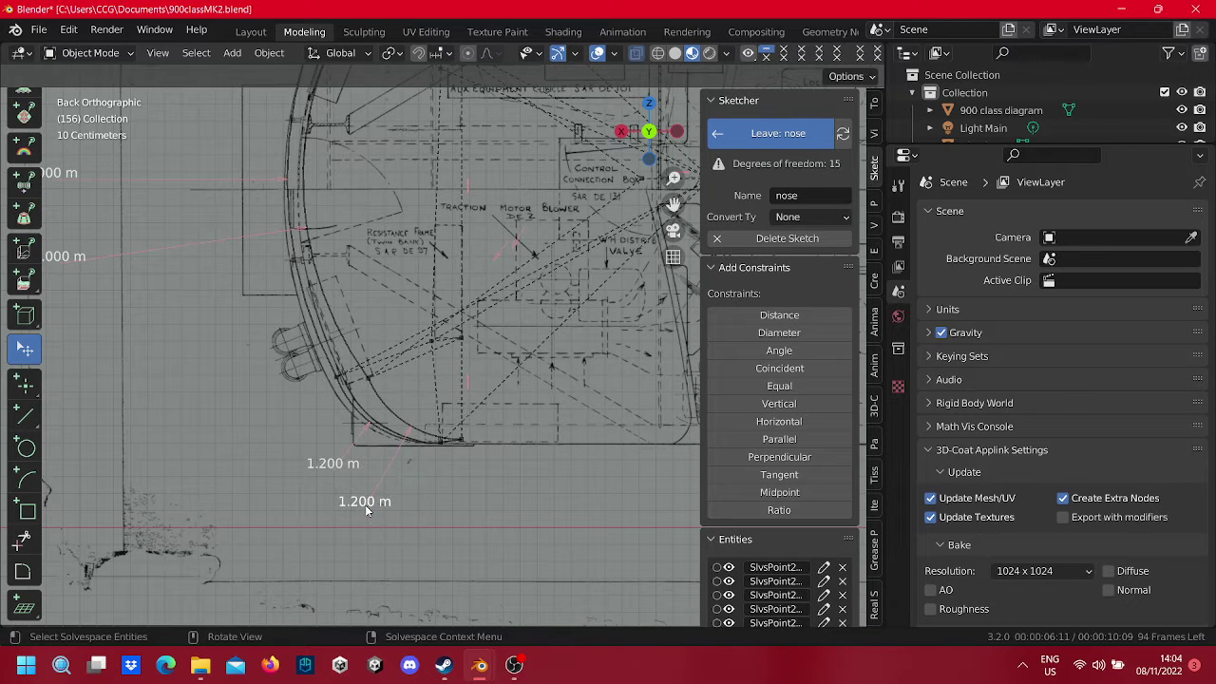
pyautogui.keyDown('shift'); pyautogui.moveTo(383, 276); pyautogui.dragTo(411, 402, button='middle'); pyautogui.keyUp('shift')
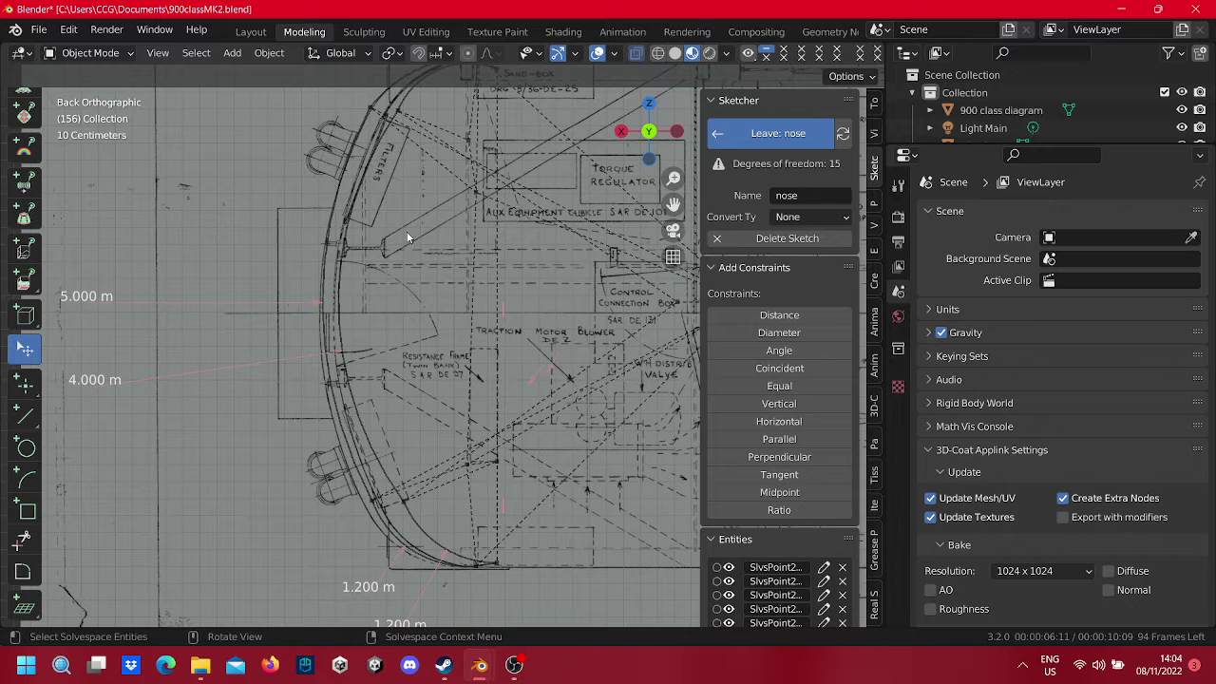
# Step: Add a diameter to the upper corner arc and change it from 1.607 m to 1.200 m
pyautogui.keyDown('shift'); pyautogui.moveTo(428, 238); pyautogui.dragTo(439, 391, button='middle'); pyautogui.keyUp('shift')
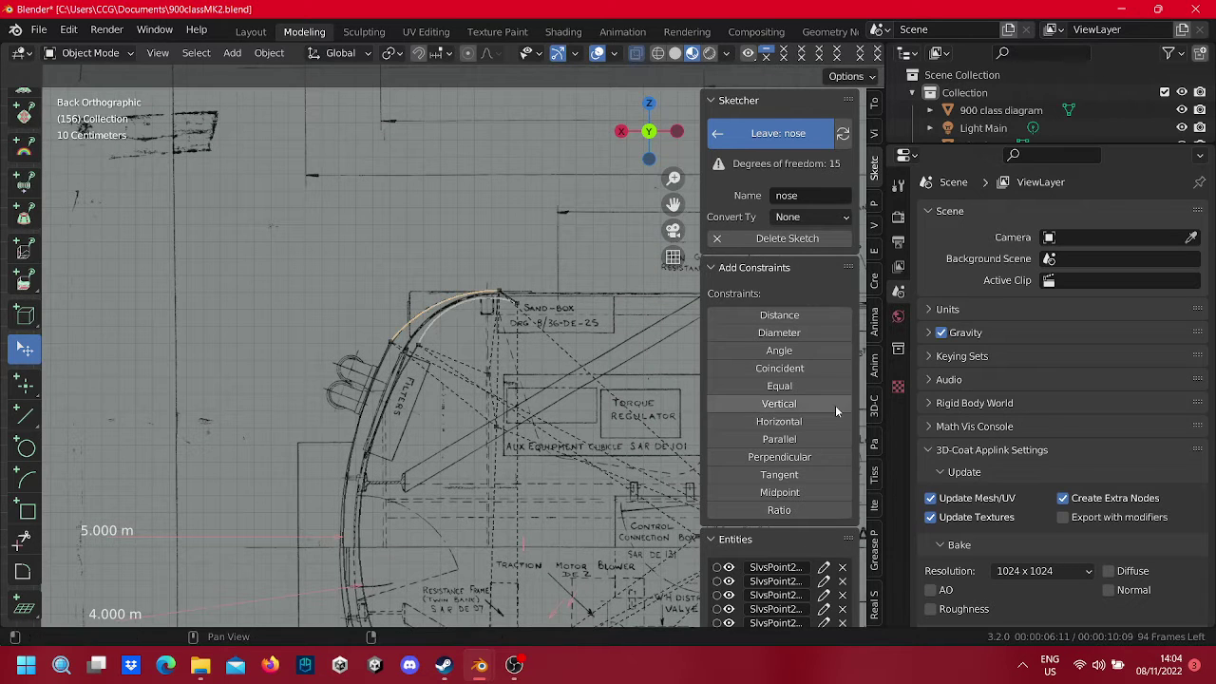
pyautogui.click(764, 331)
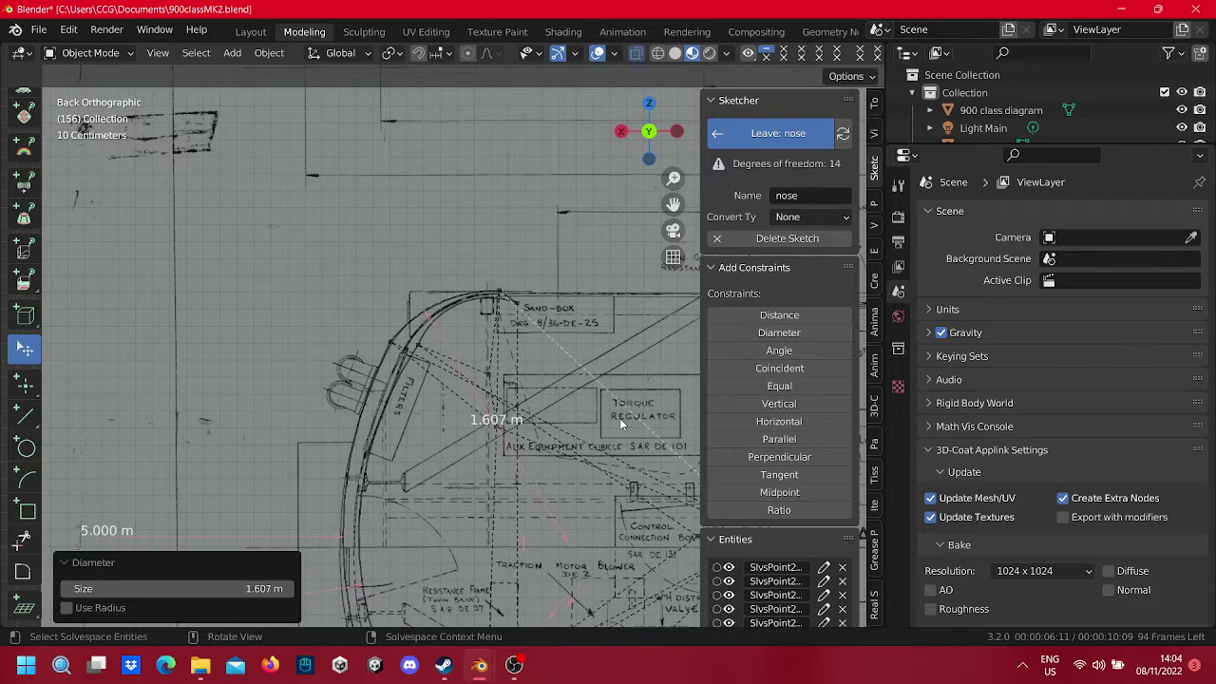
pyautogui.moveTo(495, 419); pyautogui.dragTo(542, 497)
pyautogui.rightClick(352, 250)
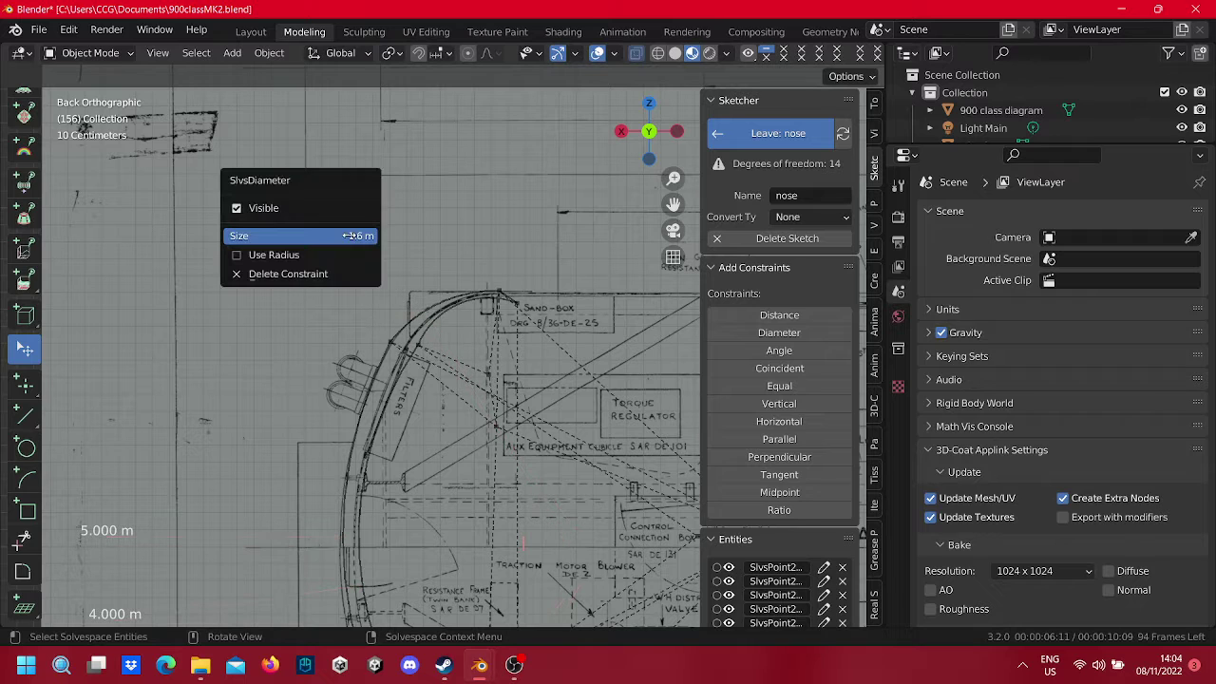
pyautogui.click(350, 236)
pyautogui.press('Return')
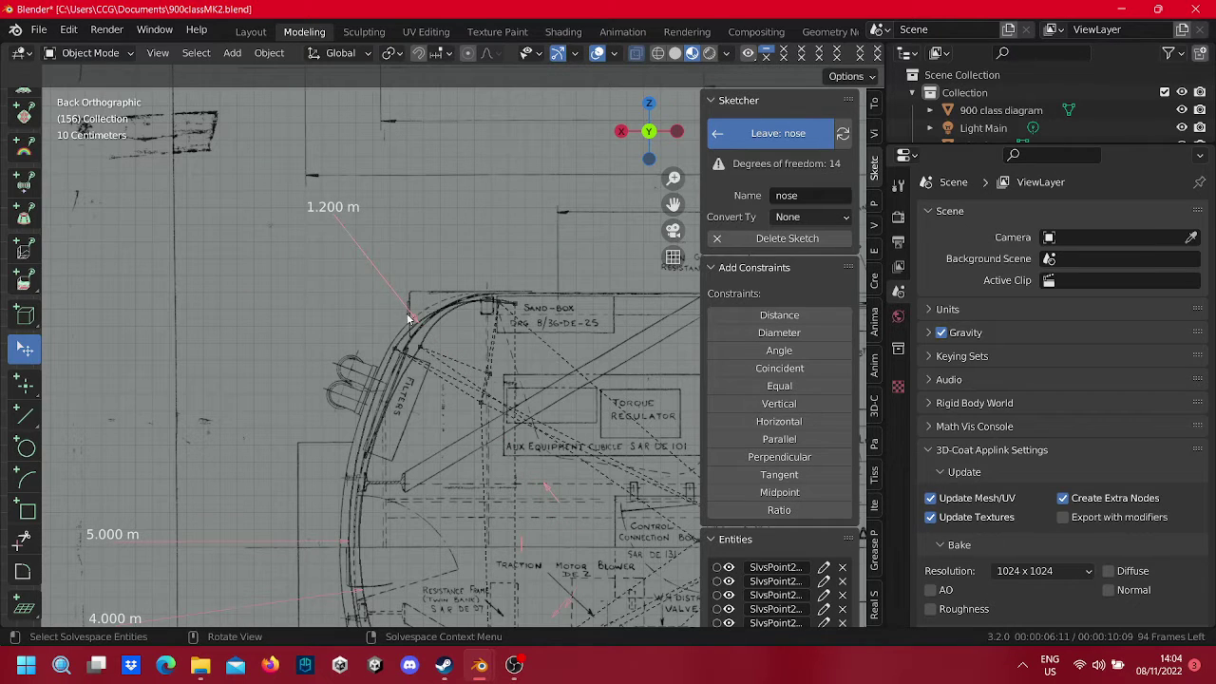
# Step: Add a diameter to the top arc near the sand-box, changing 0.882 m to 1.200 m
pyautogui.click(425, 337)
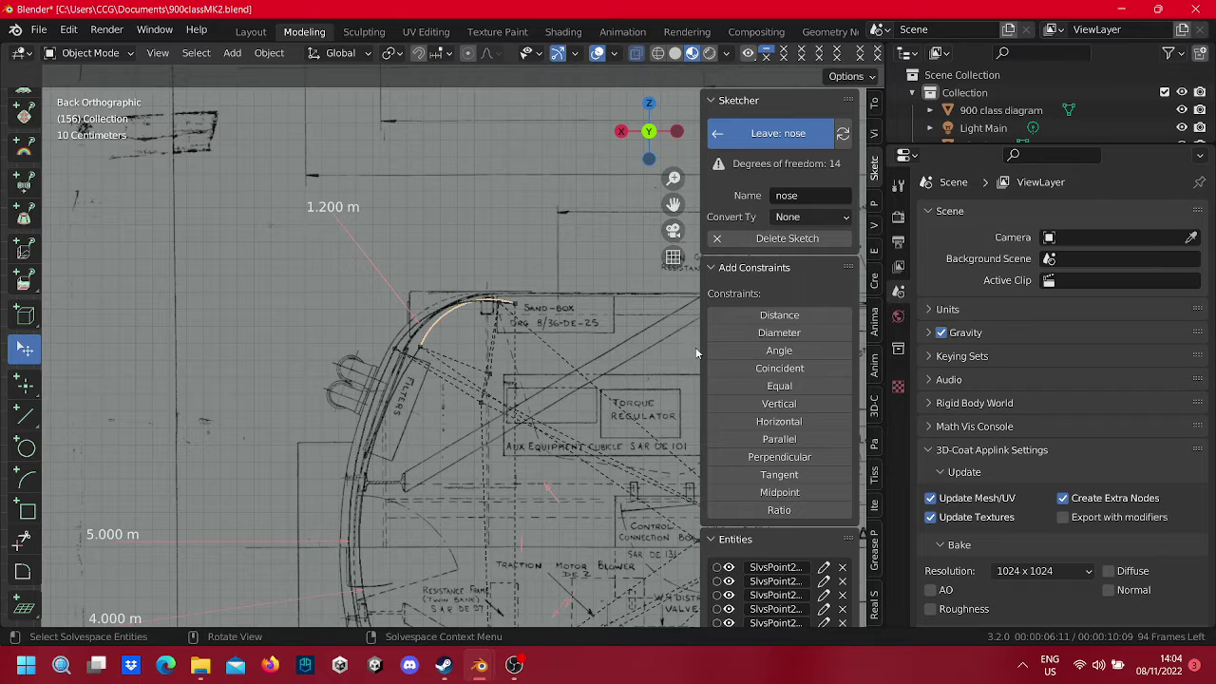
pyautogui.click(760, 332)
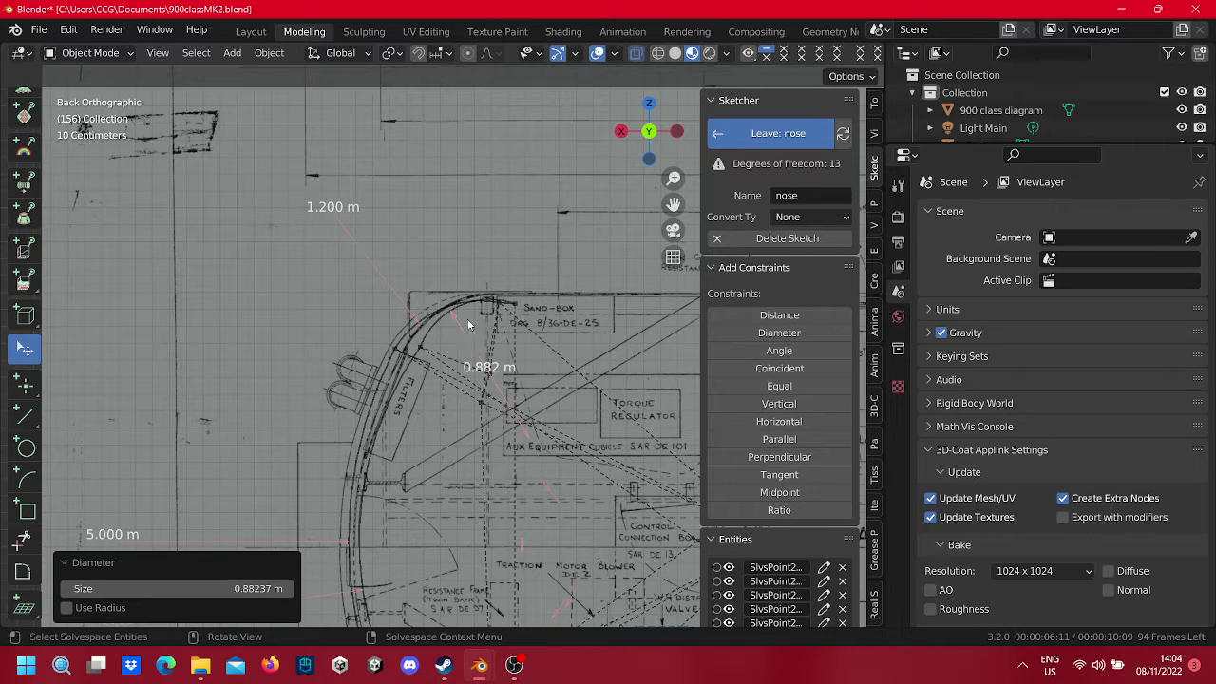
pyautogui.moveTo(468, 325); pyautogui.dragTo(415, 184)
pyautogui.click(397, 177)
pyautogui.click(399, 178)
pyautogui.write('1')
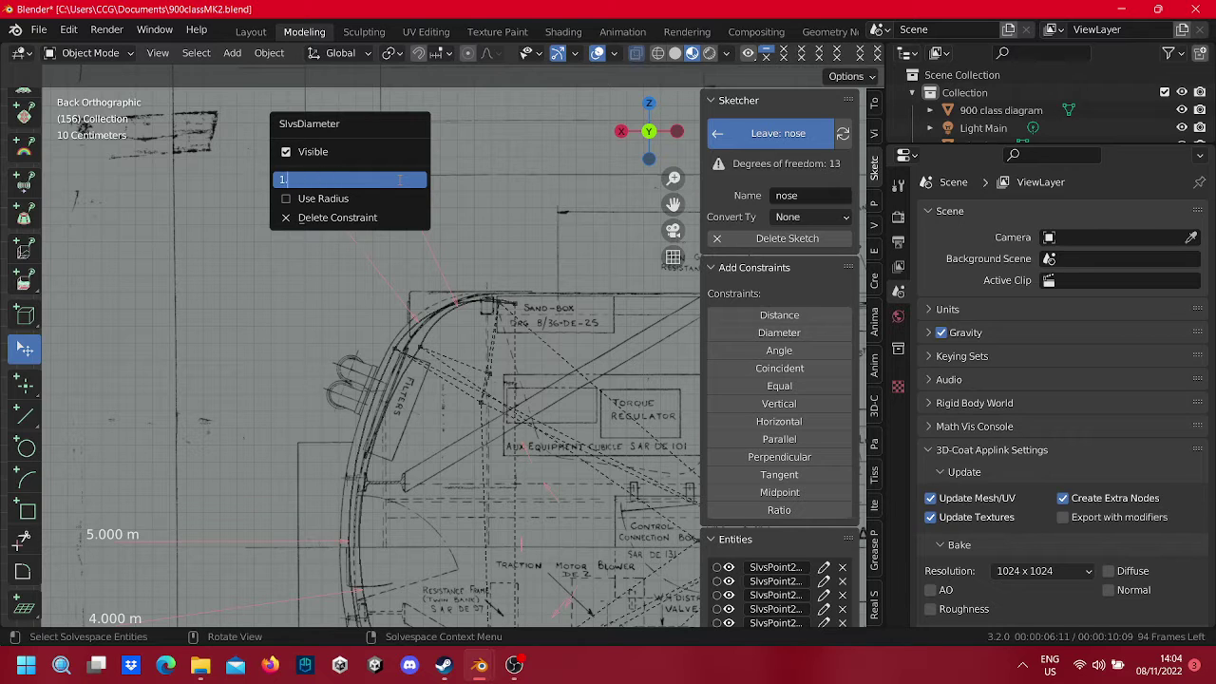
pyautogui.write('.2')
pyautogui.press('Return')
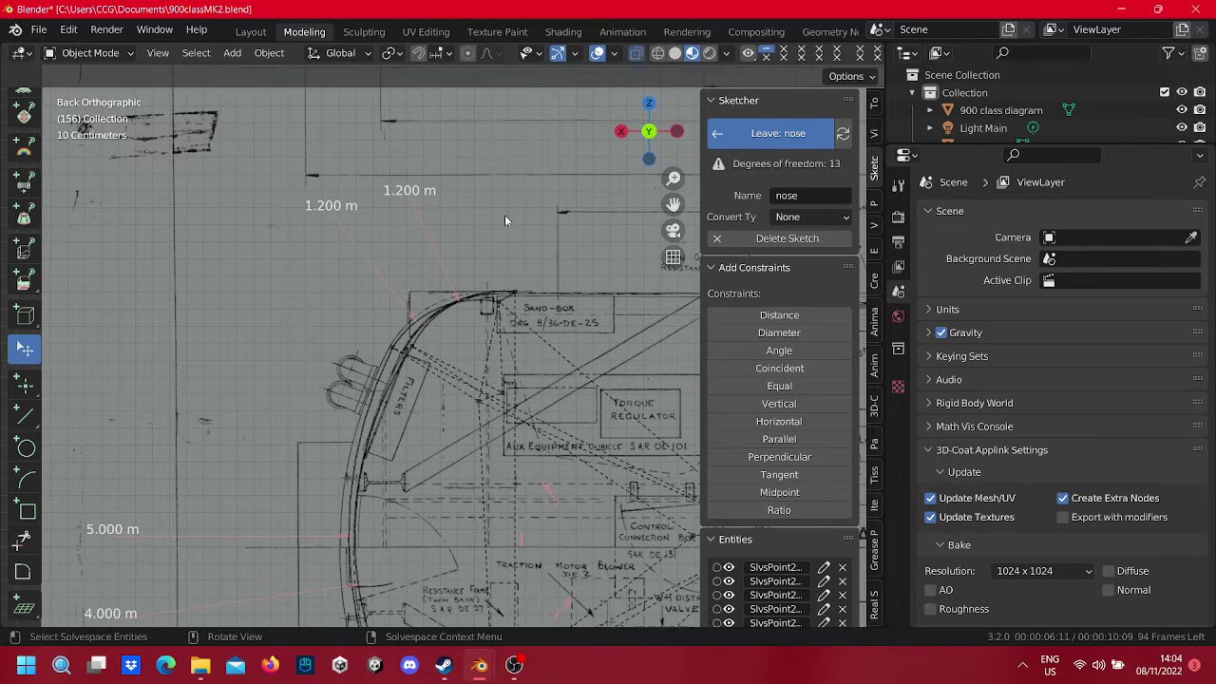
pyautogui.keyDown('shift'); pyautogui.moveTo(518, 304); pyautogui.dragTo(480, 140, button='middle'); pyautogui.keyUp('shift')
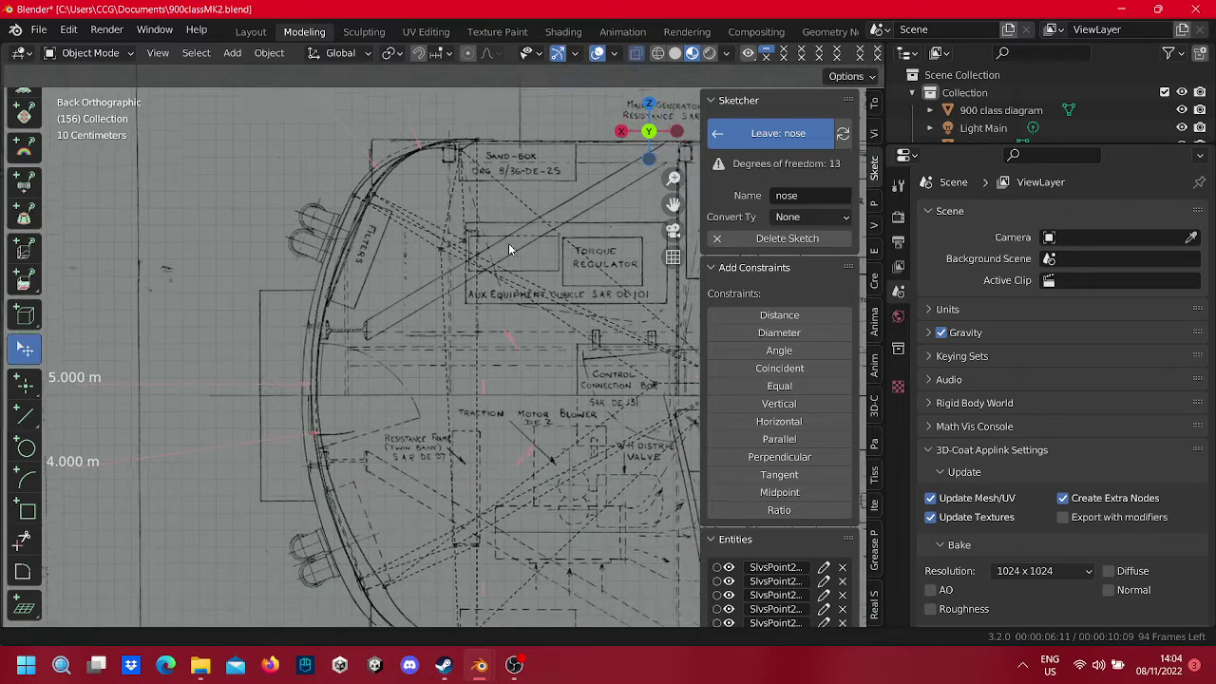
# Step: Add a distance constraint across the nose and set it from 1.752 m to 1.000 m
pyautogui.click(746, 315)
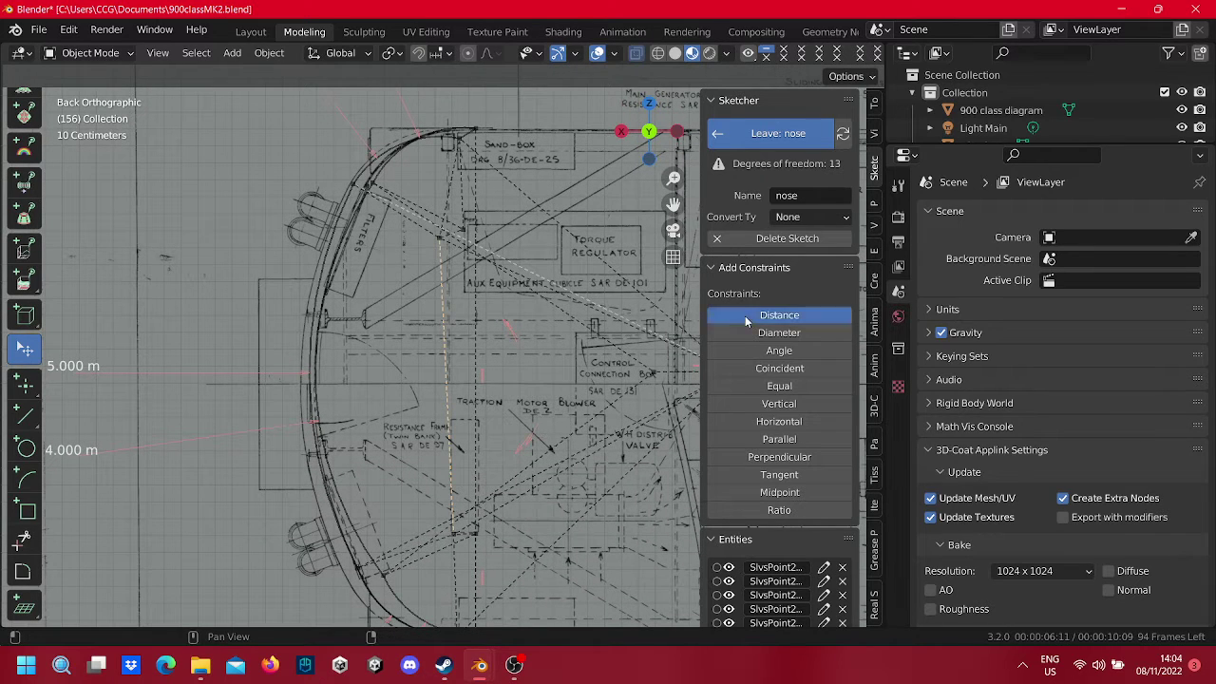
pyautogui.rightClick(503, 378)
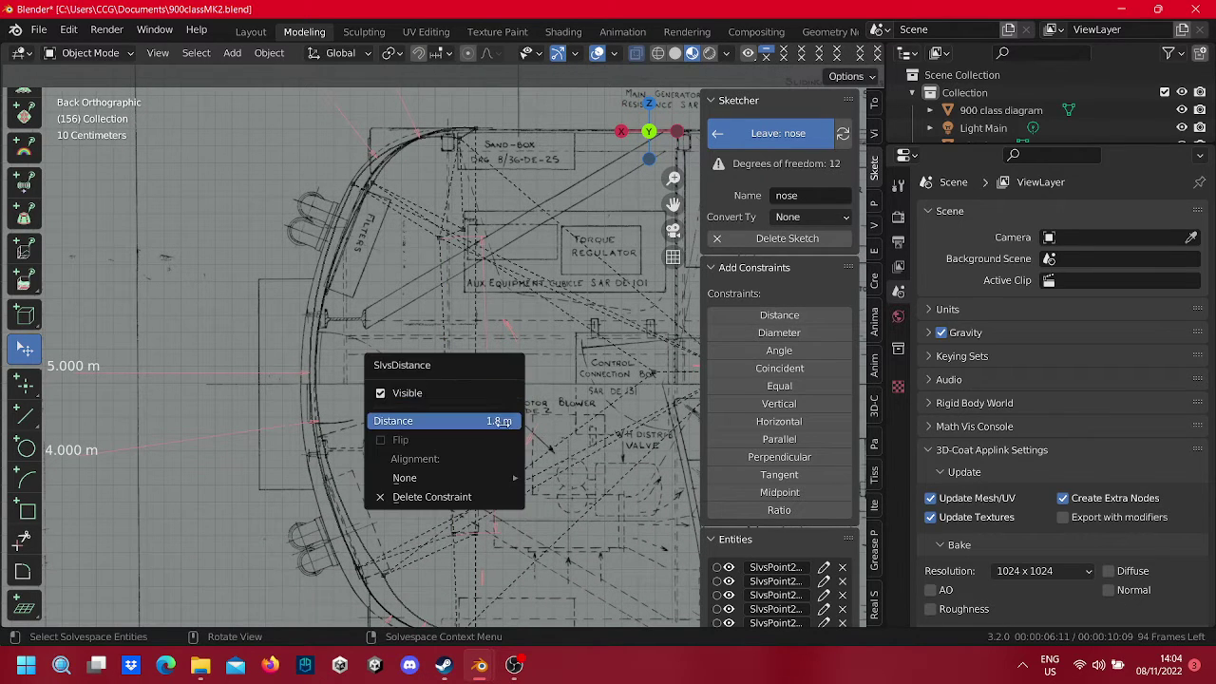
pyautogui.rightClick(501, 380)
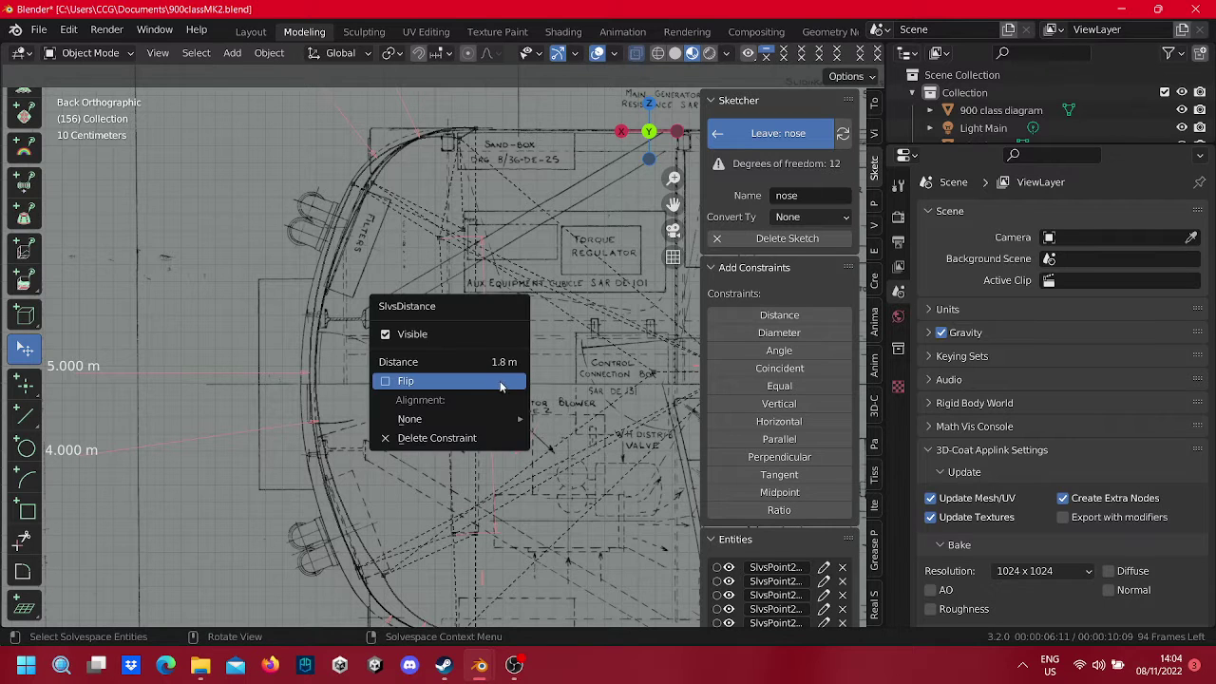
pyautogui.press('Escape')
pyautogui.rightClick(484, 388)
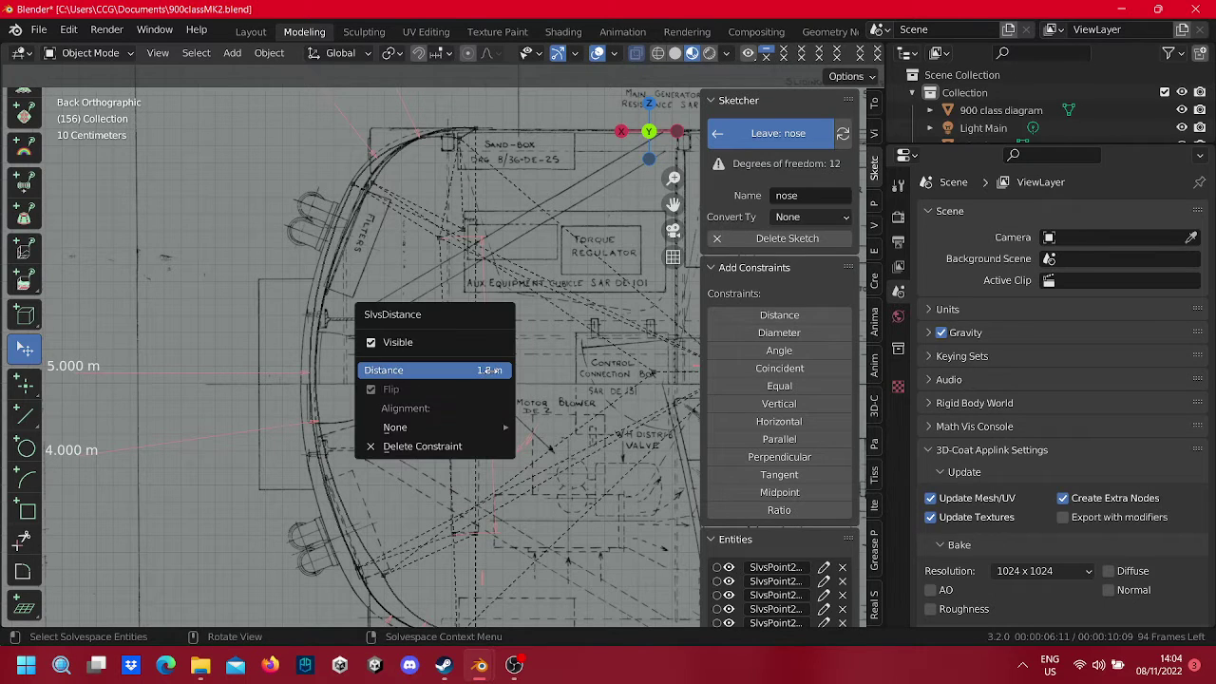
pyautogui.click(486, 389)
pyautogui.rightClick(488, 388)
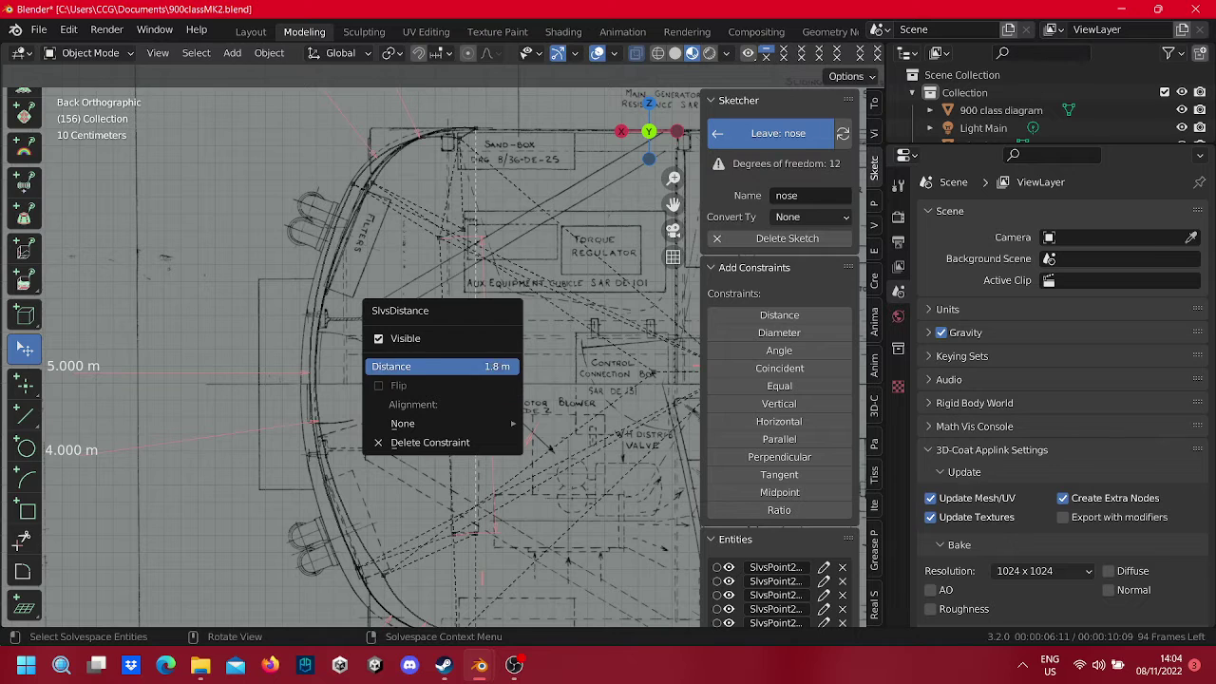
pyautogui.click(497, 364)
pyautogui.press('Return')
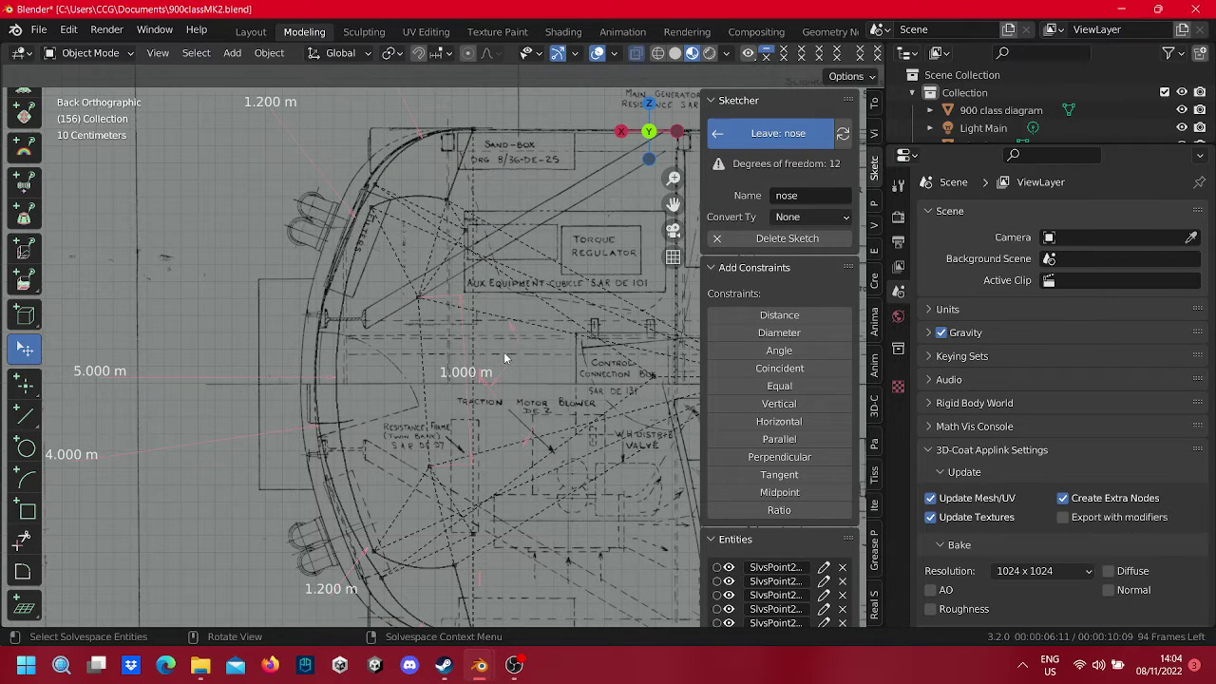
# Step: Change the nose distance dimension from 1.000 m to 1.500 m
pyautogui.scroll(-4, 494, 339)
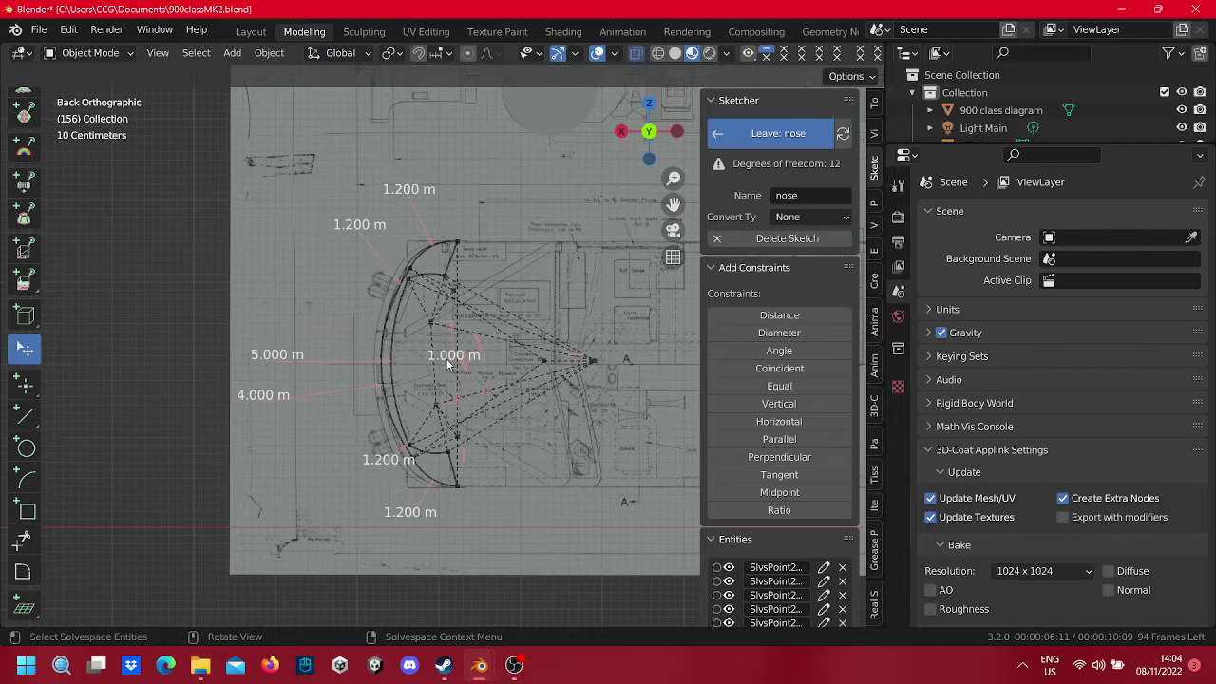
pyautogui.rightClick(448, 363)
pyautogui.click(448, 360)
pyautogui.write('1.5')
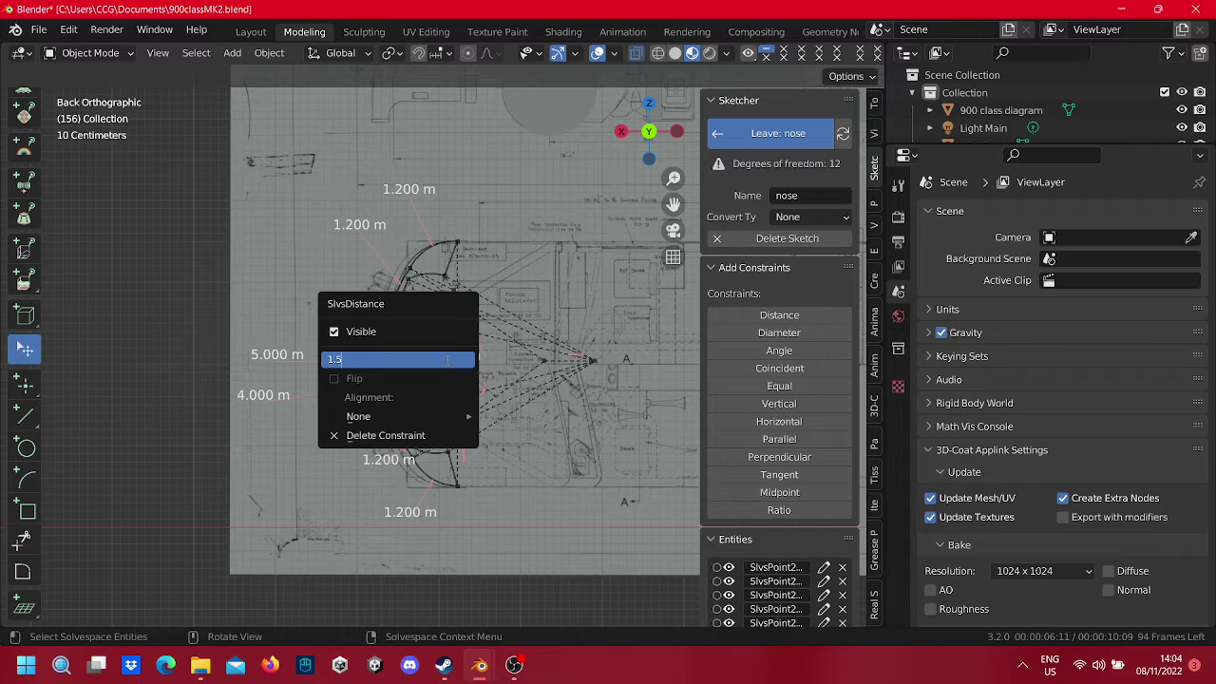
pyautogui.press('Return')
pyautogui.scroll(3, 450, 342)
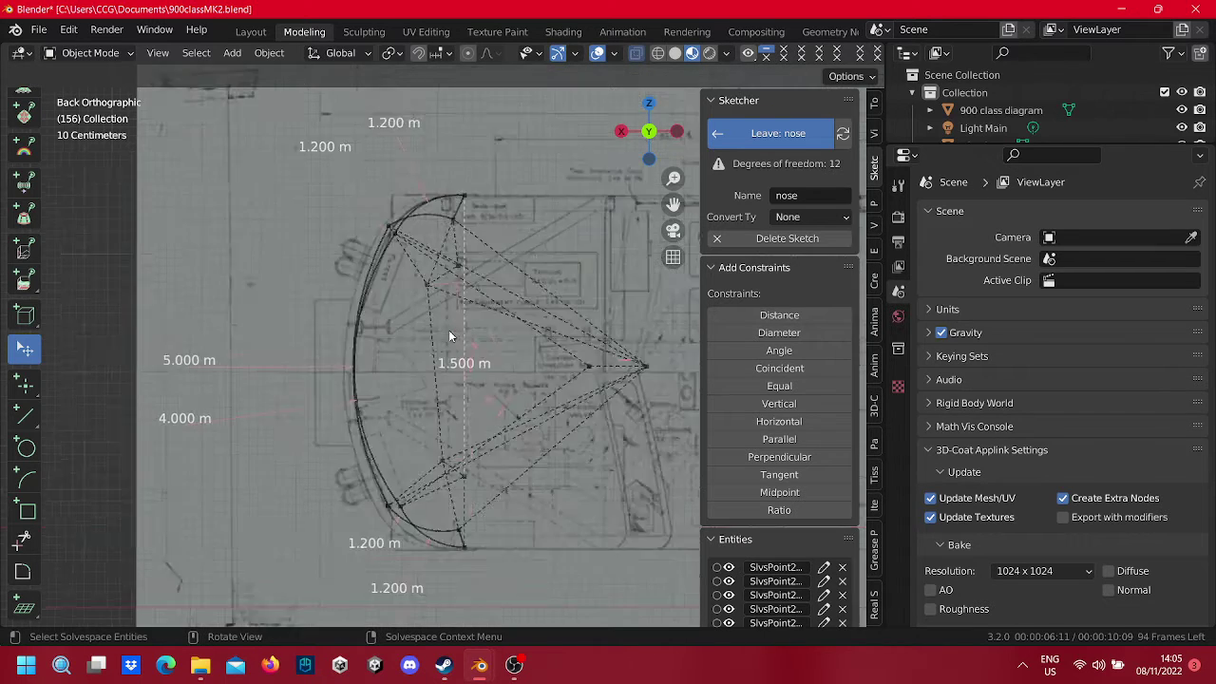
pyautogui.scroll(3, 451, 335)
pyautogui.scroll(1, 451, 334)
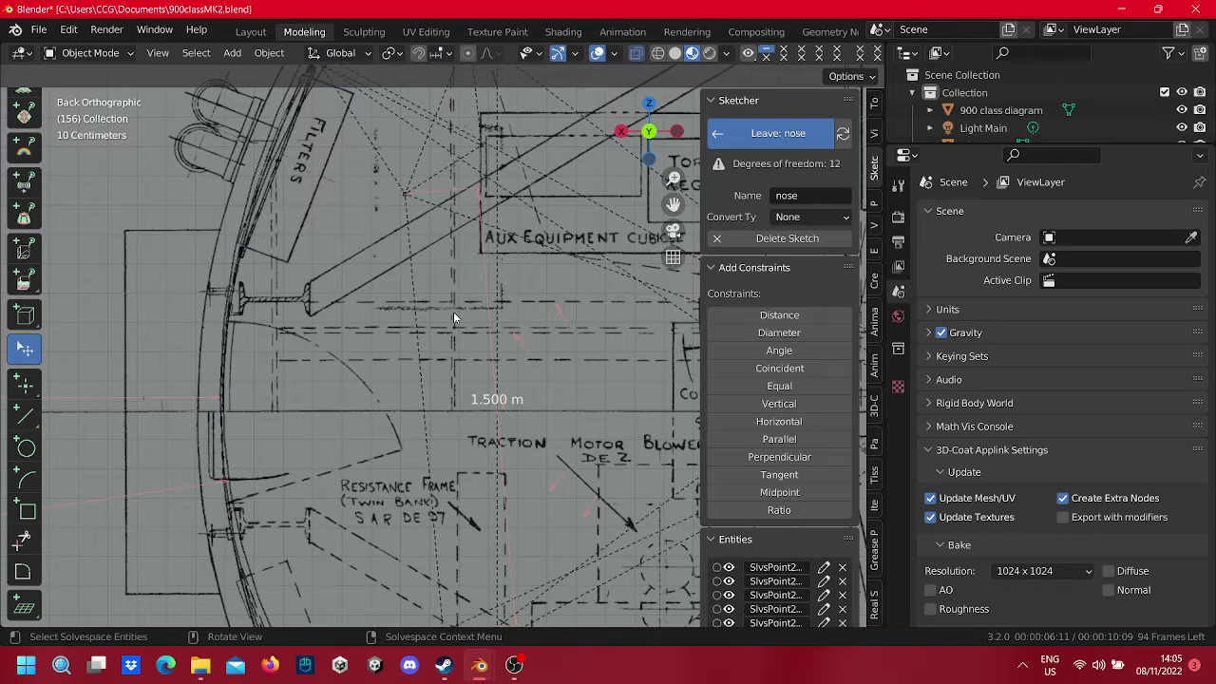
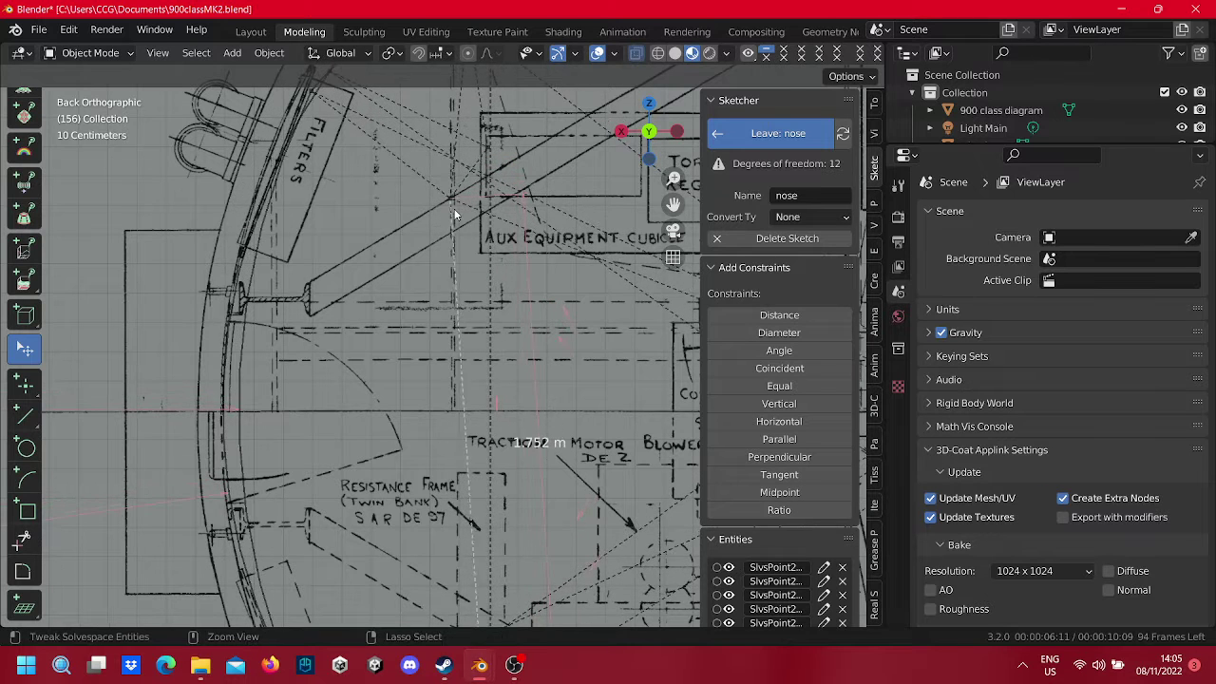
# Step: Delete the 1.8 m distance dimension and drag the construction lines' meeting point lower
pyautogui.rightClick(533, 411)
pyautogui.click(542, 490)
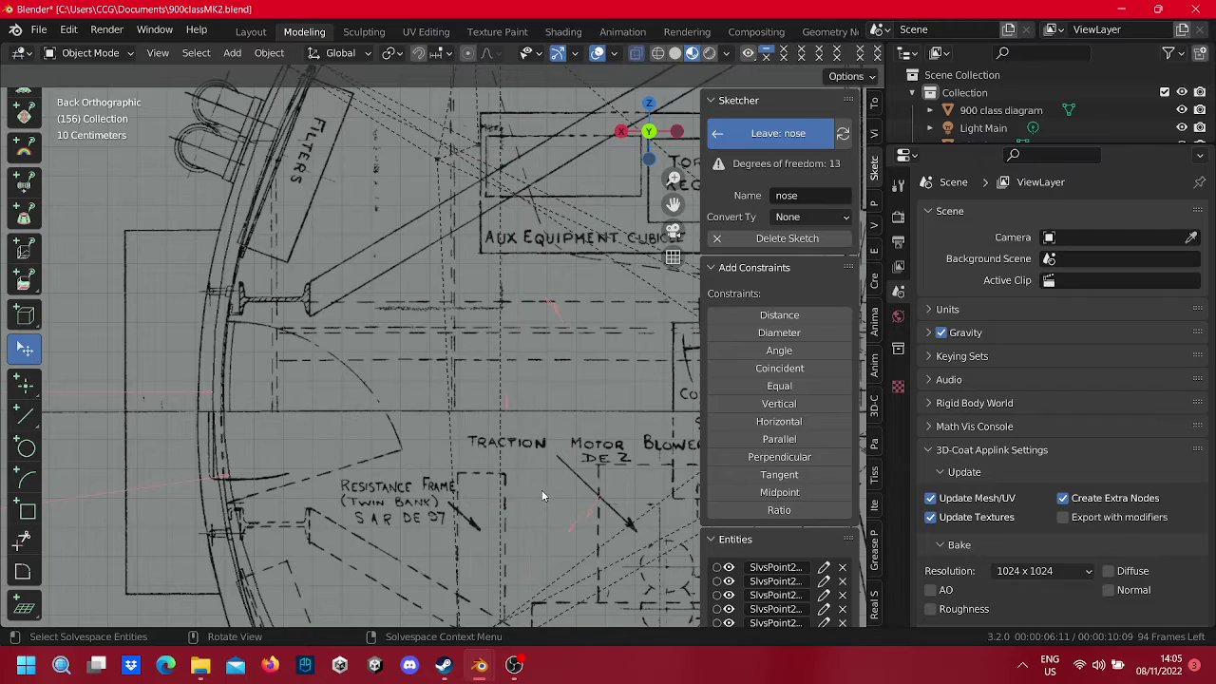
pyautogui.scroll(-1, 475, 342)
pyautogui.moveTo(434, 204)
pyautogui.mouseDown()
pyautogui.moveTo(465, 141)
pyautogui.moveTo(442, 67)
pyautogui.moveTo(368, 105)
pyautogui.moveTo(482, 192)
pyautogui.moveTo(408, 304)
pyautogui.moveTo(250, 236)
pyautogui.moveTo(453, 275)
pyautogui.moveTo(380, 252)
pyautogui.moveTo(535, 233)
pyautogui.moveTo(456, 312)
pyautogui.moveTo(570, 313)
pyautogui.moveTo(594, 300)
pyautogui.moveTo(506, 184)
pyautogui.moveTo(466, 213)
pyautogui.moveTo(416, 444)
pyautogui.moveTo(496, 355)
pyautogui.moveTo(407, 333)
pyautogui.moveTo(466, 541)
pyautogui.moveTo(463, 408)
pyautogui.moveTo(437, 521)
pyautogui.moveTo(433, 465)
pyautogui.mouseUp()
pyautogui.scroll(-5, 405, 404)
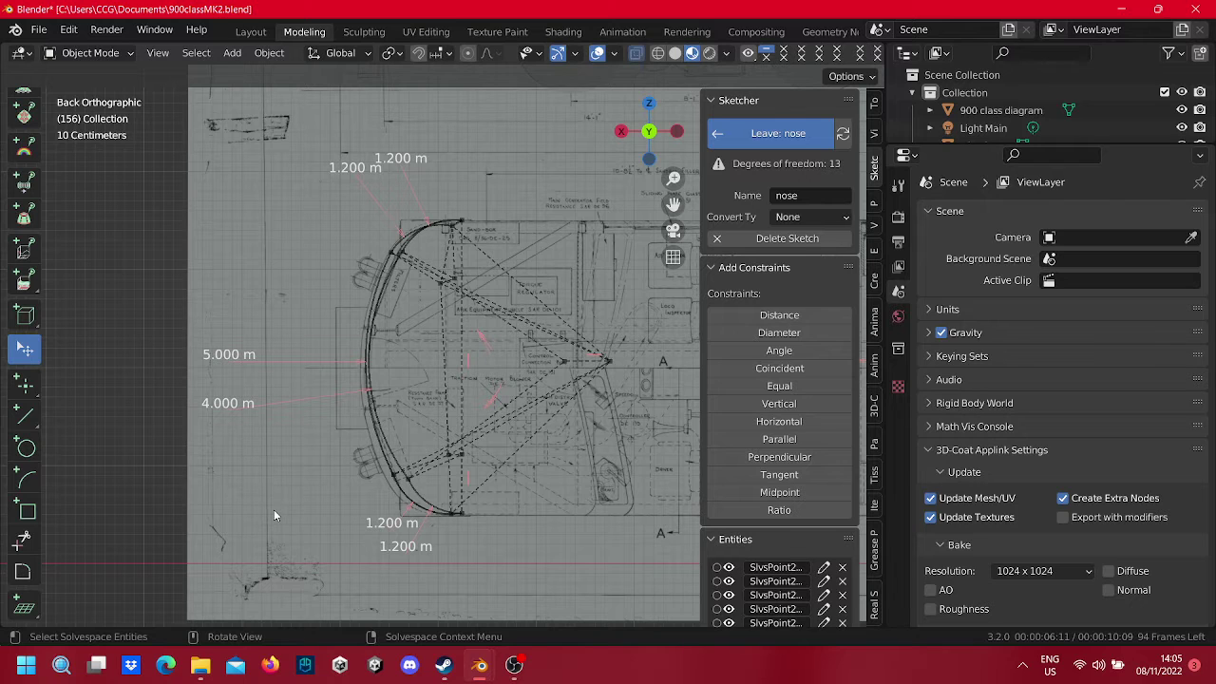
# Step: Drag the arc out to the blueprint's outer nose curve, undoing three unwanted changes
pyautogui.scroll(5, 452, 307)
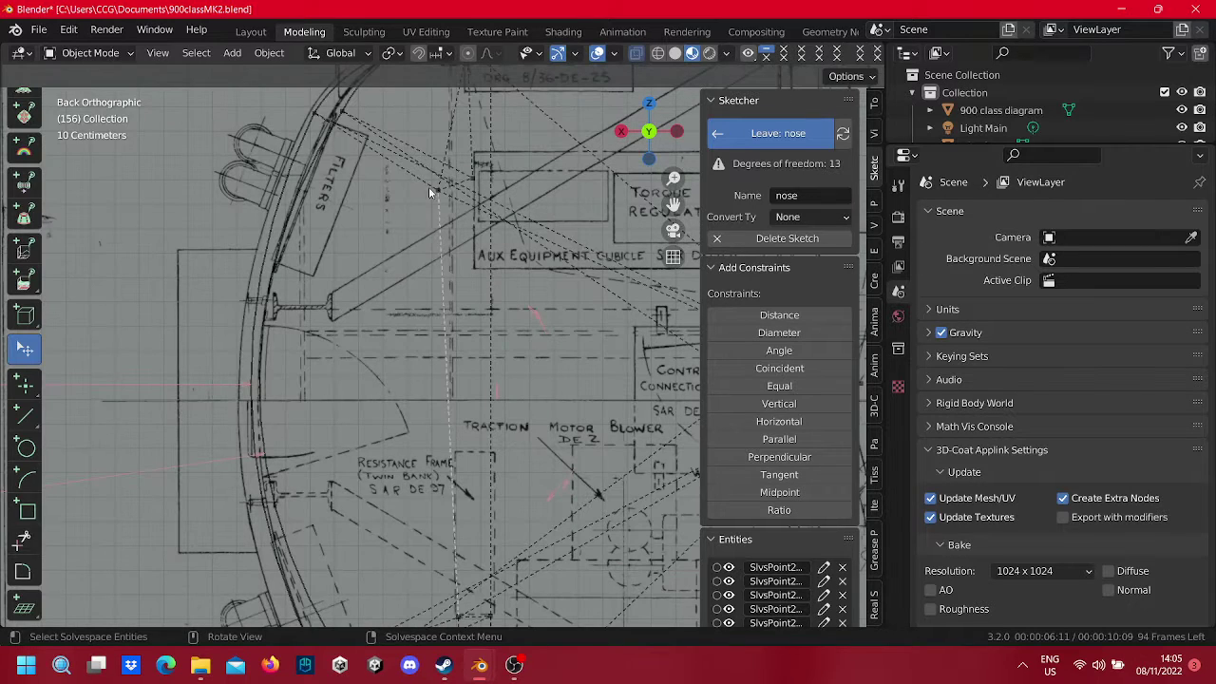
pyautogui.keyDown('shift'); pyautogui.moveTo(417, 172); pyautogui.dragTo(463, 277, button='middle'); pyautogui.keyUp('shift')
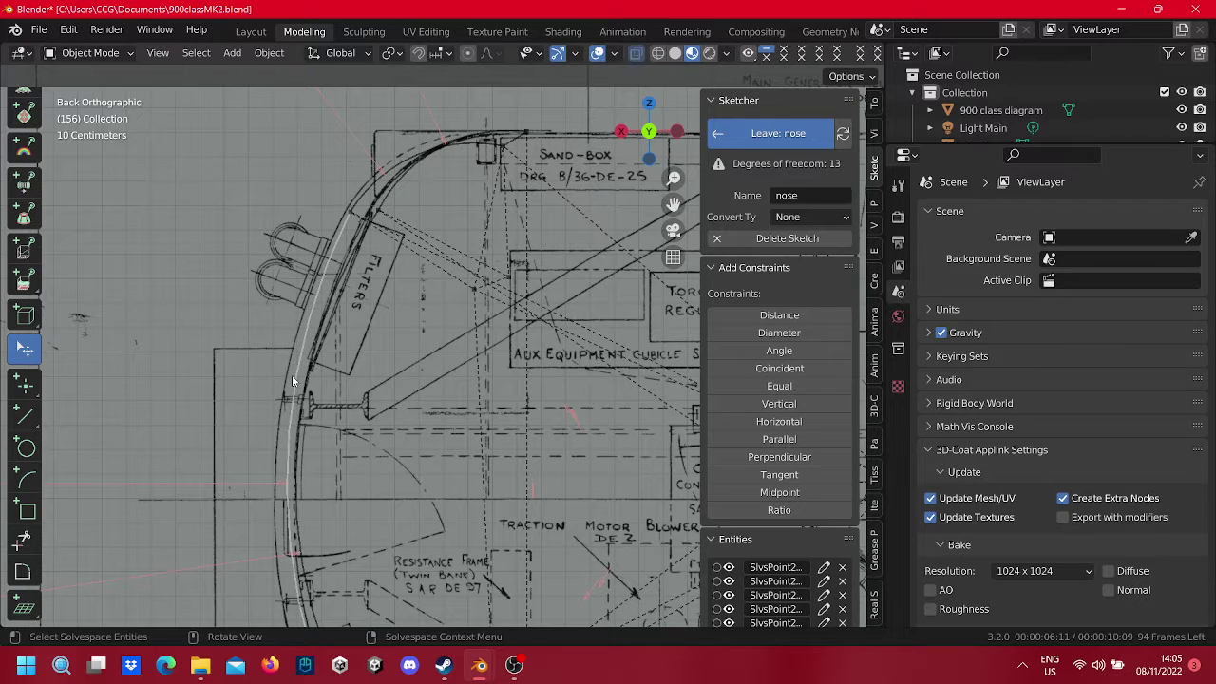
pyautogui.moveTo(296, 380)
pyautogui.mouseDown()
pyautogui.moveTo(286, 385)
pyautogui.moveTo(303, 422)
pyautogui.mouseUp()
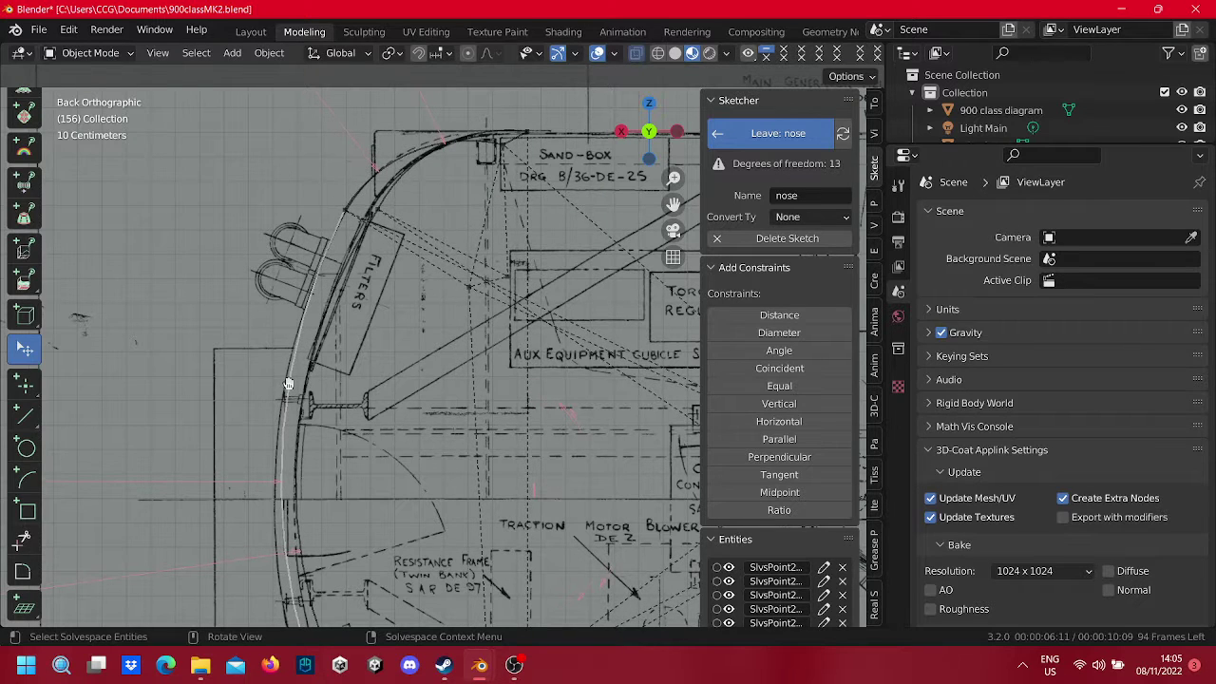
pyautogui.keyDown('shift'); pyautogui.moveTo(372, 456); pyautogui.dragTo(364, 286, button='middle'); pyautogui.keyUp('shift')
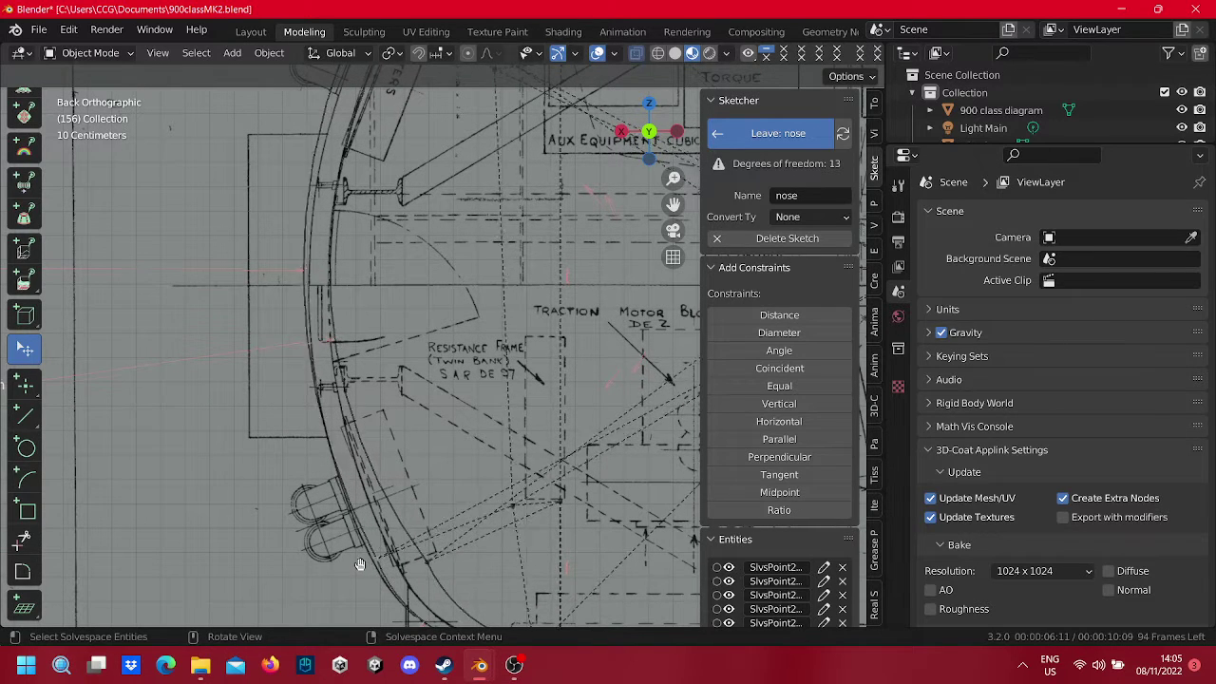
pyautogui.moveTo(377, 558); pyautogui.dragTo(353, 258)
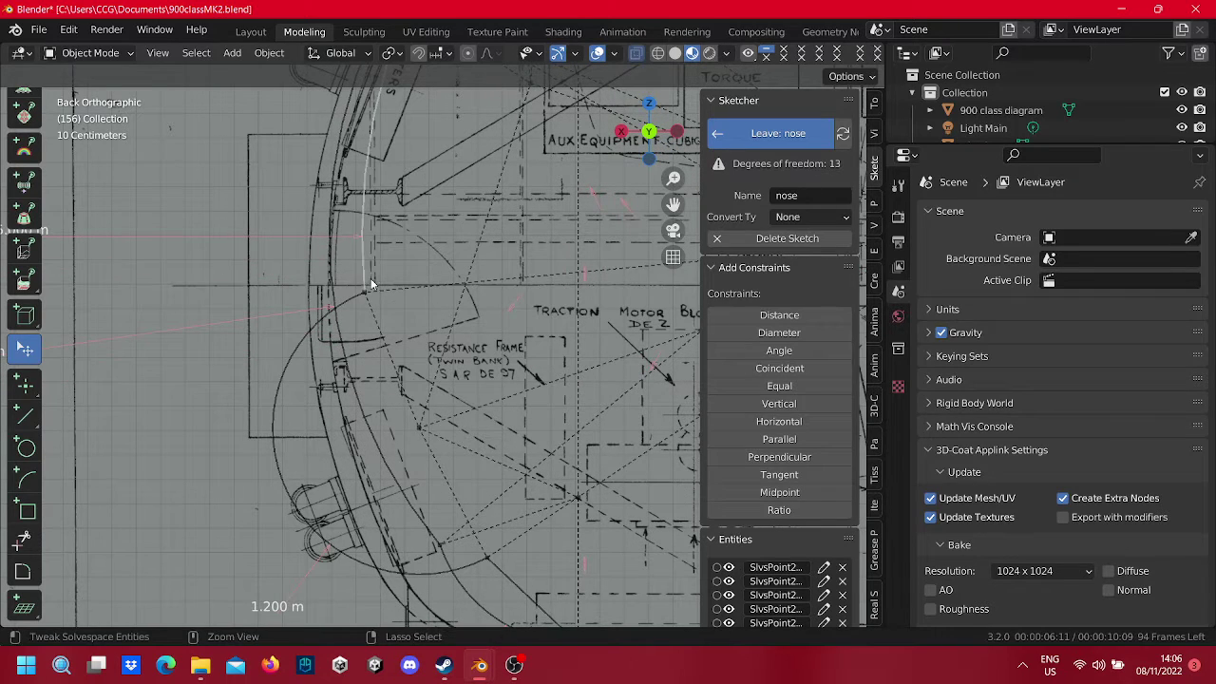
pyautogui.scroll(-5, 420, 283)
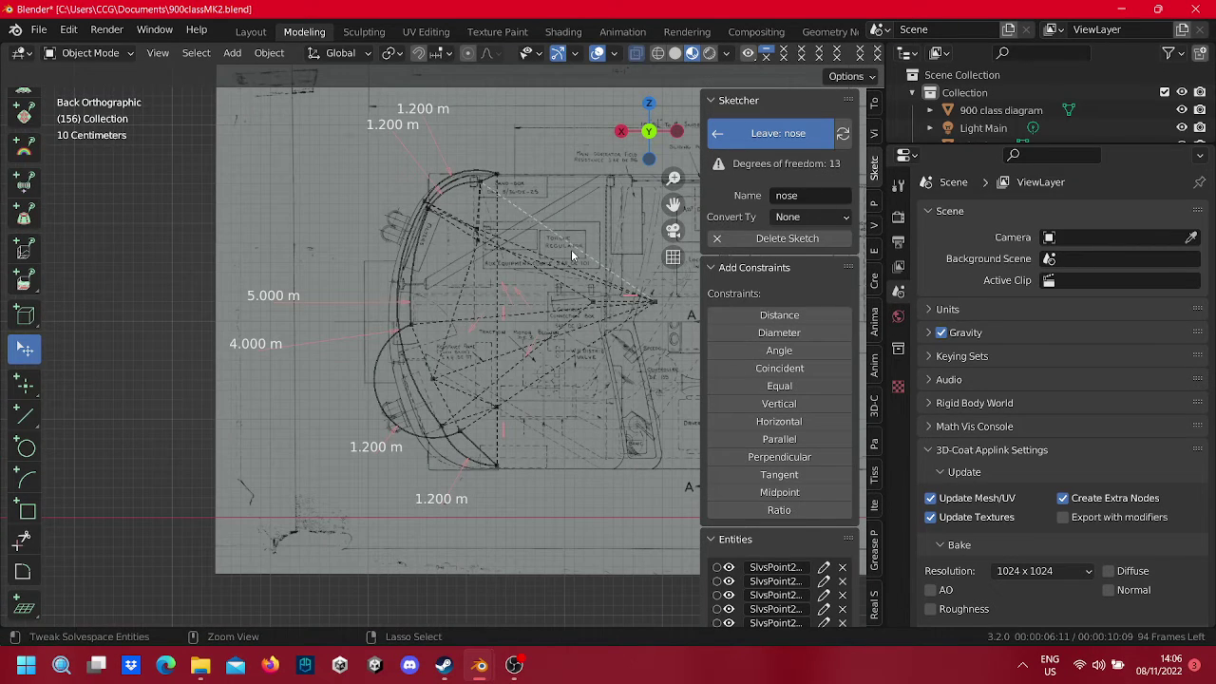
pyautogui.hotkey('ctrl', 'z')
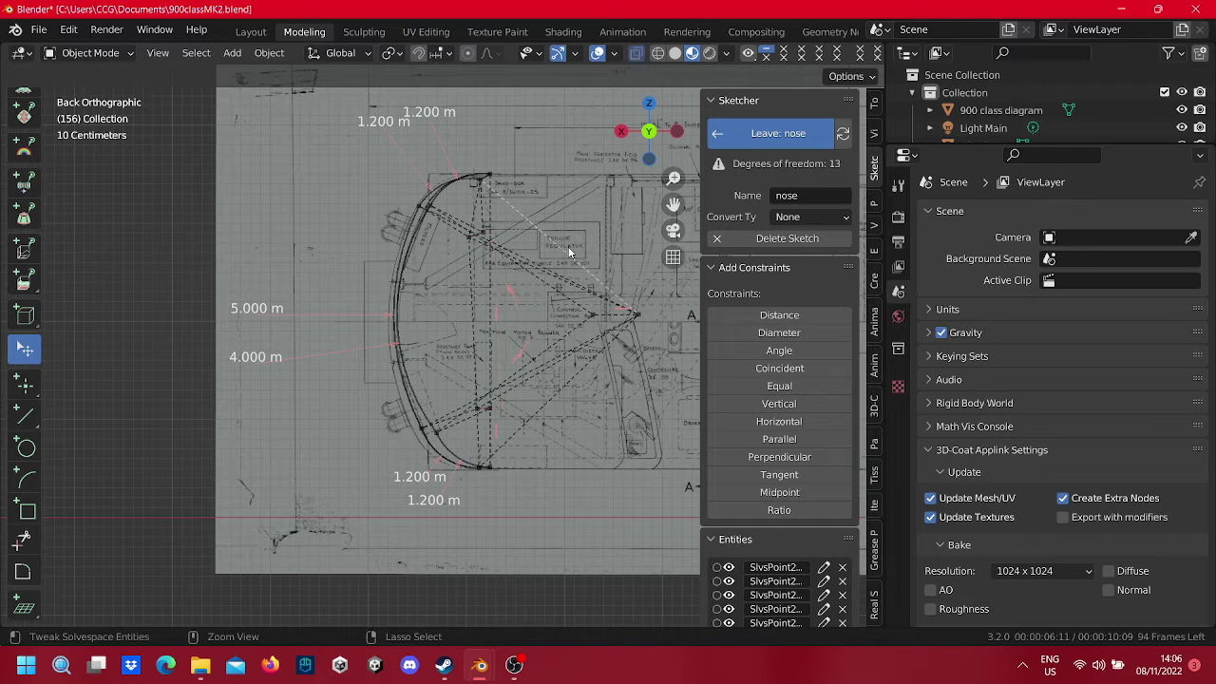
pyautogui.hotkey('ctrl', 'z')
pyautogui.hotkey('ctrl', 'z')
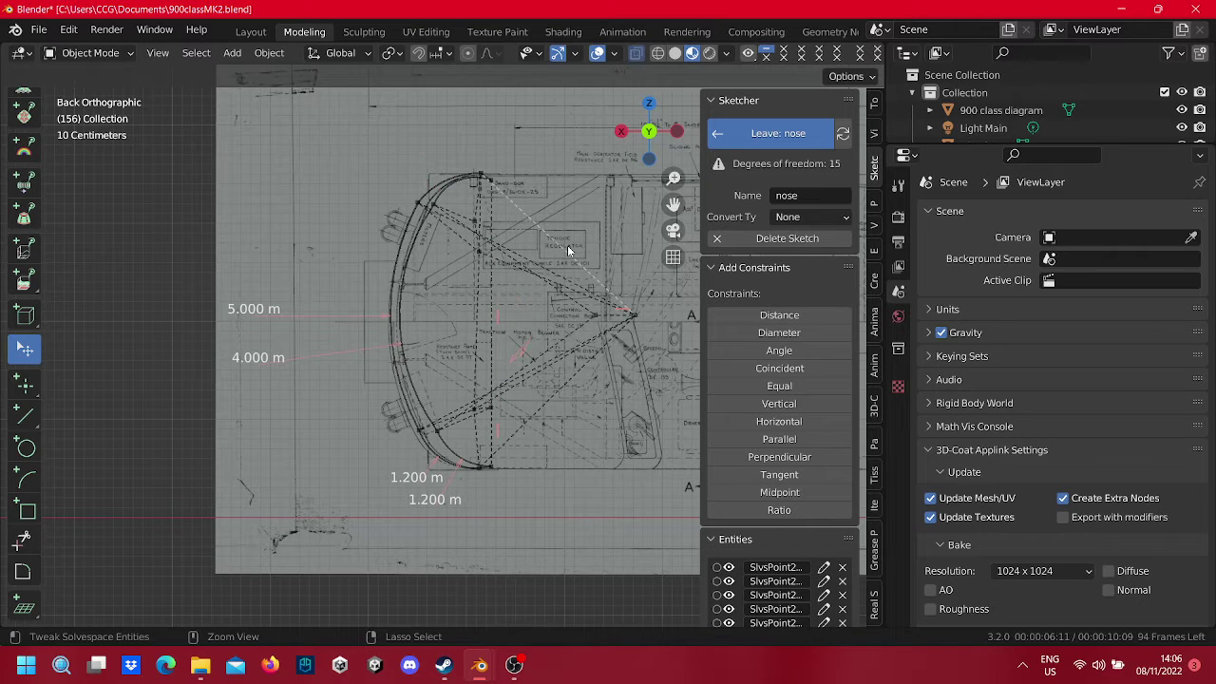
pyautogui.hotkey('ctrl', 'z')
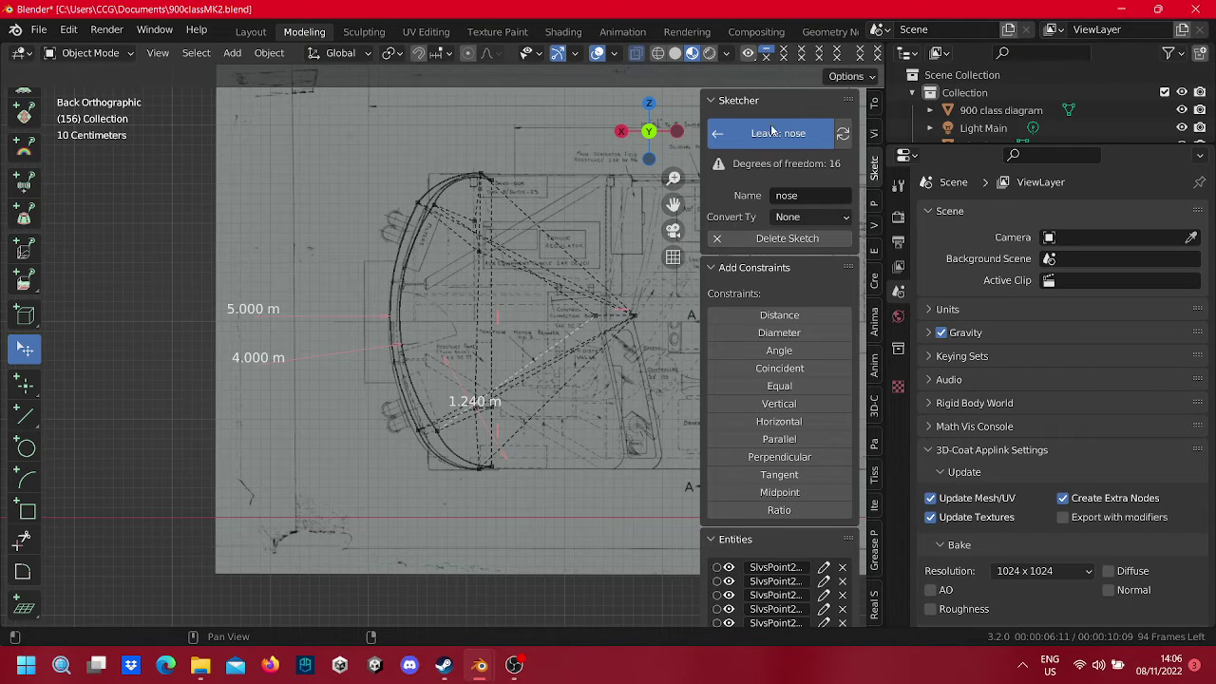
# Step: Set Convert Type to Mesh and leave the 'nose' sketch, producing a filled crescent mesh
pyautogui.click(789, 217)
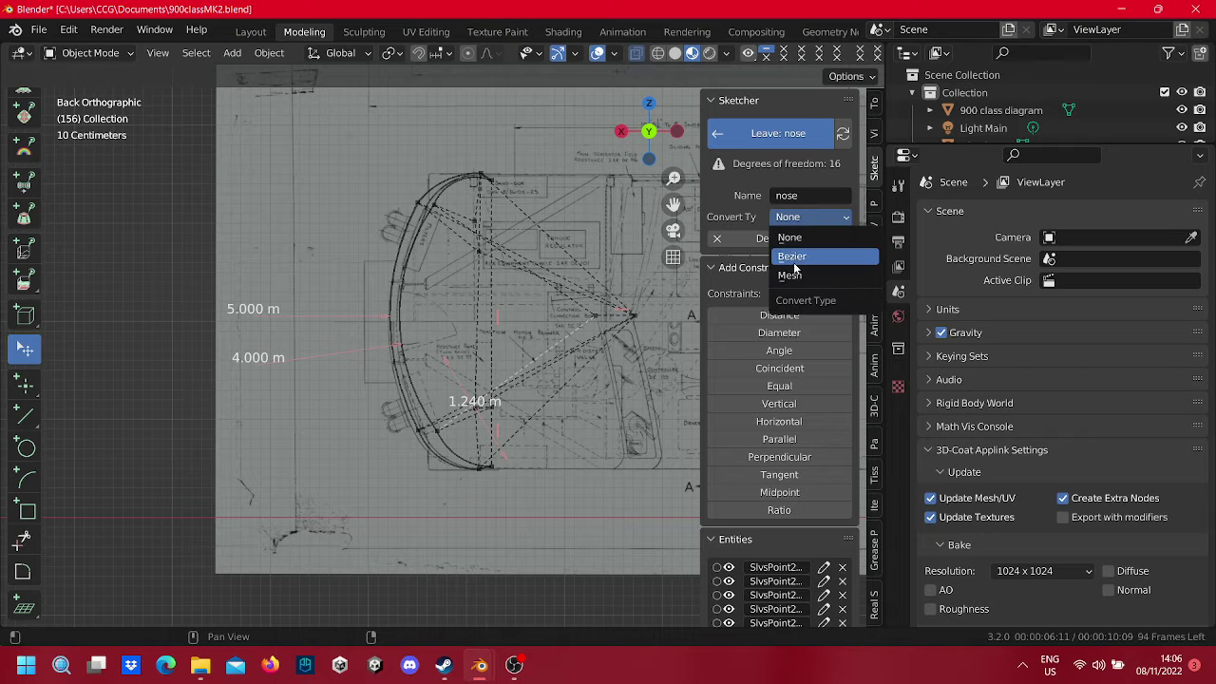
pyautogui.click(790, 252)
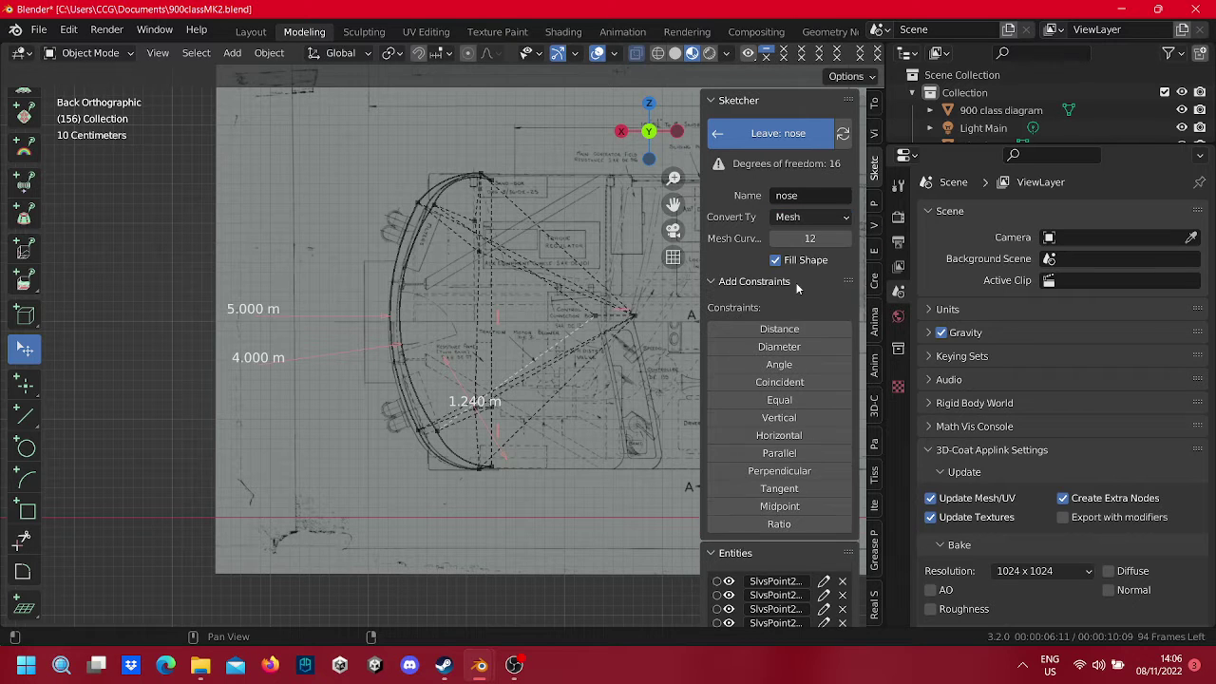
pyautogui.click(769, 134)
pyautogui.moveTo(532, 361)
pyautogui.keyDown('alt'); pyautogui.mouseDown(button='middle')
pyautogui.moveTo(408, 364)
pyautogui.moveTo(491, 307)
pyautogui.moveTo(272, 405)
pyautogui.moveTo(375, 342)
pyautogui.moveTo(425, 344)
pyautogui.moveTo(642, 235)
pyautogui.mouseUp(button='middle'); pyautogui.keyUp('alt')
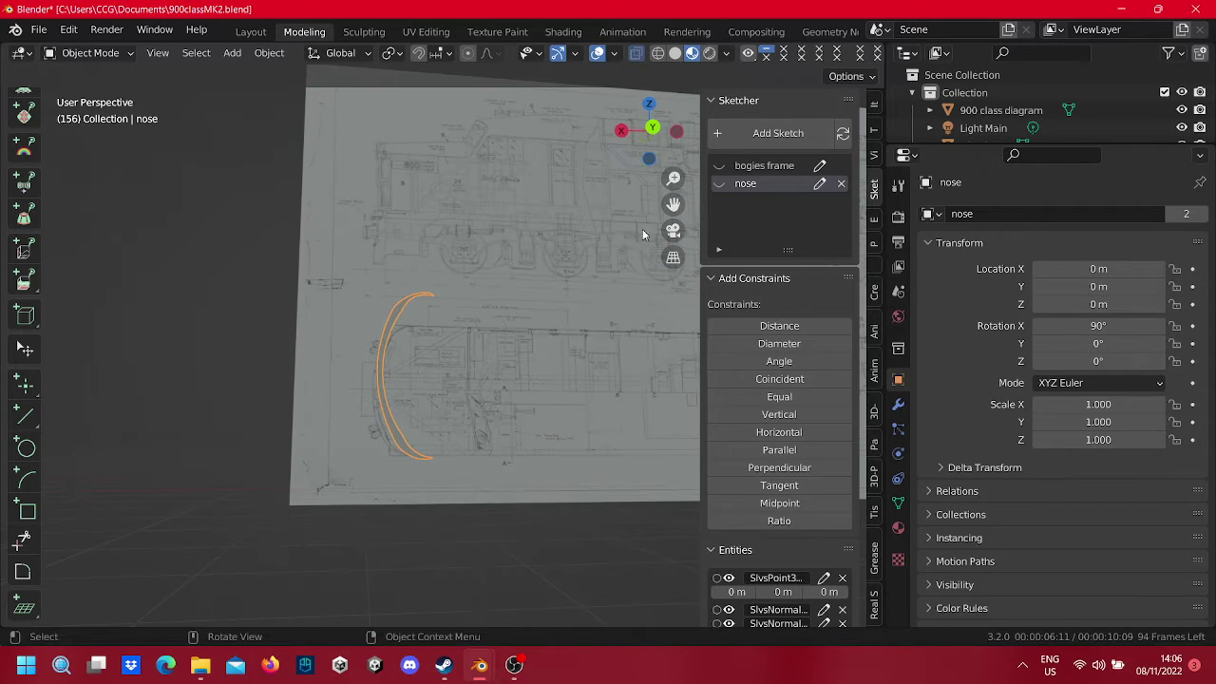
pyautogui.click(656, 129)
pyautogui.scroll(4, 333, 297)
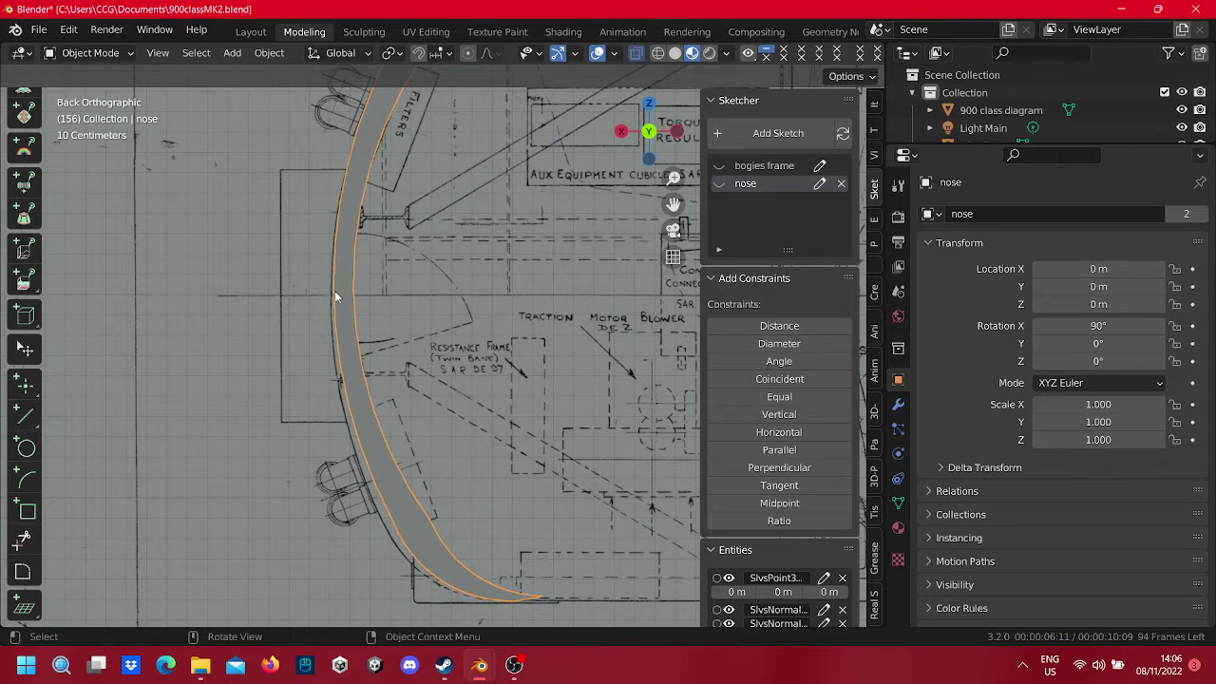
pyautogui.scroll(-5, 334, 296)
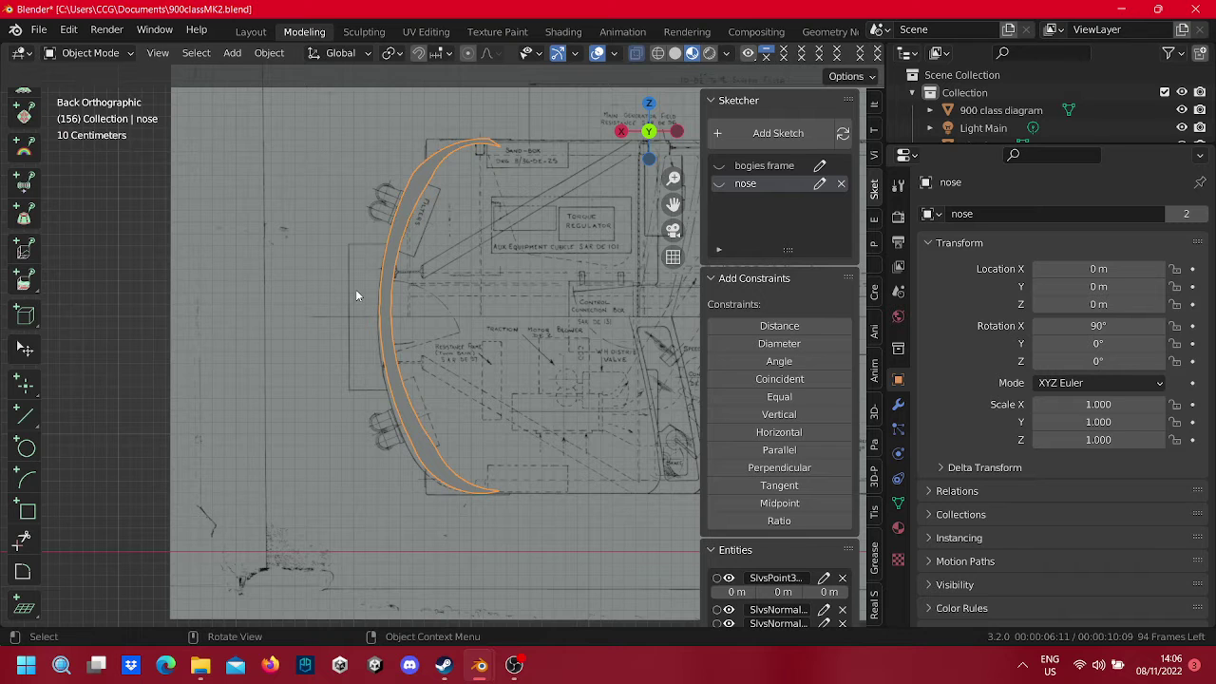
pyautogui.moveTo(355, 289)
pyautogui.mouseDown(button='middle')
pyautogui.moveTo(495, 293)
pyautogui.moveTo(332, 314)
pyautogui.moveTo(415, 272)
pyautogui.moveTo(541, 318)
pyautogui.moveTo(546, 278)
pyautogui.moveTo(670, 306)
pyautogui.moveTo(632, 330)
pyautogui.mouseUp(button='middle')
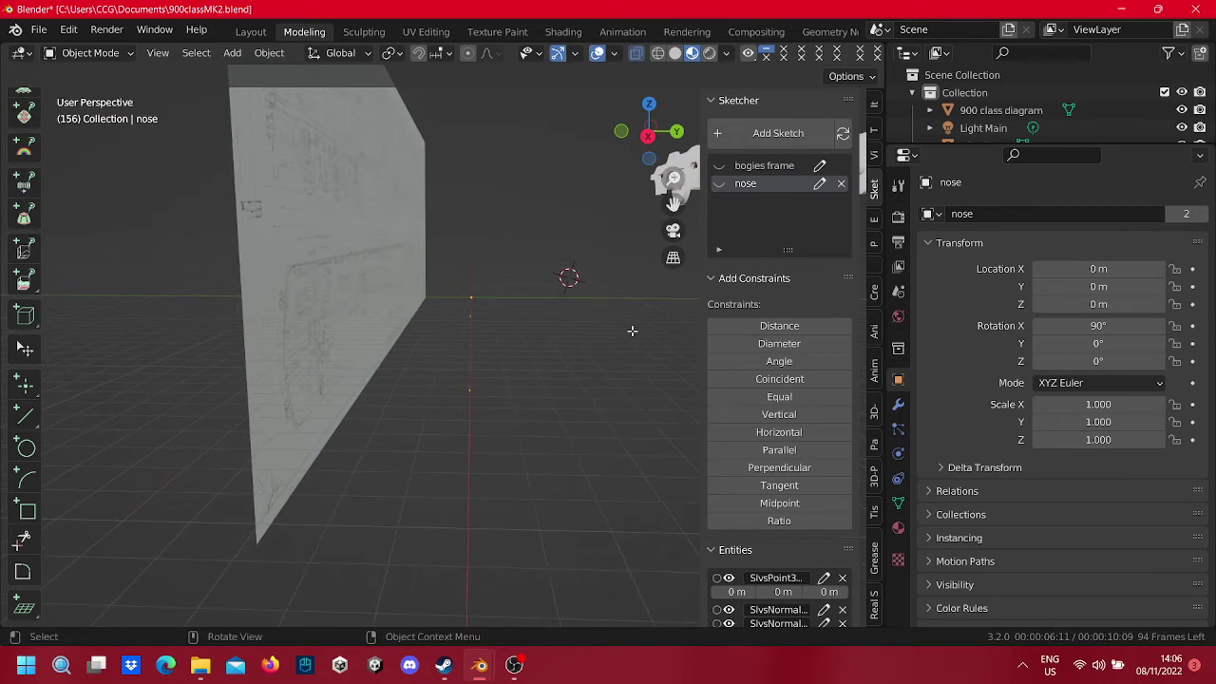
# Step: In Edit Mode, box-select all vertices of the nose profile
pyautogui.press('Tab')
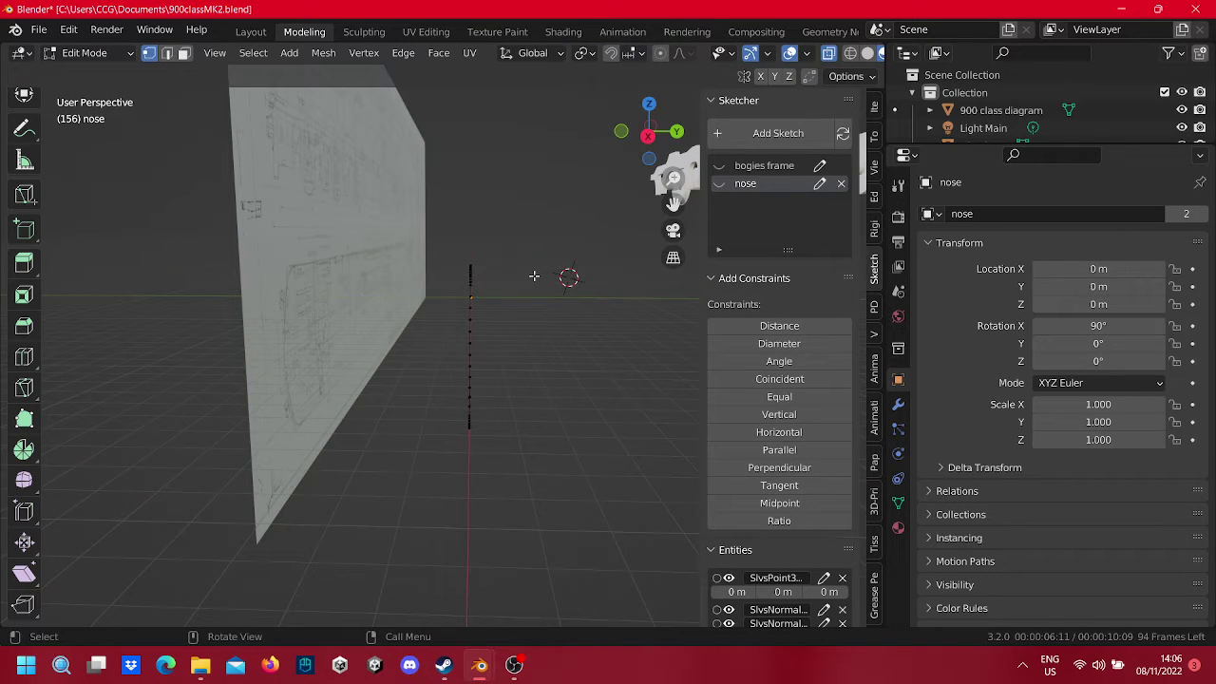
pyautogui.scroll(2, 9, 190)
pyautogui.scroll(3, 9, 190)
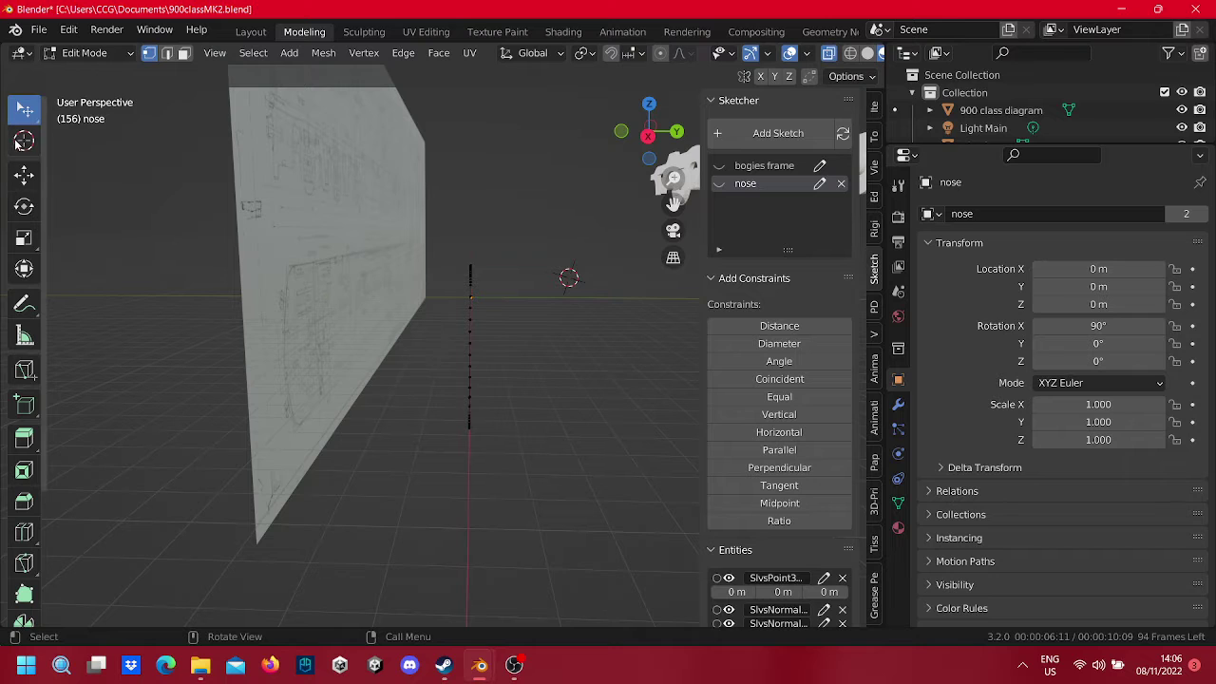
pyautogui.click(24, 173)
pyautogui.moveTo(23, 109); pyautogui.dragTo(95, 149)
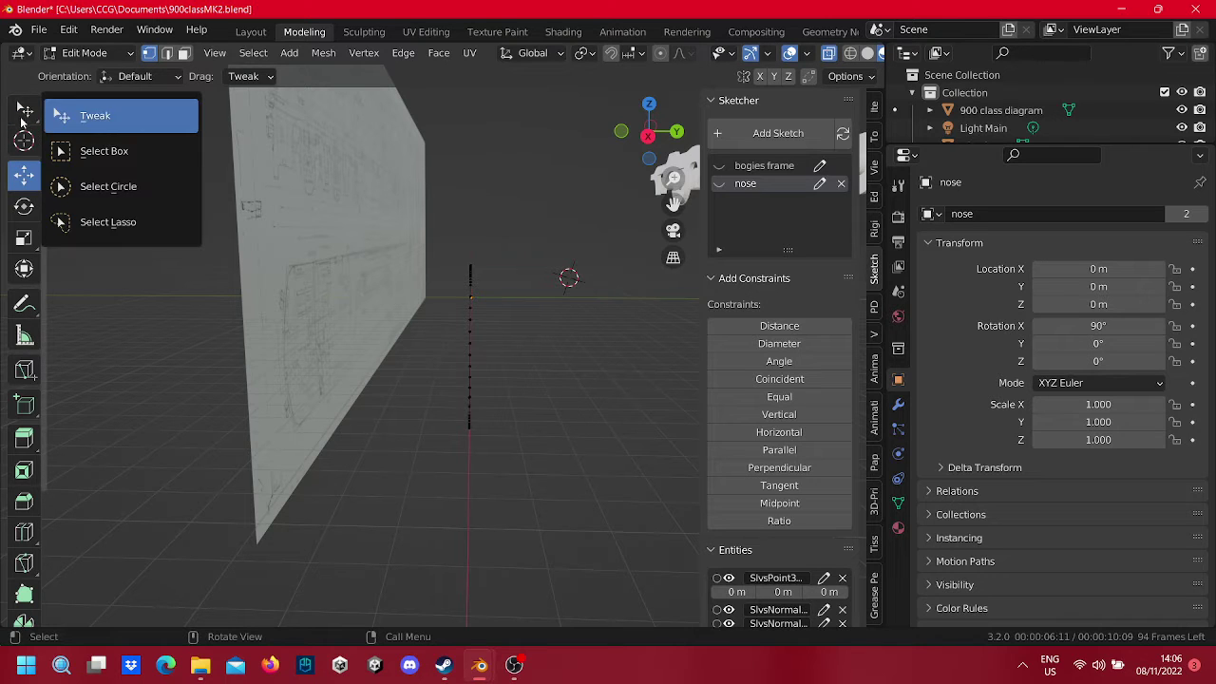
pyautogui.moveTo(579, 468); pyautogui.dragTo(449, 255)
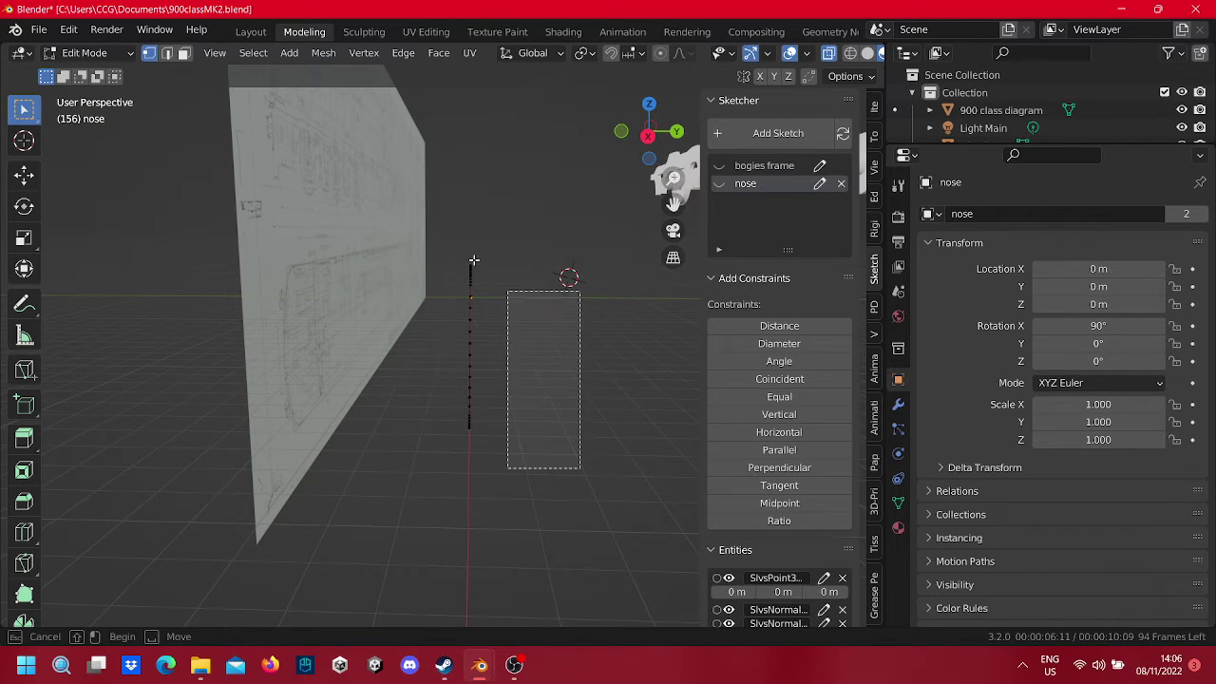
# Step: Extrude the selected nose profile into a curved surface 2.1193 m deep
pyautogui.press('e')
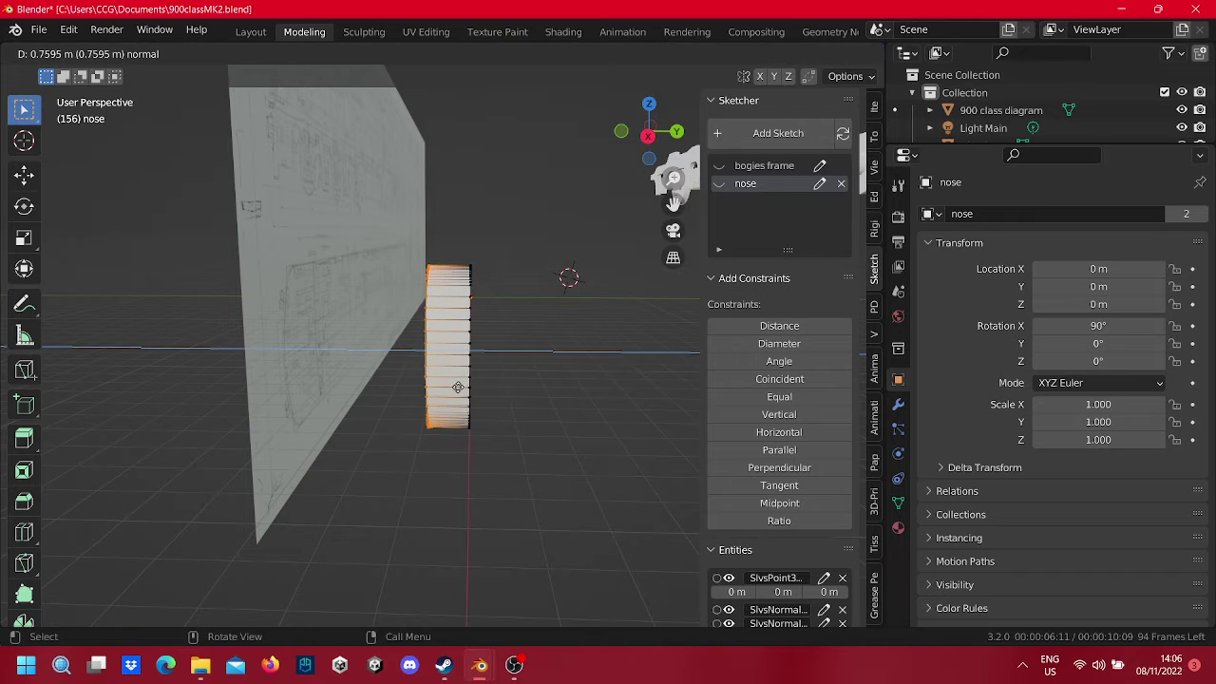
pyautogui.click(388, 388)
pyautogui.moveTo(513, 412); pyautogui.dragTo(352, 366, button='middle')
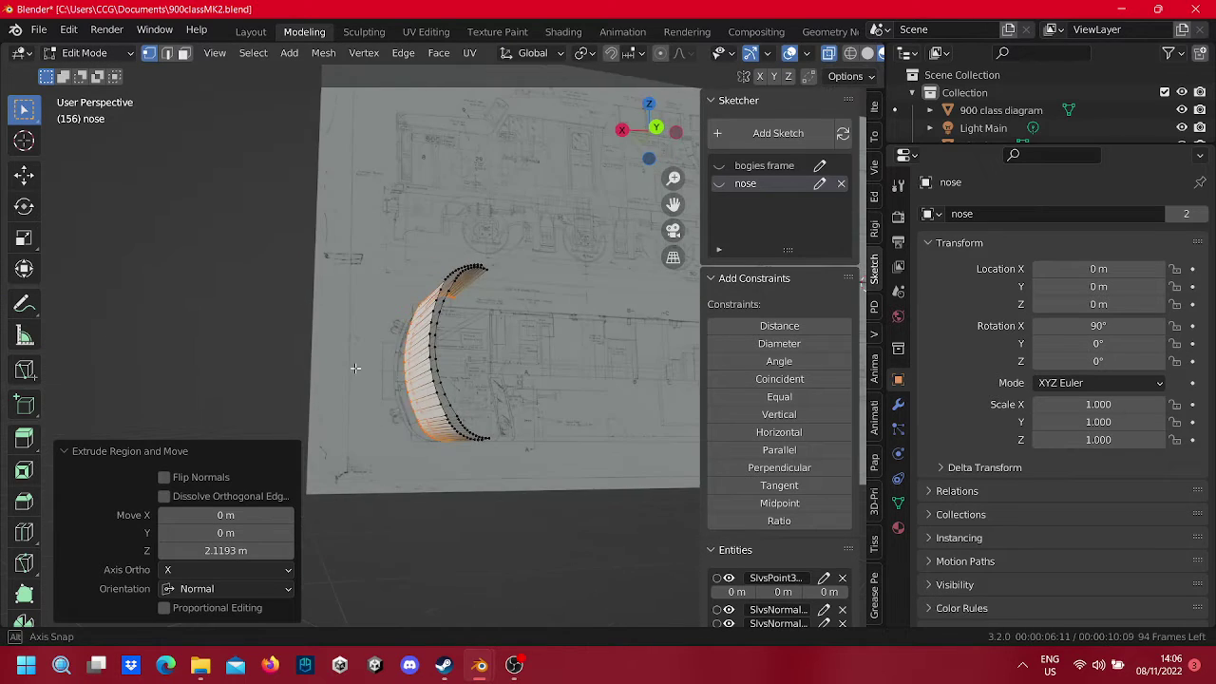
pyautogui.scroll(5, 367, 423)
pyautogui.scroll(-6, 367, 423)
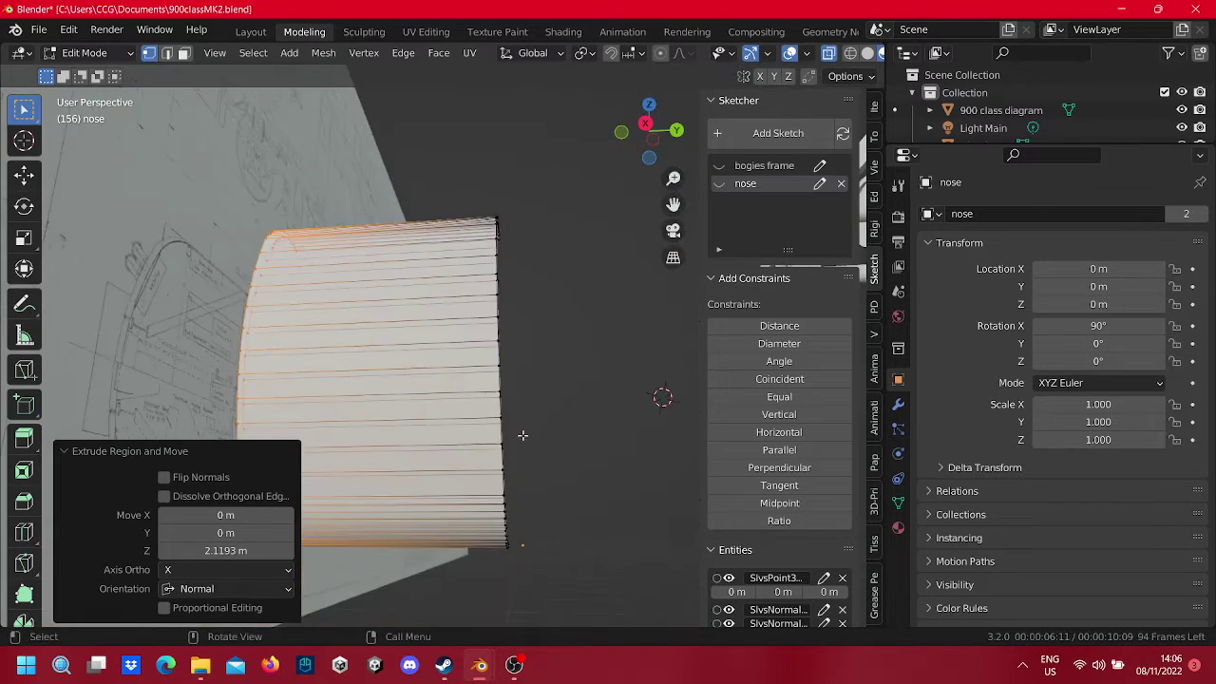
pyautogui.moveTo(368, 423)
pyautogui.mouseDown(button='middle')
pyautogui.moveTo(375, 463)
pyautogui.moveTo(506, 461)
pyautogui.mouseUp(button='middle')
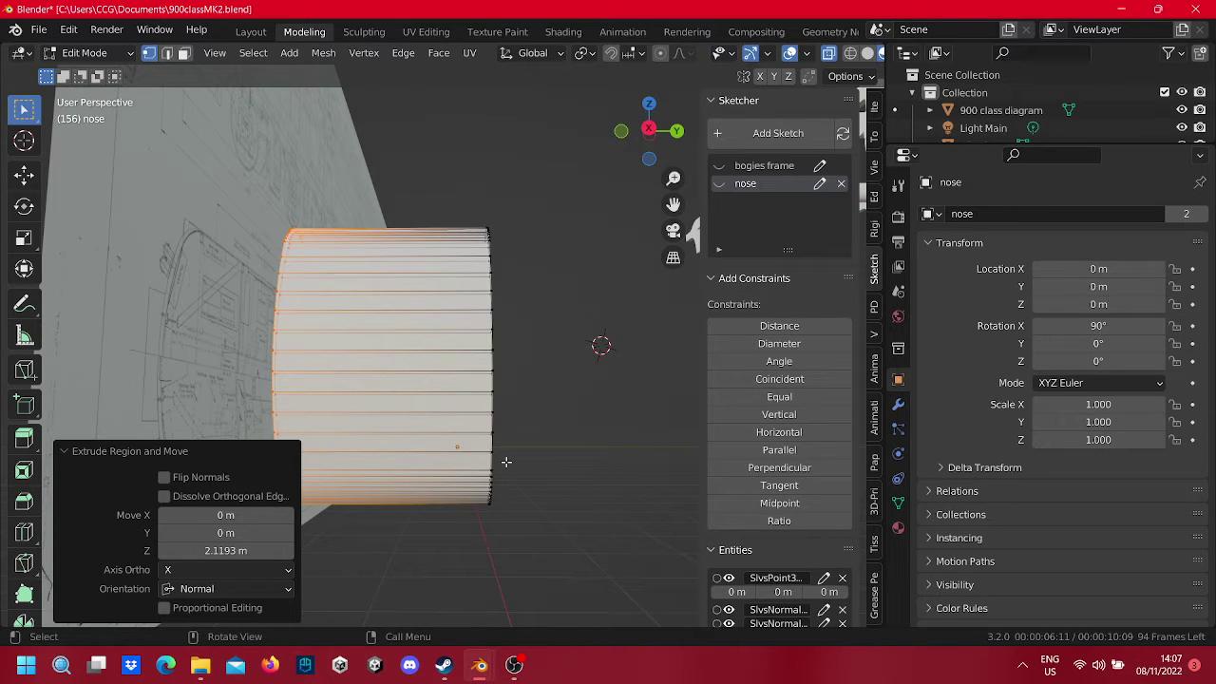
# Step: Inspect the extruded nose panel from several angles and return to Object Mode
pyautogui.moveTo(519, 455); pyautogui.dragTo(454, 462, button='middle')
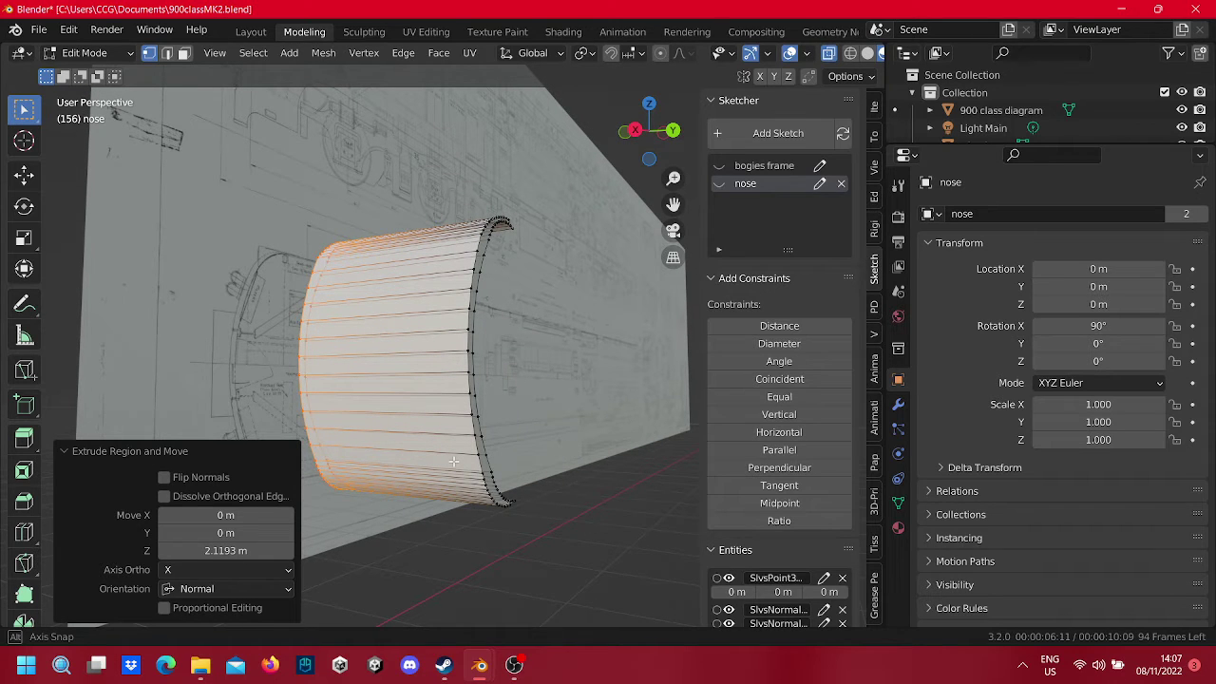
pyautogui.moveTo(454, 462); pyautogui.dragTo(454, 462, button='middle')
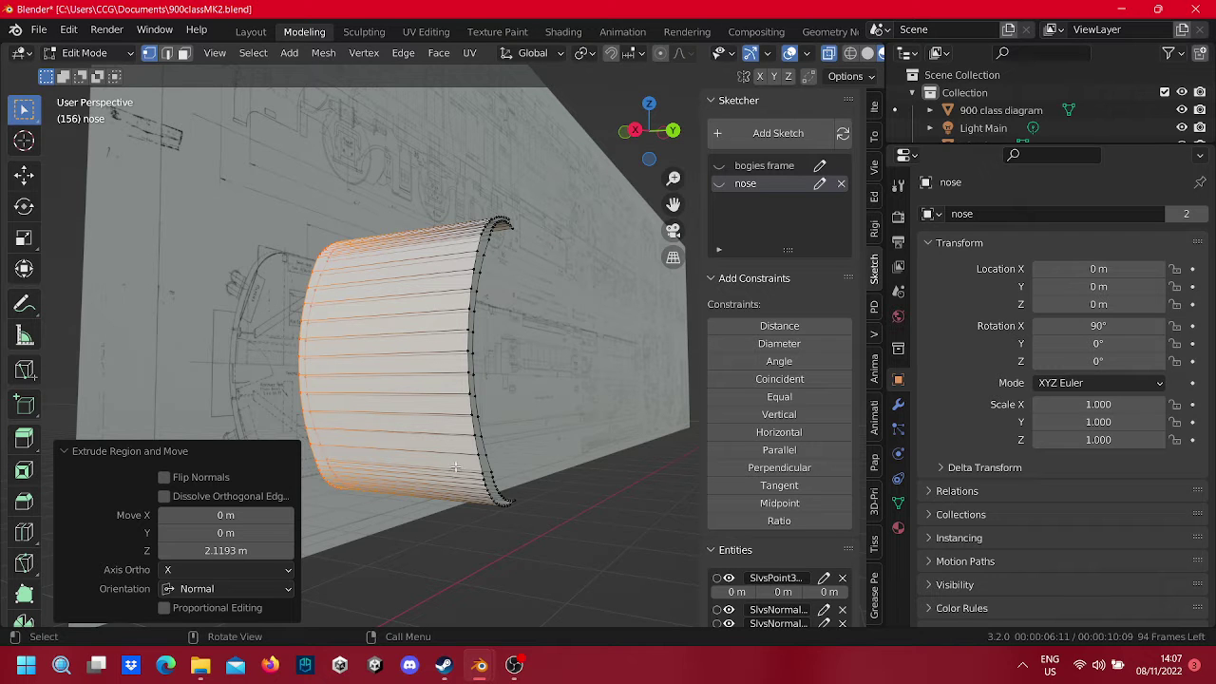
pyautogui.moveTo(490, 431)
pyautogui.mouseDown(button='middle')
pyautogui.moveTo(339, 347)
pyautogui.moveTo(408, 355)
pyautogui.moveTo(363, 421)
pyautogui.moveTo(502, 425)
pyautogui.moveTo(447, 420)
pyautogui.moveTo(388, 312)
pyautogui.moveTo(487, 223)
pyautogui.moveTo(369, 205)
pyautogui.moveTo(513, 184)
pyautogui.moveTo(533, 259)
pyautogui.moveTo(611, 252)
pyautogui.moveTo(304, 402)
pyautogui.moveTo(385, 364)
pyautogui.moveTo(242, 379)
pyautogui.moveTo(198, 397)
pyautogui.moveTo(345, 406)
pyautogui.moveTo(313, 332)
pyautogui.moveTo(427, 388)
pyautogui.moveTo(482, 363)
pyautogui.moveTo(423, 307)
pyautogui.moveTo(388, 207)
pyautogui.moveTo(446, 211)
pyautogui.moveTo(364, 196)
pyautogui.moveTo(290, 266)
pyautogui.moveTo(375, 368)
pyautogui.moveTo(238, 294)
pyautogui.moveTo(462, 196)
pyautogui.moveTo(470, 71)
pyautogui.mouseUp(button='middle')
pyautogui.press('Tab')
# Step: Try rotating the nose object with the Rotate tool, undoing the first attempt
pyautogui.moveTo(416, 581)
pyautogui.mouseDown(button='middle')
pyautogui.moveTo(334, 449)
pyautogui.moveTo(102, 401)
pyautogui.moveTo(181, 426)
pyautogui.moveTo(461, 429)
pyautogui.moveTo(466, 304)
pyautogui.moveTo(466, 324)
pyautogui.mouseUp(button='middle')
pyautogui.click(24, 207)
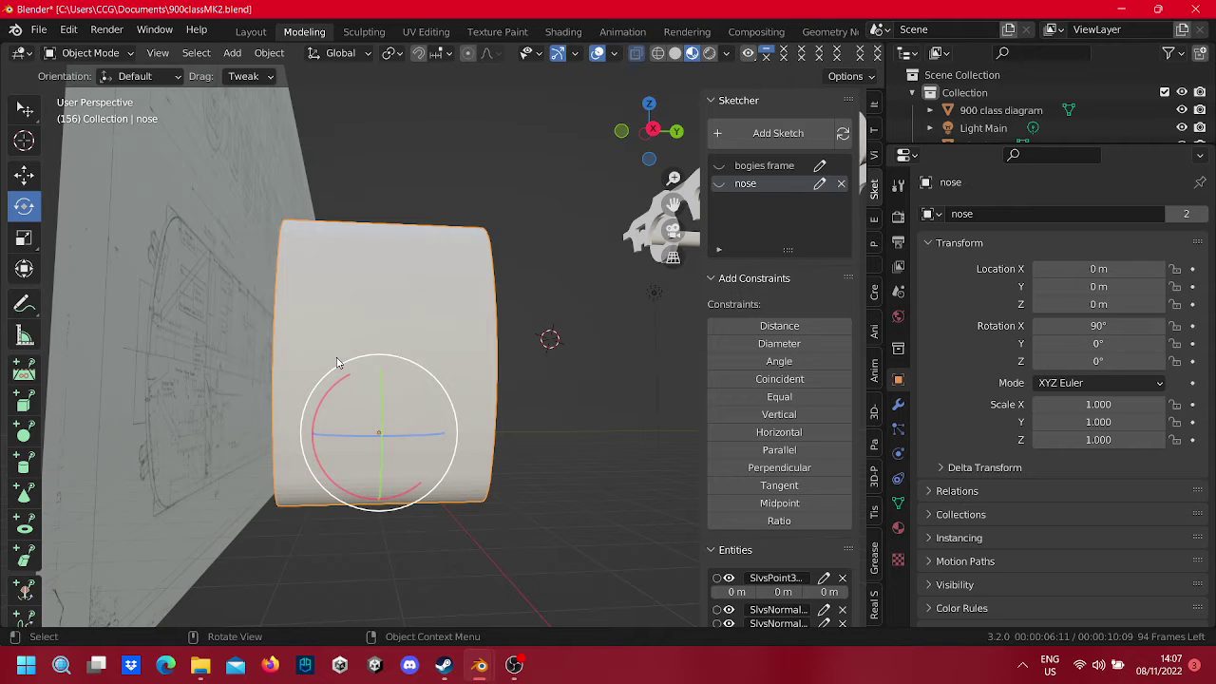
pyautogui.moveTo(336, 362); pyautogui.dragTo(333, 377)
pyautogui.hotkey('ctrl', 'z')
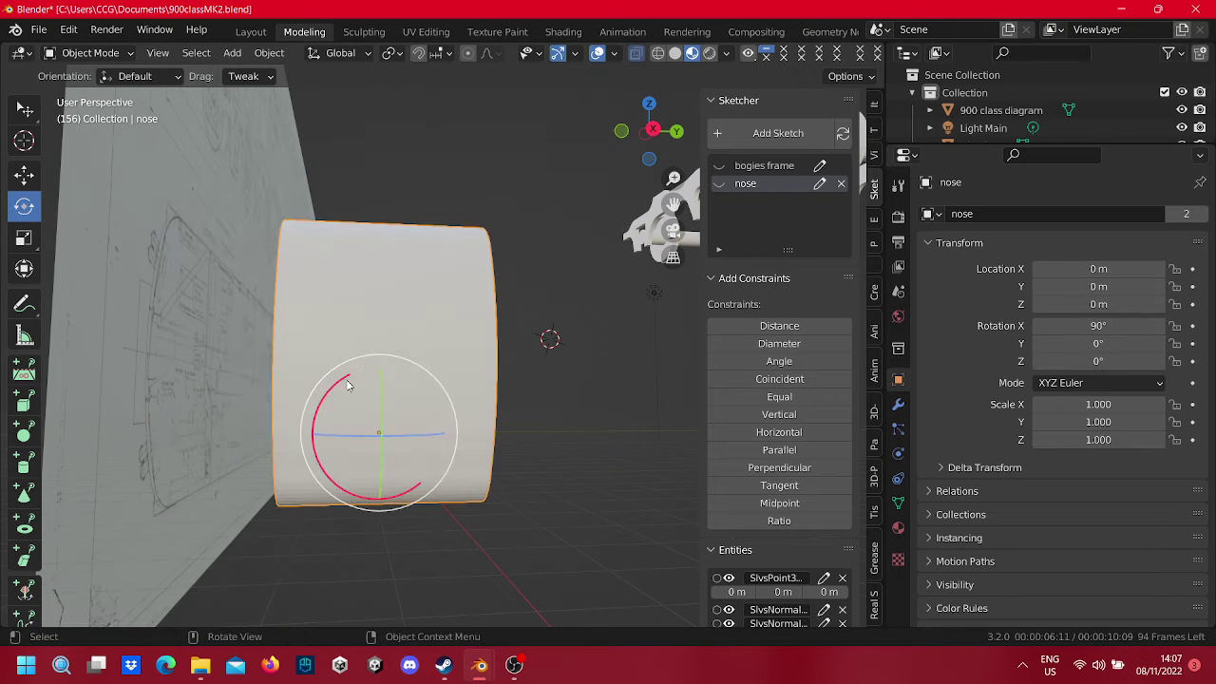
pyautogui.moveTo(344, 382)
pyautogui.mouseDown()
pyautogui.moveTo(336, 442)
pyautogui.moveTo(404, 410)
pyautogui.mouseUp()
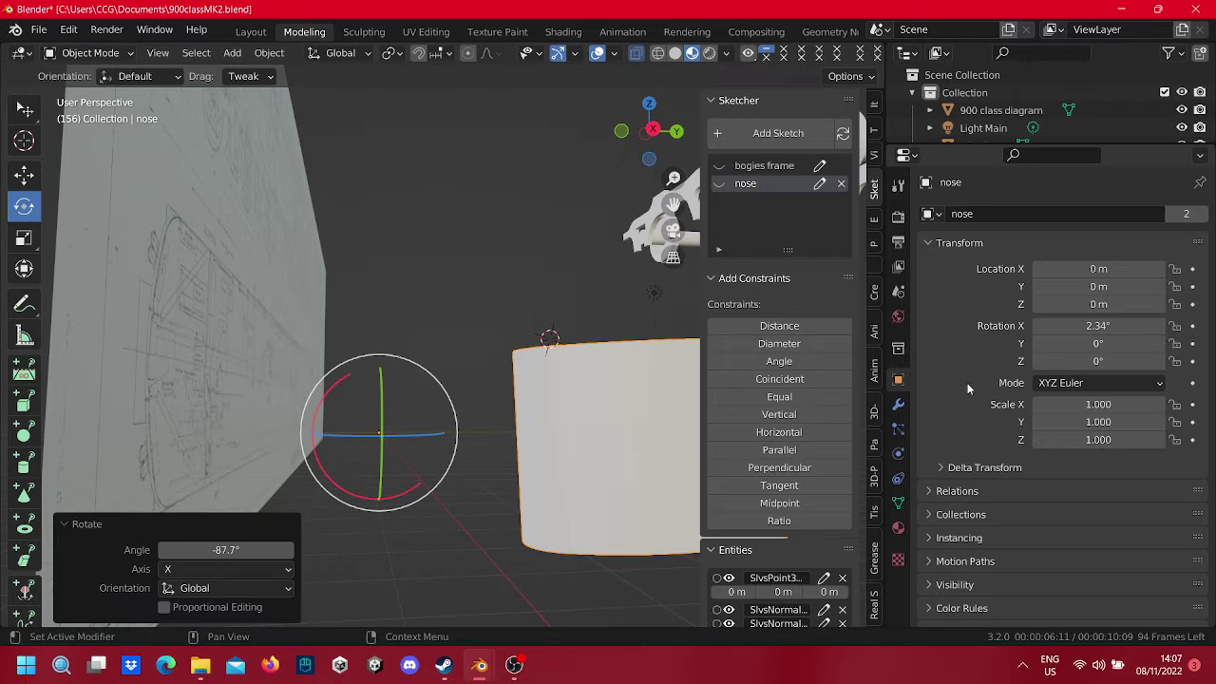
# Step: Enter 0 as the nose's X rotation in the Transform panel so it stands upright
pyautogui.click(1082, 326)
pyautogui.write('0')
pyautogui.press('Return')
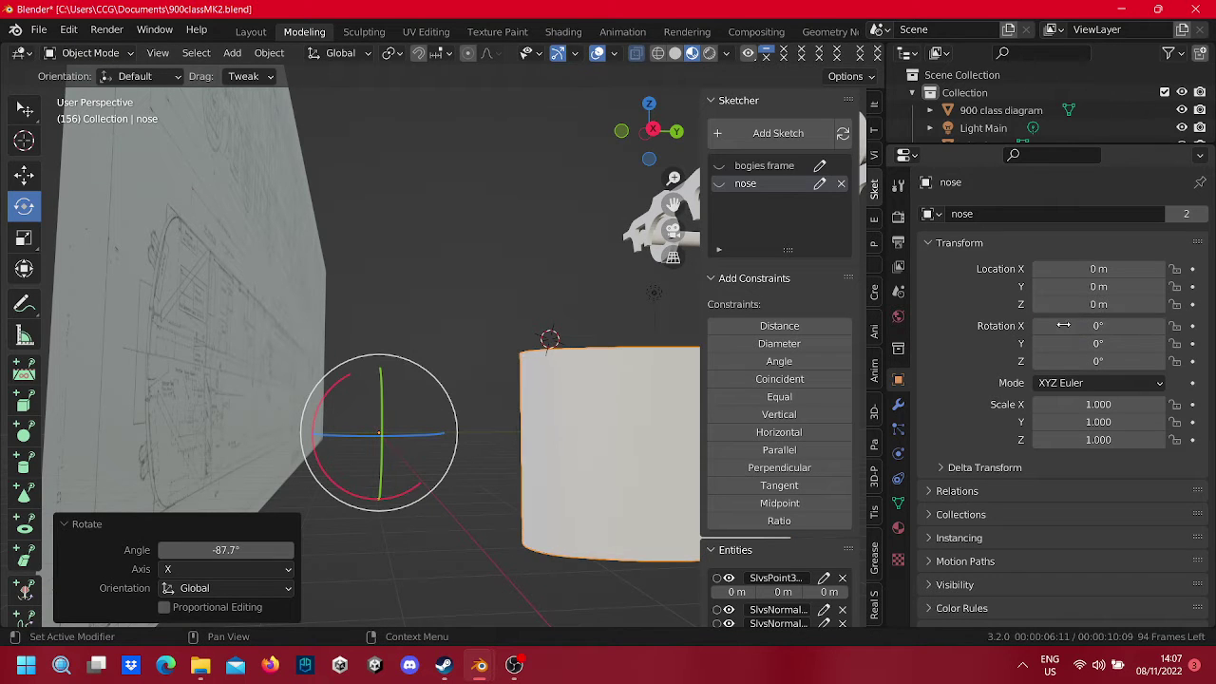
pyautogui.scroll(-2, 548, 354)
pyautogui.moveTo(548, 353)
pyautogui.mouseDown(button='middle')
pyautogui.moveTo(334, 317)
pyautogui.moveTo(334, 384)
pyautogui.mouseUp(button='middle')
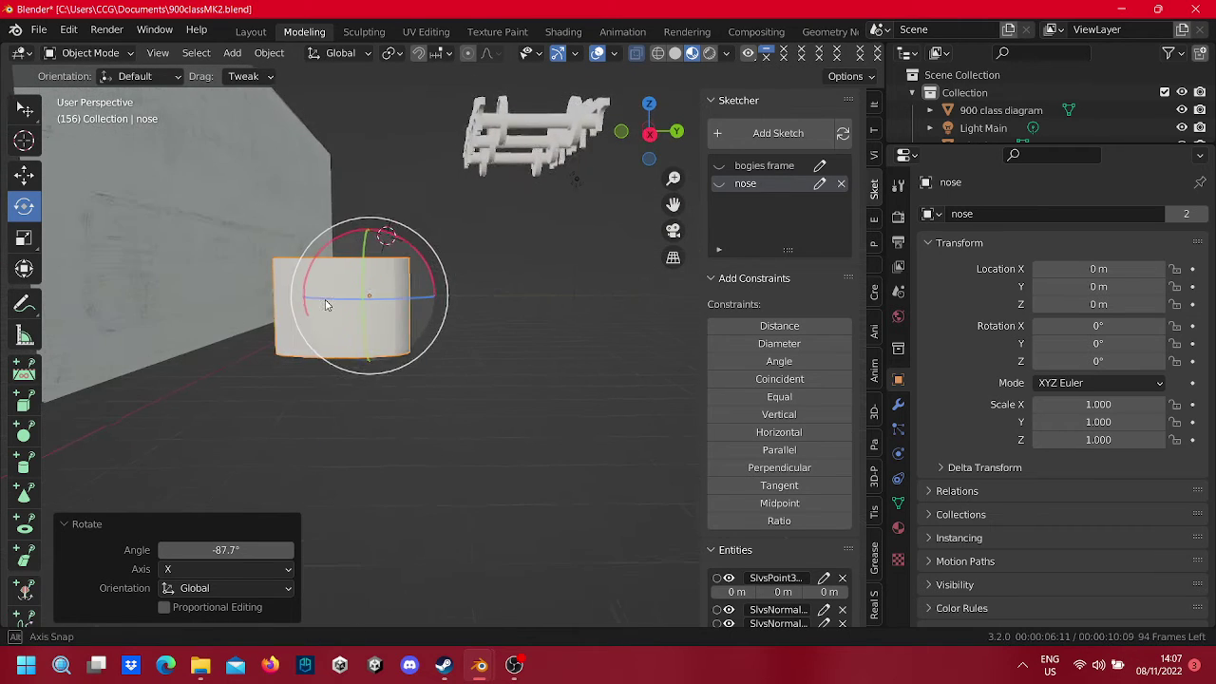
pyautogui.scroll(2, 334, 384)
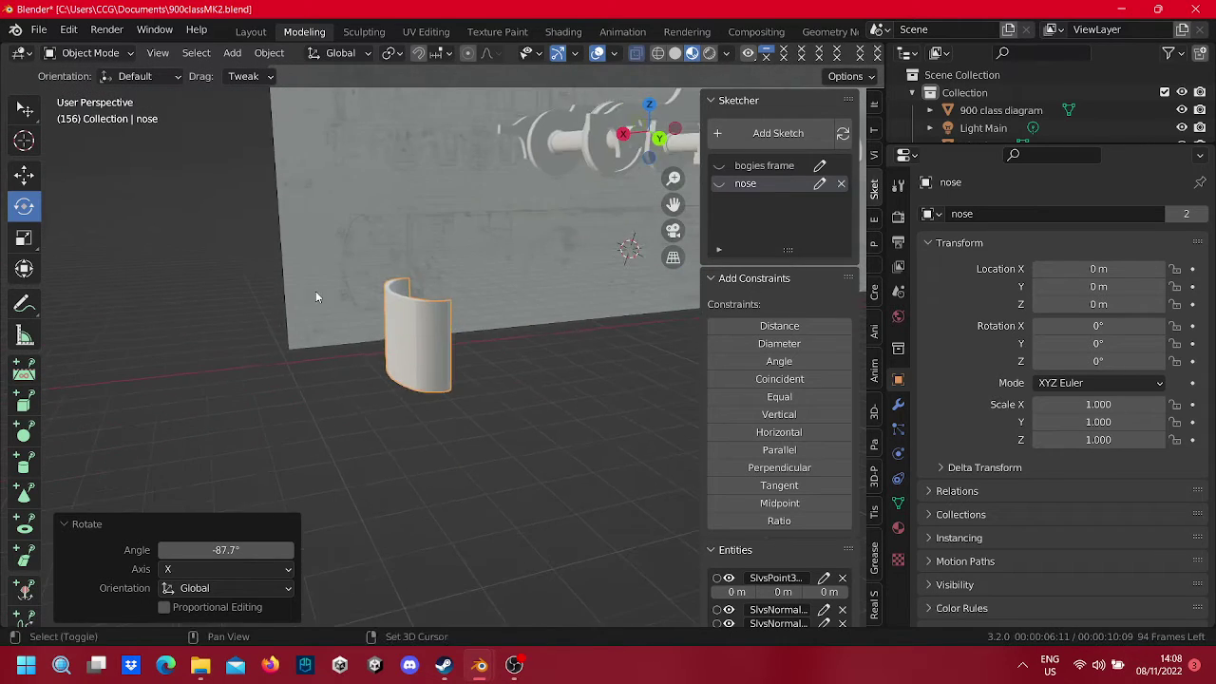
pyautogui.scroll(3, 315, 290)
pyautogui.scroll(3, 346, 251)
# Step: View the panel along the X axis and switch the nose mesh into Edit Mode
pyautogui.moveTo(175, 272)
pyautogui.mouseDown(button='middle')
pyautogui.moveTo(430, 243)
pyautogui.moveTo(616, 205)
pyautogui.moveTo(568, 203)
pyautogui.mouseUp(button='middle')
pyautogui.scroll(-3, 364, 255)
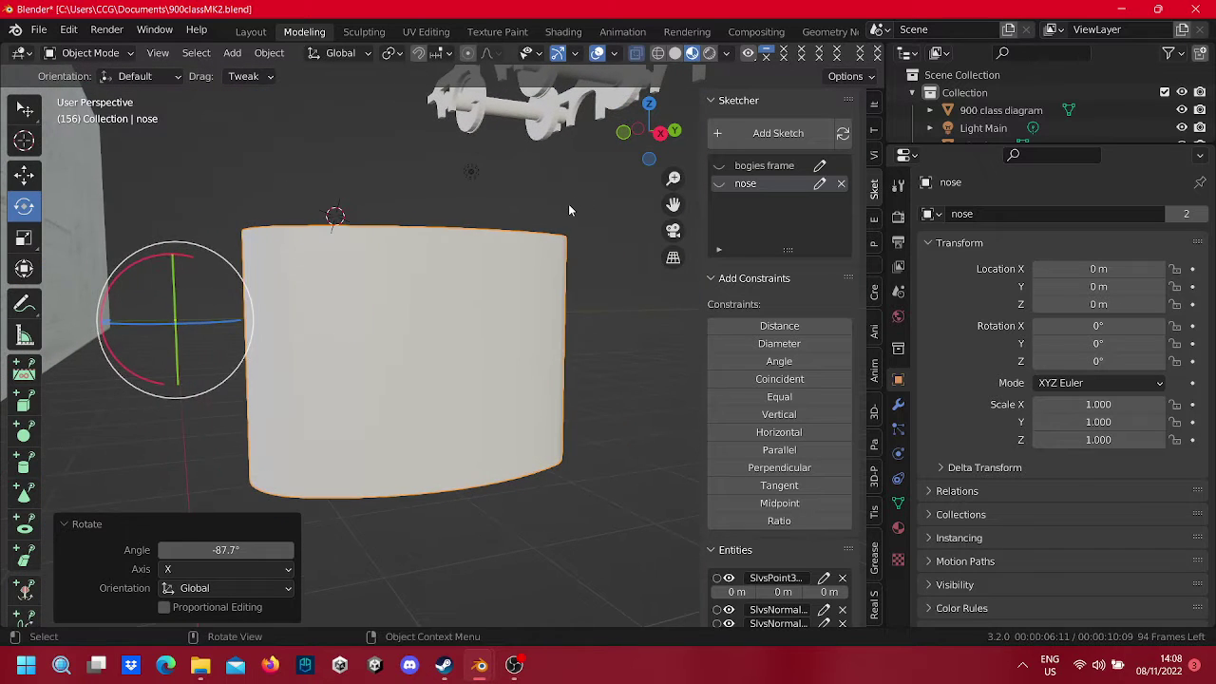
pyautogui.press('Tab')
pyautogui.press('Tab')
pyautogui.press('Tab')
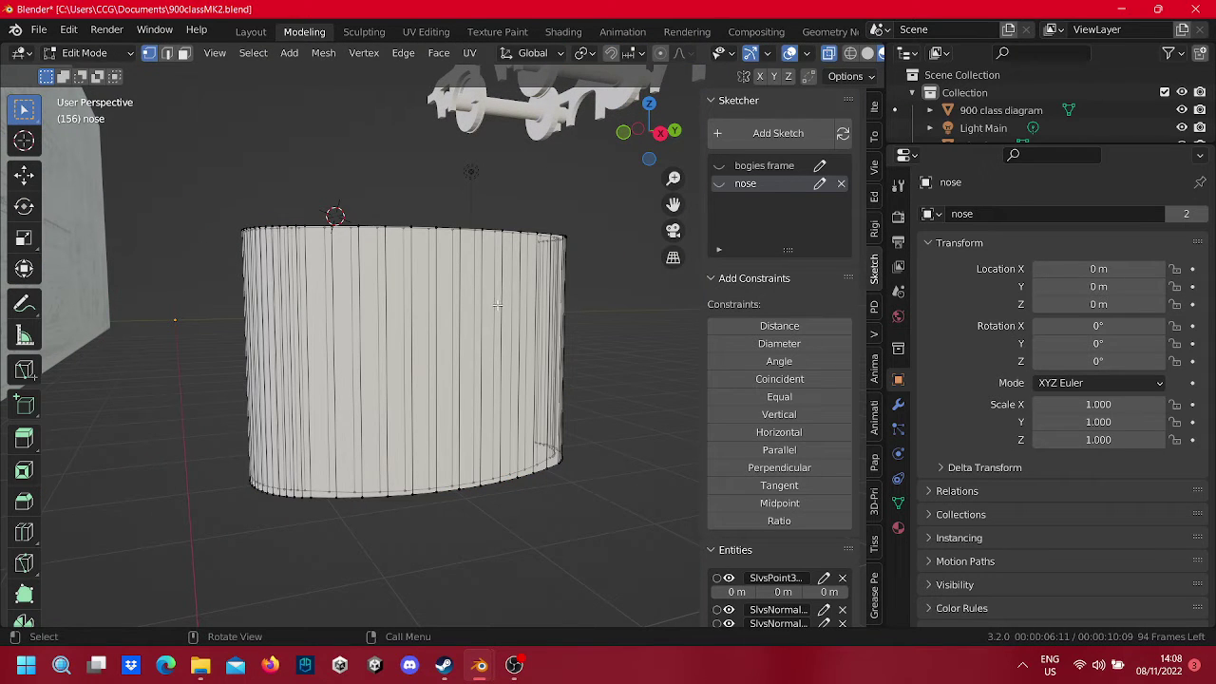
pyautogui.press('Tab')
pyautogui.press('Tab')
pyautogui.moveTo(440, 316); pyautogui.dragTo(363, 316, button='middle')
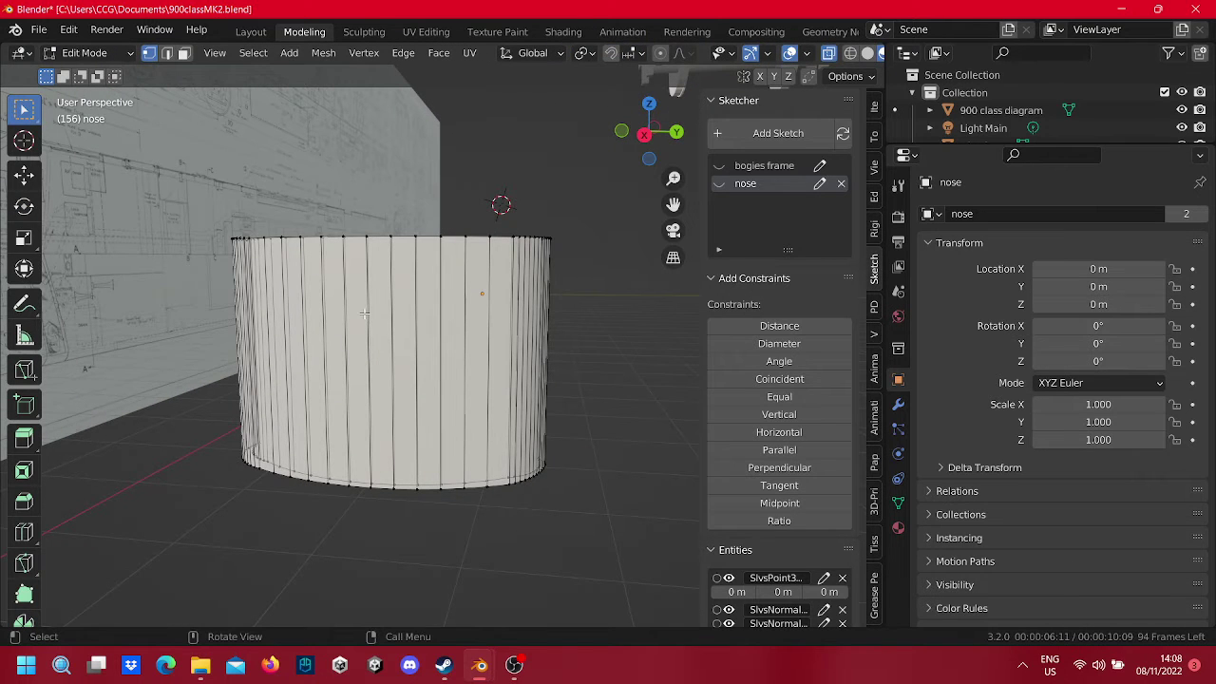
pyautogui.press('Tab')
pyautogui.press('Tab')
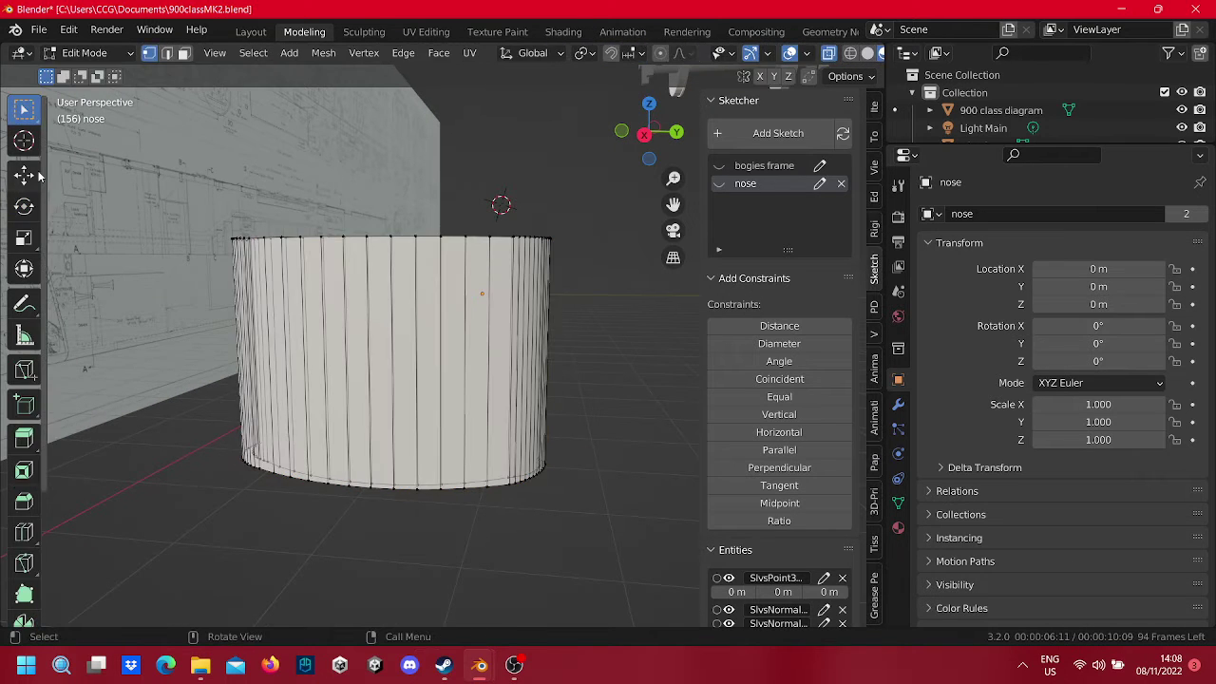
pyautogui.click(33, 172)
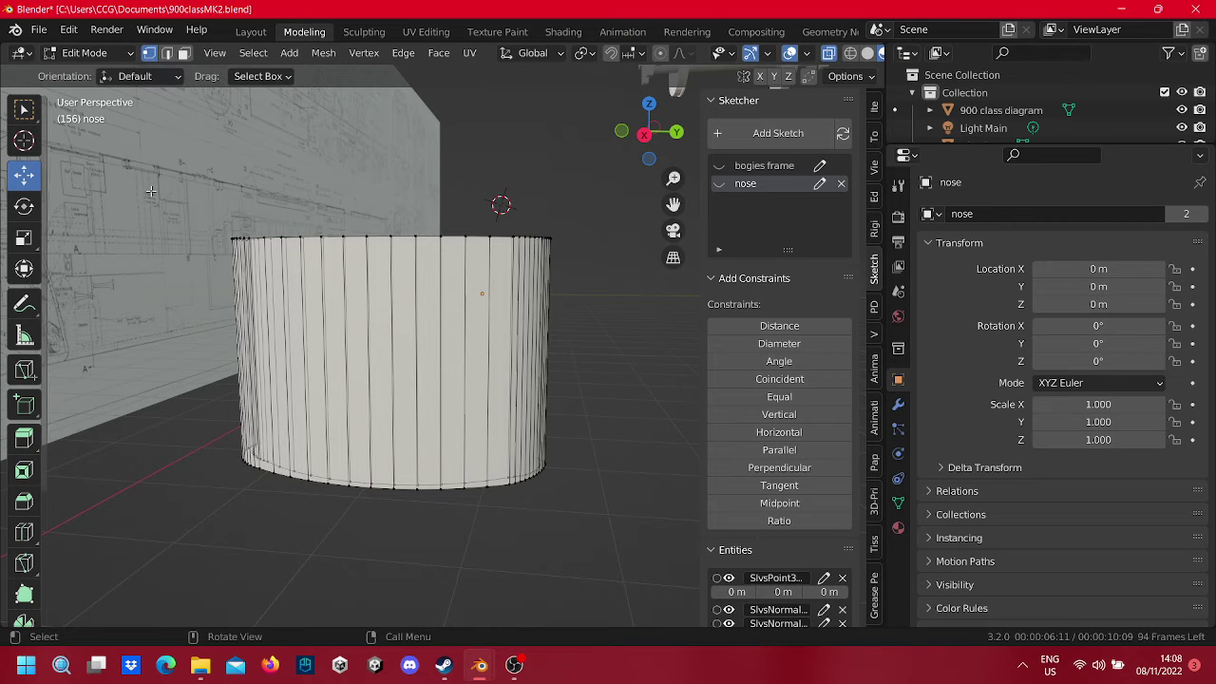
pyautogui.moveTo(492, 356); pyautogui.dragTo(557, 437, button='middle')
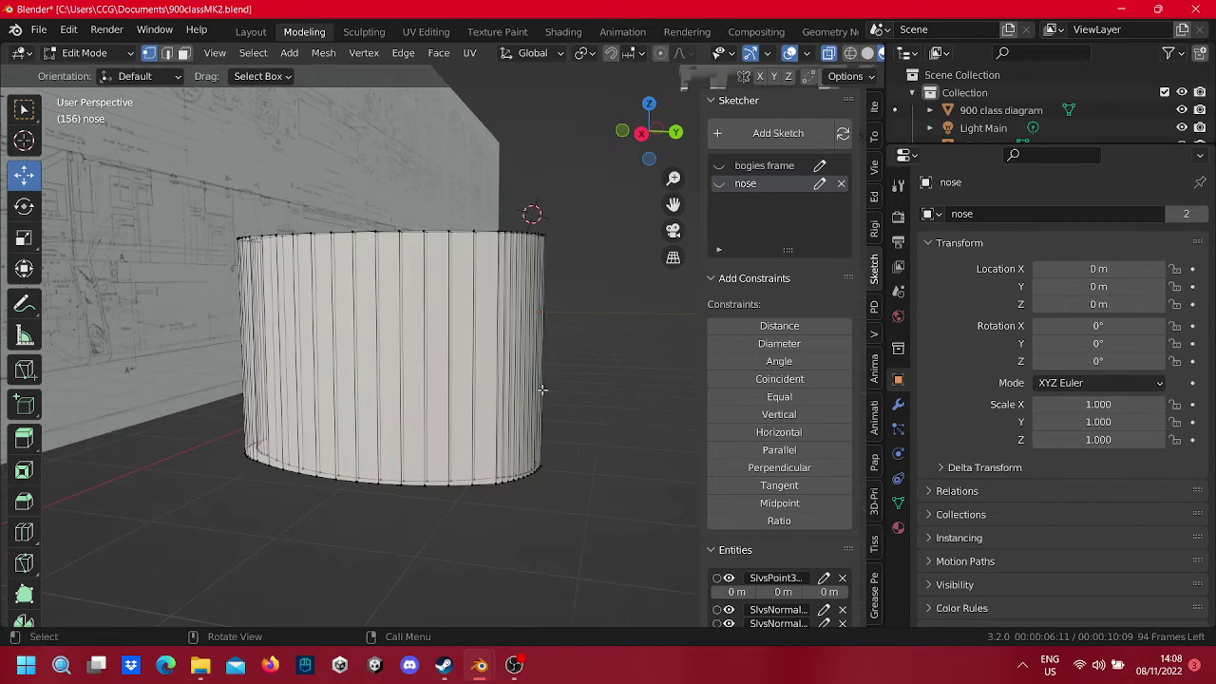
pyautogui.scroll(-3, 557, 437)
pyautogui.moveTo(557, 437); pyautogui.dragTo(171, 141)
pyautogui.press('r')
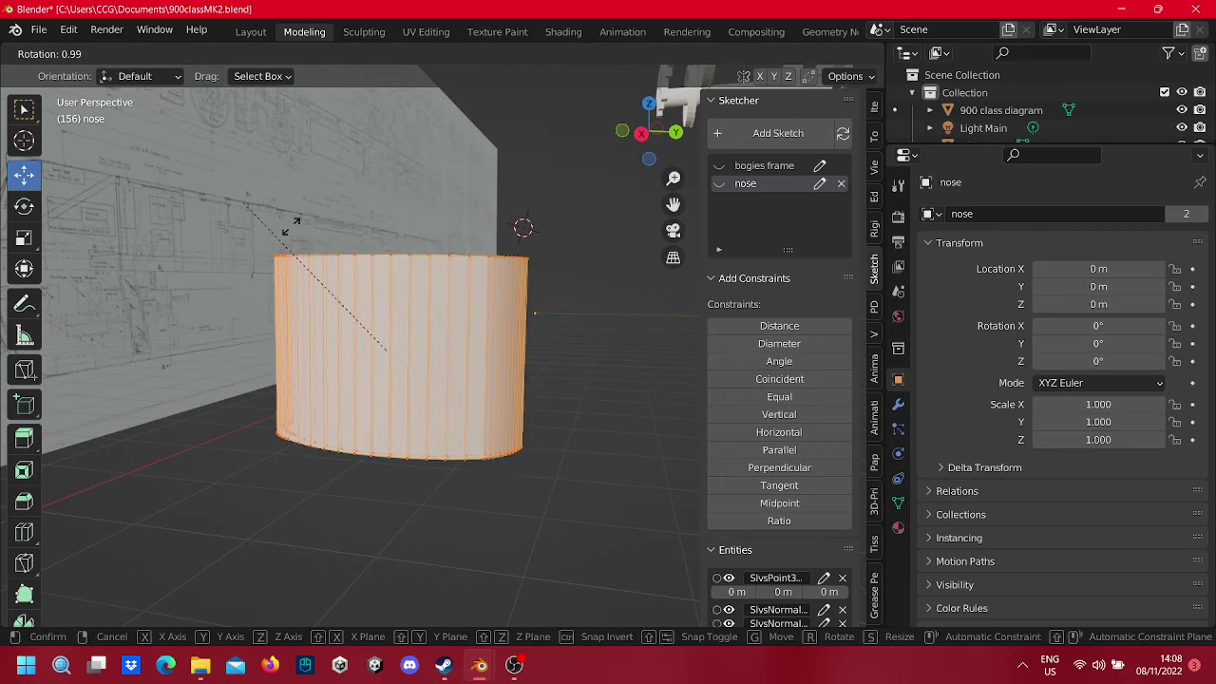
pyautogui.rightClick(459, 330)
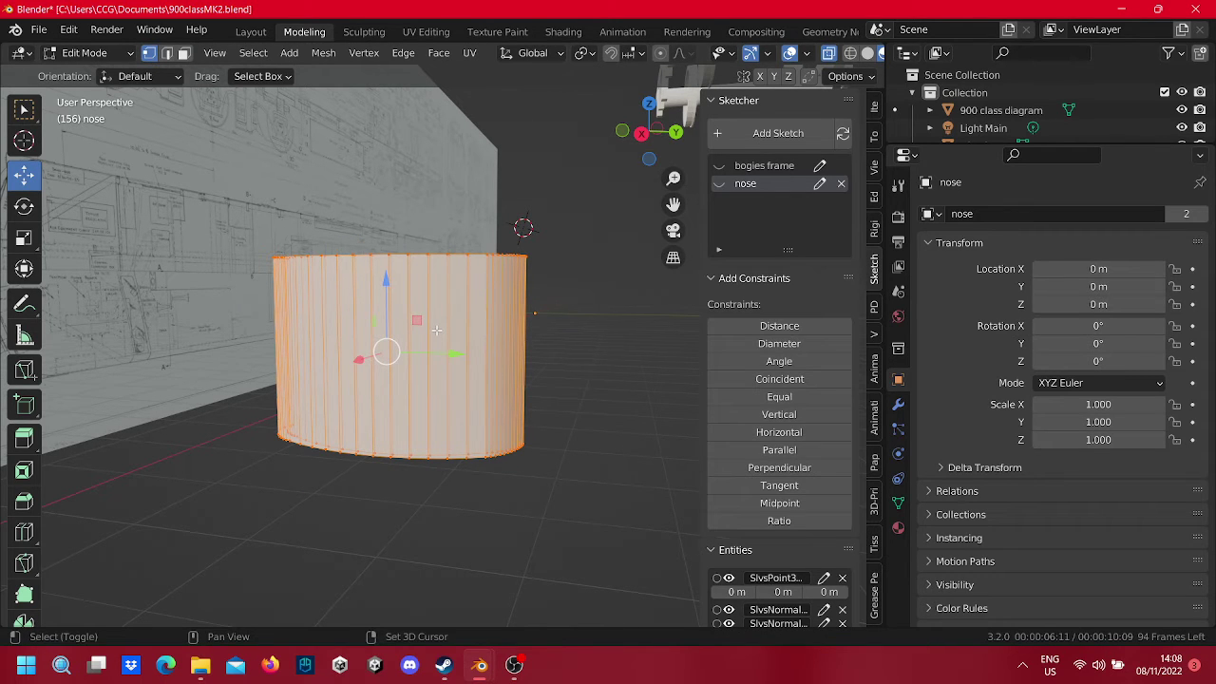
pyautogui.press('Tab')
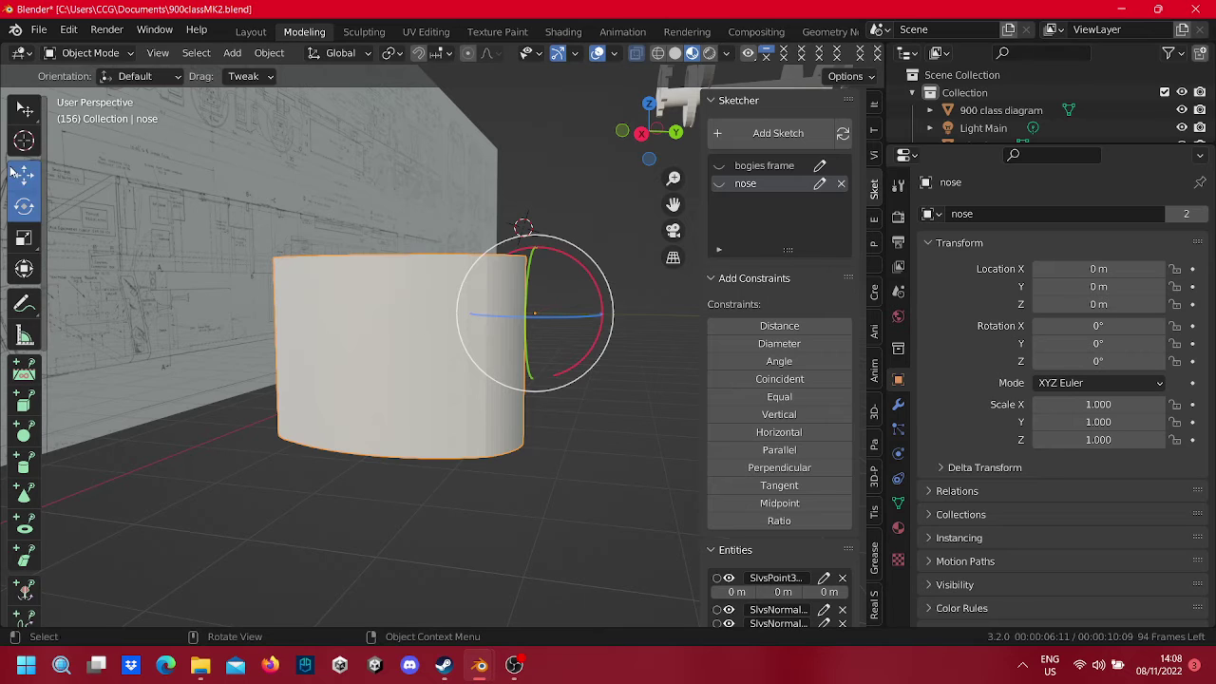
# Step: Delete the nose object through its right-click context menu, leaving the blueprint
pyautogui.click(23, 174)
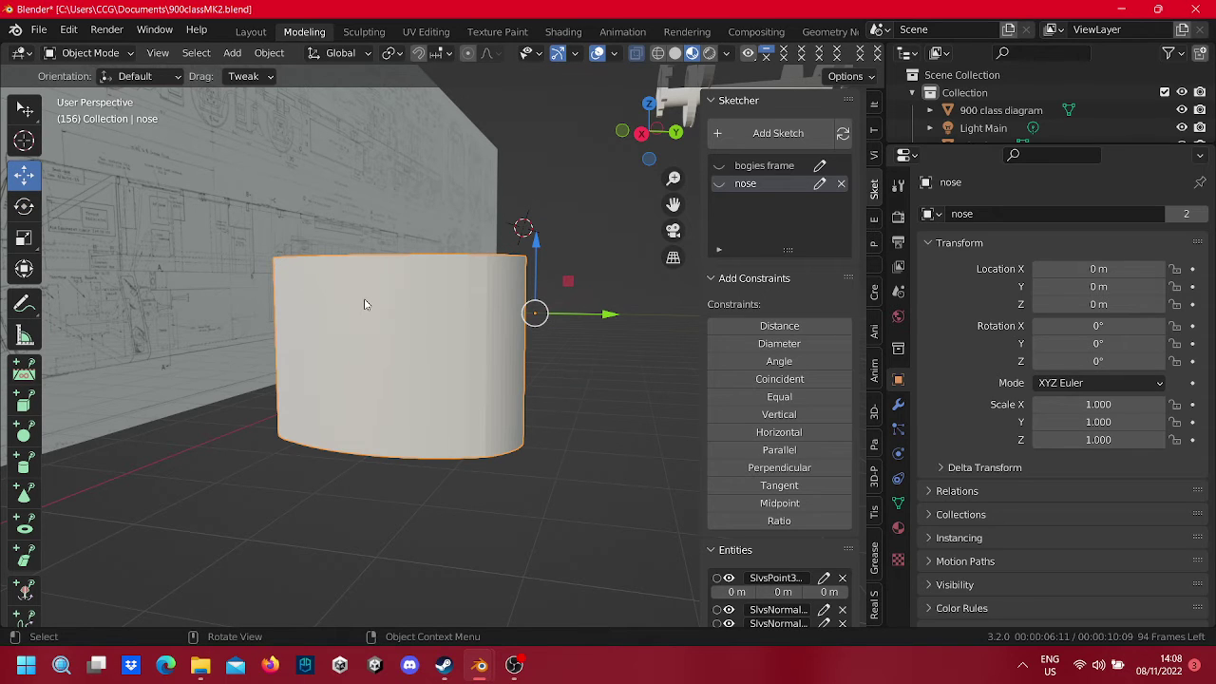
pyautogui.moveTo(406, 306)
pyautogui.mouseDown(button='middle')
pyautogui.moveTo(349, 299)
pyautogui.moveTo(373, 275)
pyautogui.moveTo(320, 275)
pyautogui.moveTo(402, 353)
pyautogui.moveTo(451, 332)
pyautogui.moveTo(364, 336)
pyautogui.moveTo(348, 315)
pyautogui.mouseUp(button='middle')
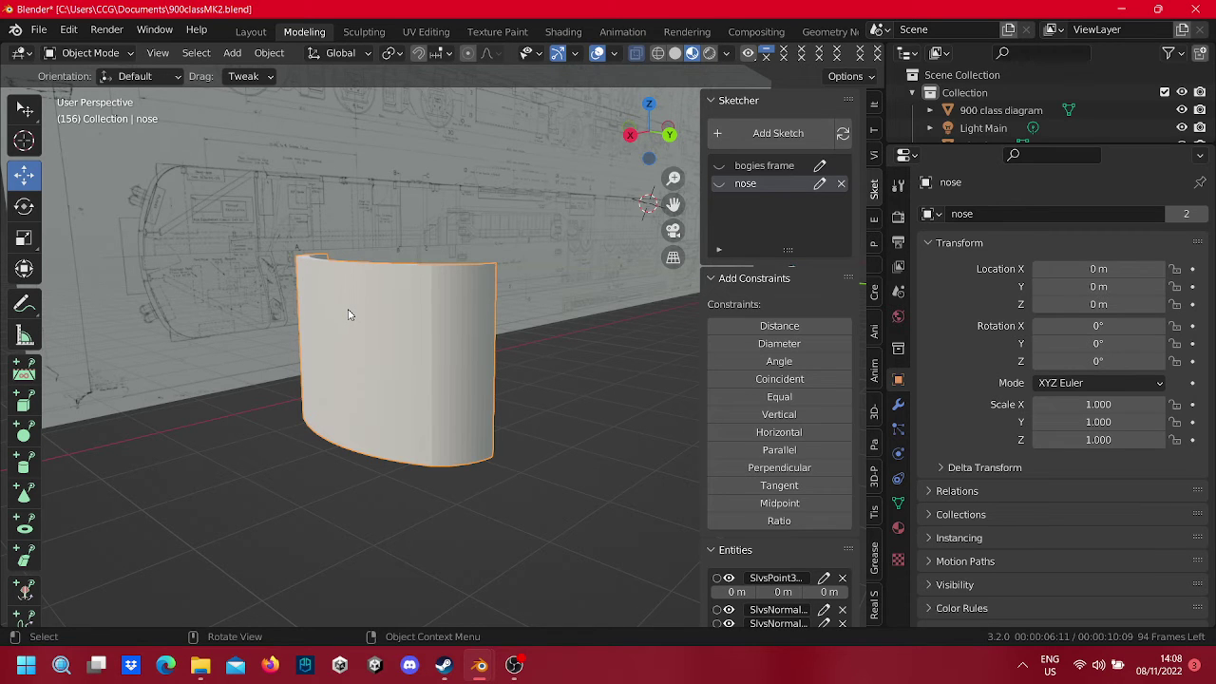
pyautogui.moveTo(379, 325)
pyautogui.mouseDown(button='middle')
pyautogui.moveTo(290, 329)
pyautogui.moveTo(491, 370)
pyautogui.moveTo(466, 352)
pyautogui.moveTo(247, 350)
pyautogui.mouseUp(button='middle')
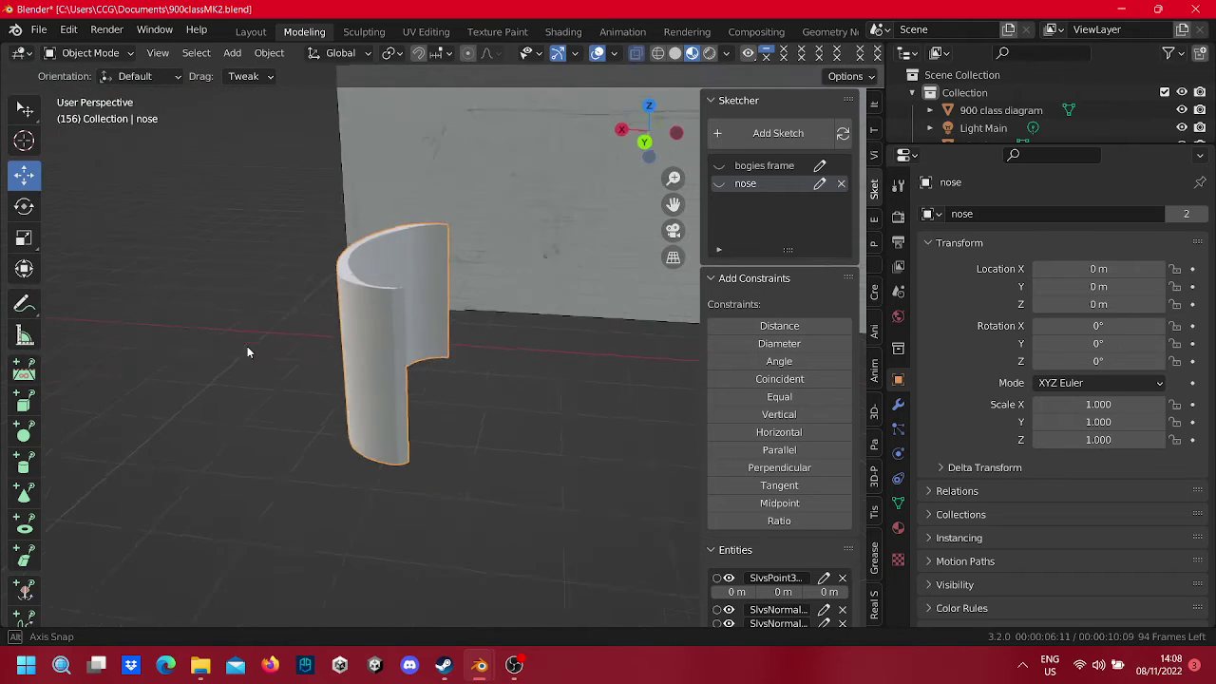
pyautogui.rightClick(419, 367)
pyautogui.click(419, 391)
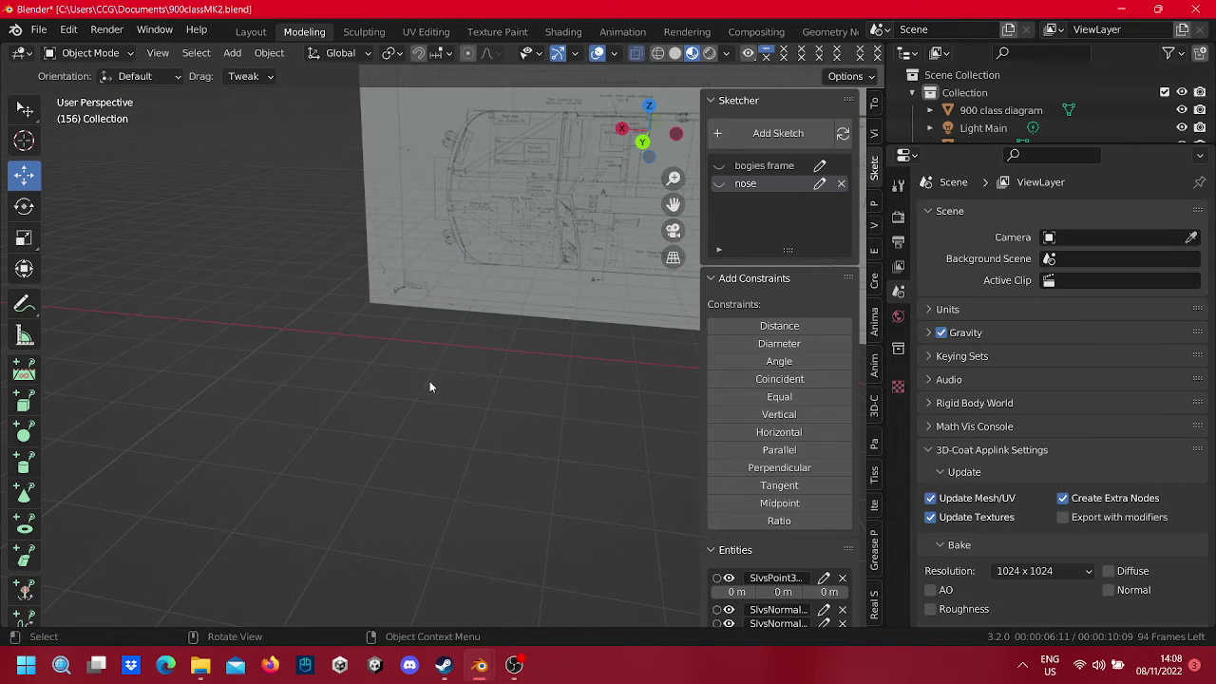
pyautogui.moveTo(430, 381); pyautogui.dragTo(536, 340, button='middle')
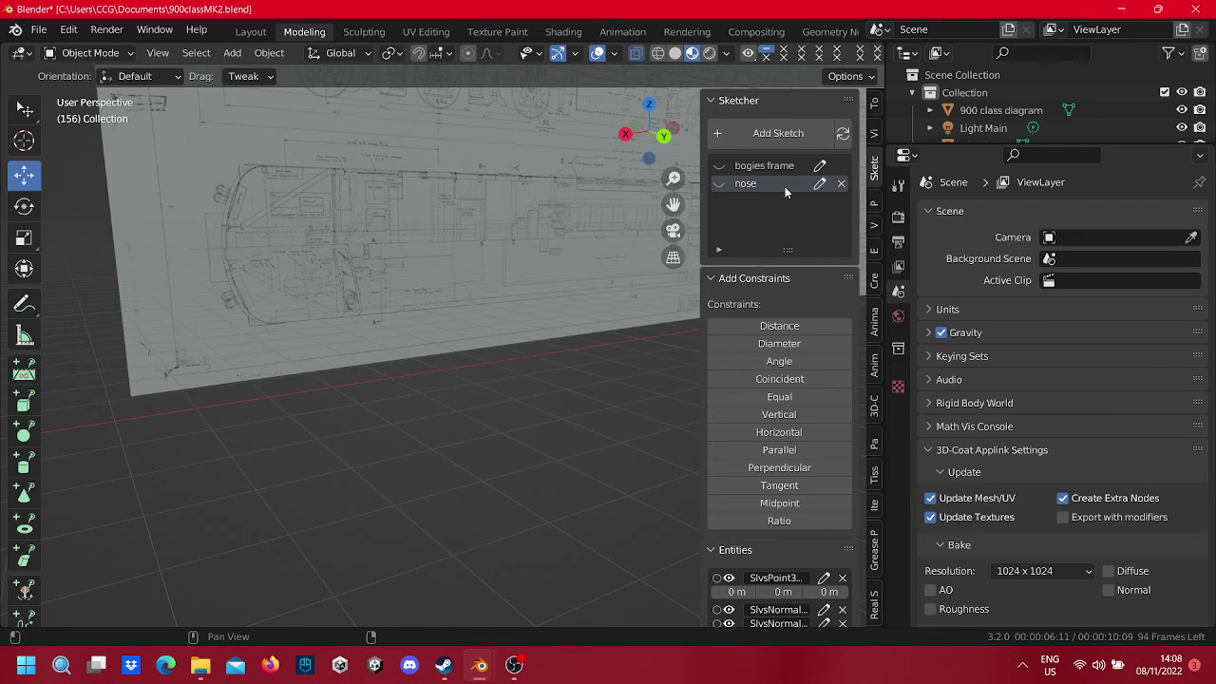
# Step: Reopen the 'nose' sketch and view it straight on in Back Orthographic
pyautogui.click(821, 184)
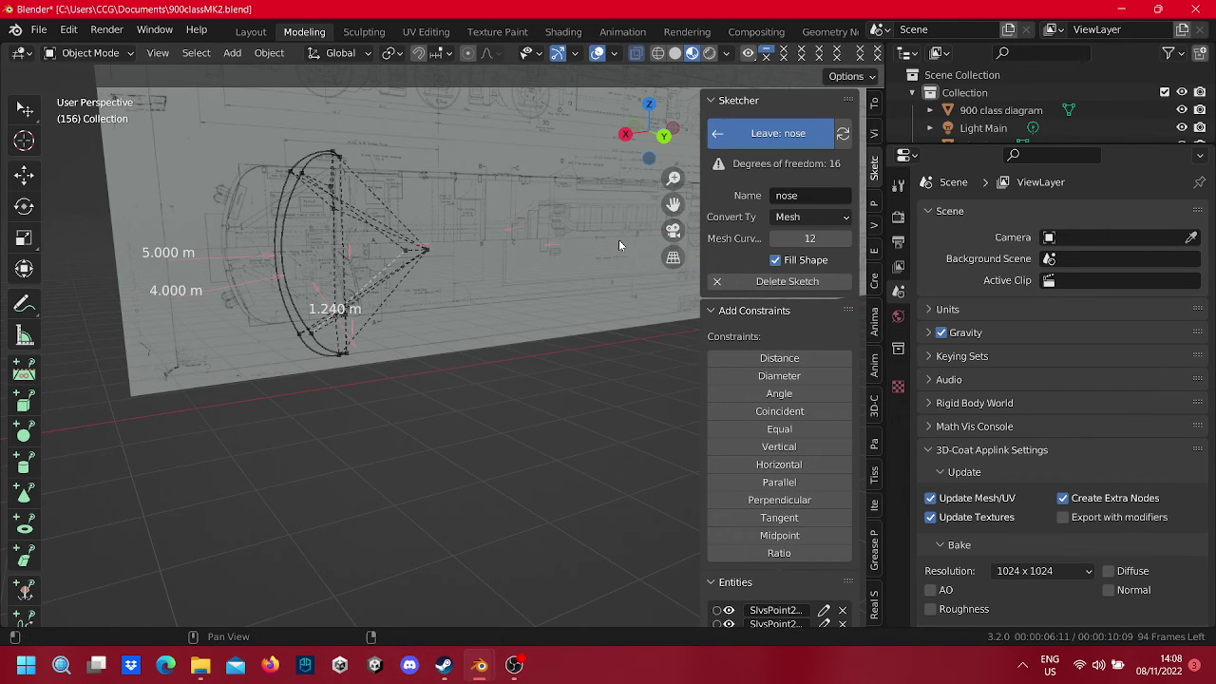
pyautogui.moveTo(613, 241)
pyautogui.mouseDown(button='middle')
pyautogui.moveTo(530, 229)
pyautogui.moveTo(578, 165)
pyautogui.mouseUp(button='middle')
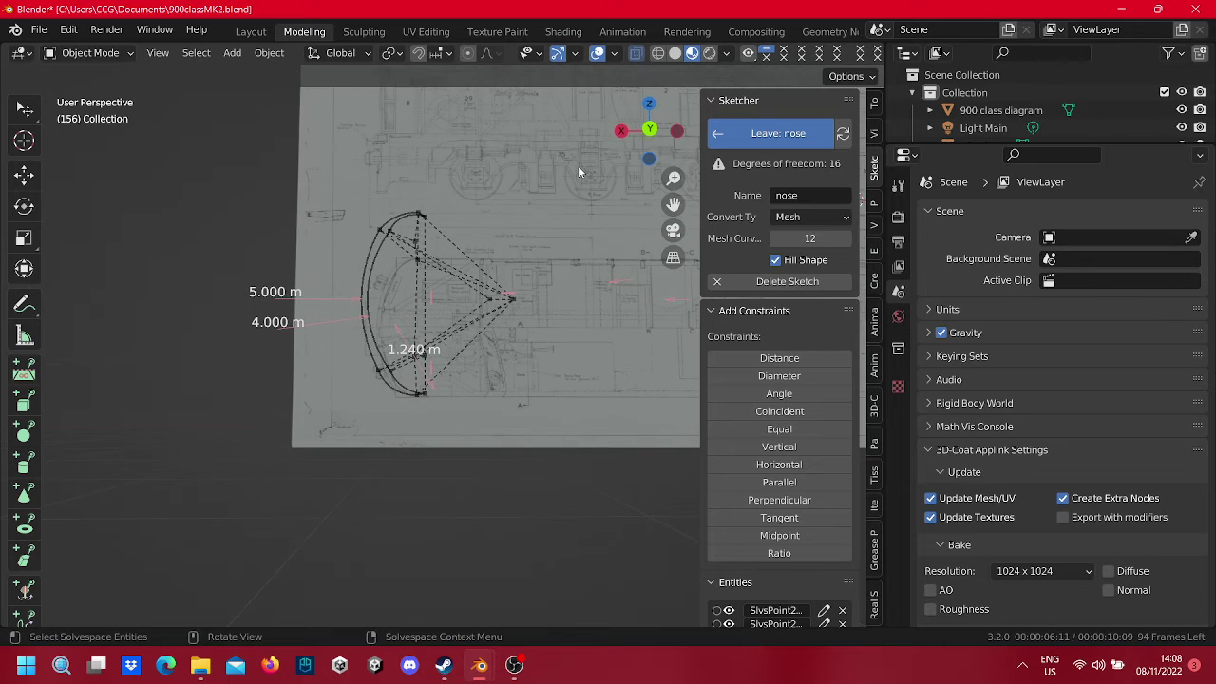
pyautogui.click(655, 126)
pyautogui.keyDown('shift'); pyautogui.moveTo(446, 295); pyautogui.dragTo(446, 380, button='middle'); pyautogui.keyUp('shift')
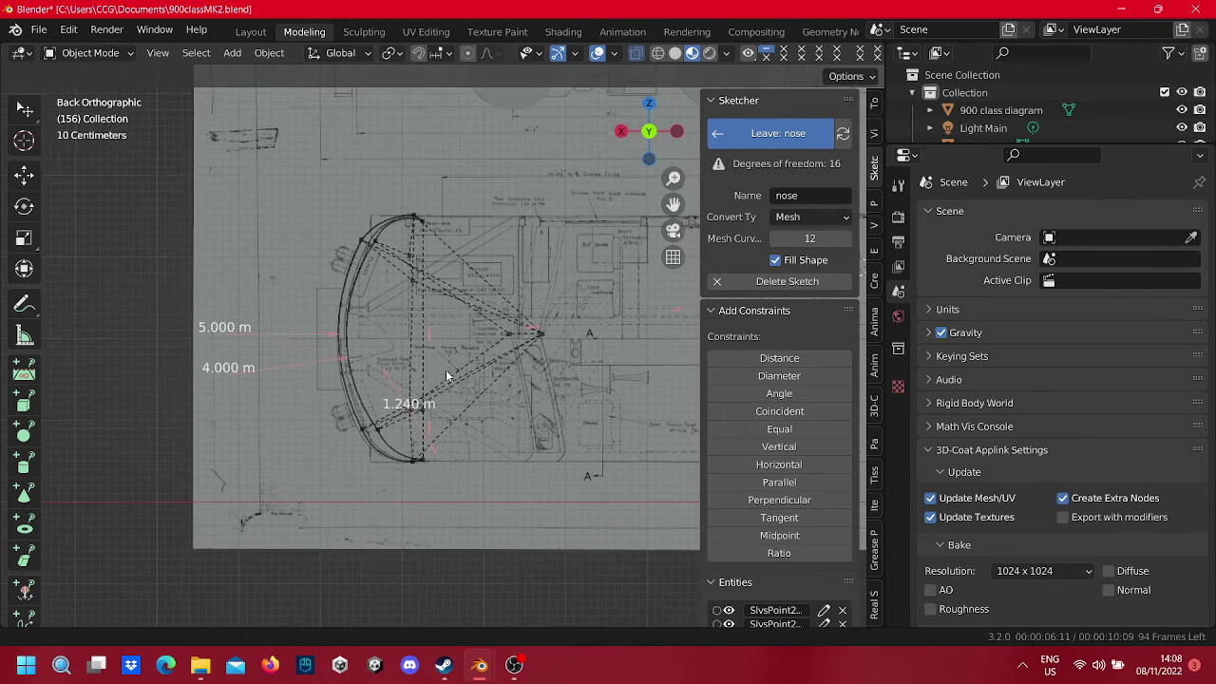
# Step: Save 900classMK2.blend and close the second Blender window
pyautogui.click(38, 29)
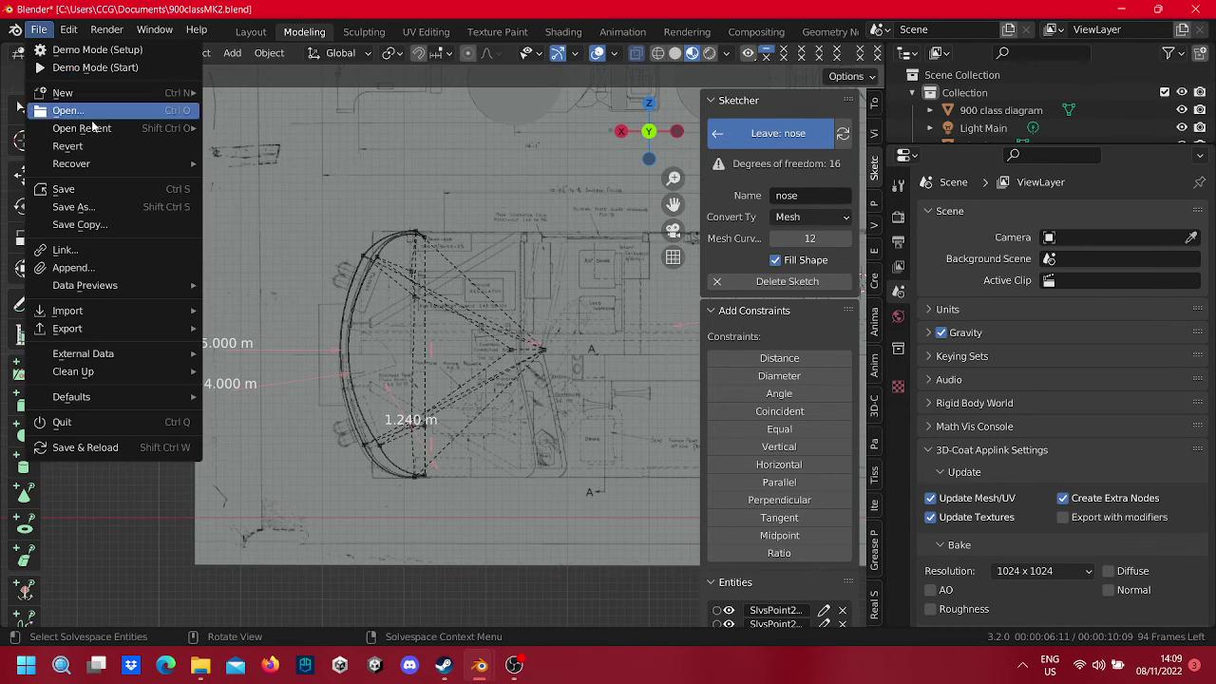
pyautogui.click(110, 190)
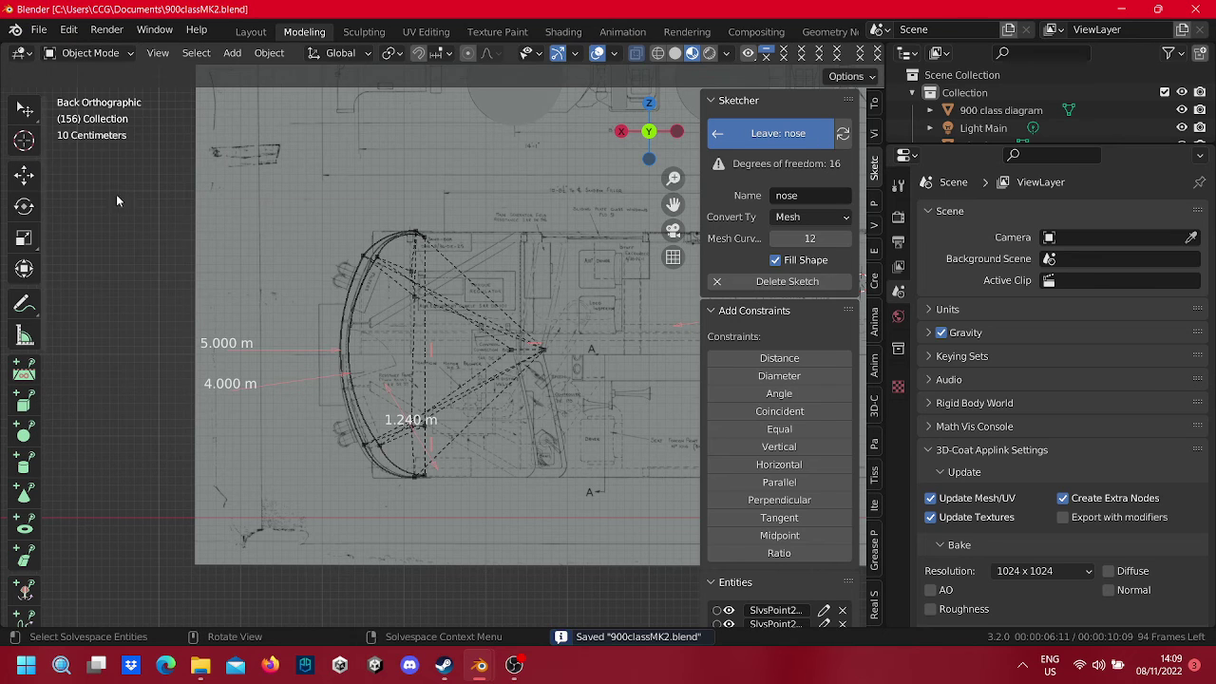
pyautogui.click(478, 665)
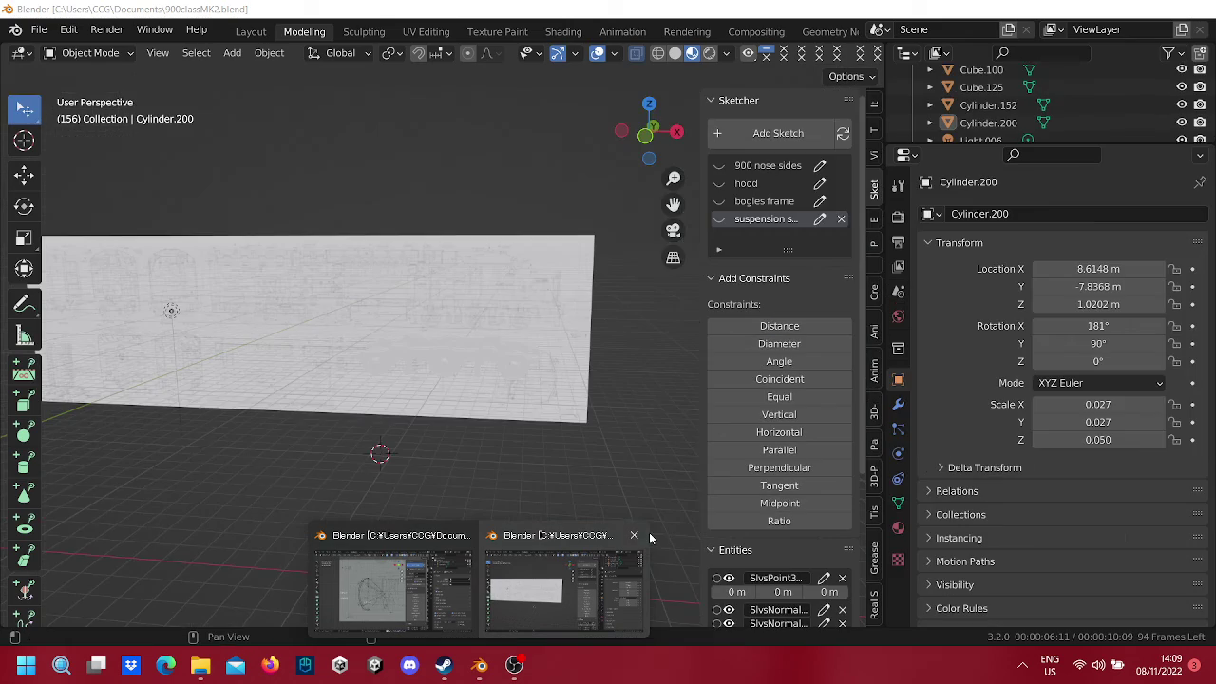
pyautogui.click(634, 535)
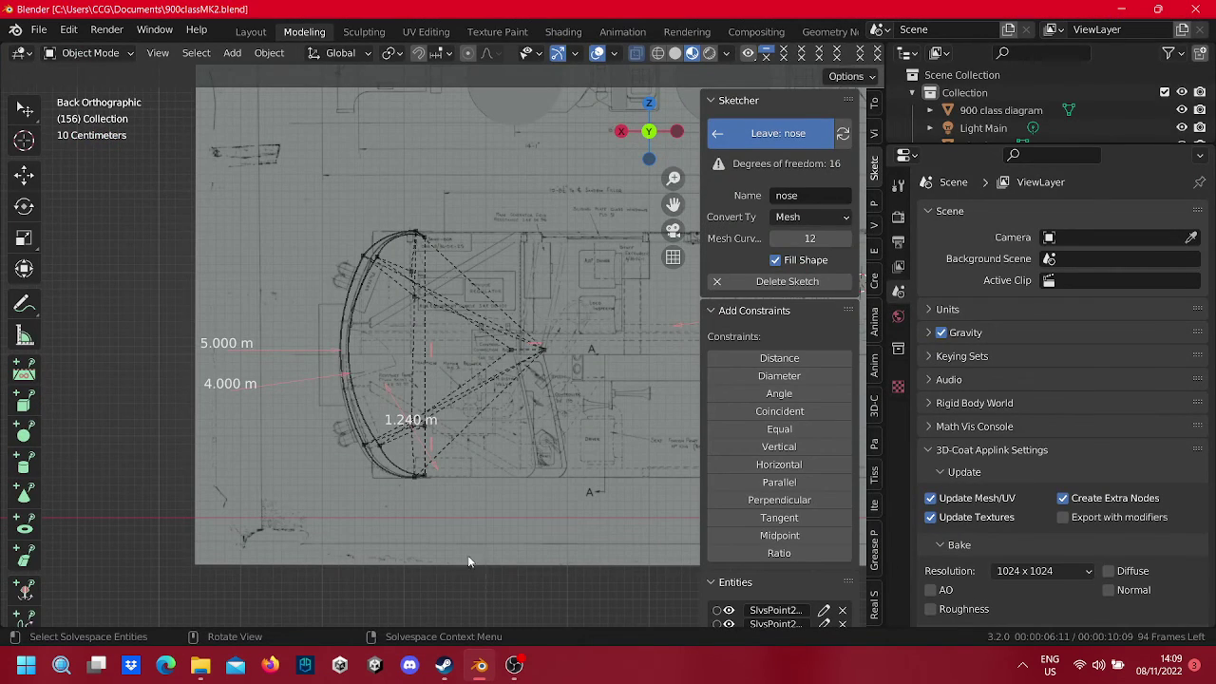